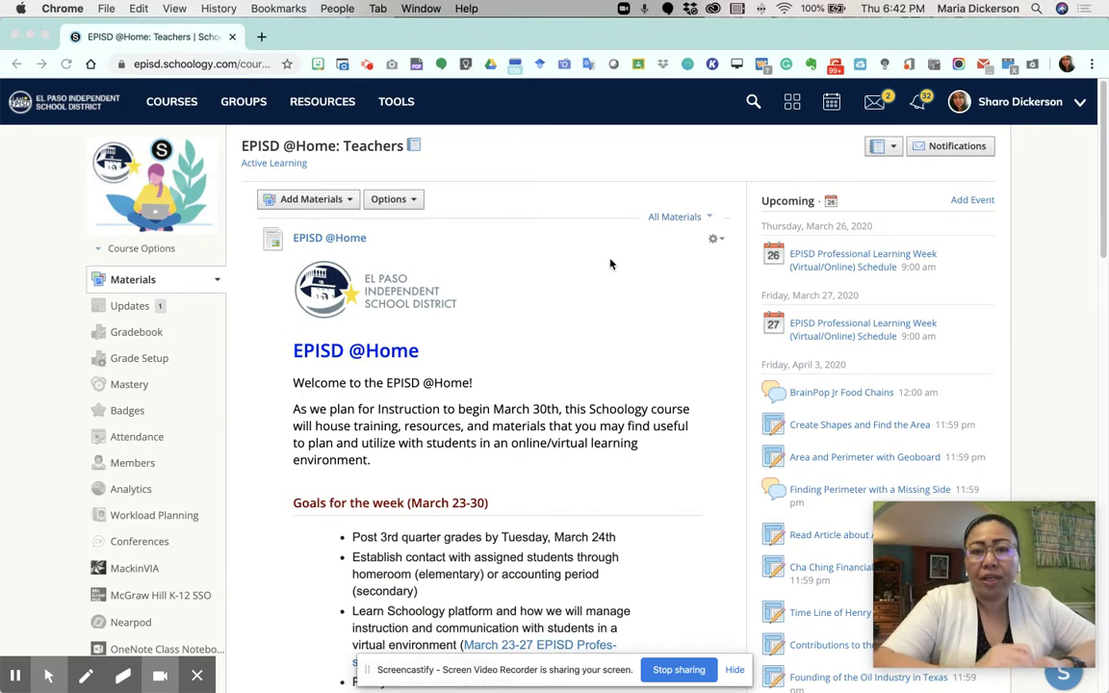
pyautogui.click(85, 113)
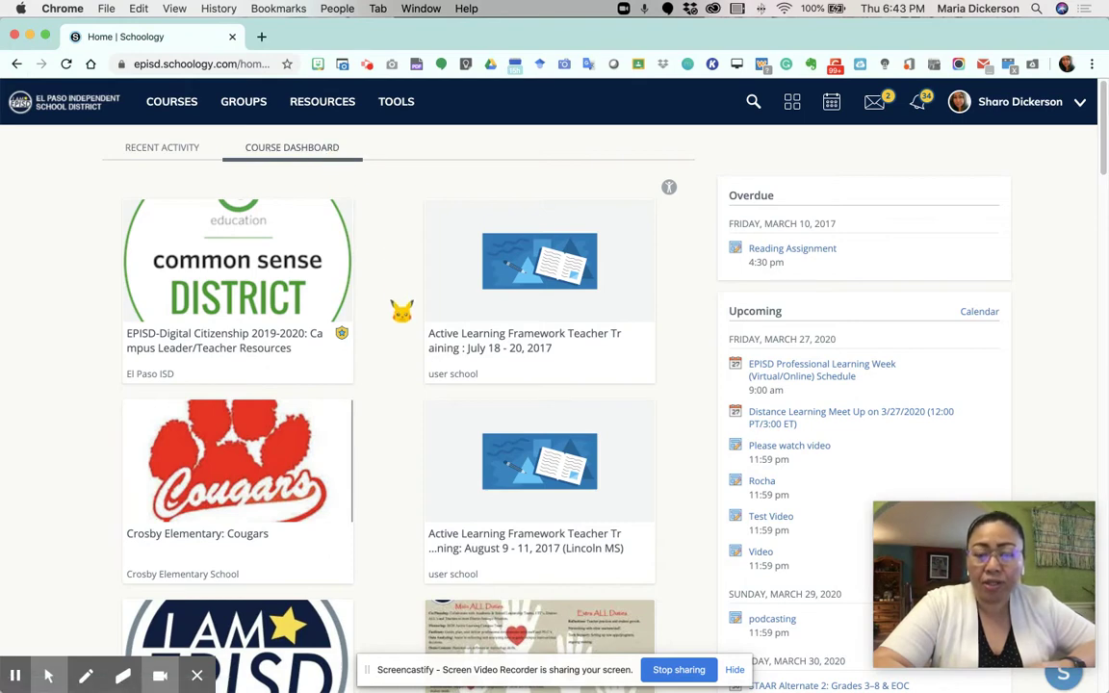
pyautogui.scroll(-3, 399, 312)
pyautogui.scroll(-6, 401, 311)
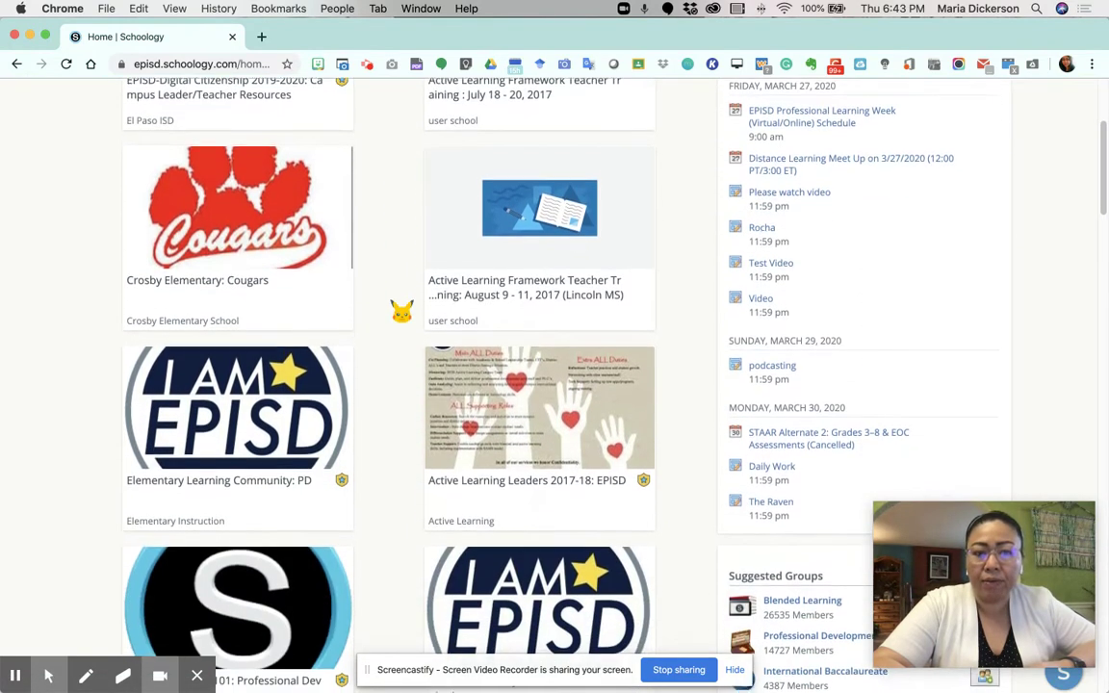
pyautogui.scroll(-5, 402, 310)
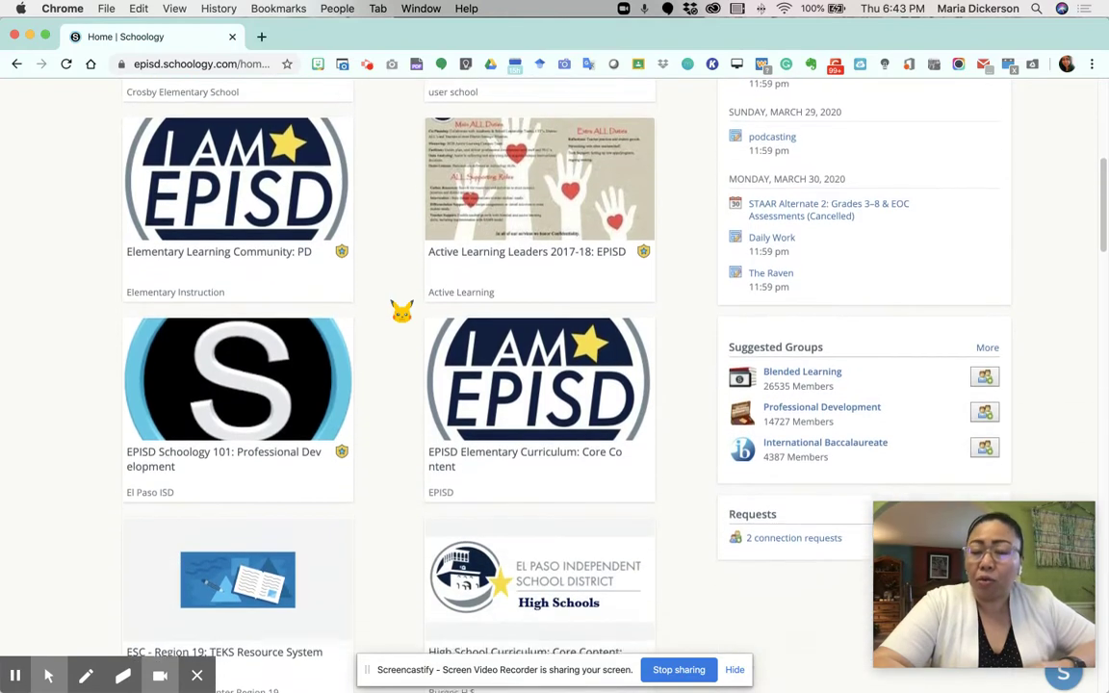
pyautogui.scroll(-6, 402, 310)
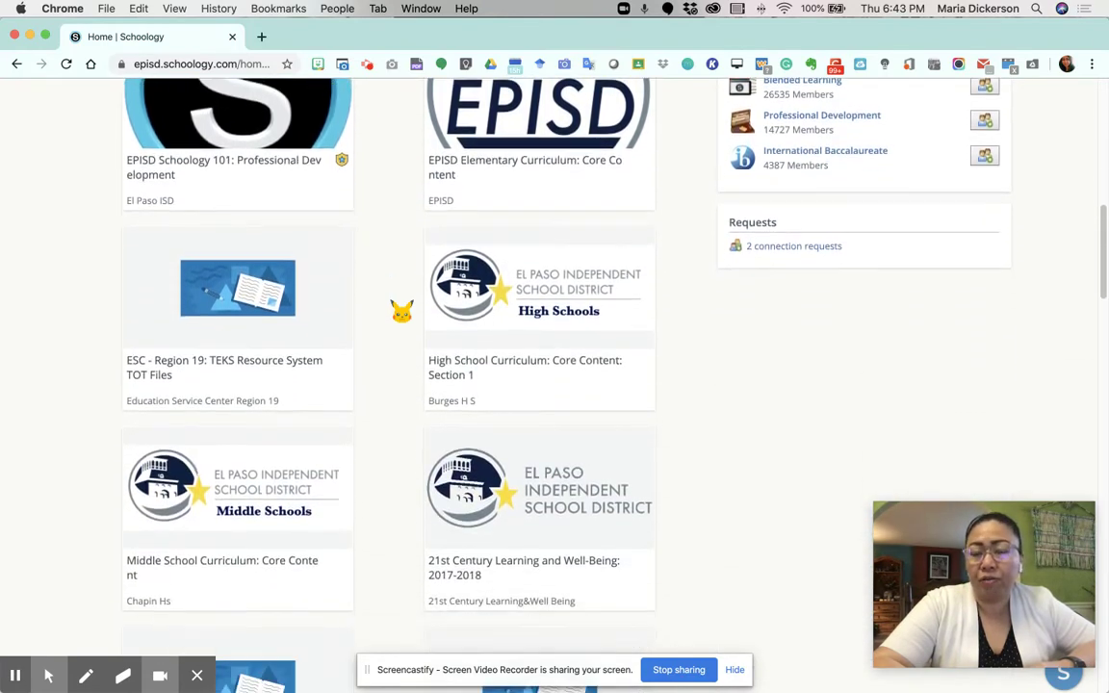
pyautogui.scroll(-7, 402, 310)
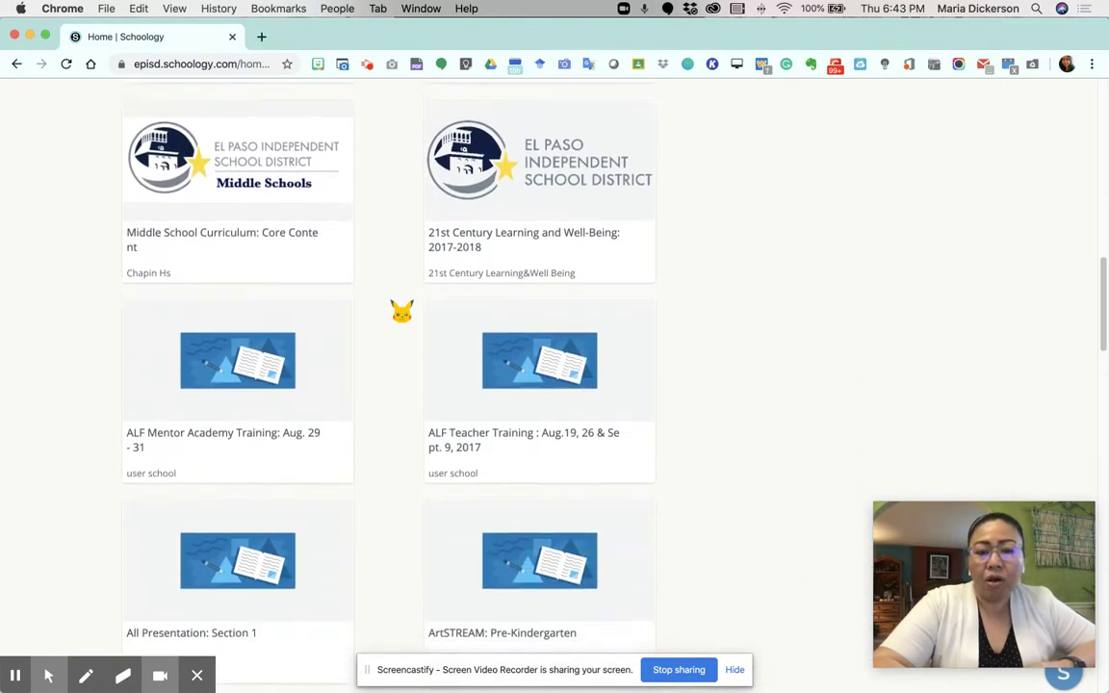
pyautogui.scroll(-4, 401, 310)
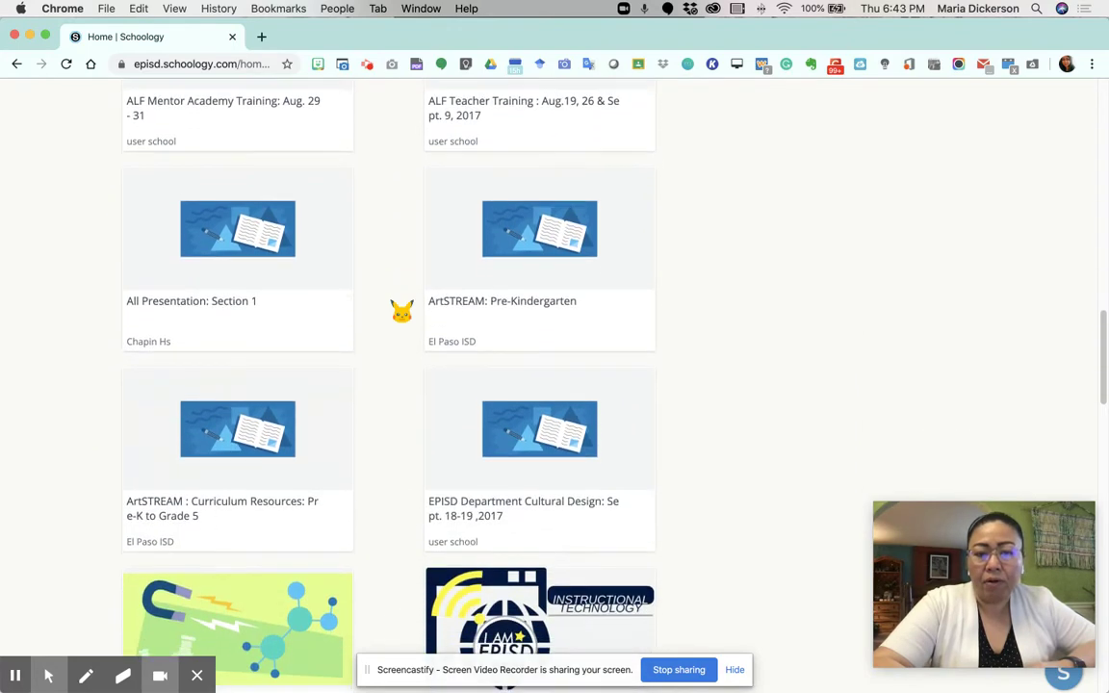
pyautogui.scroll(-7, 401, 310)
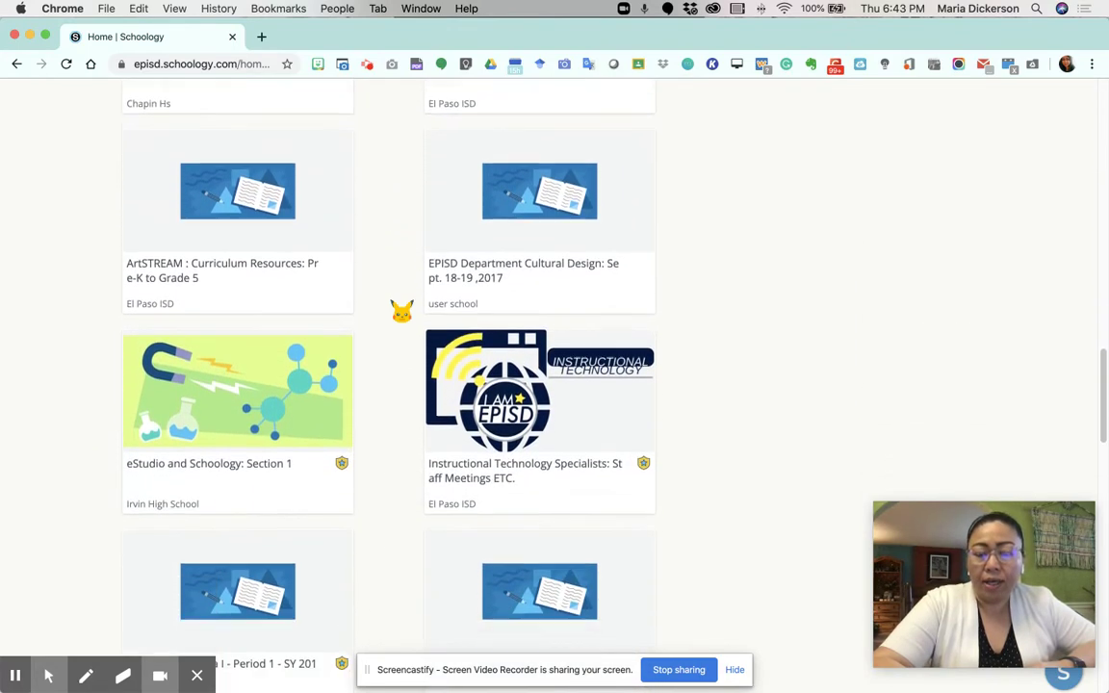
pyautogui.scroll(-5, 402, 311)
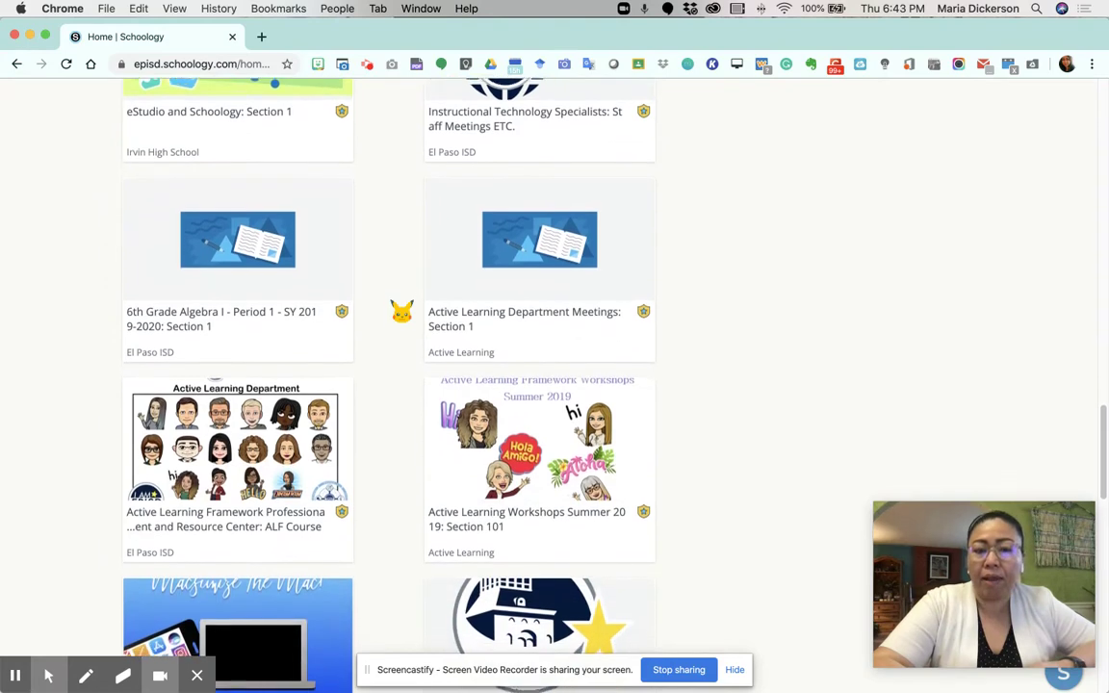
pyautogui.scroll(-9, 402, 310)
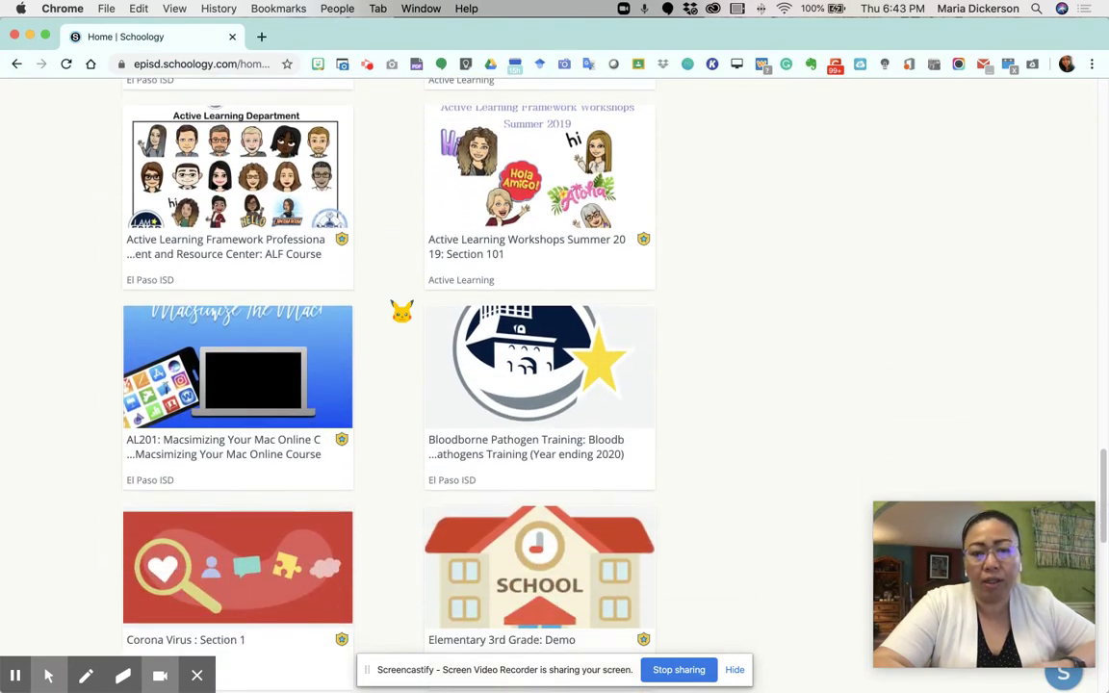
pyautogui.scroll(-3, 401, 310)
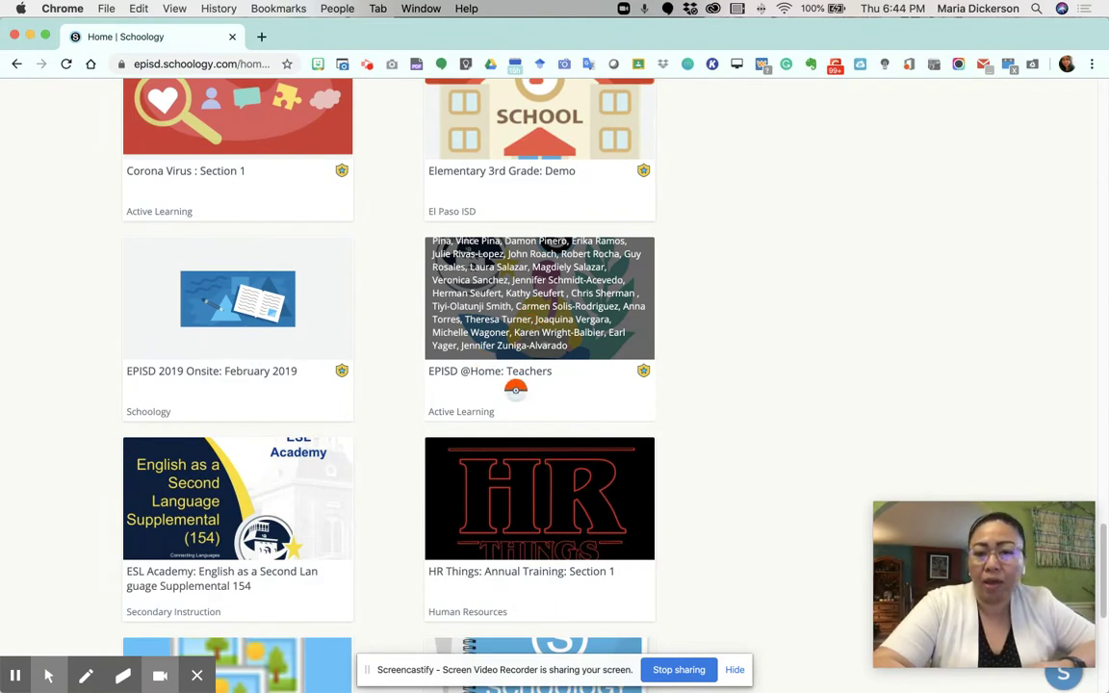
pyautogui.click(516, 387)
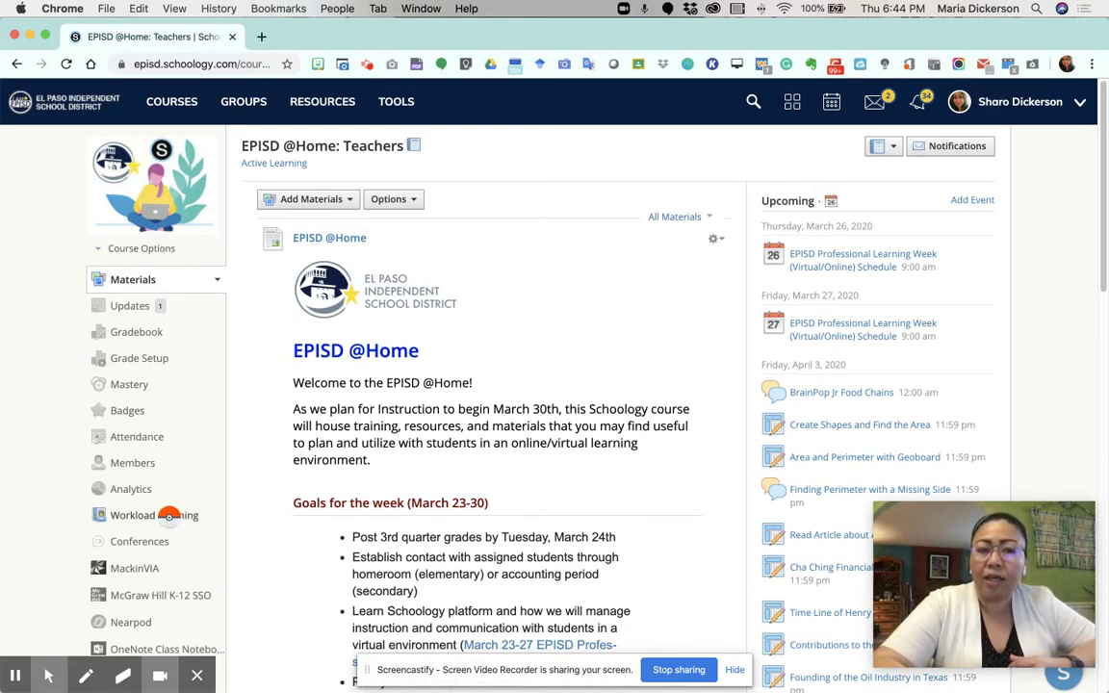
# Review the course's navigation links from Materials to Discovery Education, plus the access code and grading period information beneath them
pyautogui.scroll(-2, 569, 426)
pyautogui.scroll(2, 572, 559)
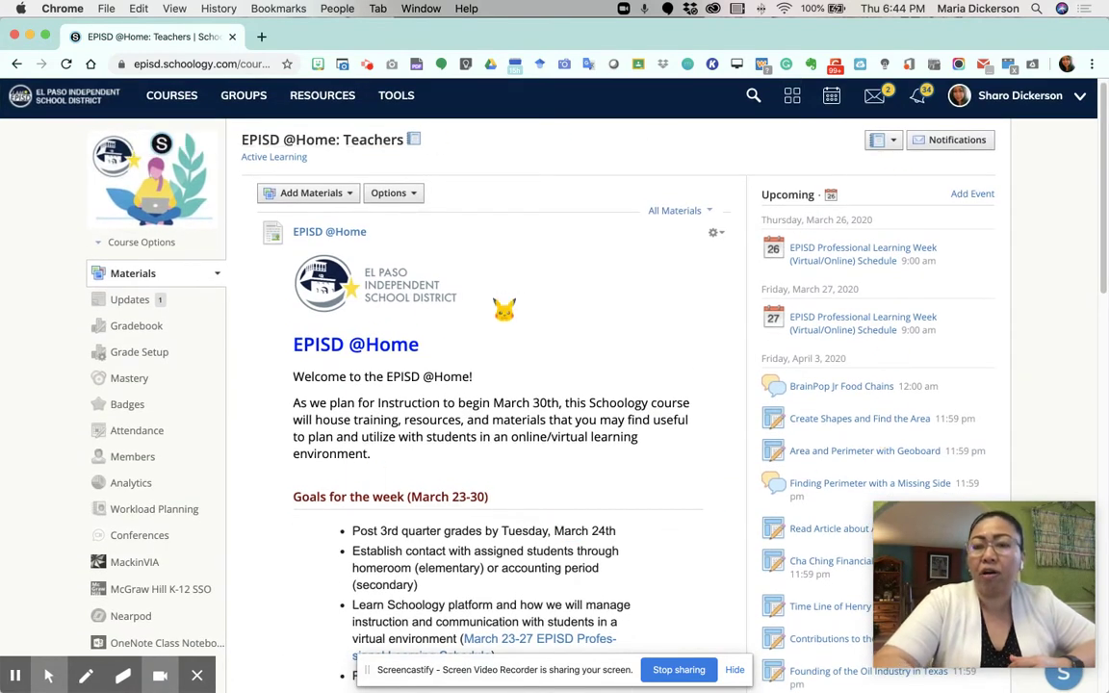
pyautogui.scroll(-5, 502, 503)
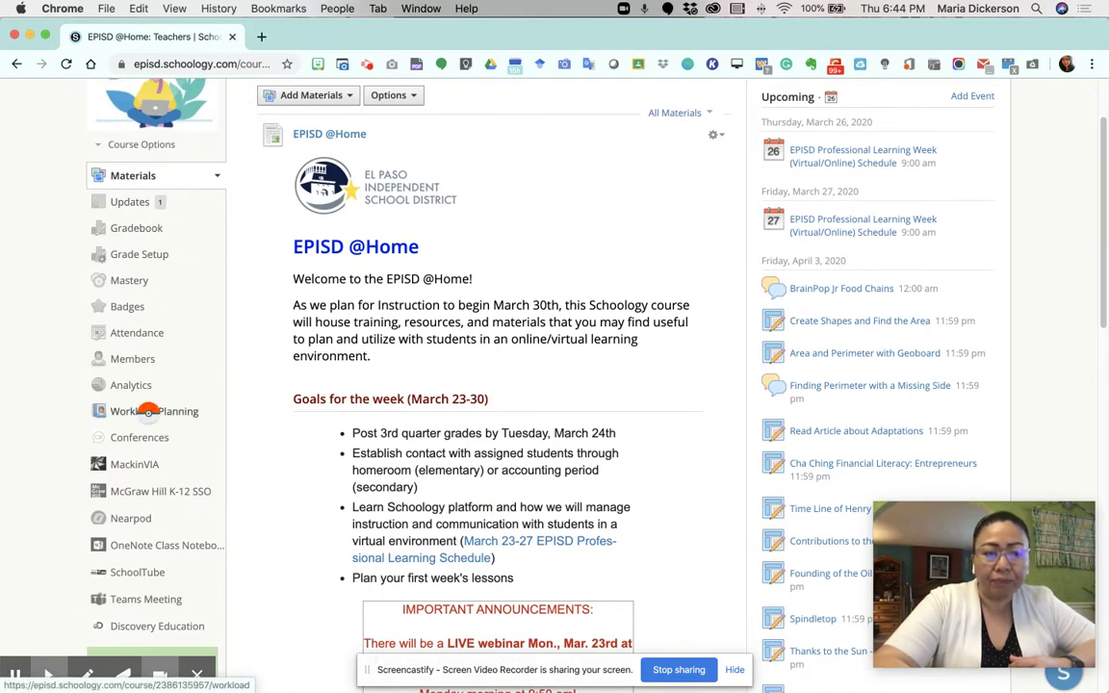
pyautogui.moveTo(50, 677)
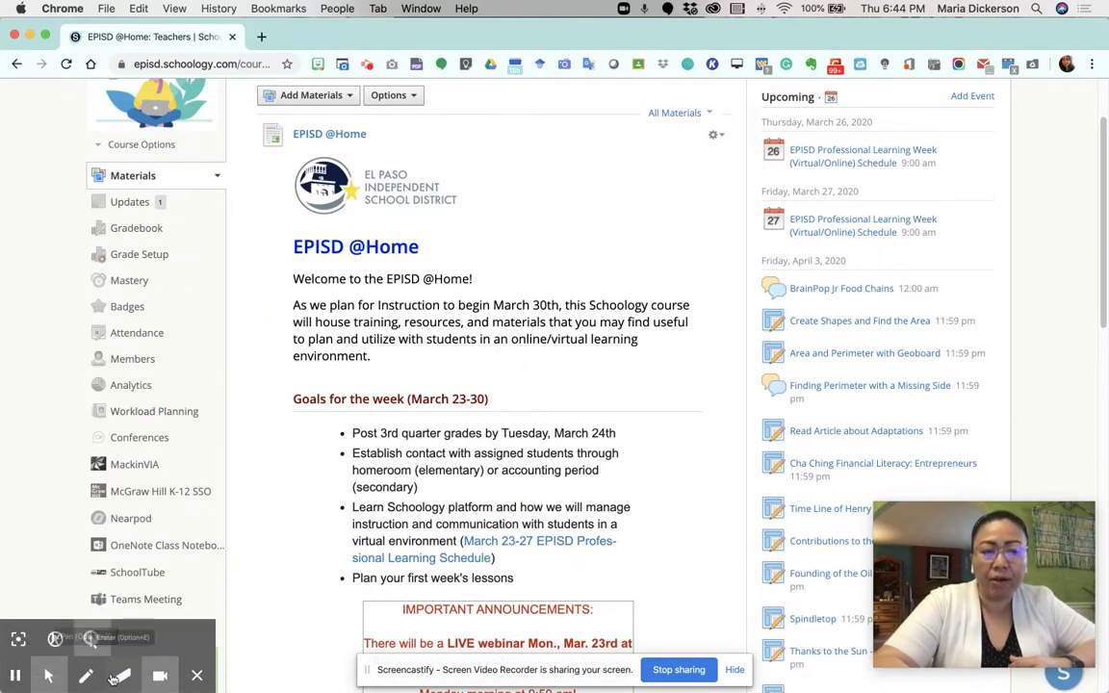
pyautogui.click(90, 638)
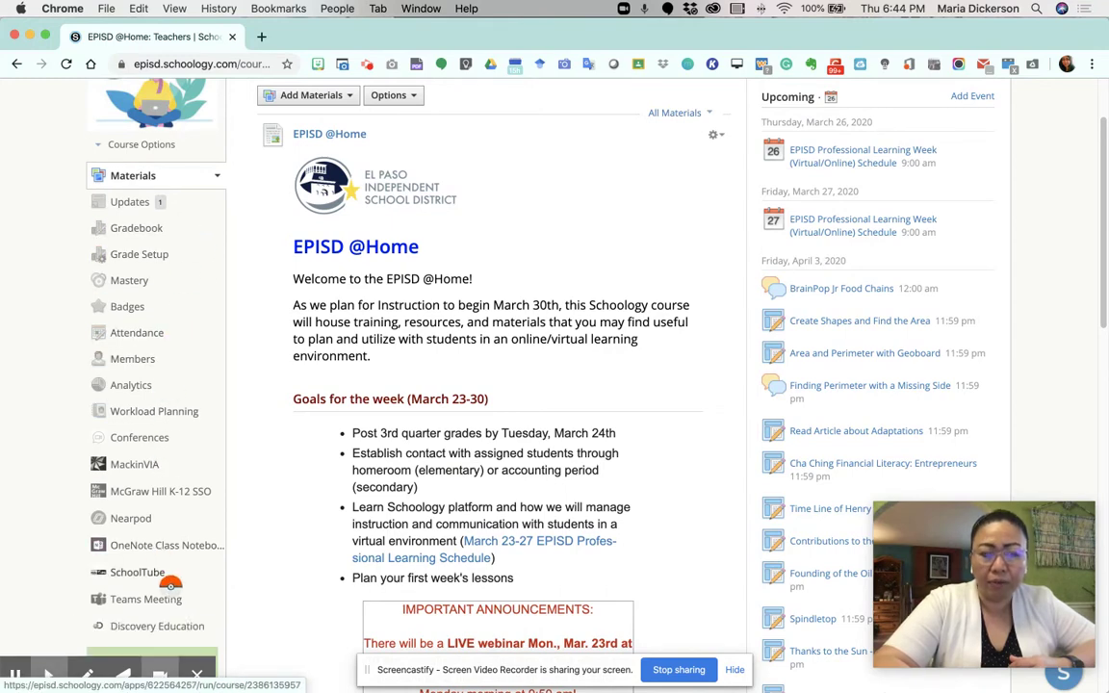
pyautogui.scroll(-1, 174, 587)
pyautogui.scroll(-1, 173, 589)
pyautogui.scroll(1, 174, 589)
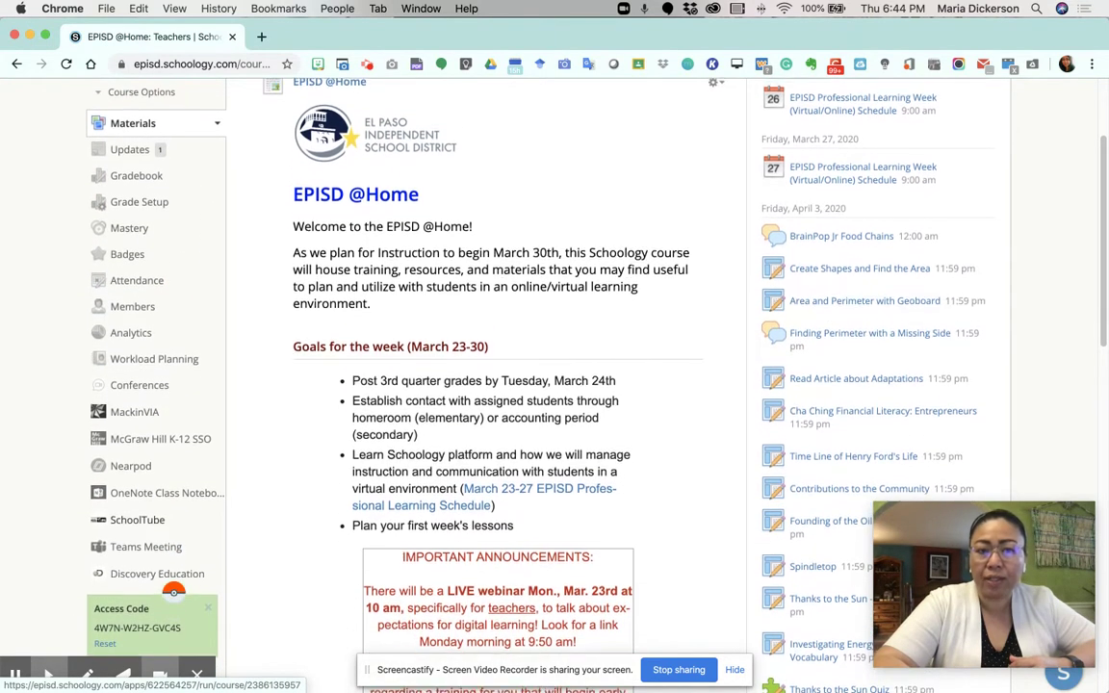
pyautogui.scroll(-1, 174, 591)
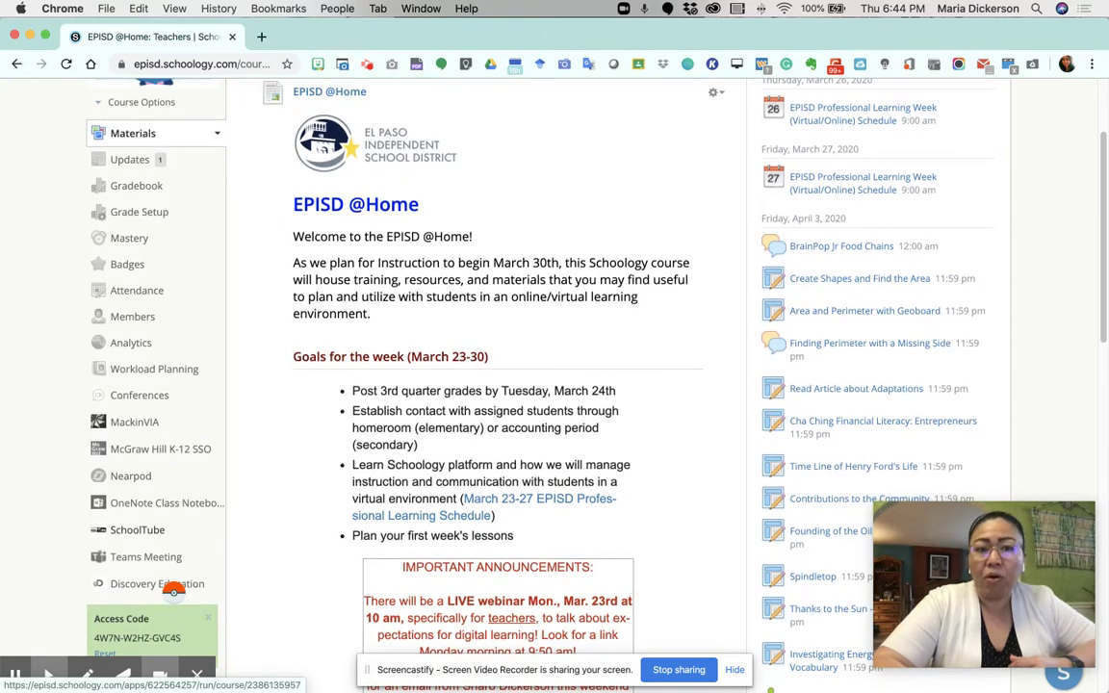
pyautogui.scroll(1, 173, 590)
pyautogui.scroll(-5, 173, 590)
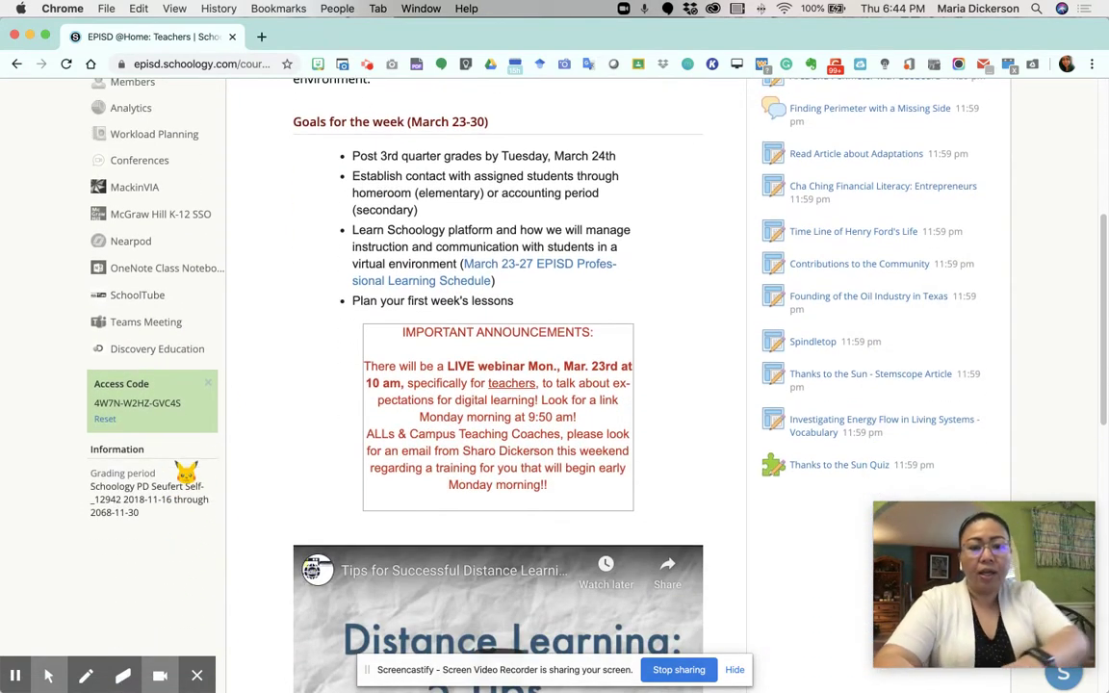
pyautogui.scroll(3, 186, 472)
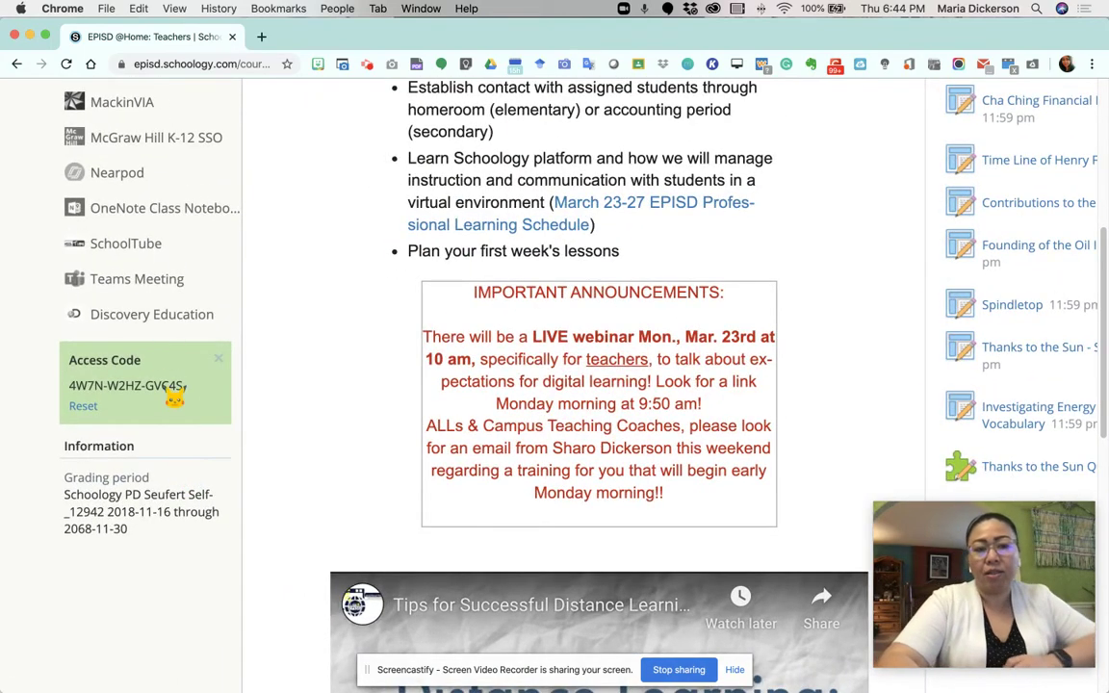
pyautogui.scroll(2, 173, 397)
pyautogui.scroll(3, 173, 402)
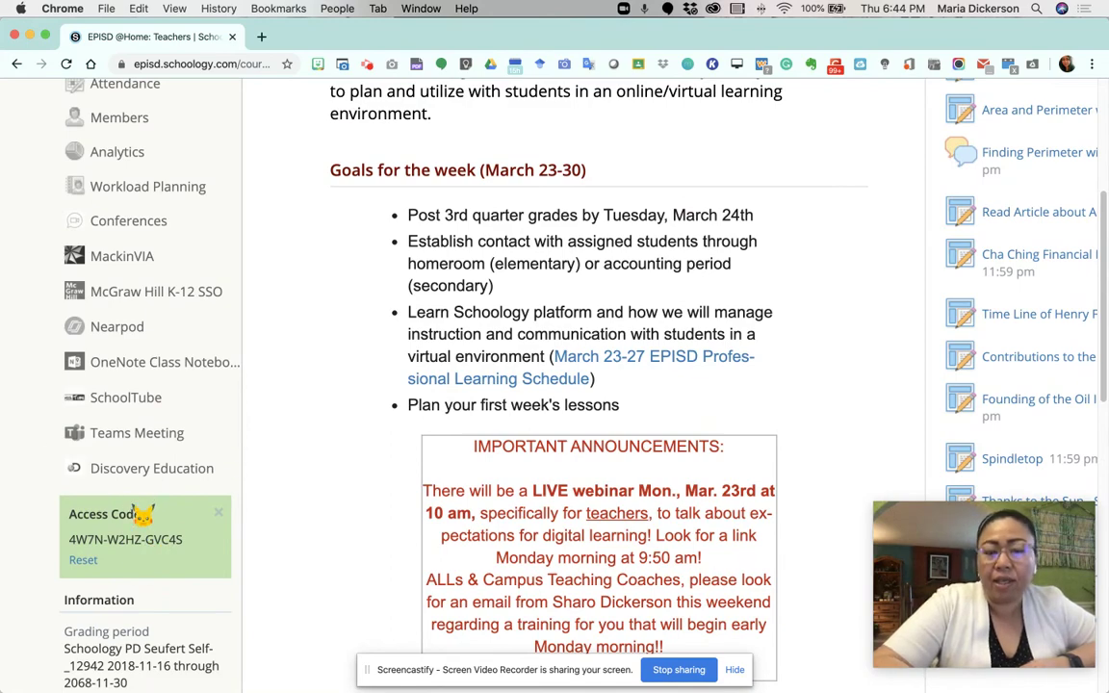
pyautogui.scroll(10, 179, 421)
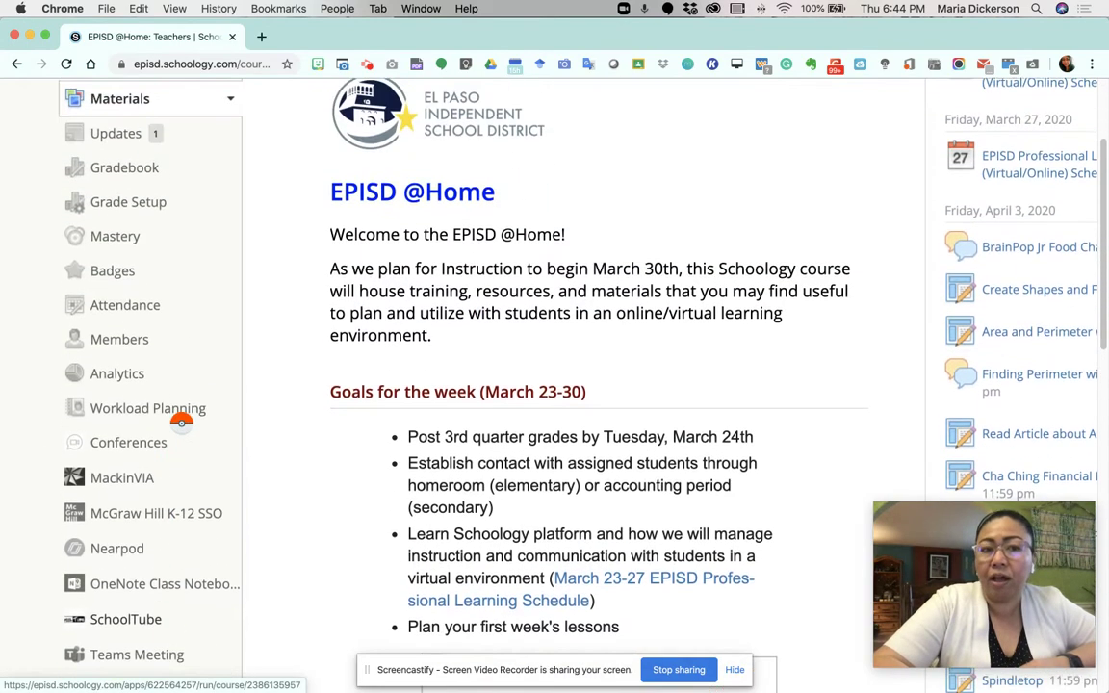
pyautogui.scroll(5, 181, 420)
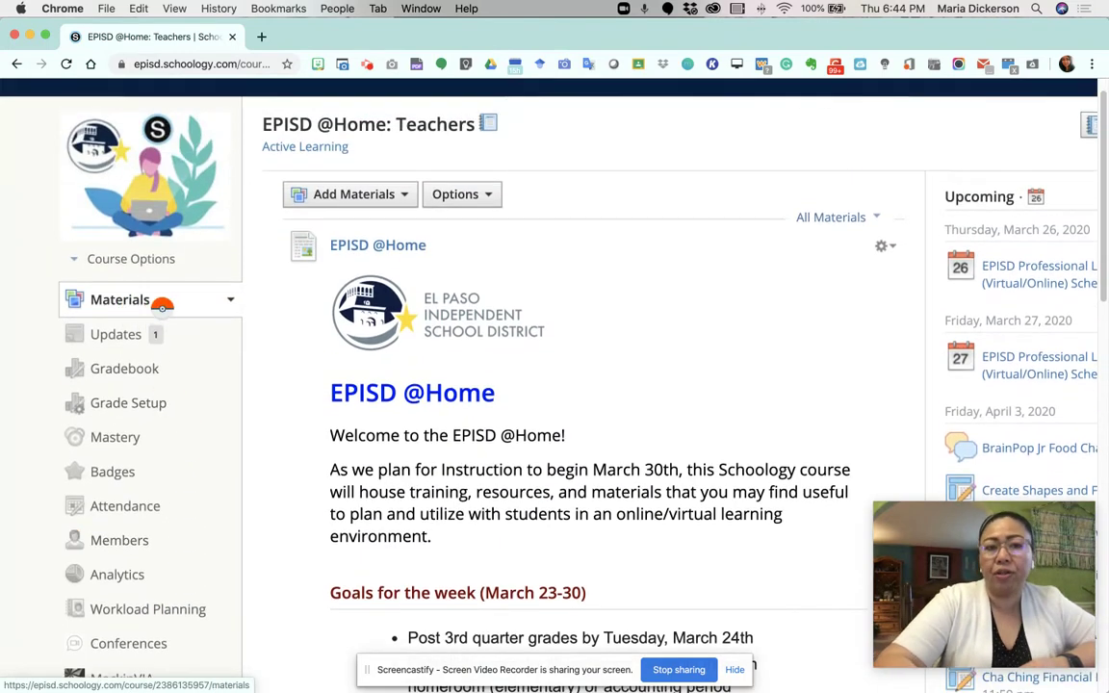
# Open the course's profile picture for editing and look over the upload option and the first preset images
pyautogui.moveTo(159, 144)
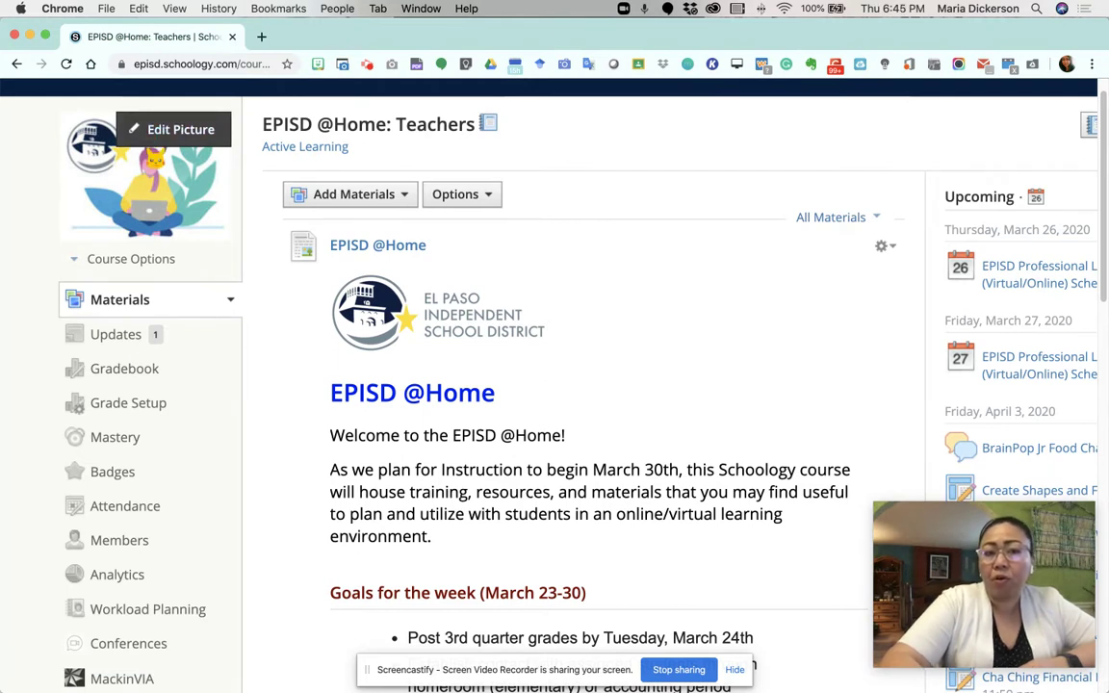
pyautogui.click(183, 143)
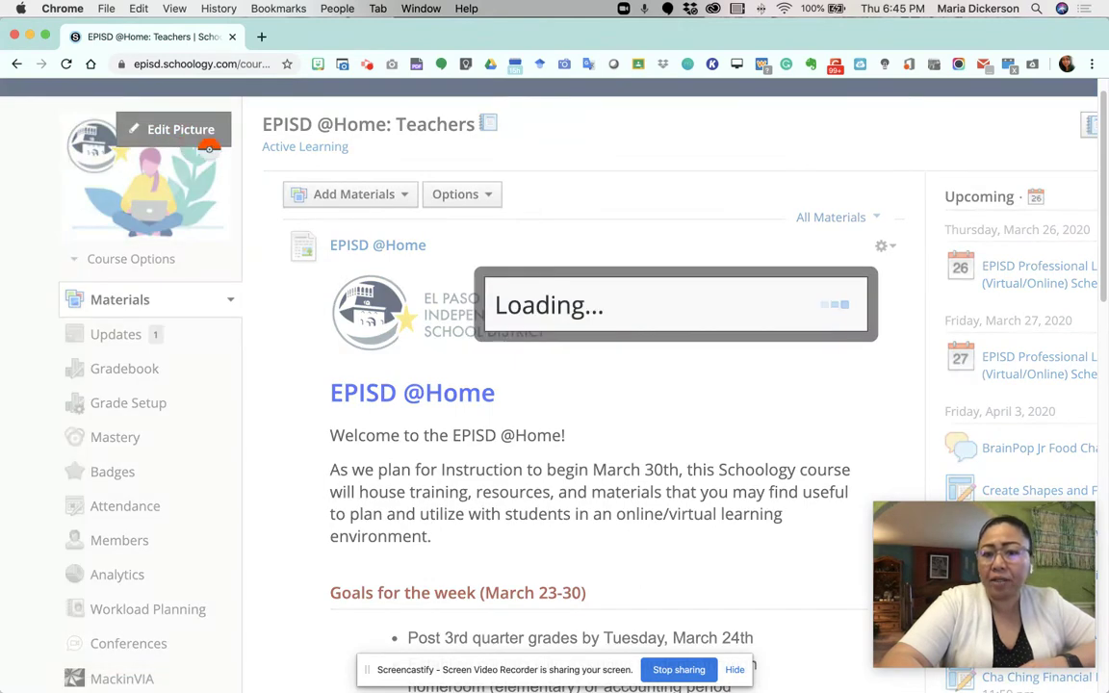
pyautogui.scroll(-2, 626, 420)
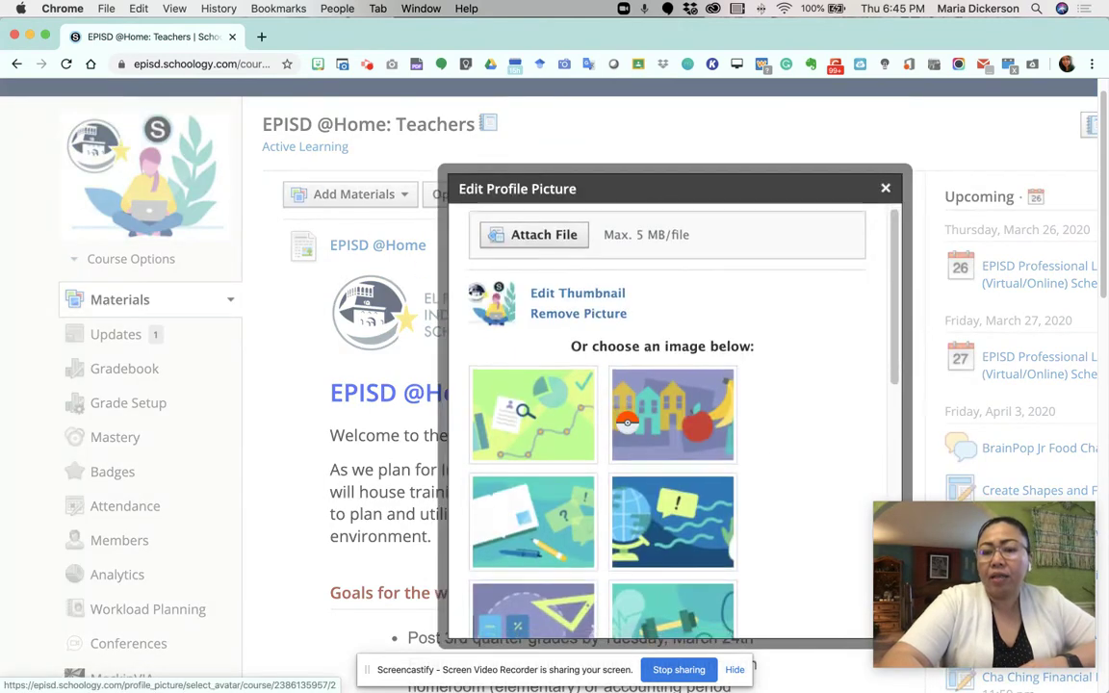
pyautogui.hscroll(3, 890, 336)
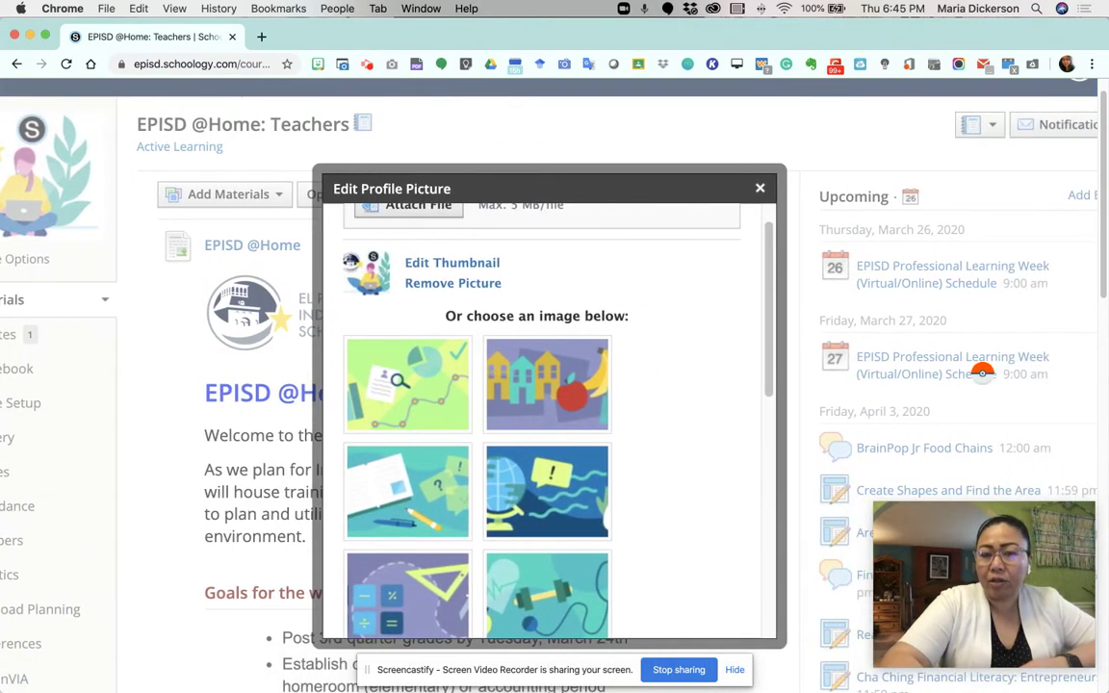
pyautogui.scroll(1, 657, 353)
pyautogui.scroll(-3, 728, 389)
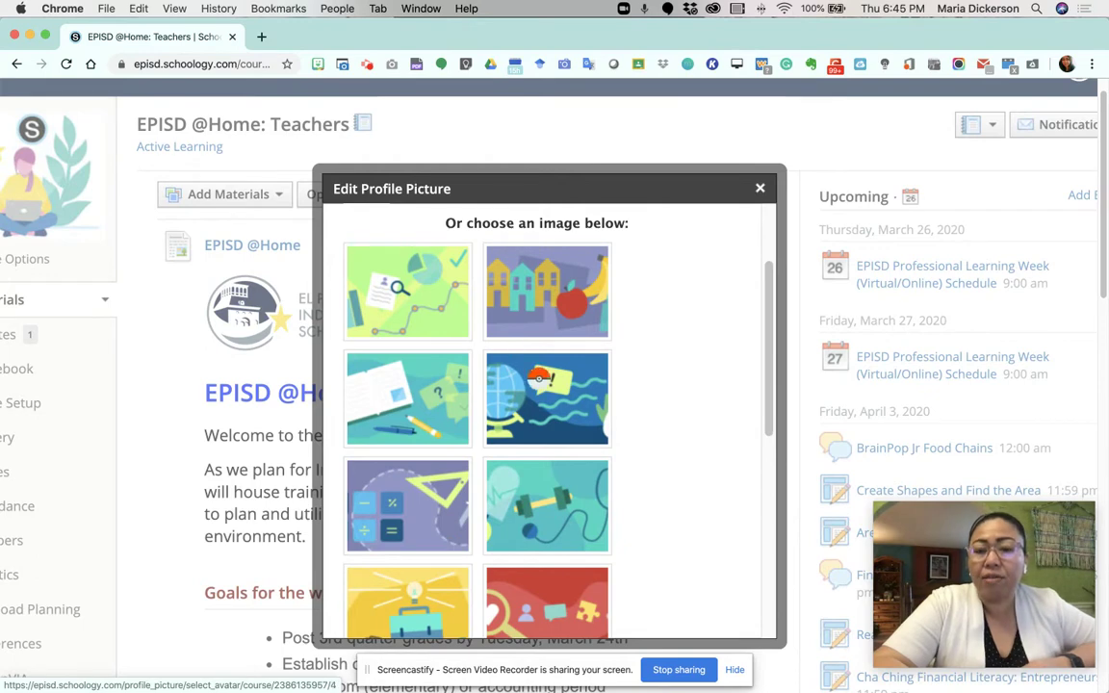
pyautogui.scroll(3, 645, 377)
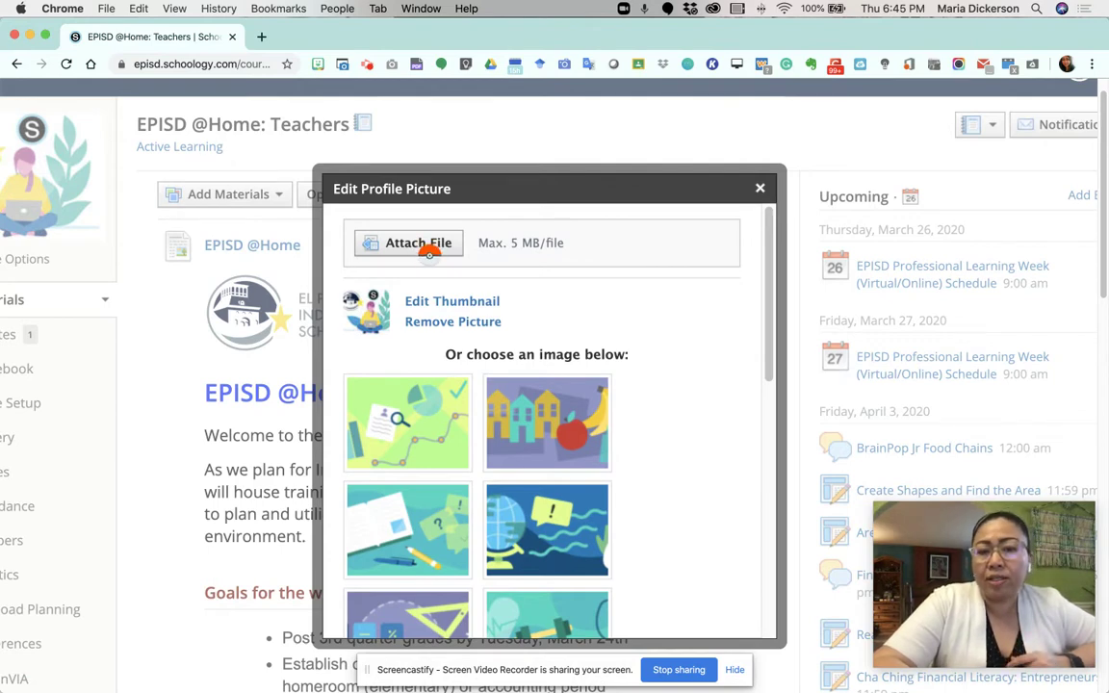
# Try to attach AdobeStock_101619411_Preview.jpg from the images folder as the course picture
pyautogui.click(416, 245)
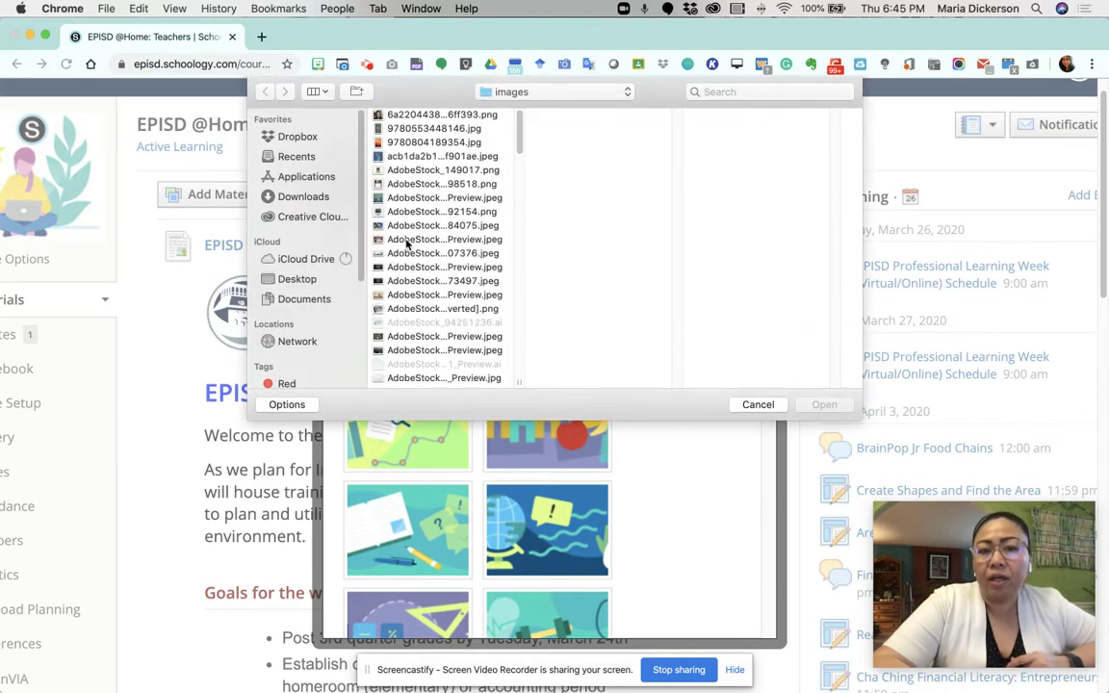
pyautogui.scroll(-5, 433, 241)
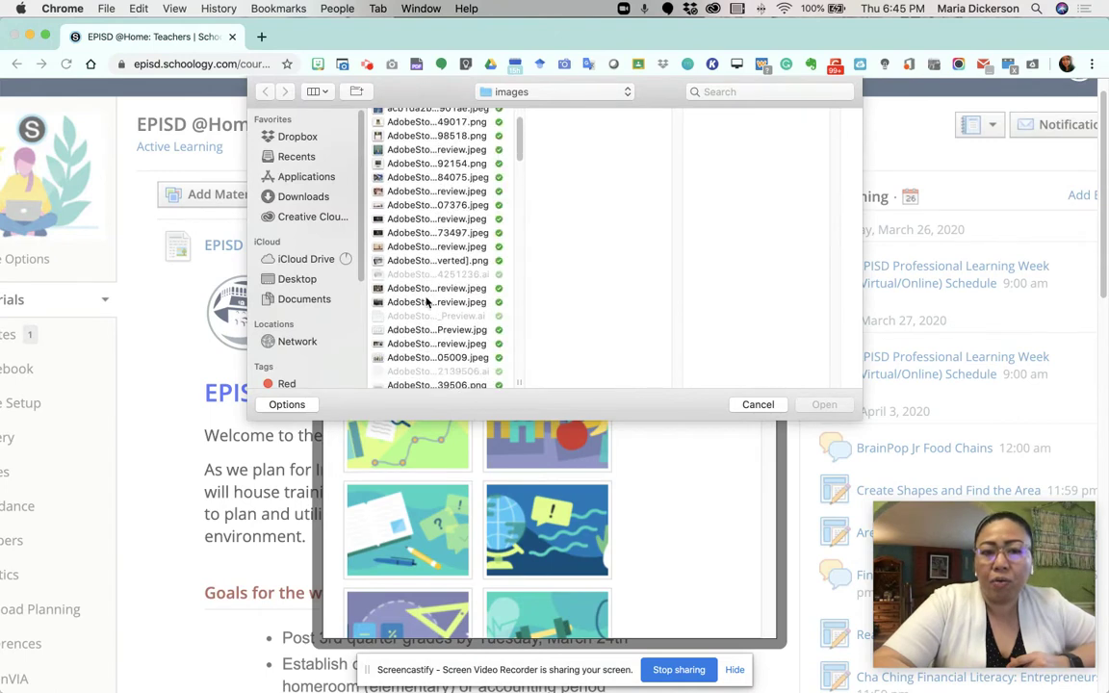
pyautogui.click(428, 279)
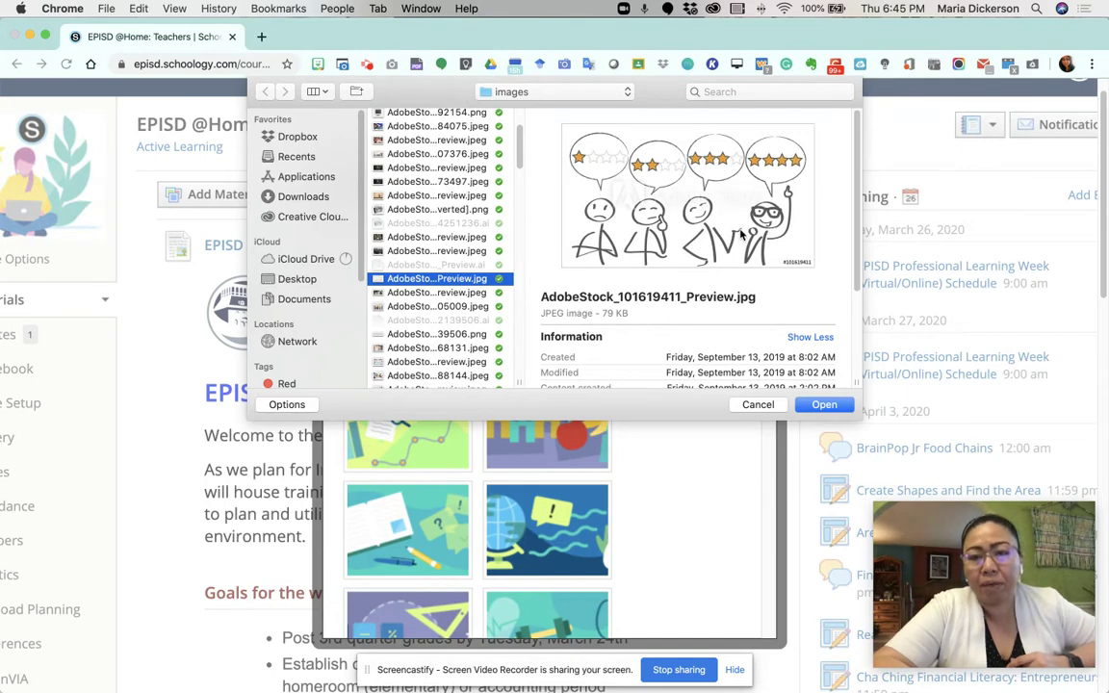
pyautogui.click(758, 404)
# Look through the full set of preset course images and close the profile picture editor
pyautogui.scroll(-5, 565, 412)
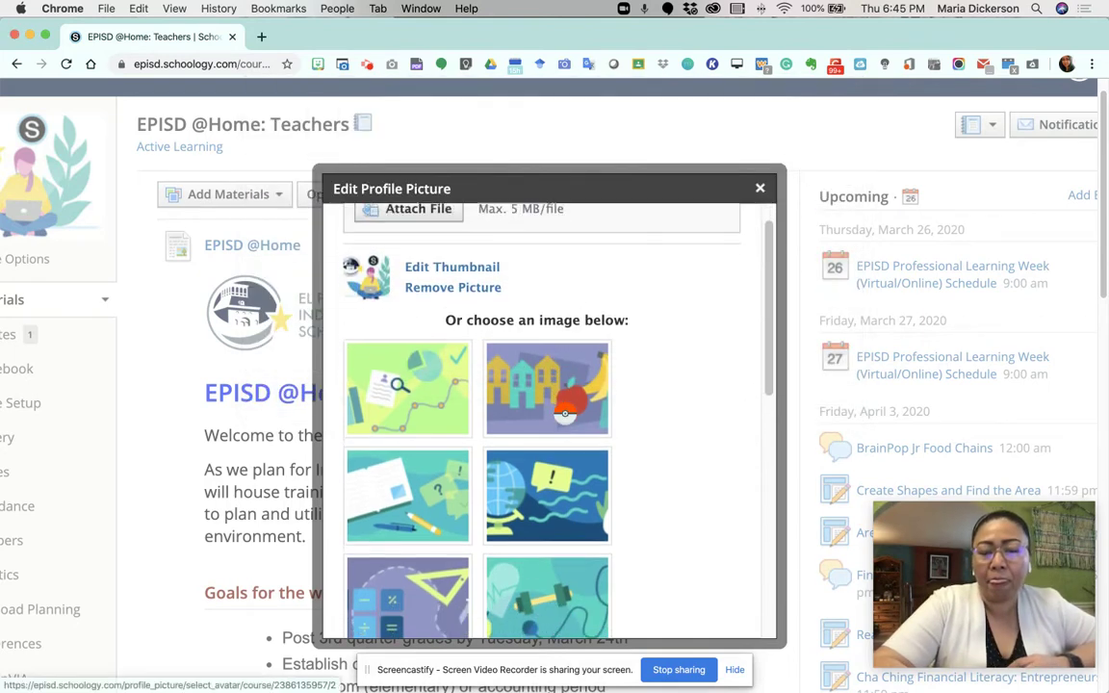
pyautogui.scroll(-5, 479, 414)
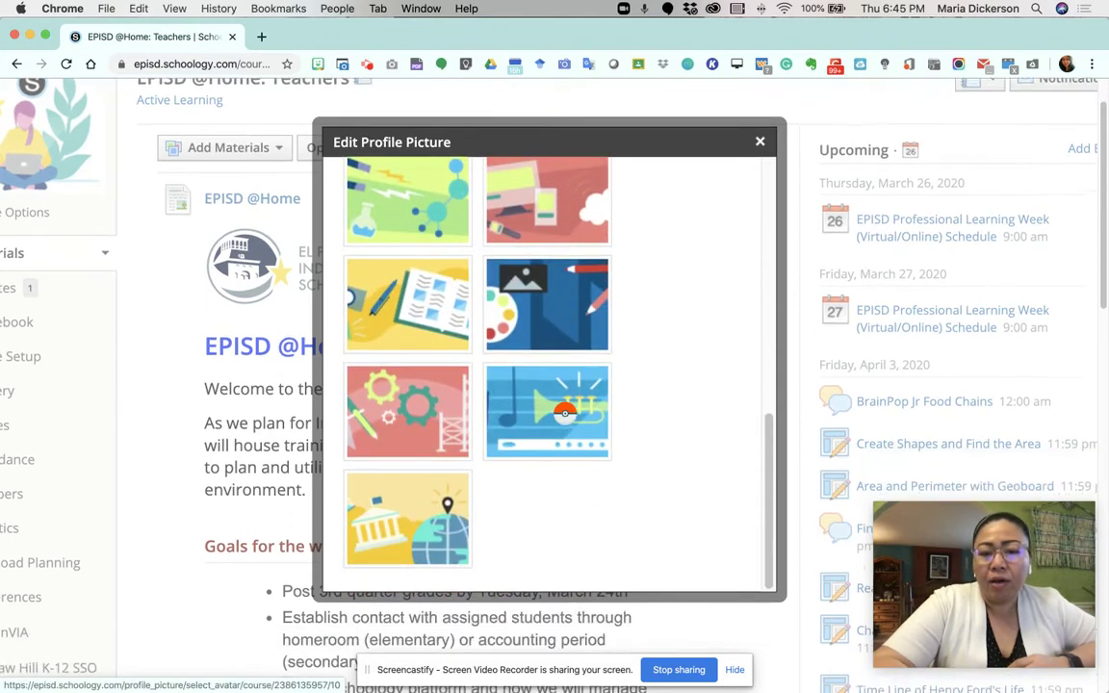
pyautogui.scroll(10, 566, 412)
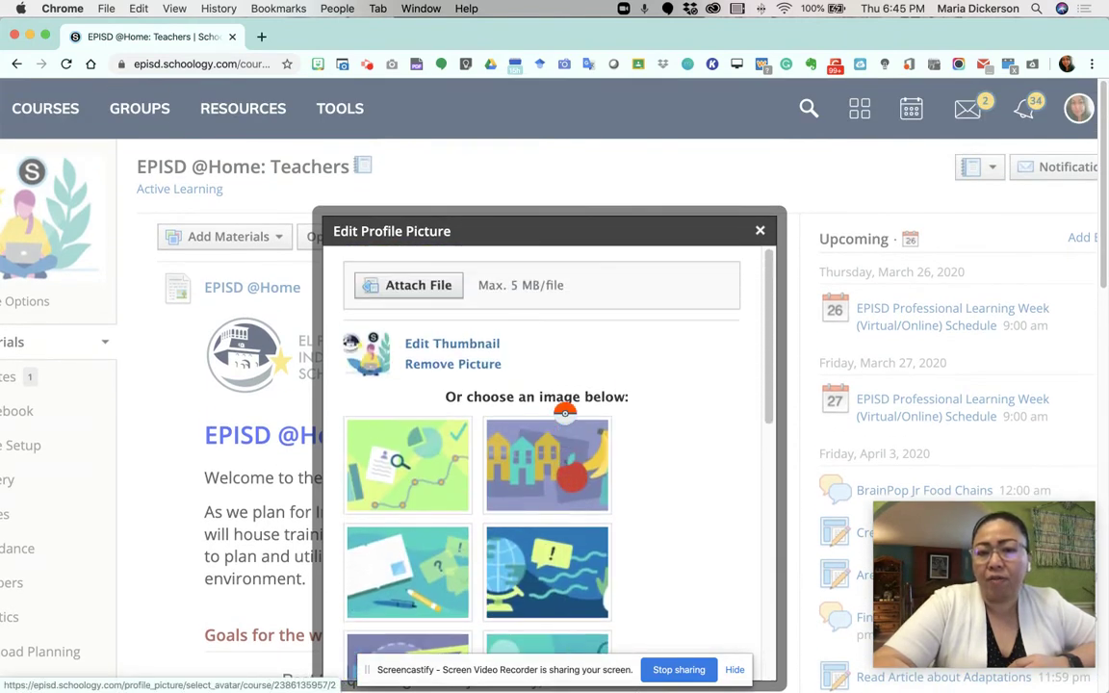
pyautogui.click(760, 232)
pyautogui.hscroll(-3, 761, 232)
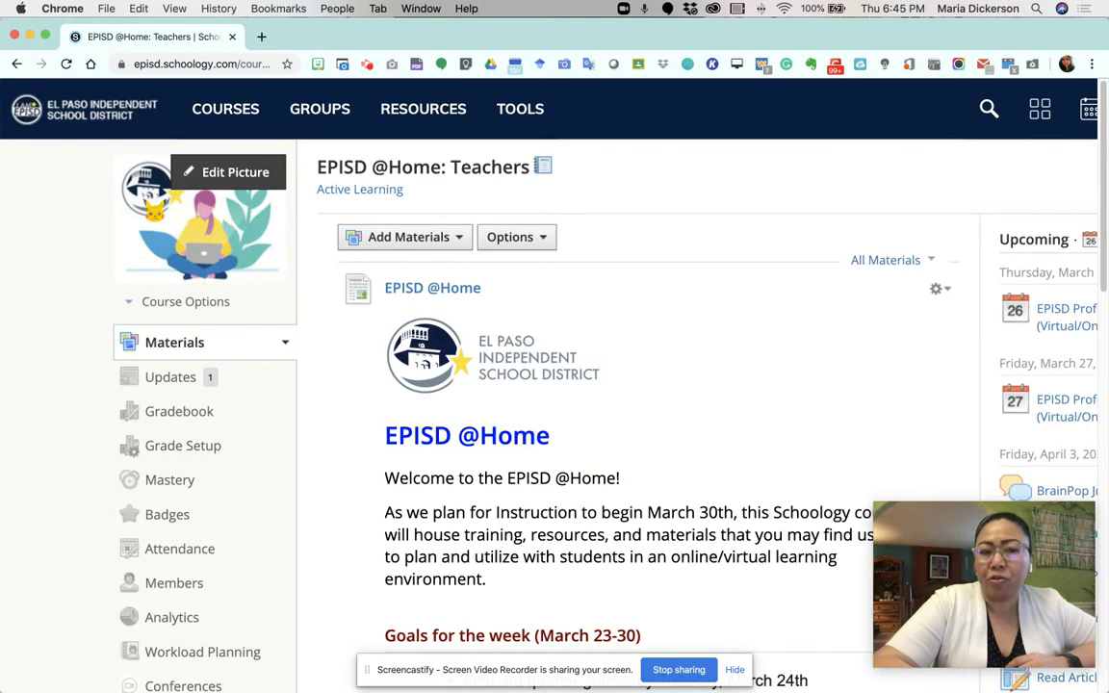
pyautogui.scroll(-3, 462, 366)
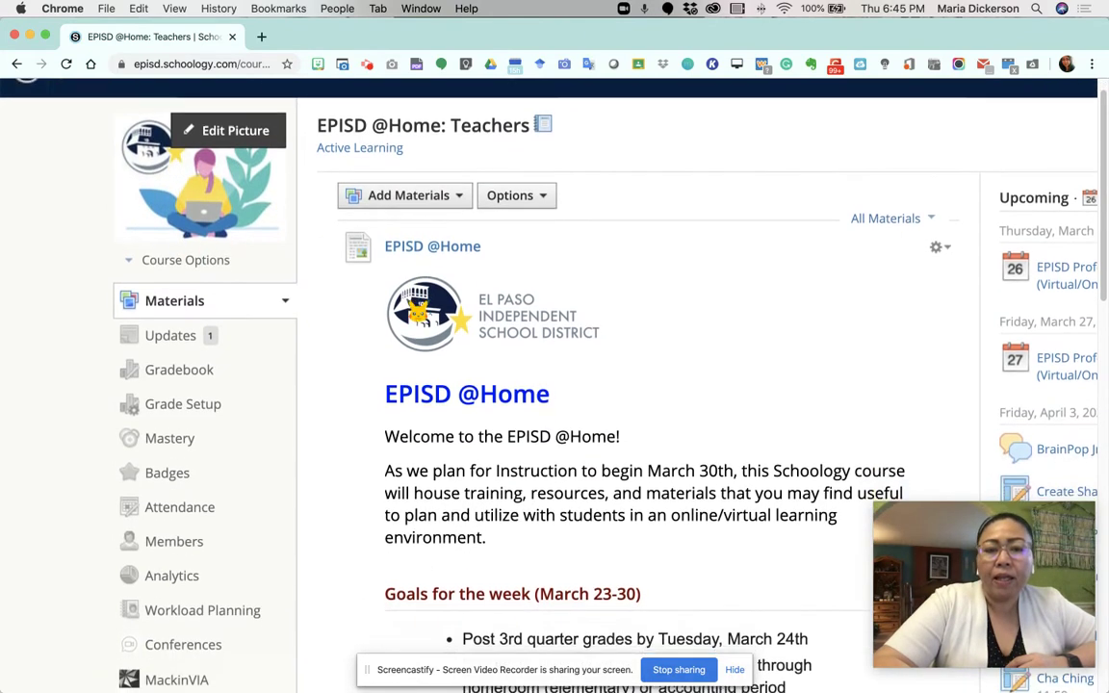
pyautogui.scroll(-2, 472, 380)
pyautogui.scroll(1, 478, 389)
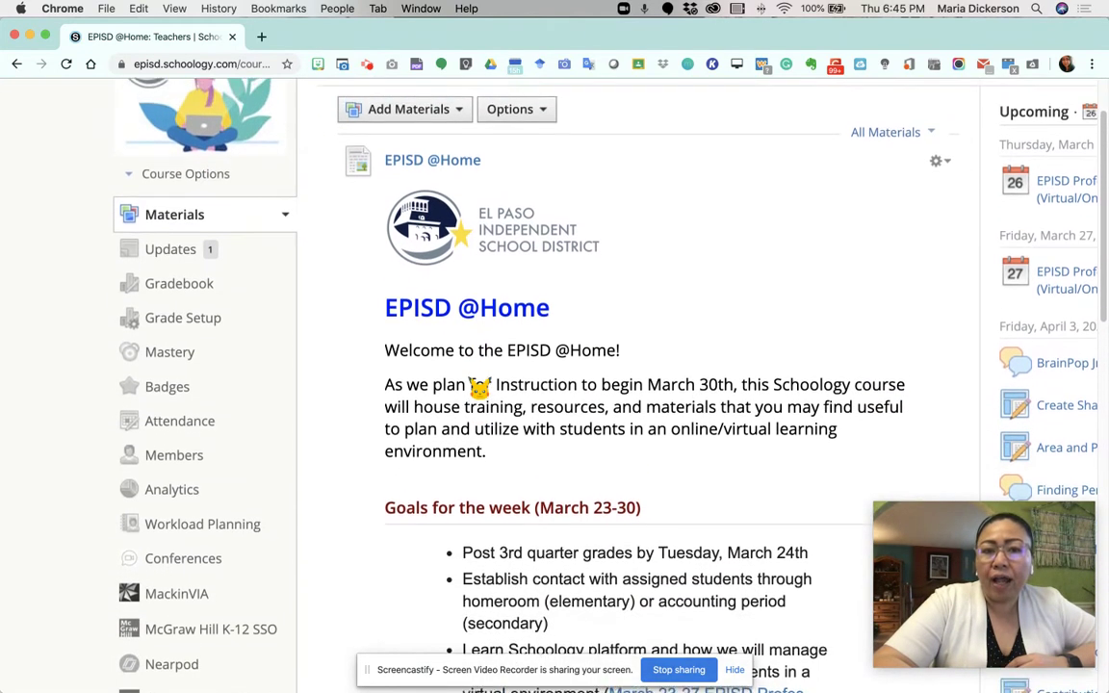
pyautogui.hscroll(1, 478, 388)
pyautogui.hscroll(2, 479, 388)
pyautogui.scroll(1, 423, 347)
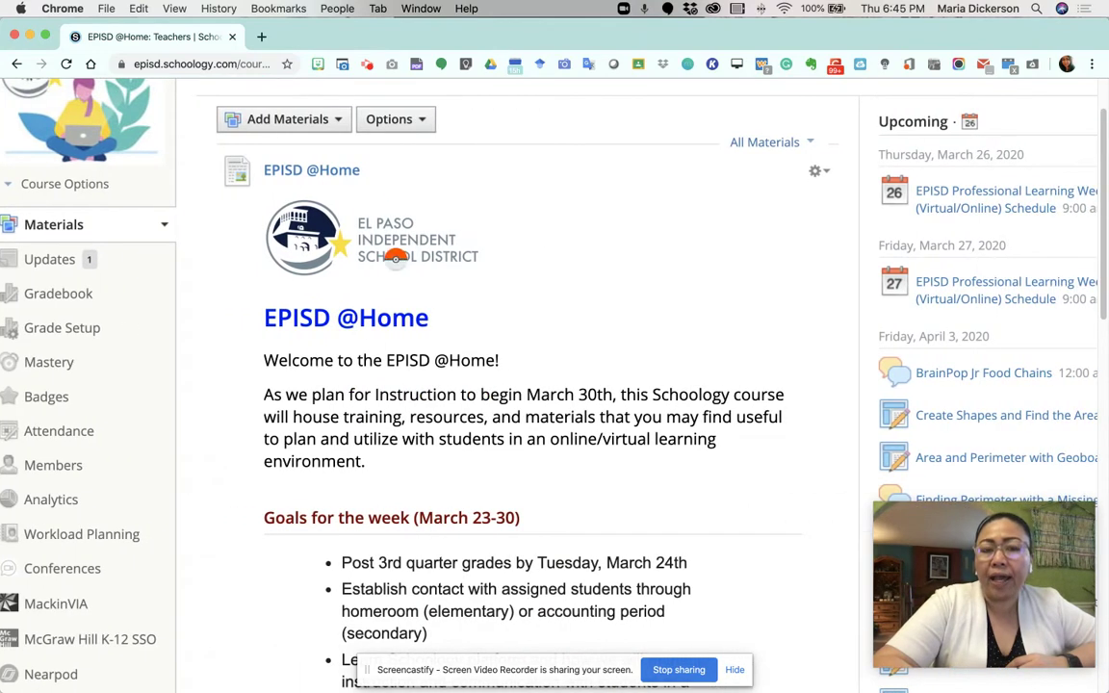
pyautogui.scroll(1, 372, 178)
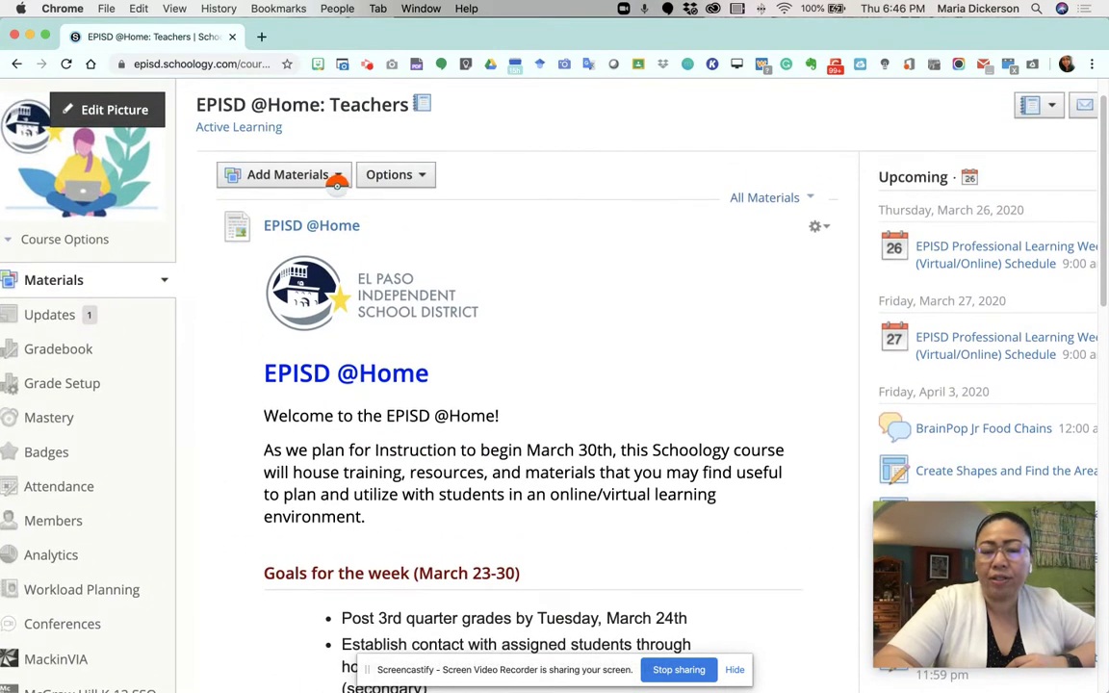
pyautogui.click(332, 176)
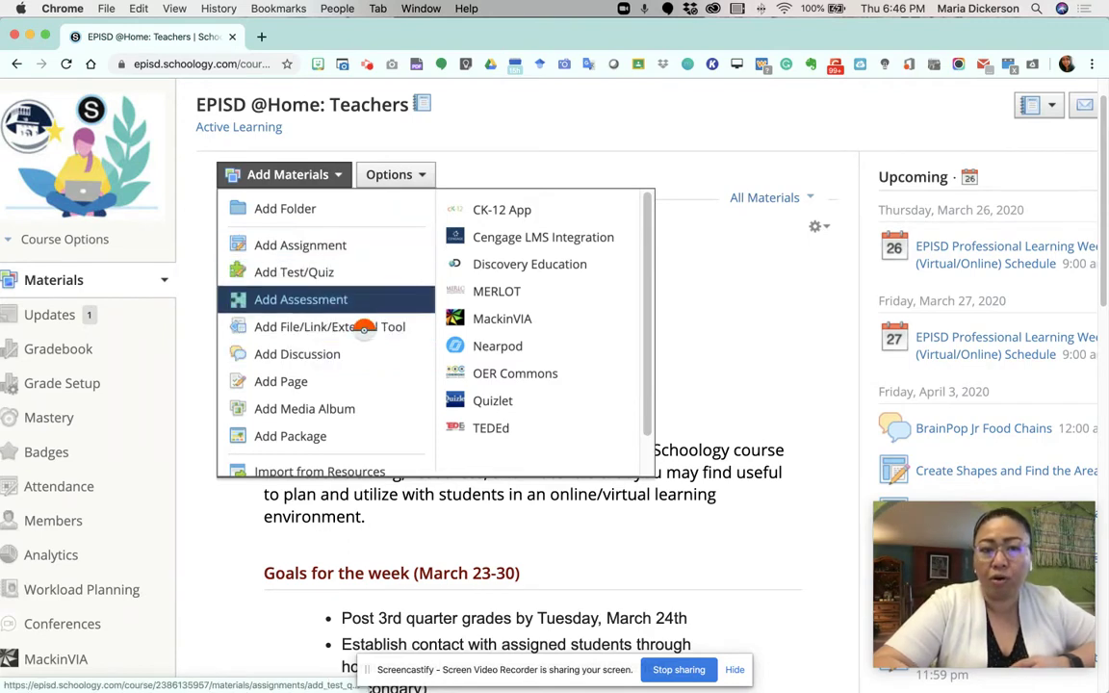
pyautogui.scroll(-1, 358, 412)
pyautogui.scroll(1, 354, 416)
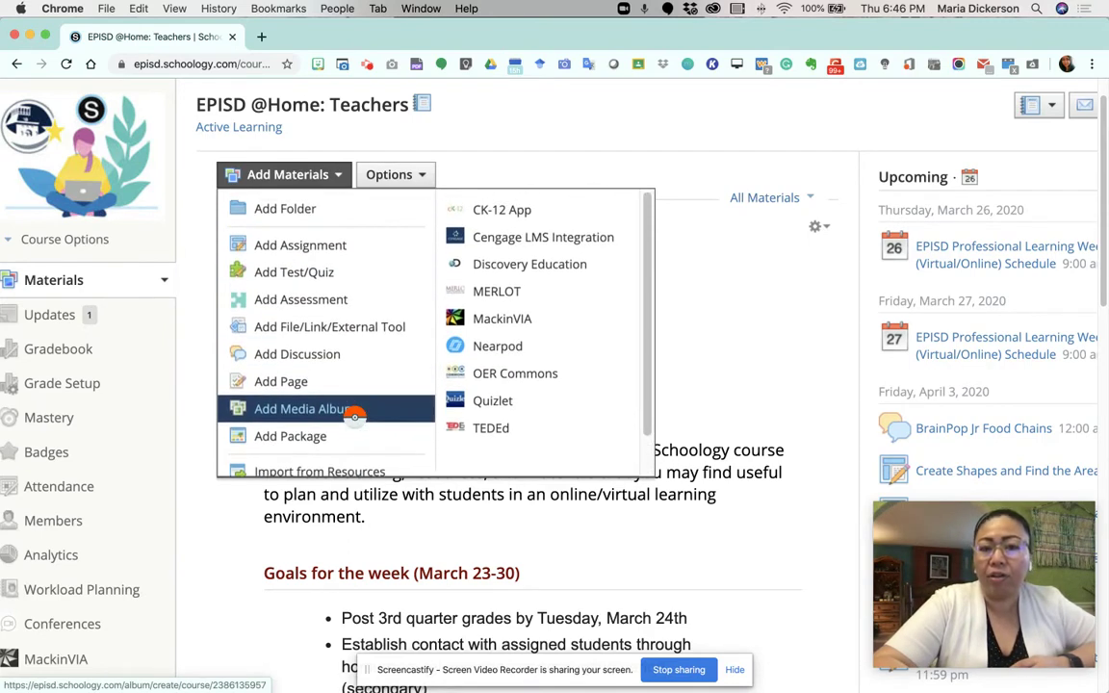
# Look over the course materials options, Student Completion and Save Course to Resources, and close the list
pyautogui.click(427, 170)
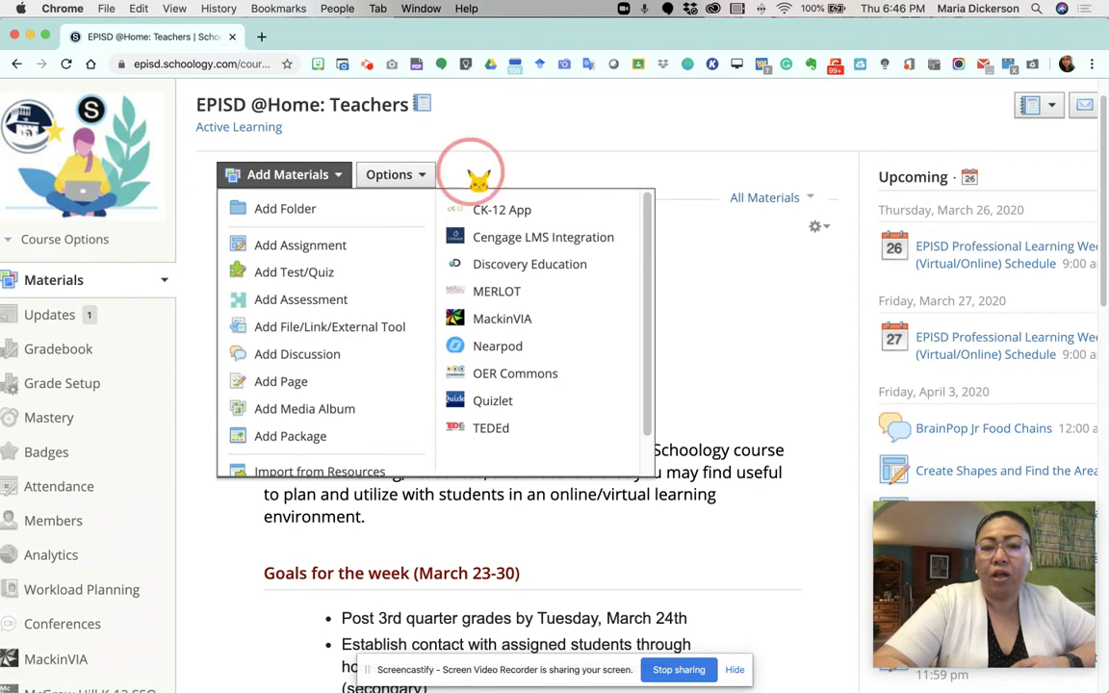
pyautogui.click(428, 176)
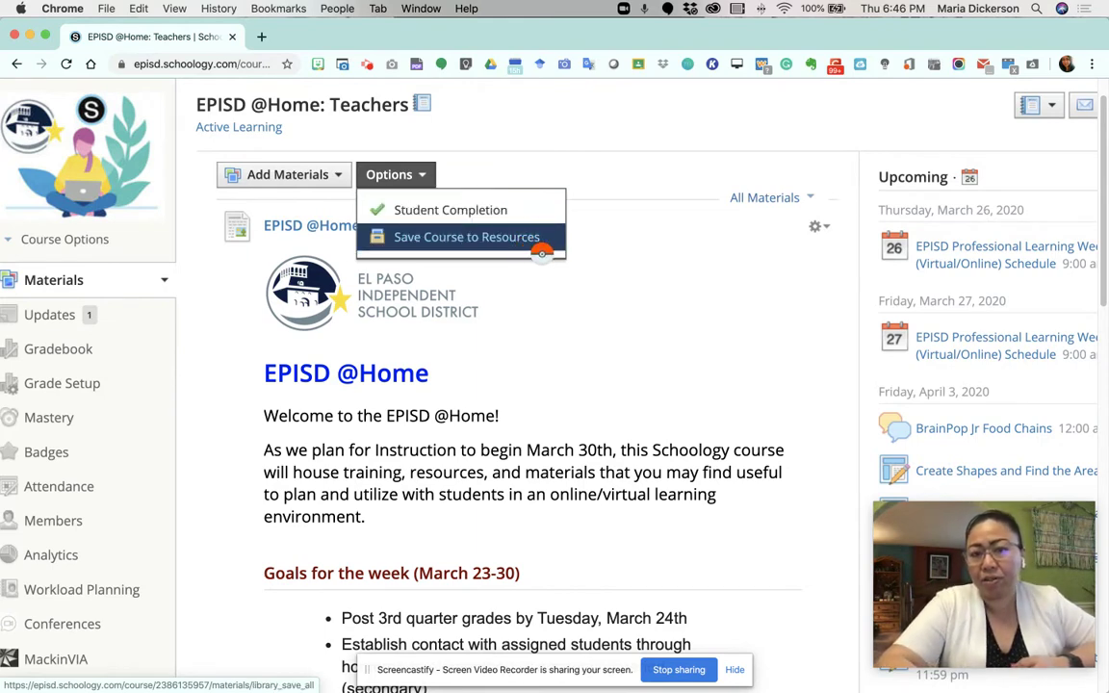
pyautogui.click(638, 308)
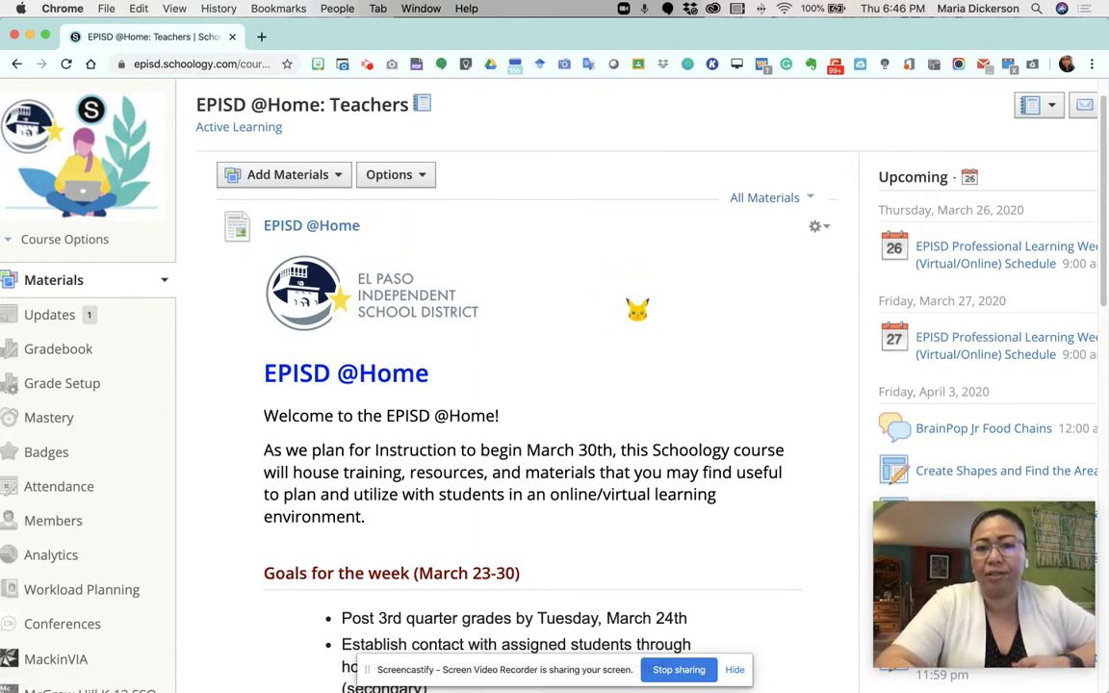
# Open the course's email notification settings, look over the choices and save the settings
pyautogui.scroll(-2, 664, 322)
pyautogui.scroll(2, 663, 322)
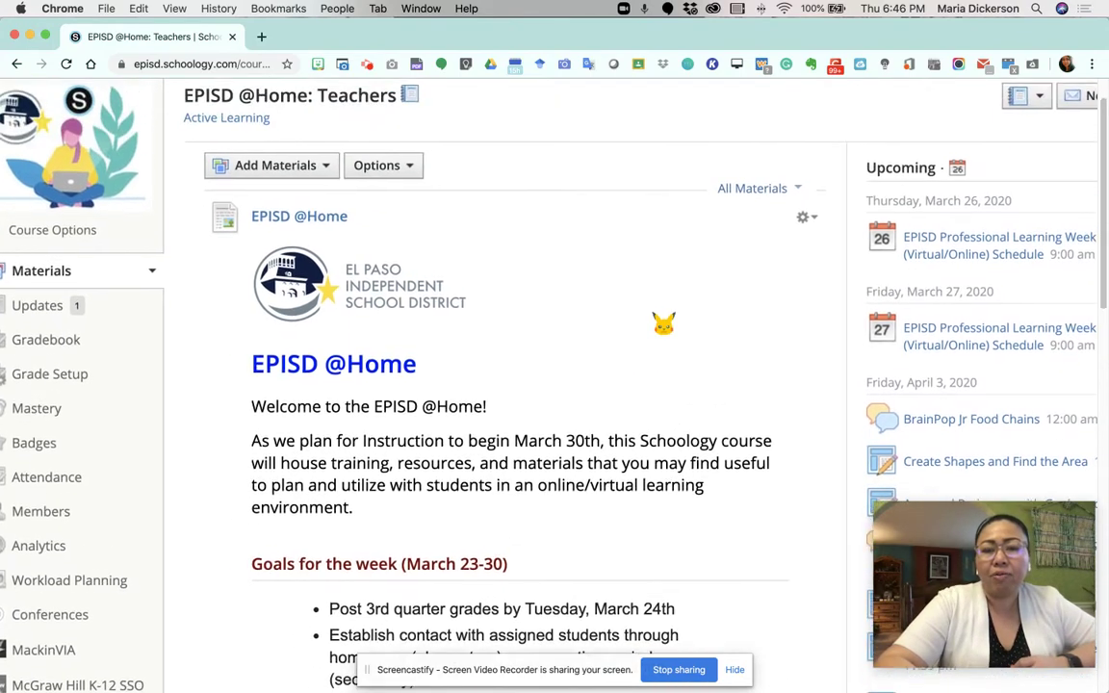
pyautogui.hscroll(3, 663, 322)
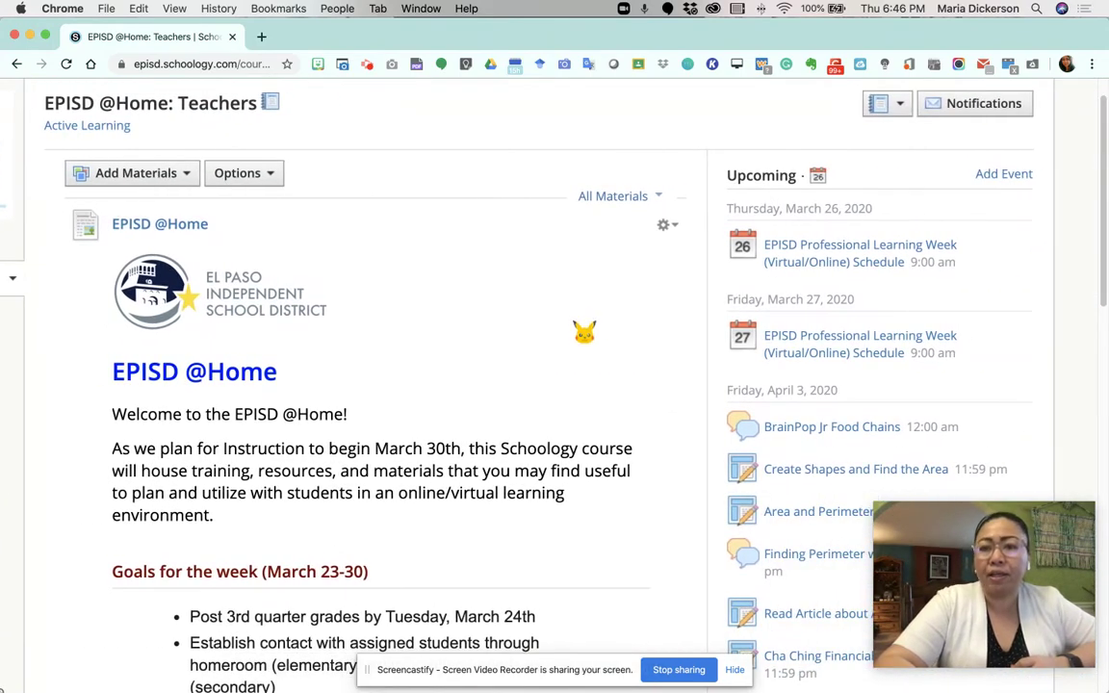
pyautogui.hscroll(1, 584, 331)
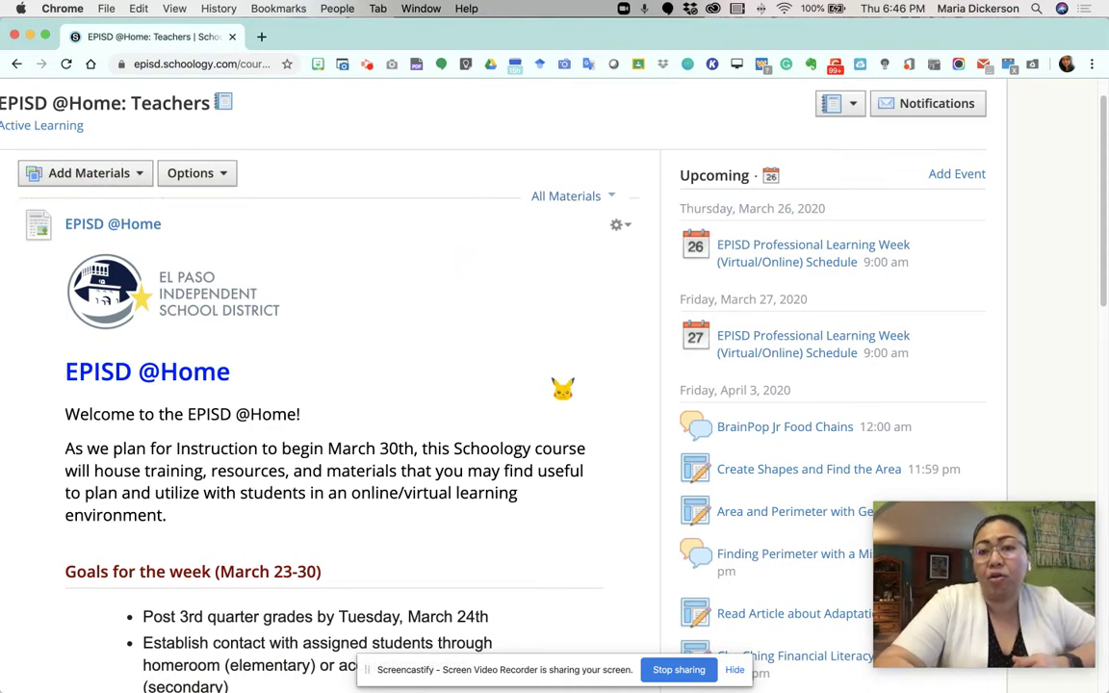
pyautogui.hscroll(2, 718, 323)
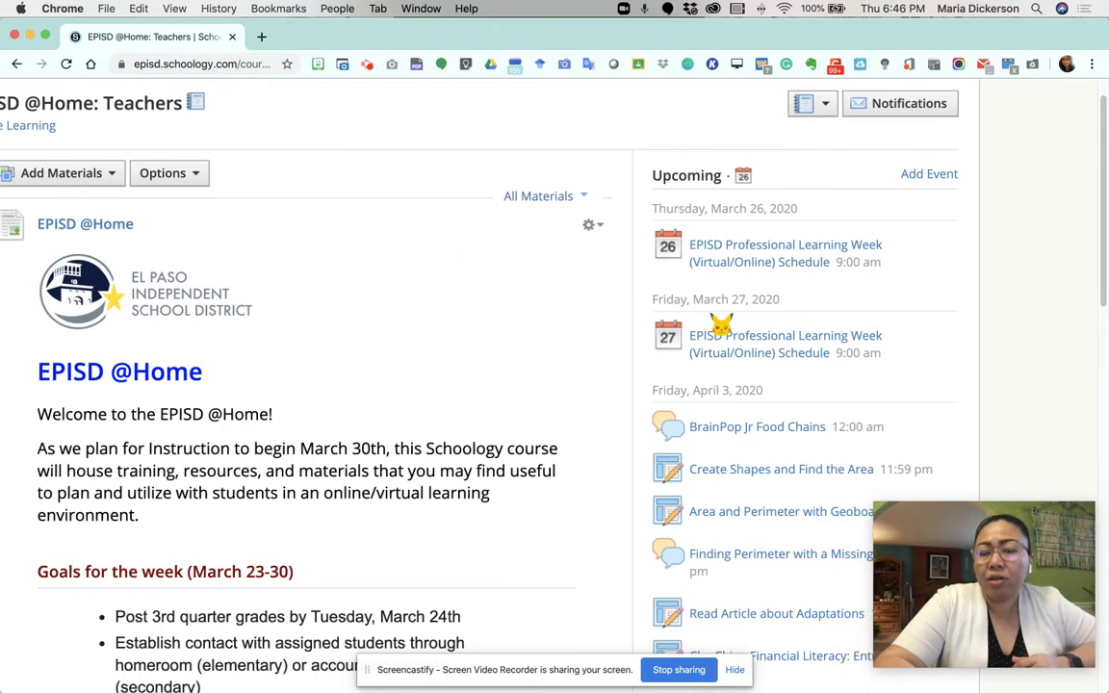
pyautogui.click(902, 117)
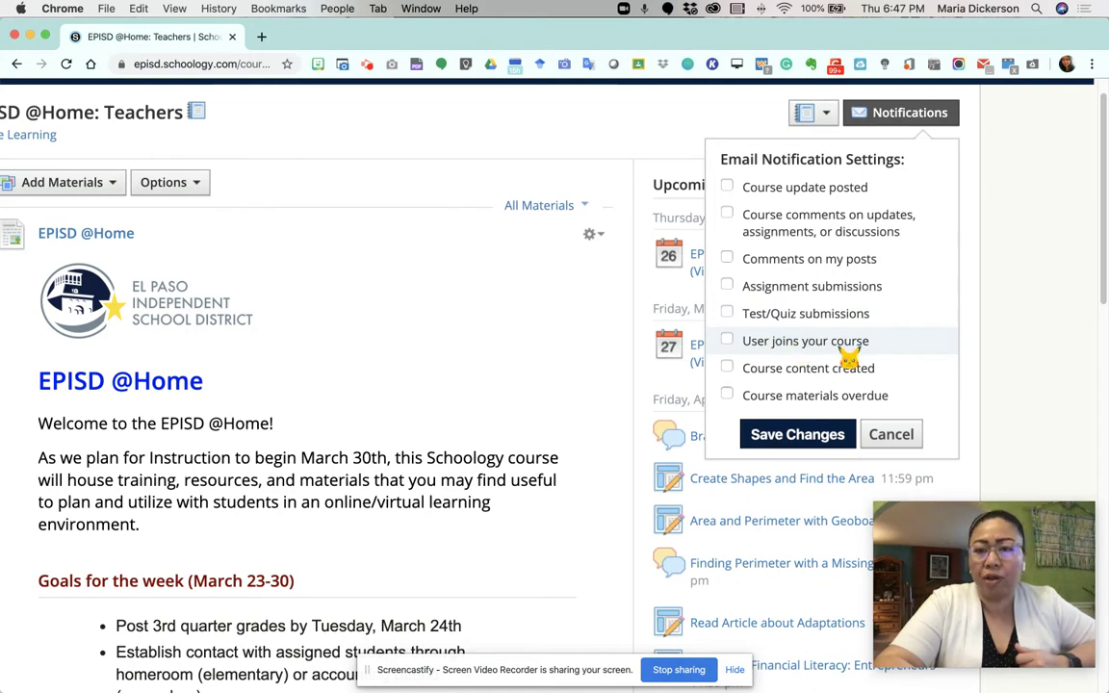
pyautogui.click(795, 437)
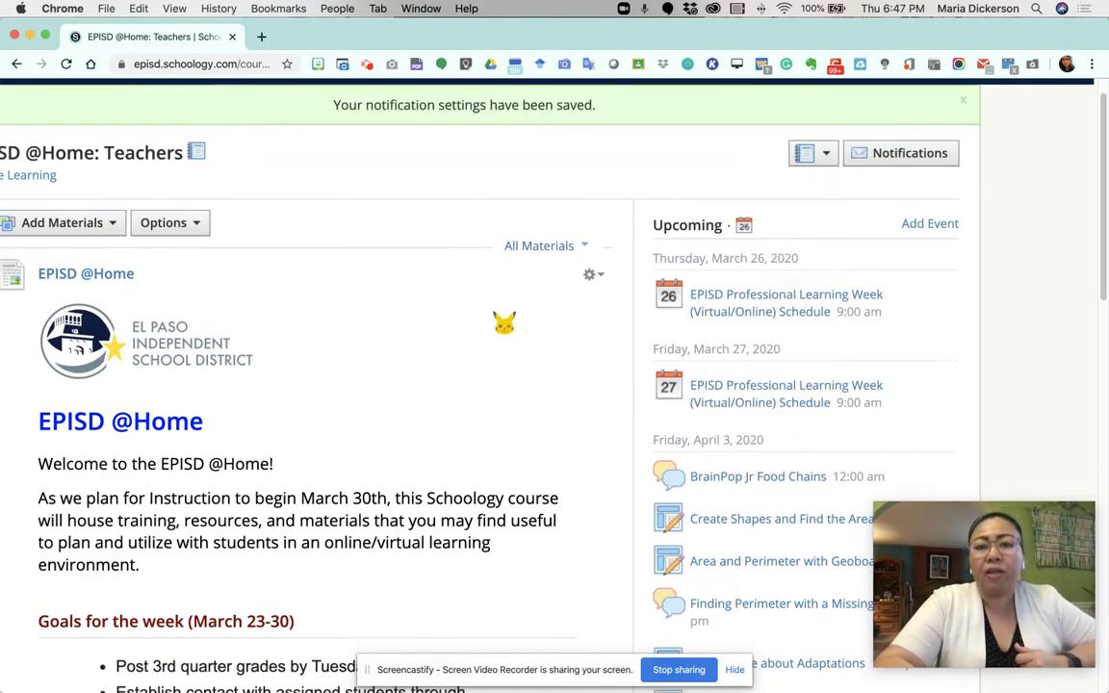
# Create a new upcoming event for the course, dated 3/27/20 at 08:00AM
pyautogui.scroll(2, 517, 405)
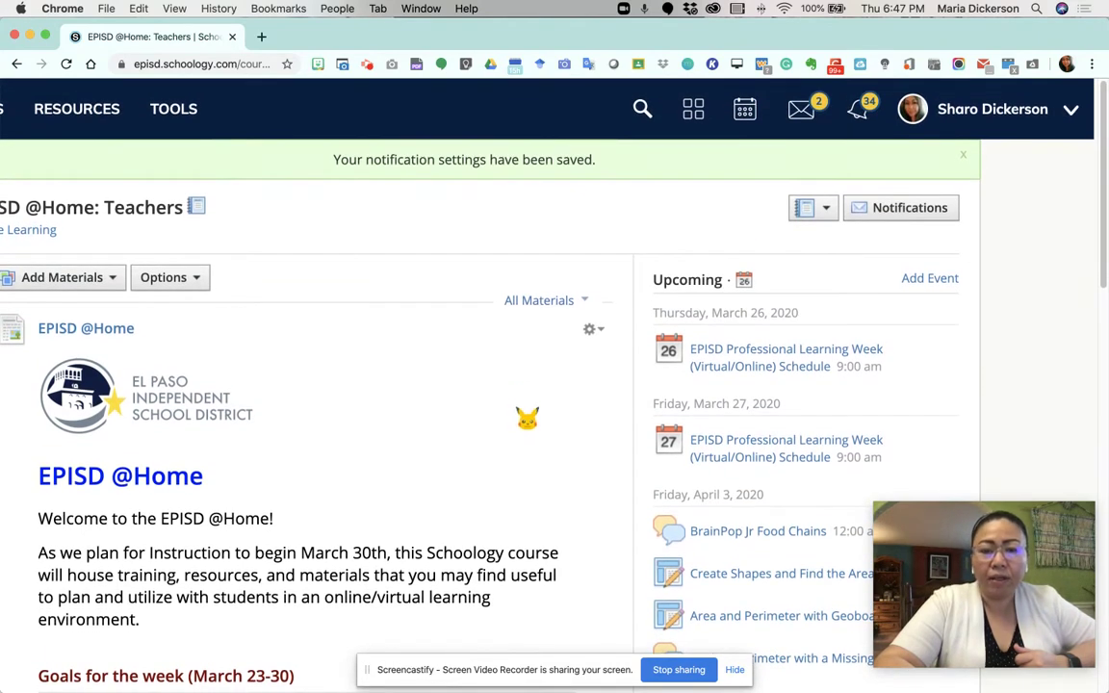
pyautogui.scroll(-5, 526, 417)
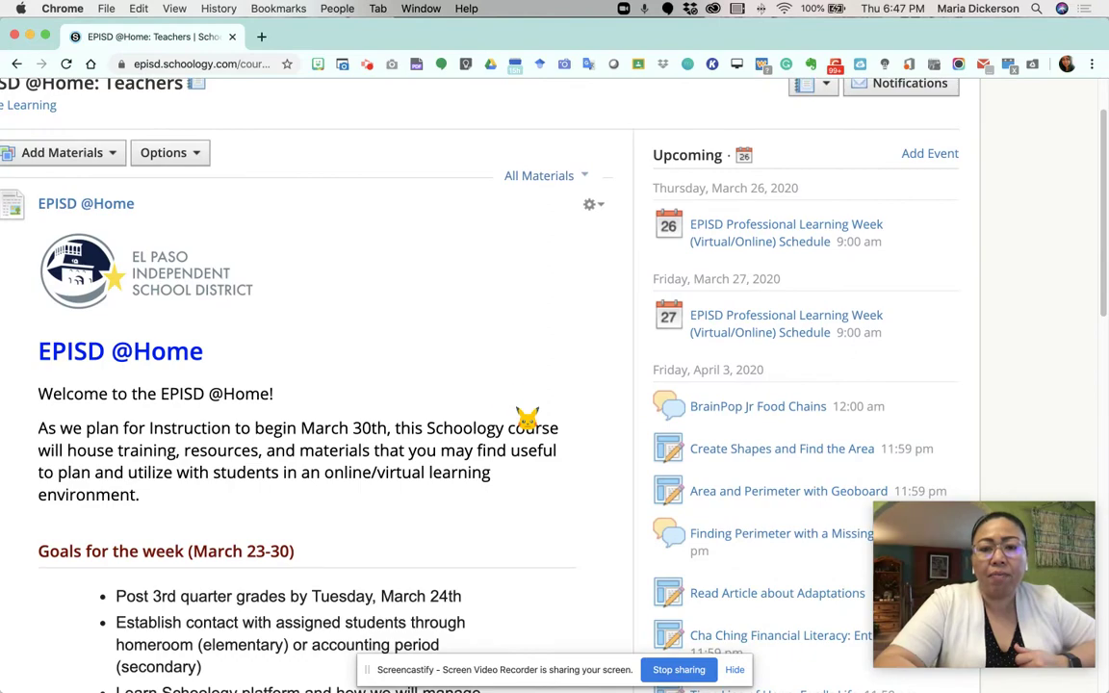
pyautogui.keyDown('ctrl'); pyautogui.scroll(-3, 528, 417); pyautogui.keyUp('ctrl')
pyautogui.scroll(5, 525, 416)
pyautogui.scroll(-2, 611, 412)
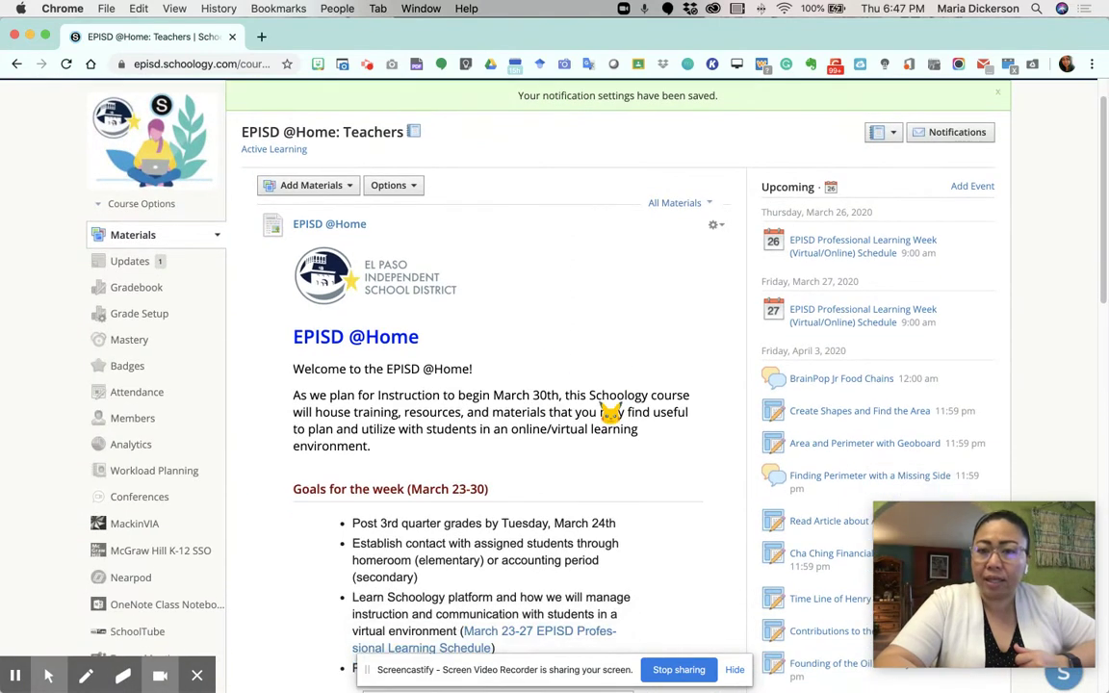
pyautogui.scroll(-2, 611, 413)
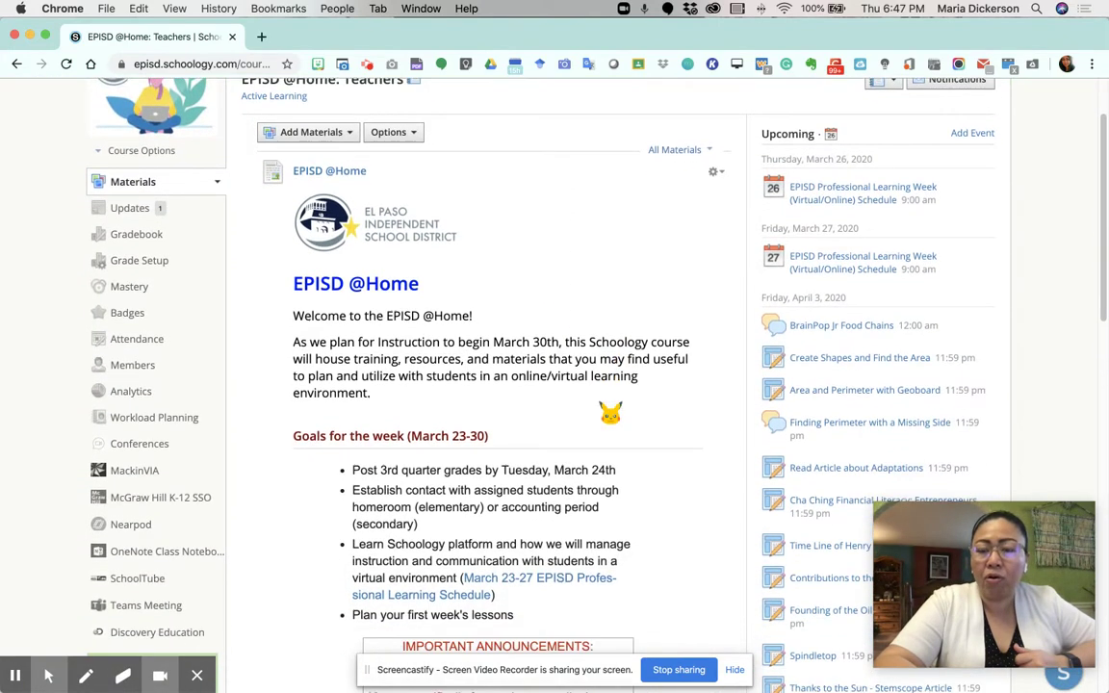
pyautogui.click(980, 143)
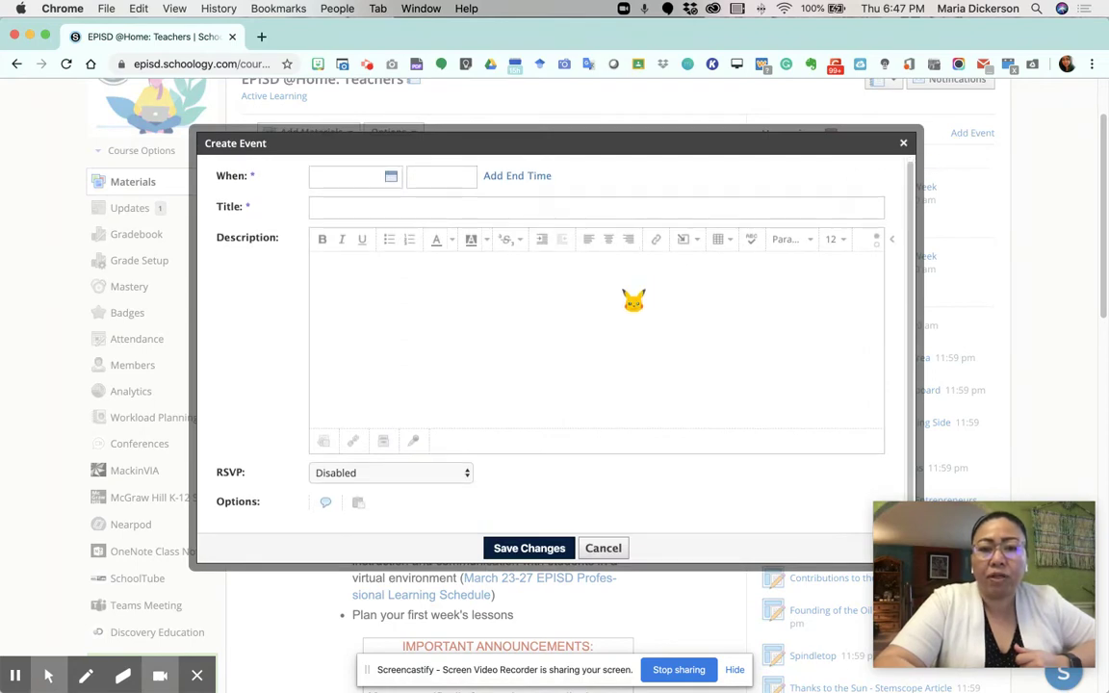
pyautogui.click(389, 176)
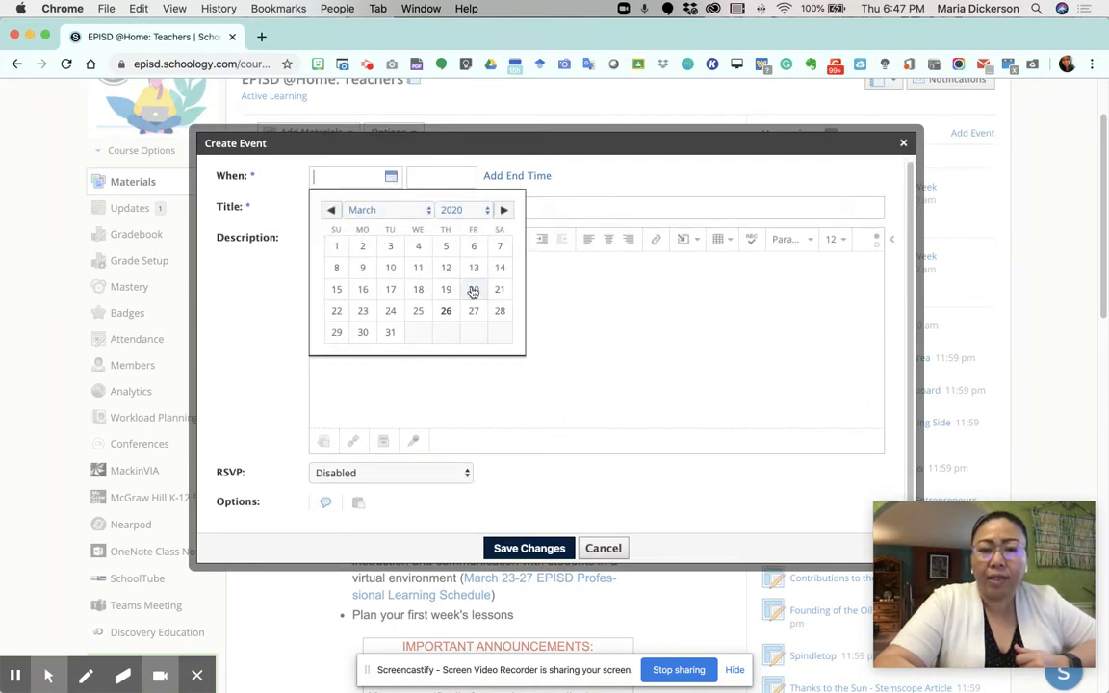
pyautogui.click(473, 311)
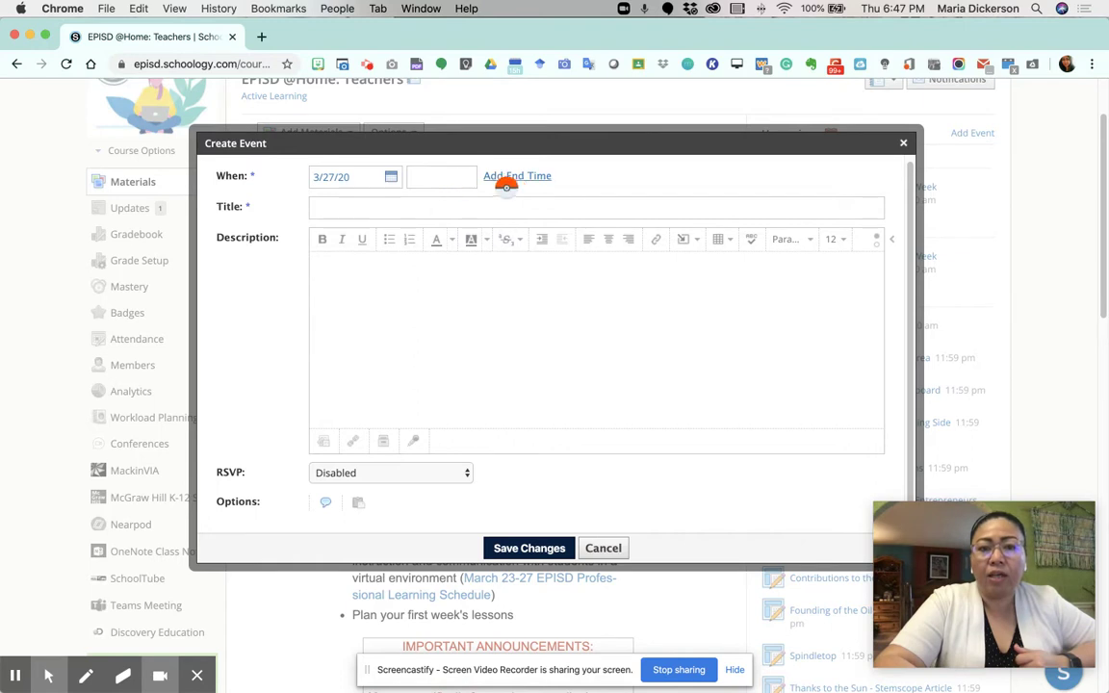
pyautogui.click(448, 178)
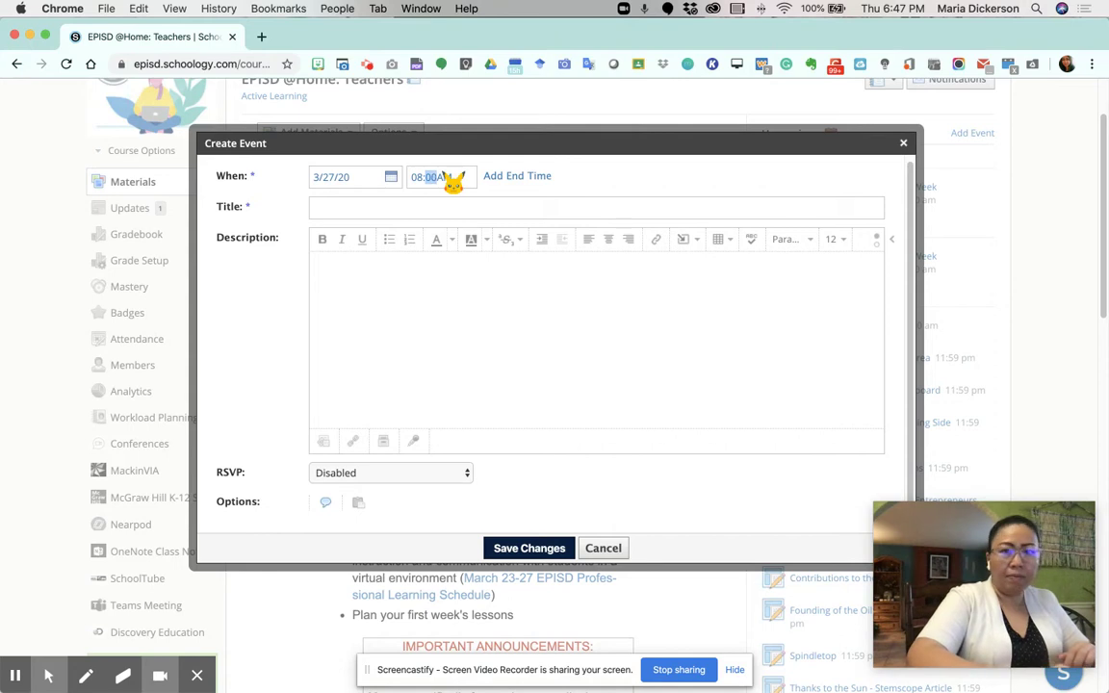
# Title the event "Sample Title", enter the description "Sample description for this event" and disable comments on it
pyautogui.click(366, 209)
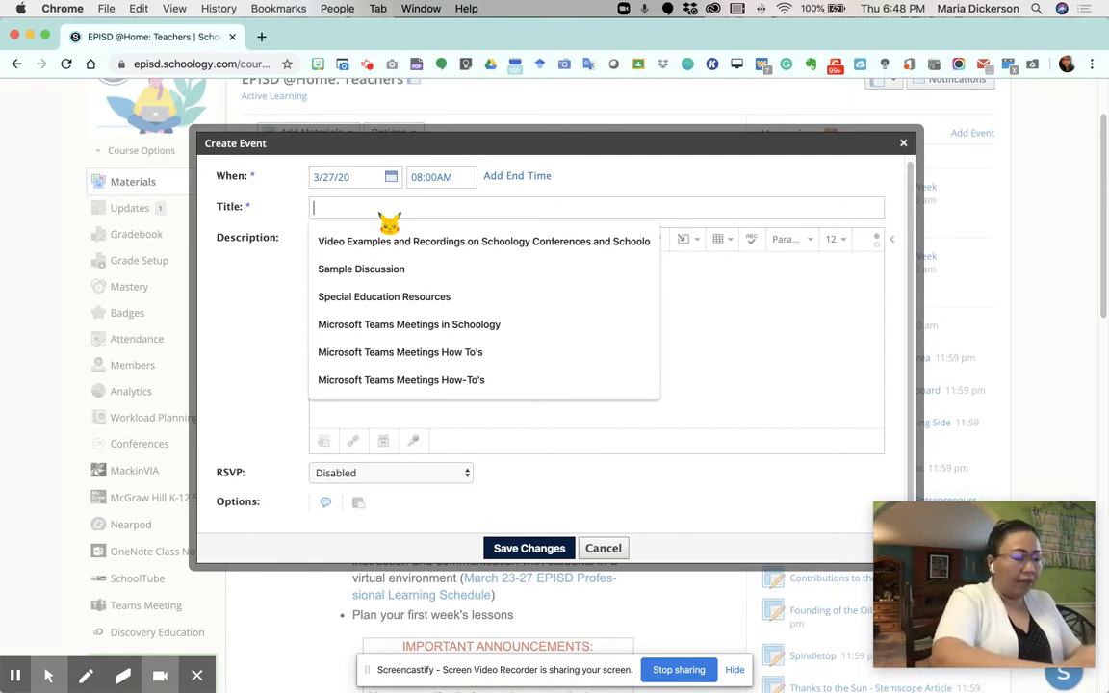
pyautogui.write('Sample Title')
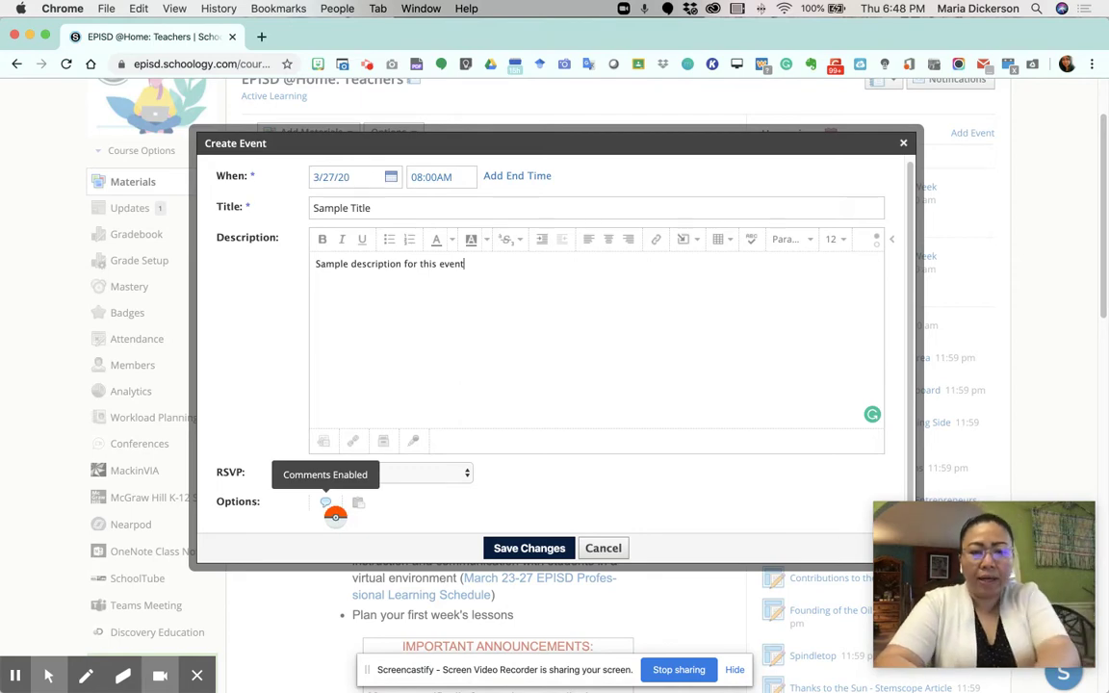
pyautogui.scroll(10, 327, 503)
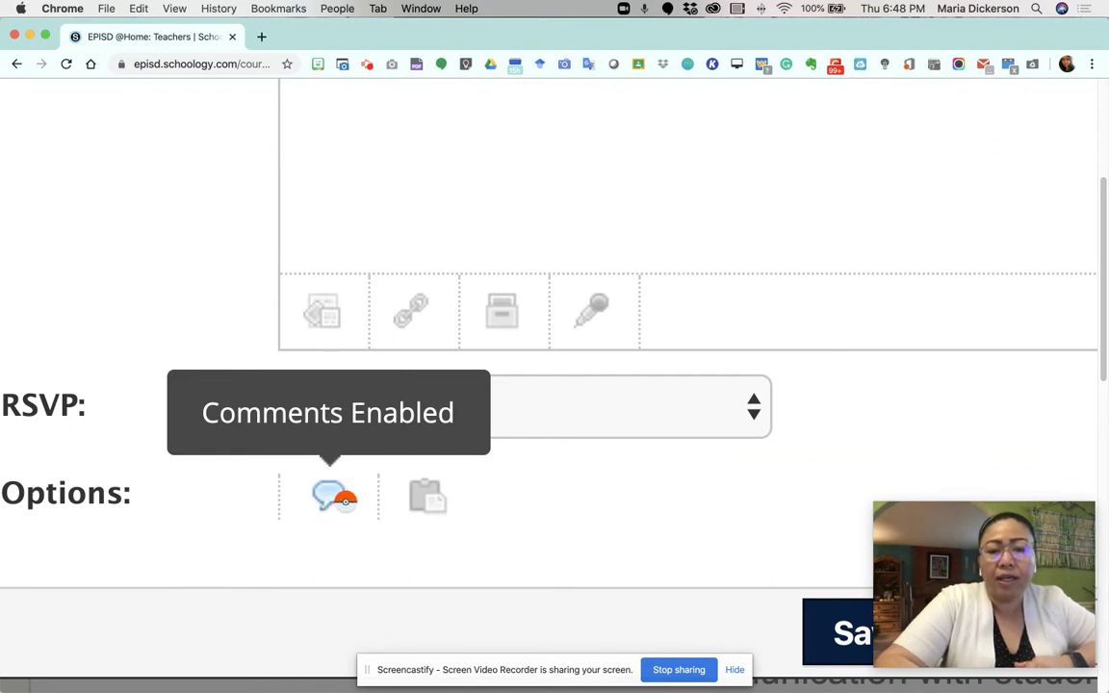
pyautogui.click(332, 496)
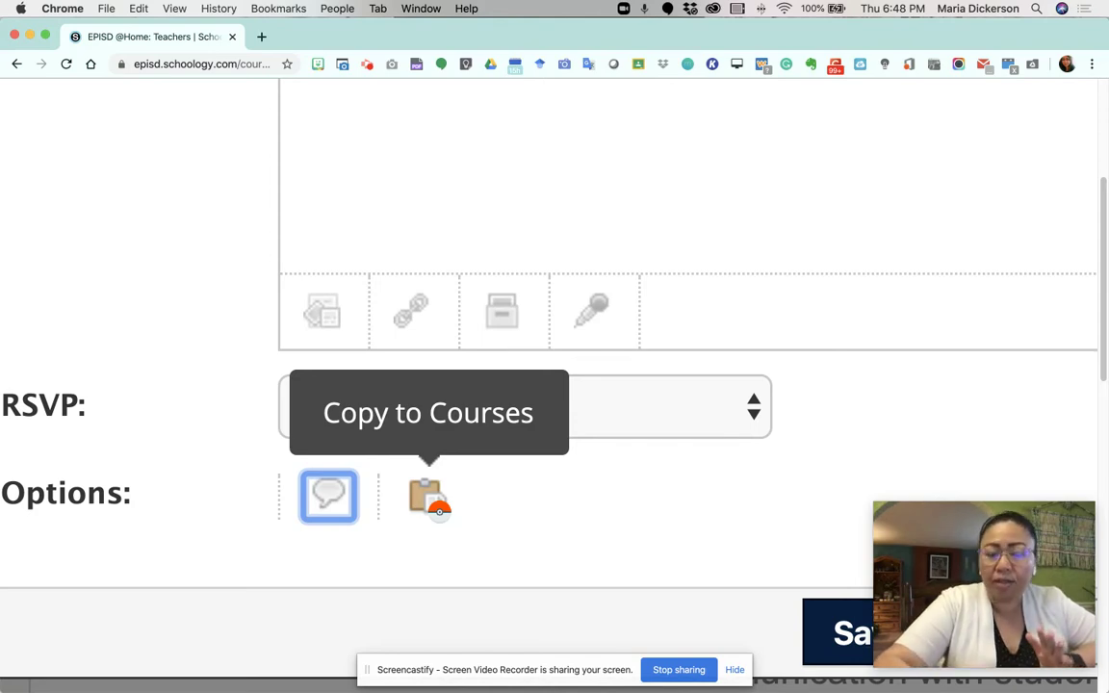
# Look through the courses the event can be copied to and close the Copy to Courses list
pyautogui.click(432, 499)
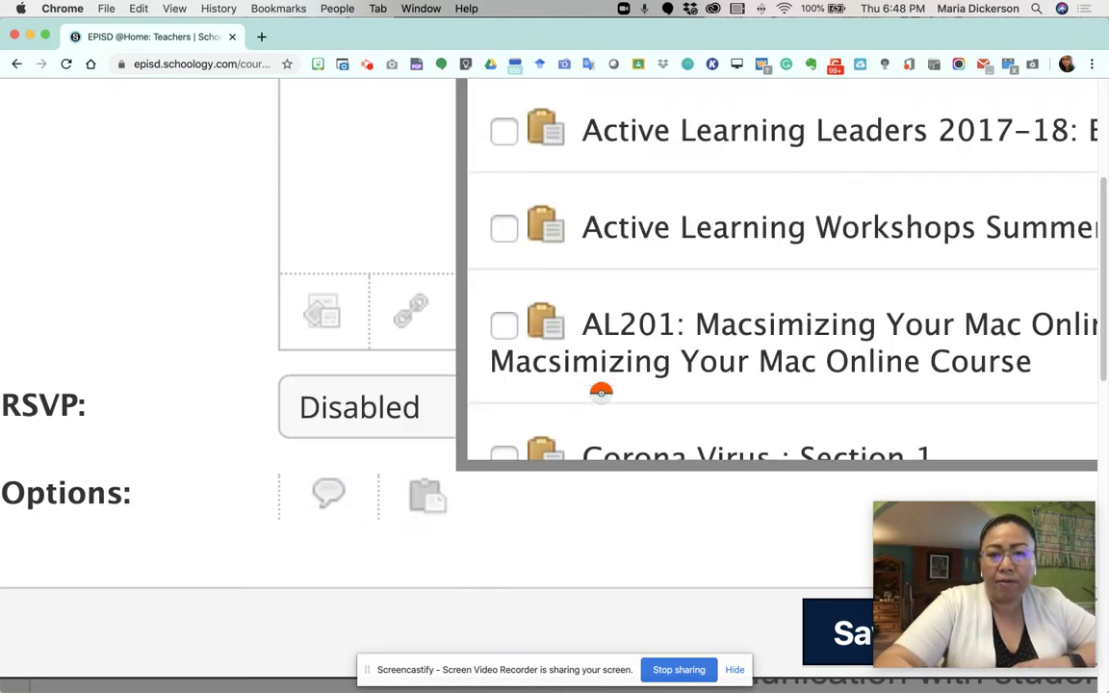
pyautogui.hscroll(2, 635, 364)
pyautogui.scroll(5, 636, 364)
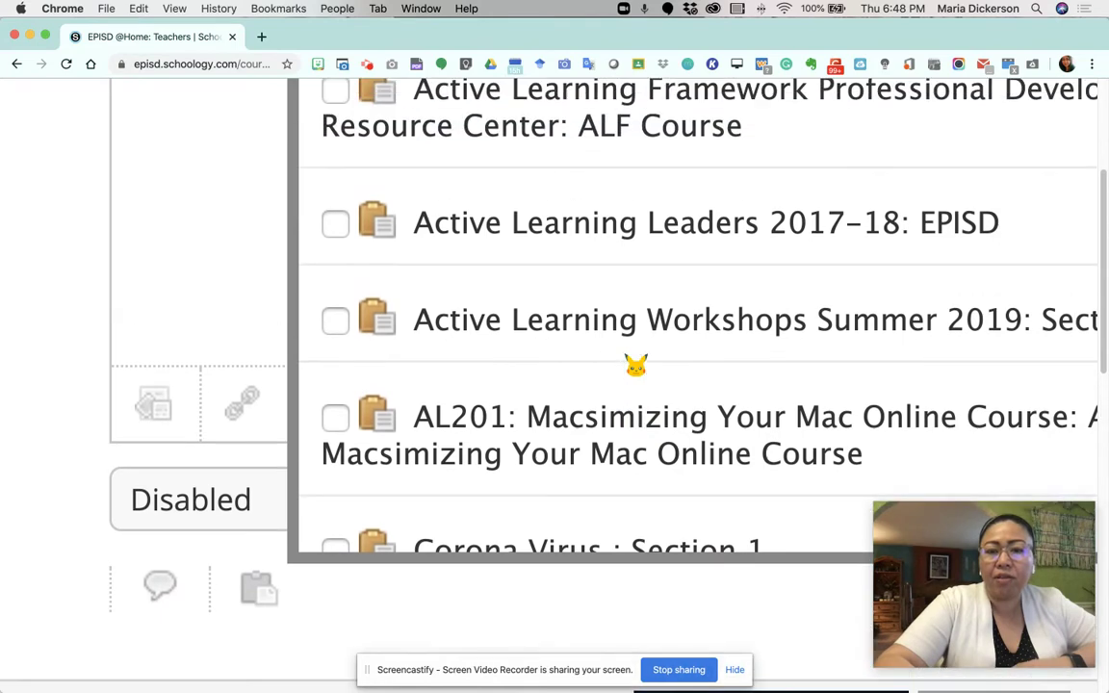
pyautogui.scroll(5, 636, 364)
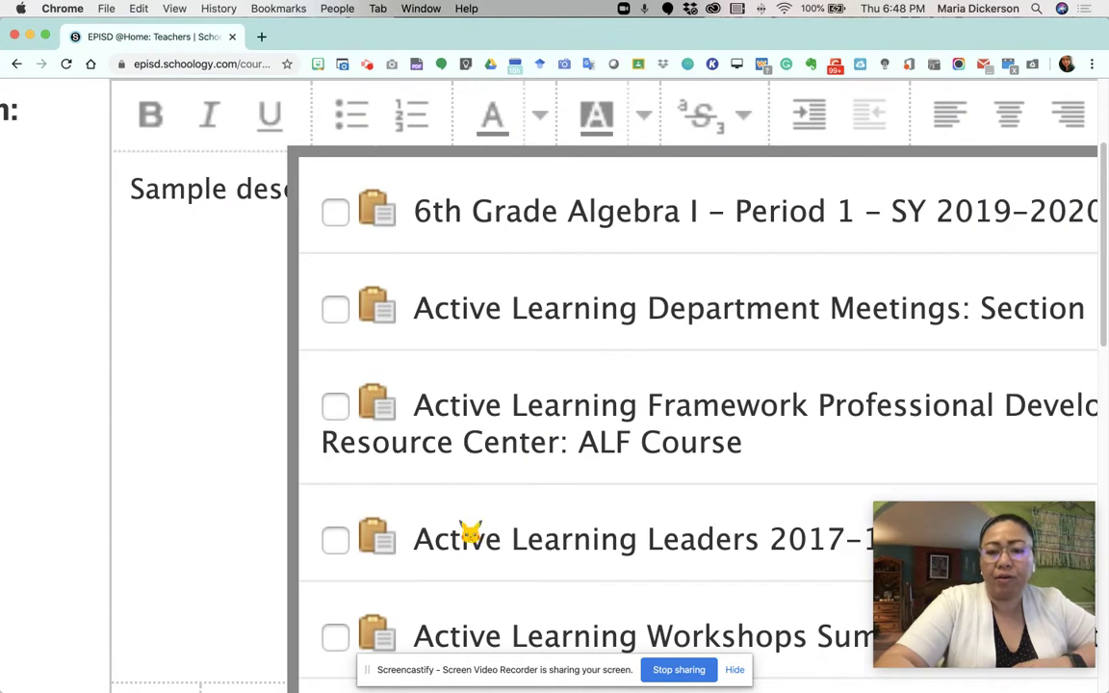
pyautogui.hscroll(-1, 251, 493)
pyautogui.scroll(-10, 259, 496)
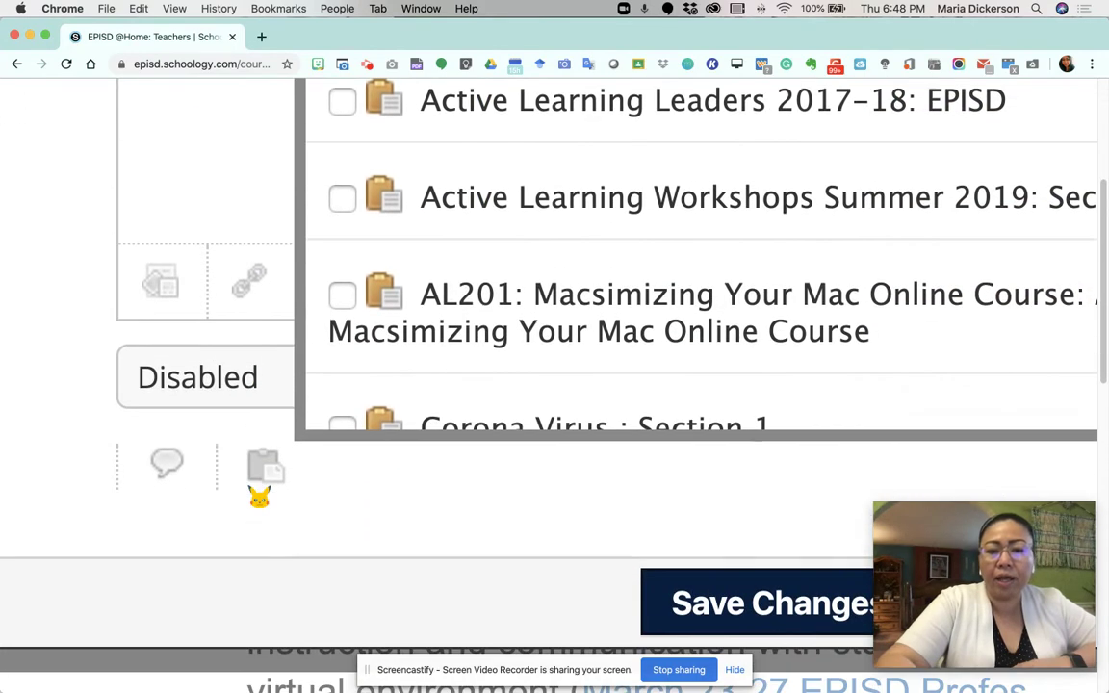
pyautogui.click(376, 532)
pyautogui.hscroll(6, 380, 533)
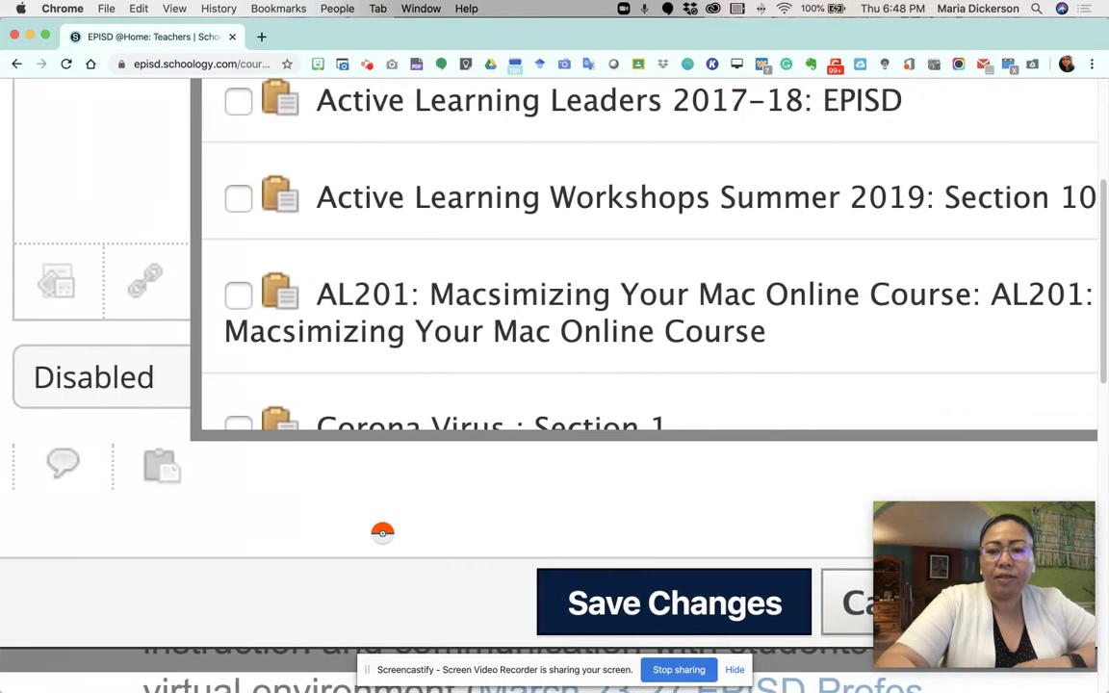
pyautogui.hscroll(1, 395, 524)
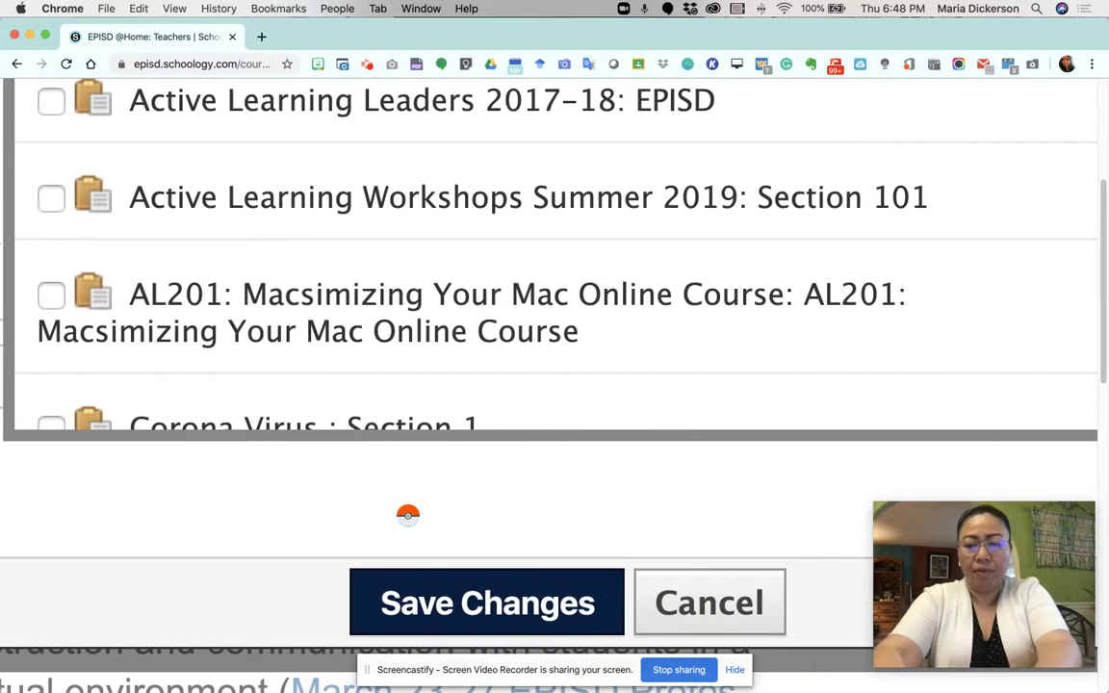
pyautogui.scroll(-5, 408, 514)
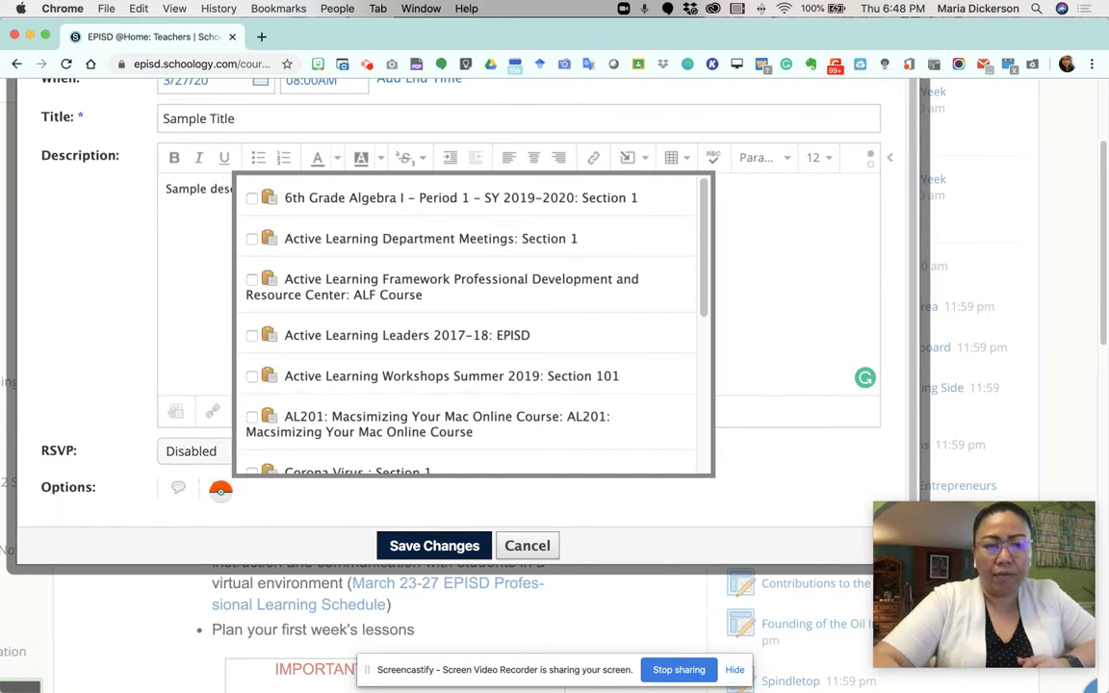
pyautogui.click(220, 491)
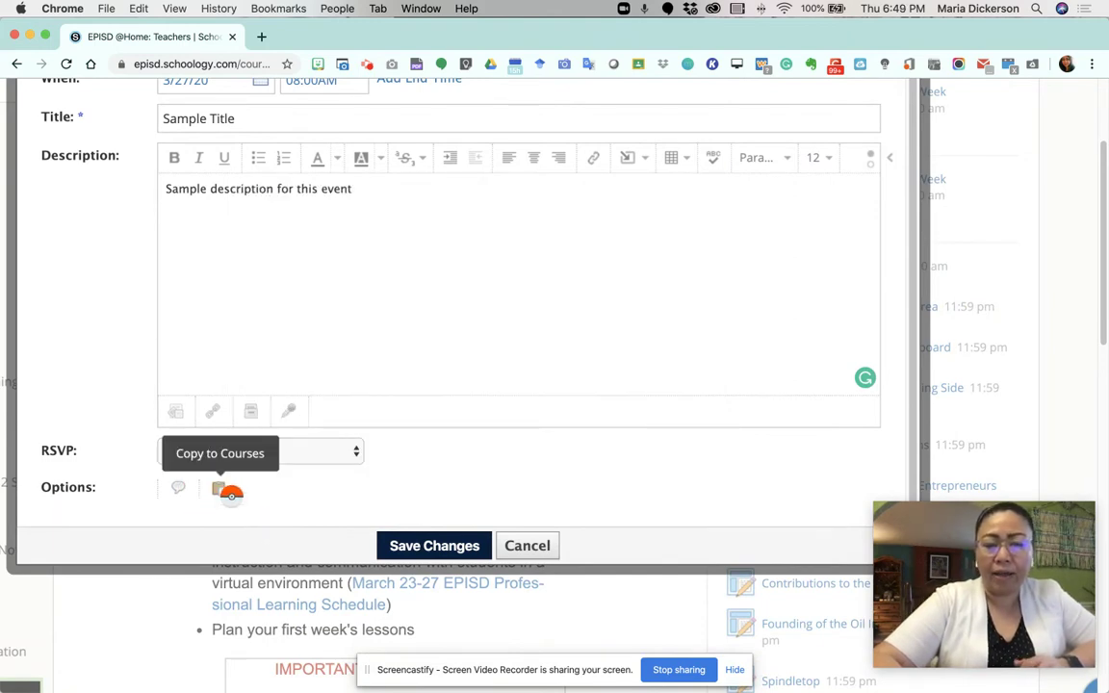
# Review the sample event's details and discard the event without saving it
pyautogui.scroll(1, 534, 355)
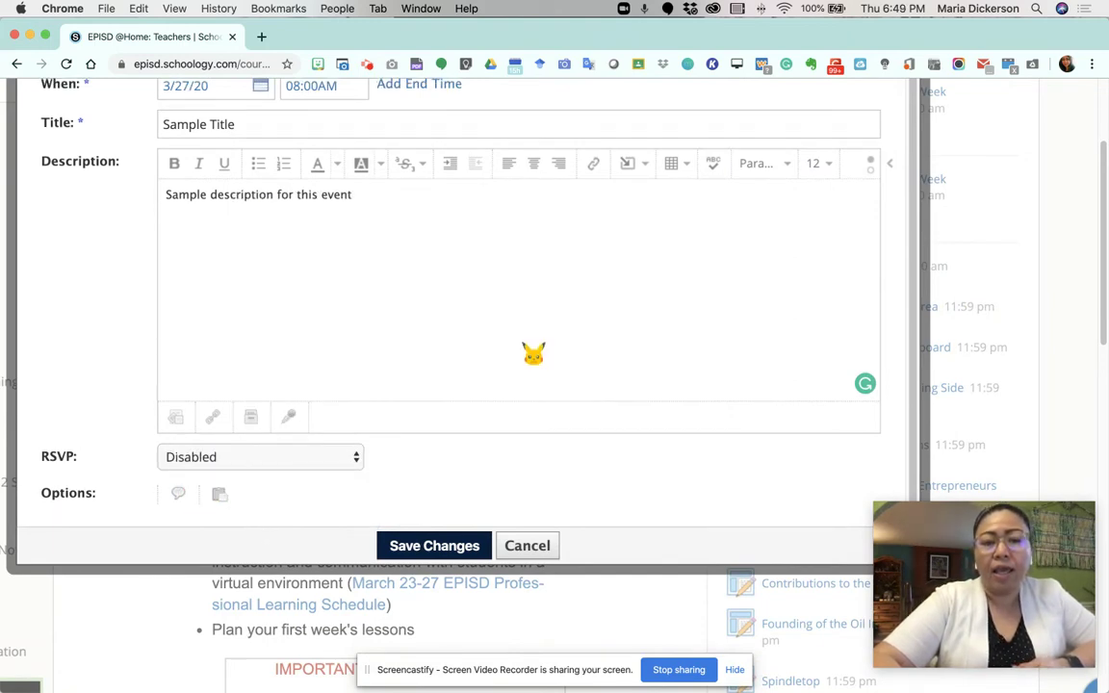
pyautogui.scroll(3, 433, 317)
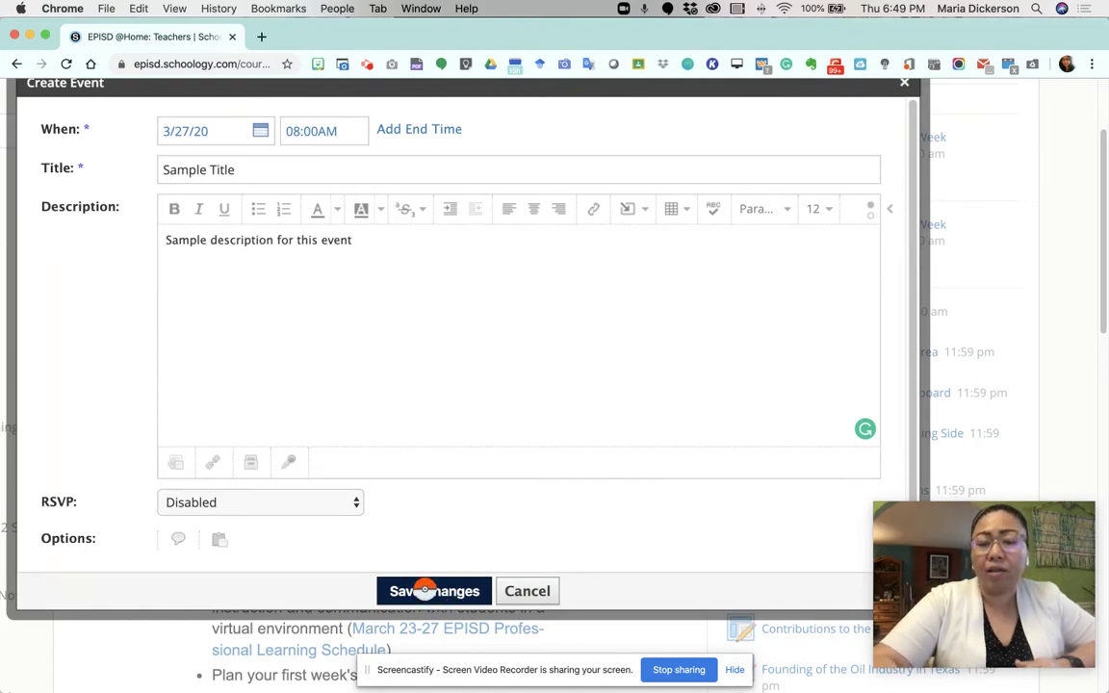
pyautogui.click(529, 591)
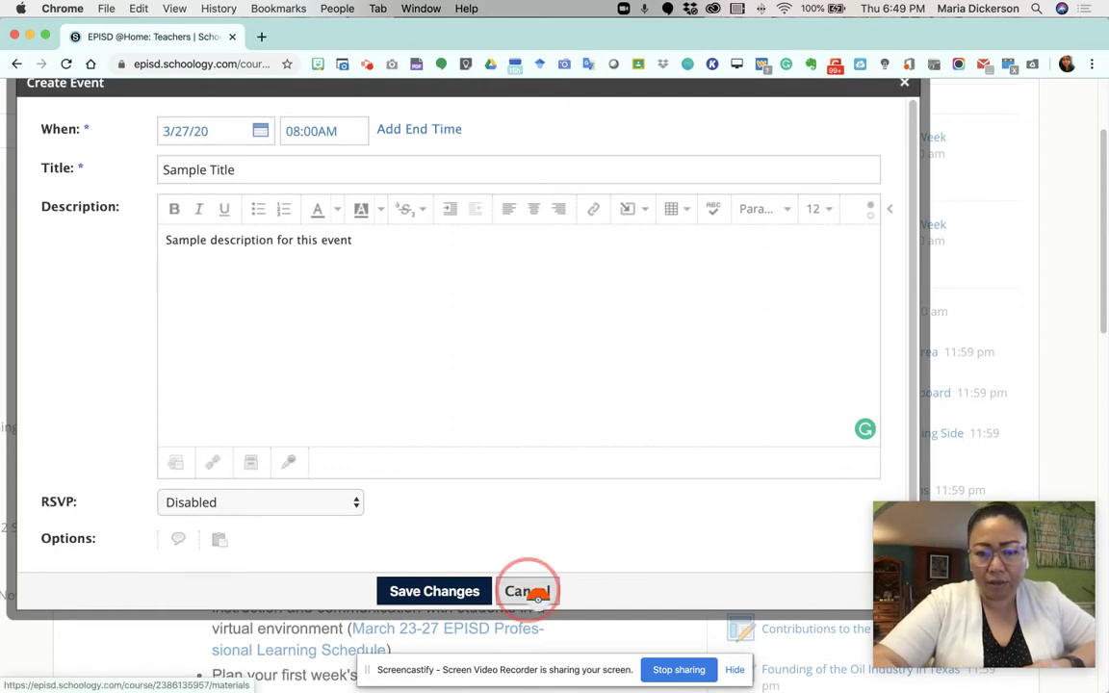
# Examine the course's Upcoming list of events, discussions and assignments, along with the weekly goals and announcements on the materials page
pyautogui.scroll(-2, 1002, 306)
pyautogui.scroll(-1, 1002, 305)
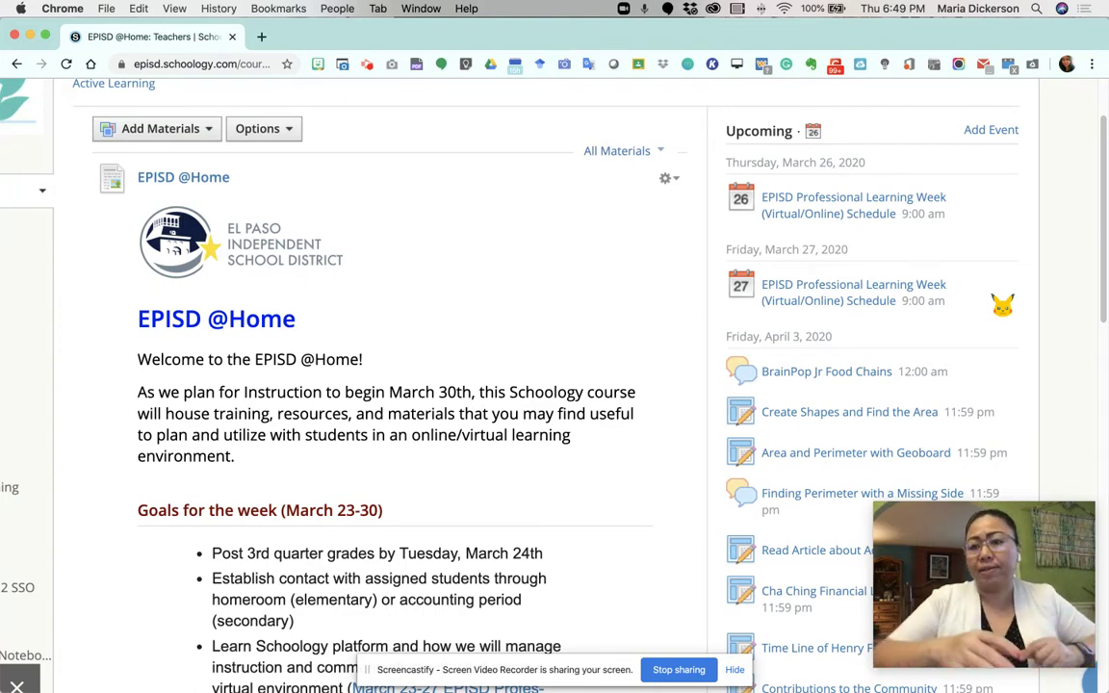
pyautogui.scroll(-1, 1003, 305)
pyautogui.hscroll(-3, 1002, 305)
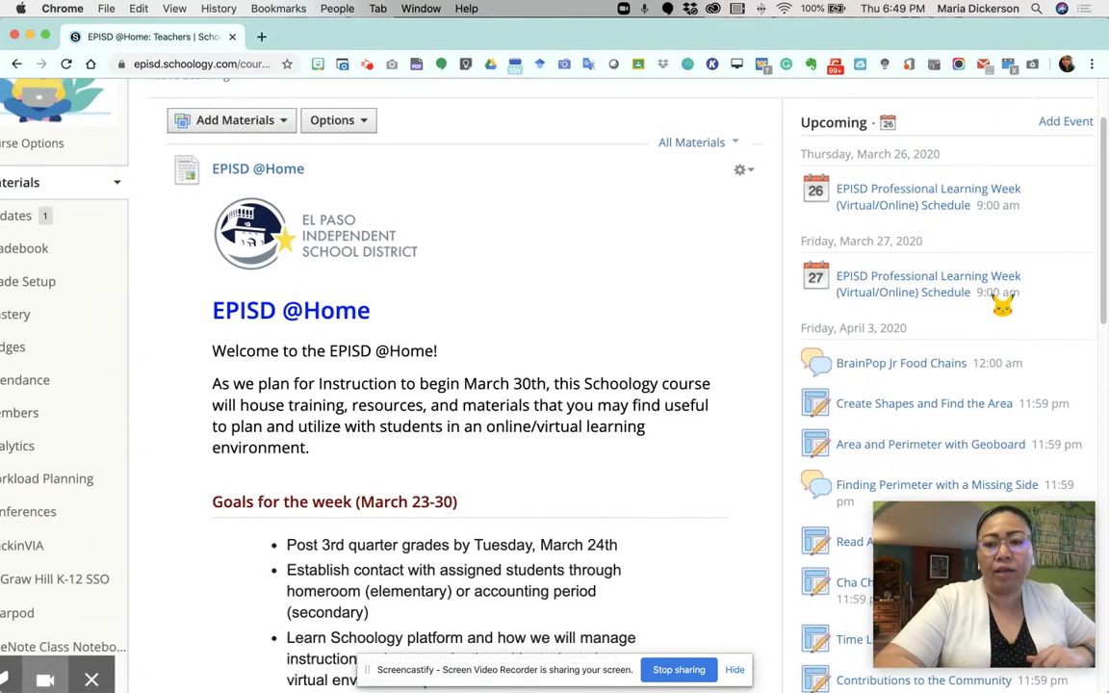
pyautogui.scroll(-5, 718, 426)
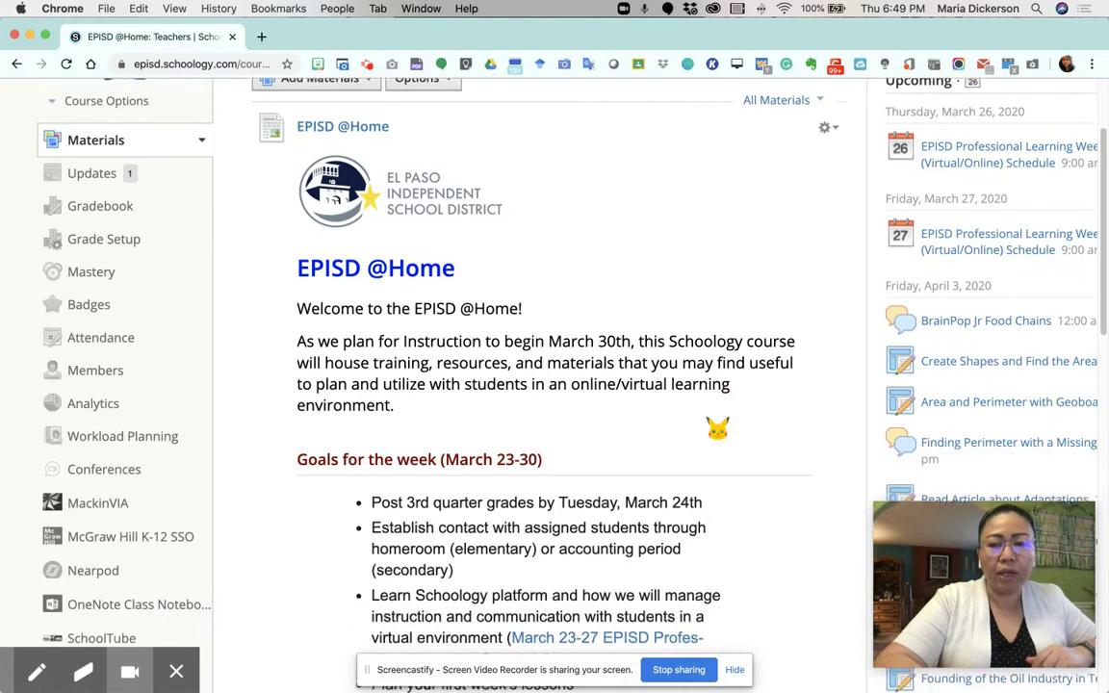
pyautogui.hscroll(4, 862, 465)
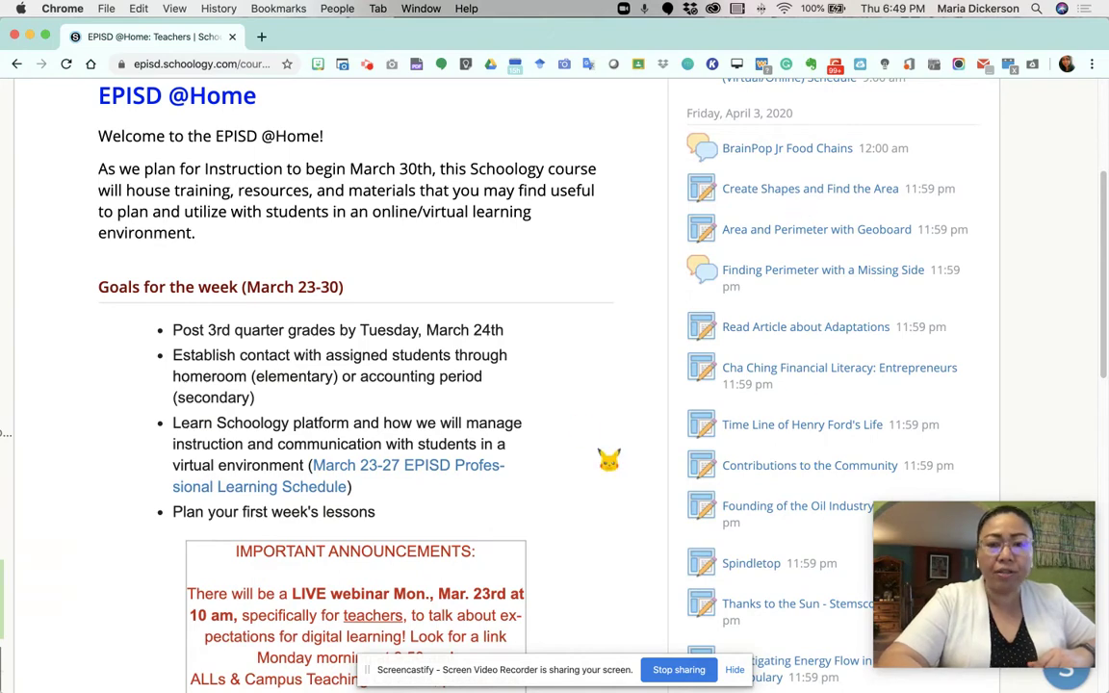
pyautogui.scroll(-3, 626, 495)
pyautogui.scroll(-1, 625, 497)
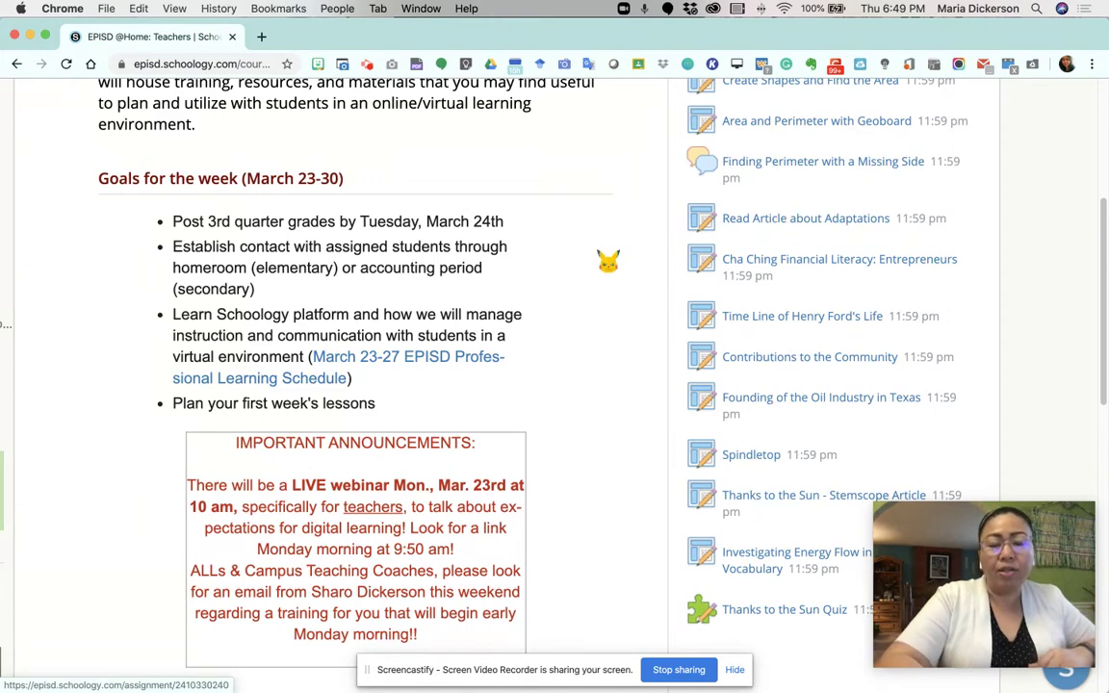
pyautogui.scroll(2, 601, 330)
pyautogui.scroll(1, 604, 331)
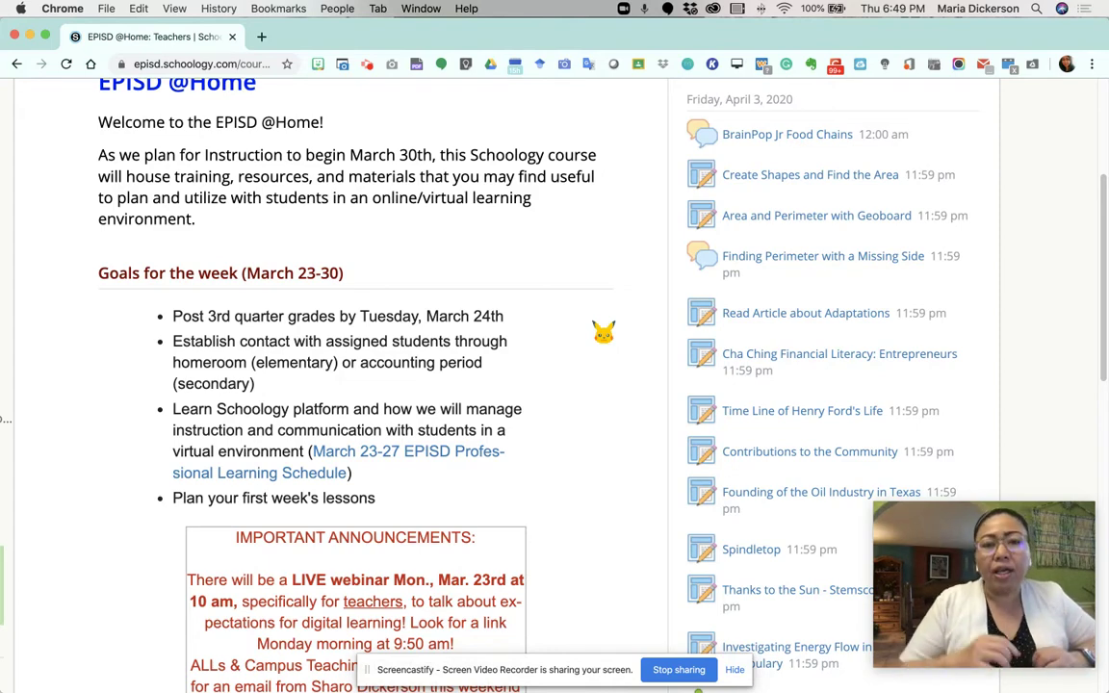
pyautogui.hscroll(-3, 567, 348)
pyautogui.scroll(2, 573, 323)
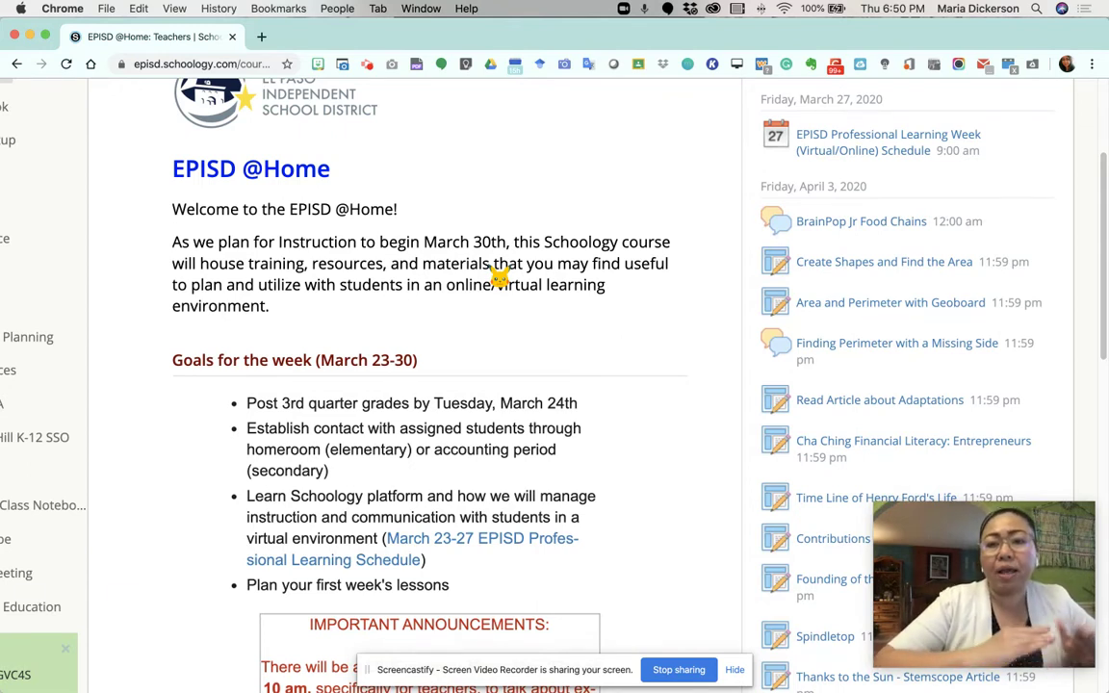
pyautogui.scroll(3, 872, 348)
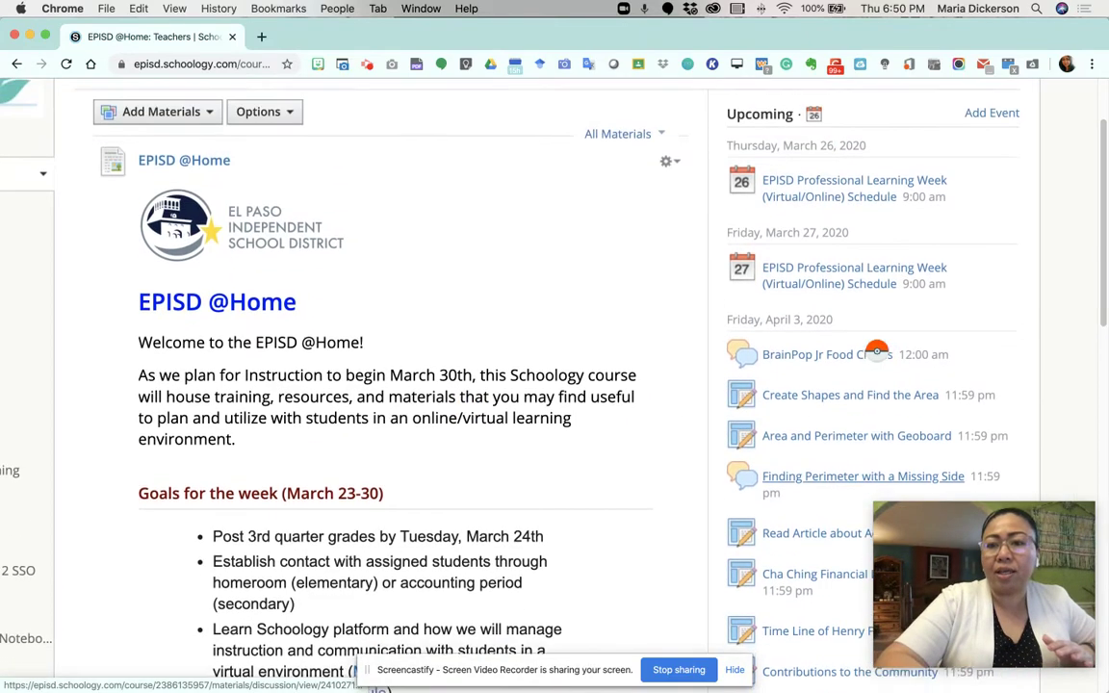
pyautogui.scroll(-5, 875, 349)
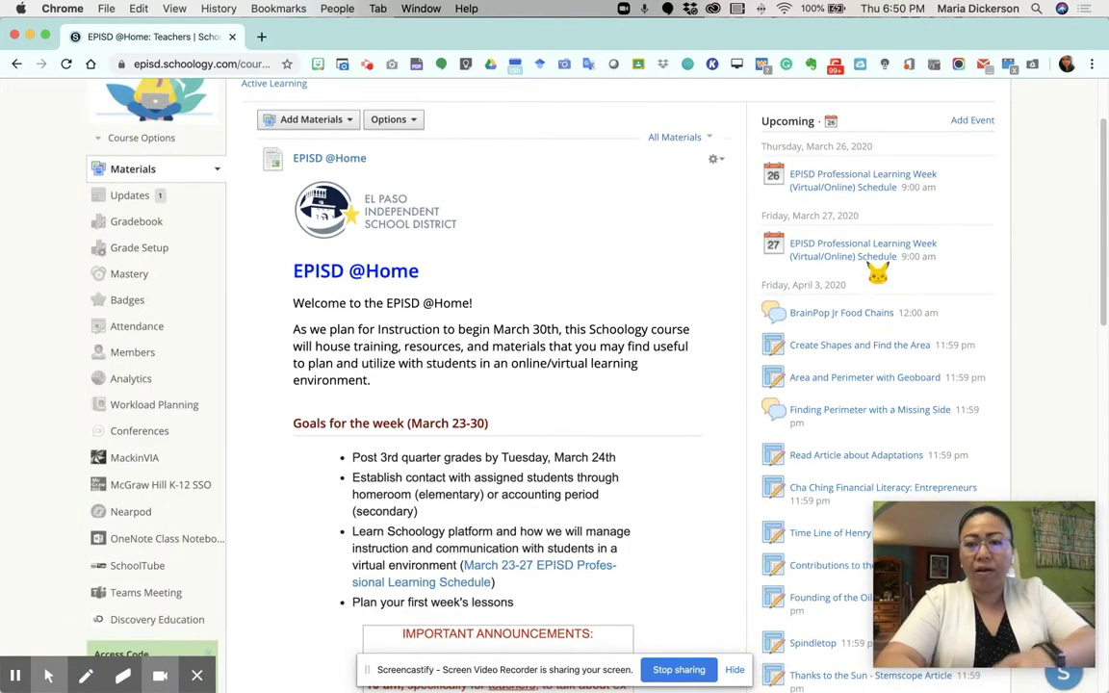
pyautogui.hscroll(1, 832, 382)
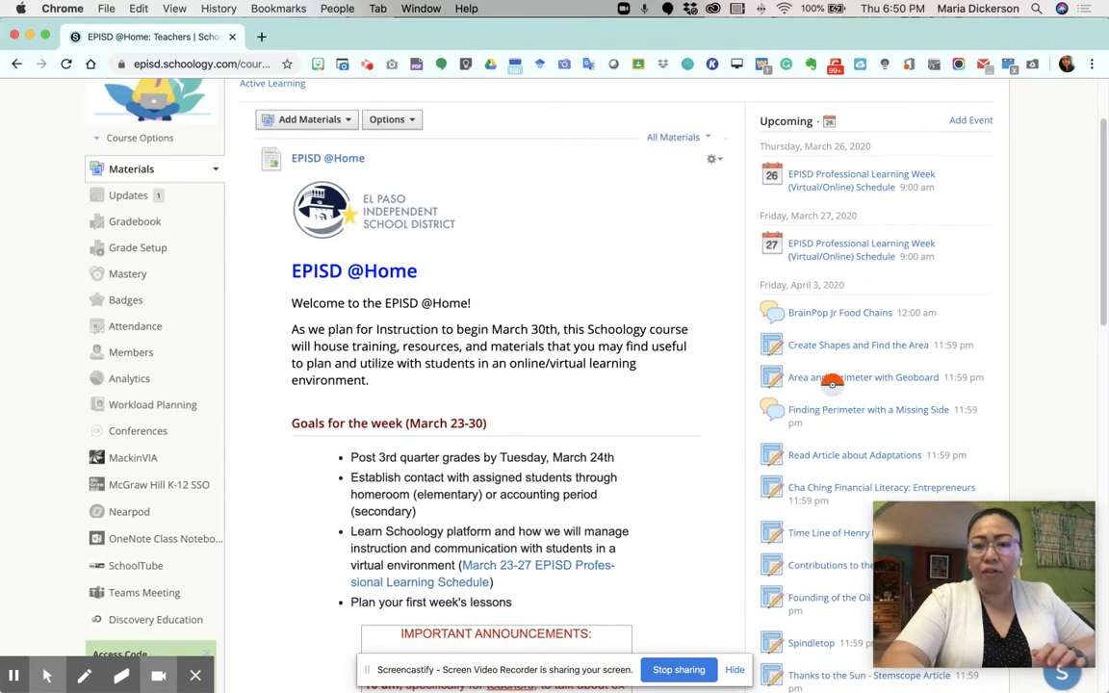
pyautogui.hscroll(-1, 833, 382)
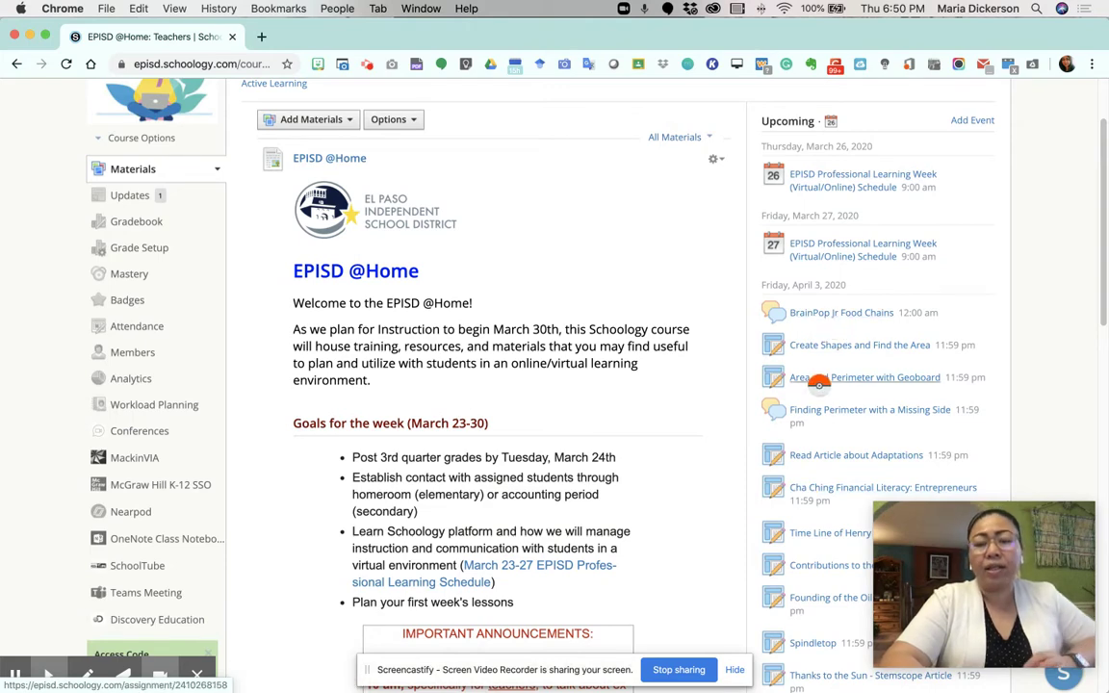
pyautogui.scroll(-5, 812, 470)
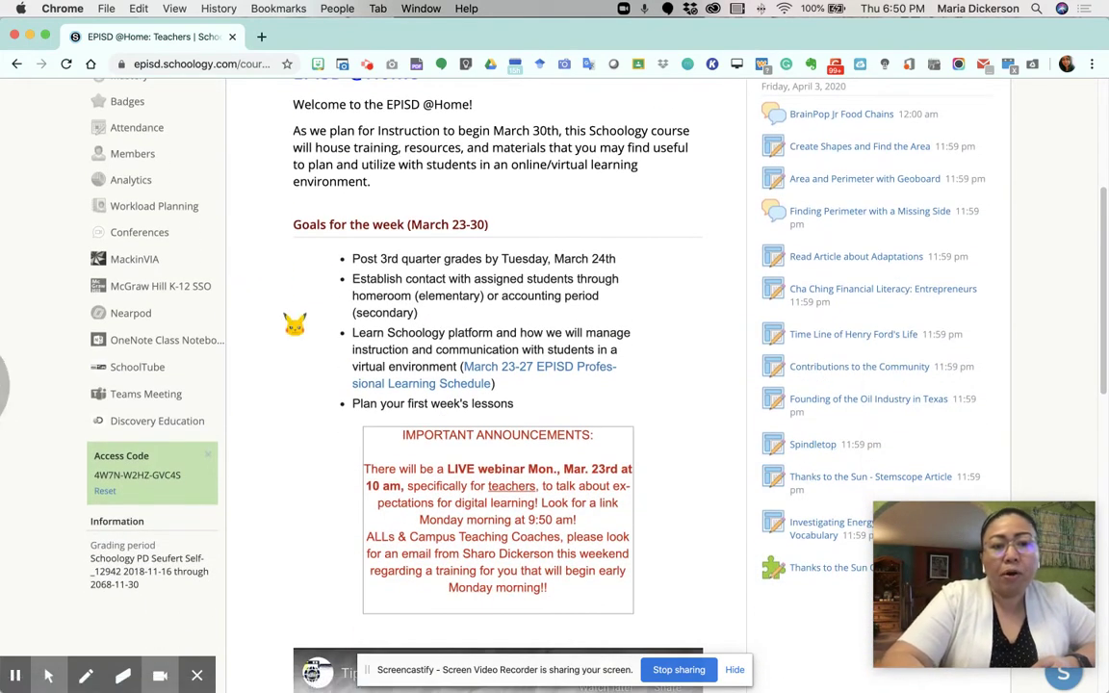
# Go back to the home page's course list and open the 6th Grade Algebra I - Period 1 course
pyautogui.hscroll(-5, 295, 324)
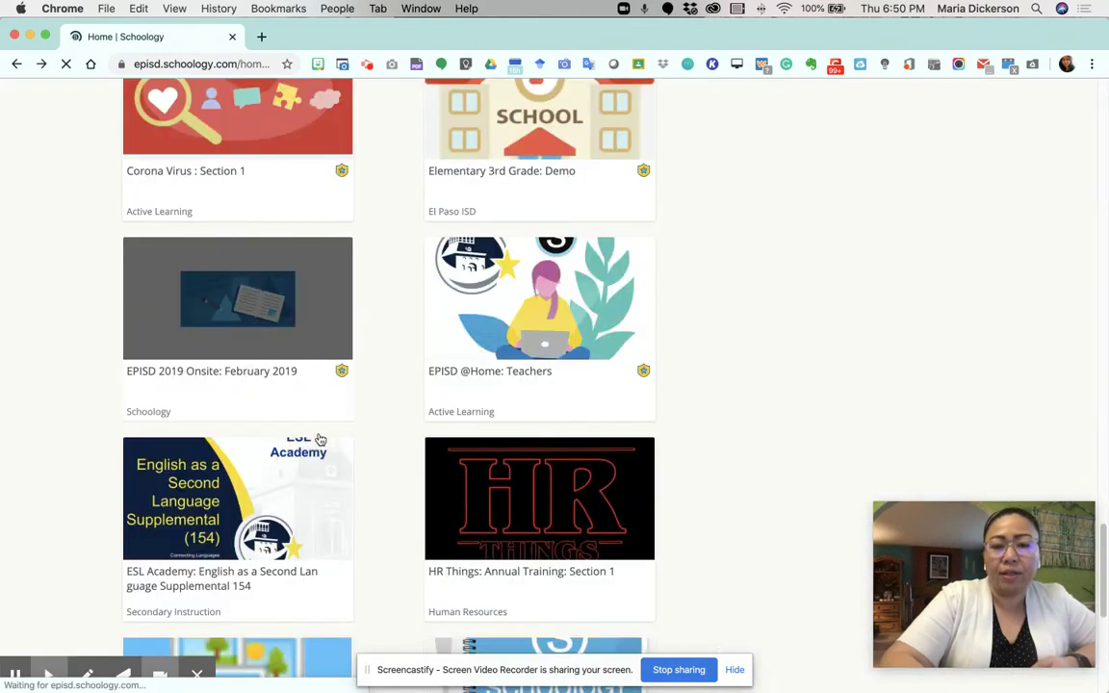
pyautogui.scroll(-3, 361, 473)
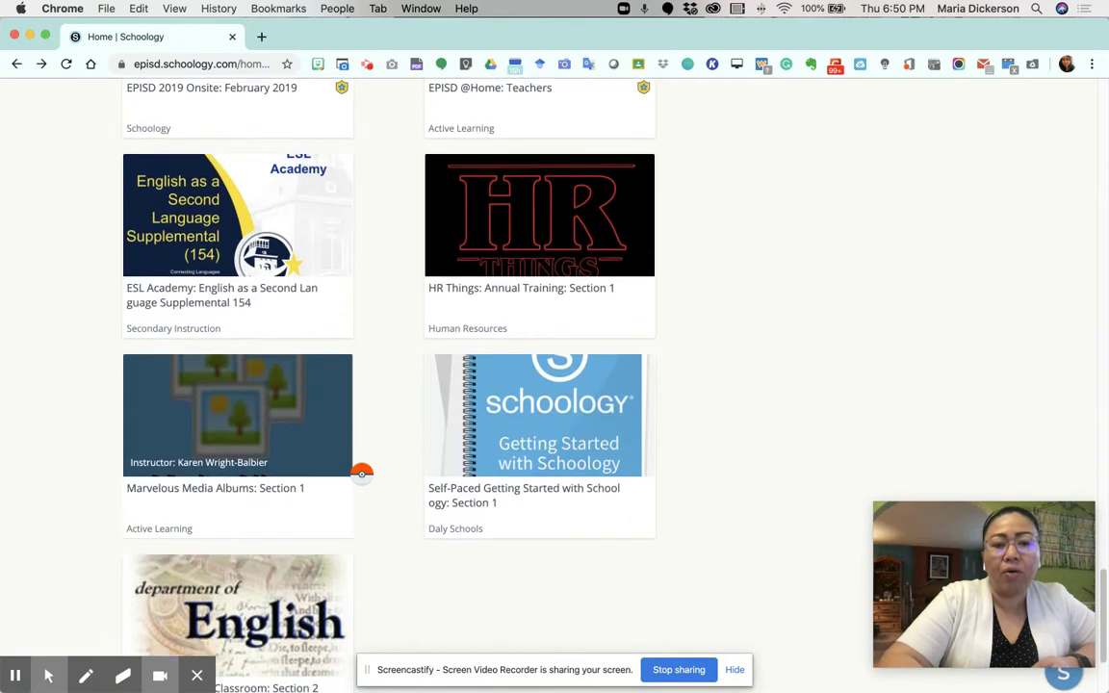
pyautogui.scroll(5, 361, 473)
pyautogui.scroll(4, 361, 473)
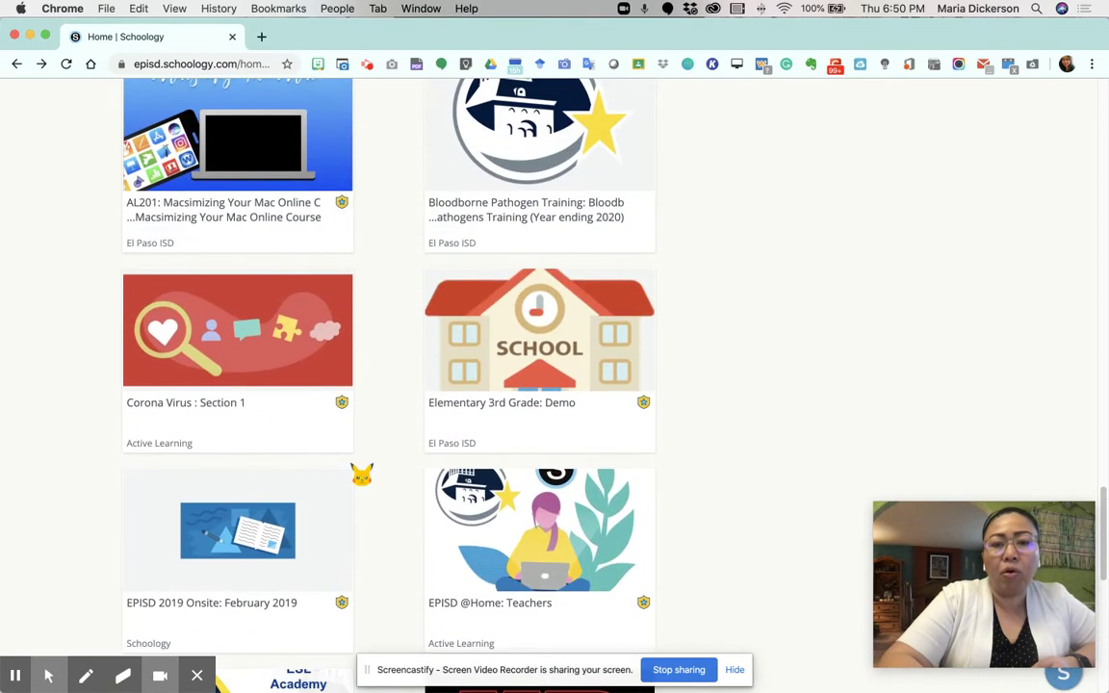
pyautogui.scroll(3, 362, 473)
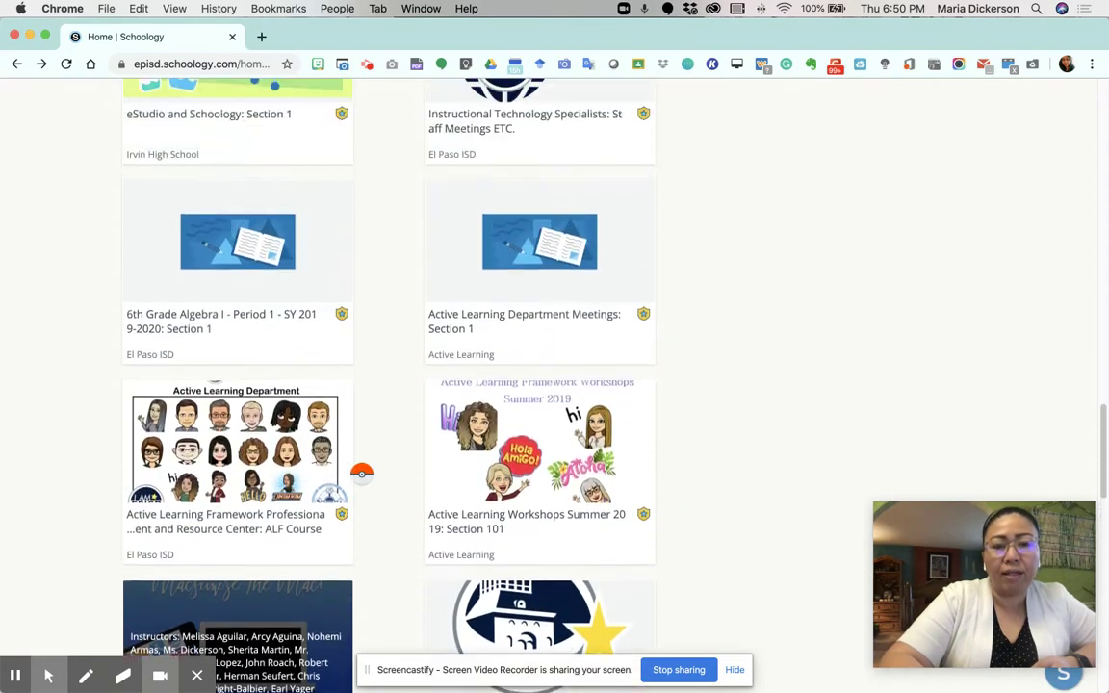
pyautogui.click(269, 390)
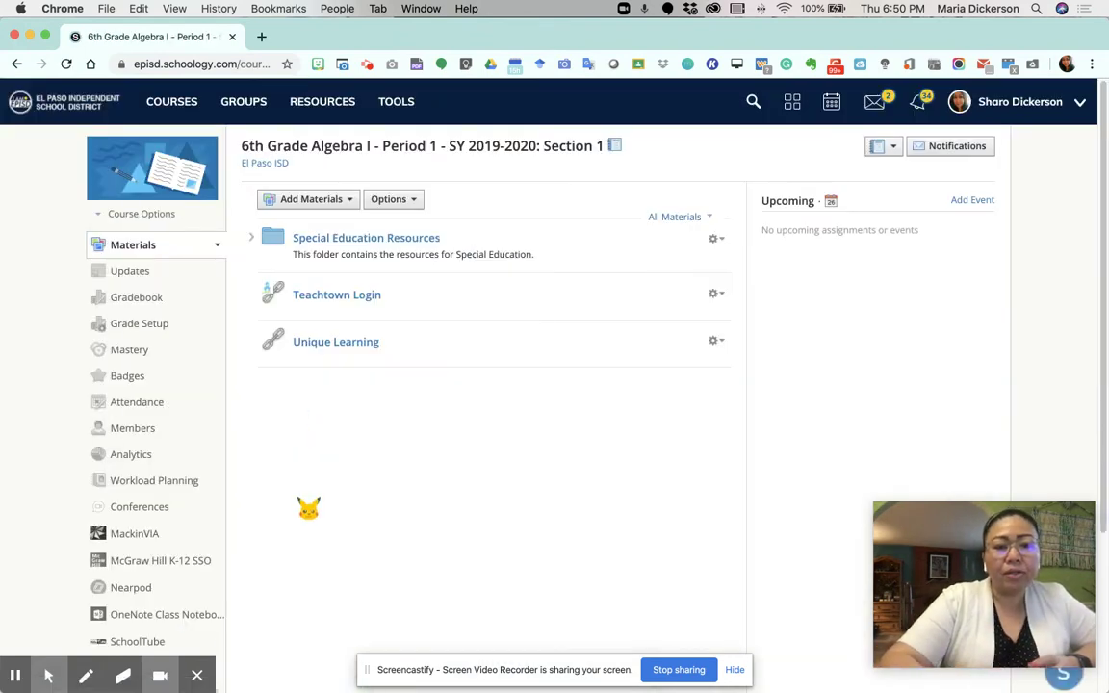
# Change the course's profile picture to the provided purple math image with calculator keys and a set square
pyautogui.scroll(-1, 308, 509)
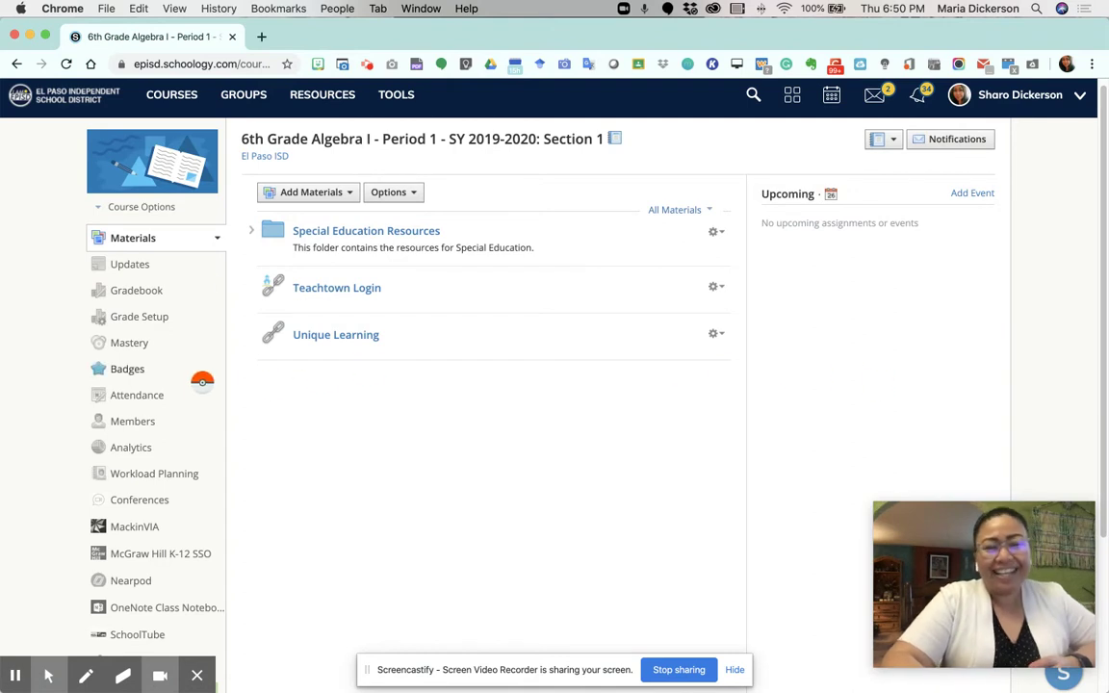
pyautogui.moveTo(186, 148)
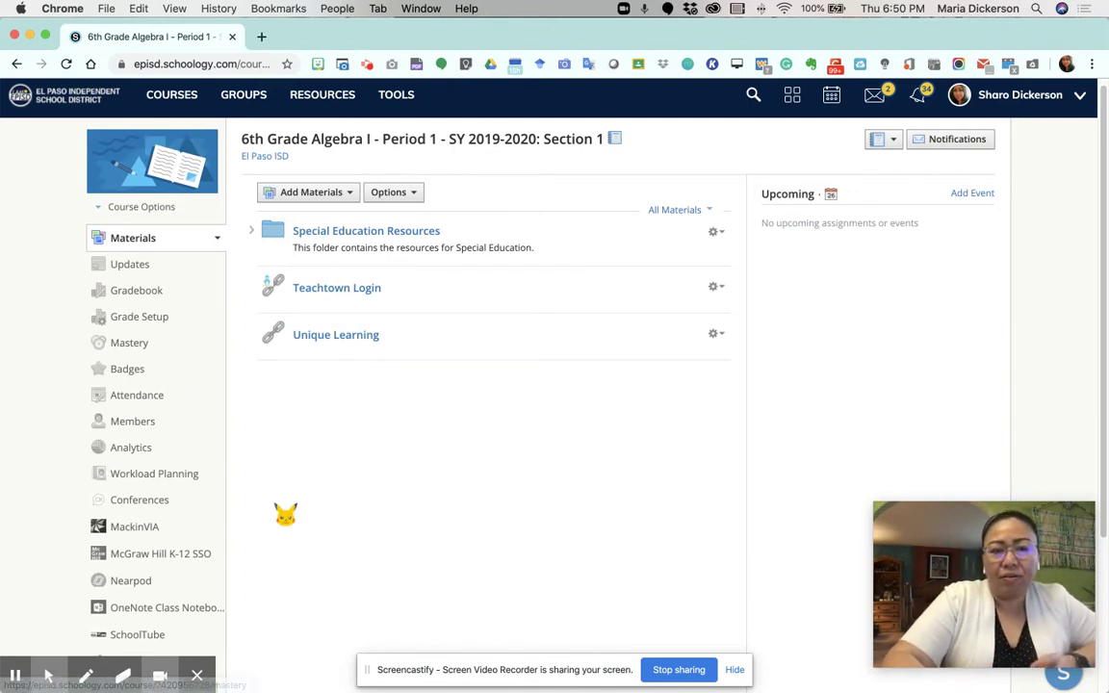
pyautogui.scroll(-1, 204, 497)
pyautogui.scroll(1, 204, 497)
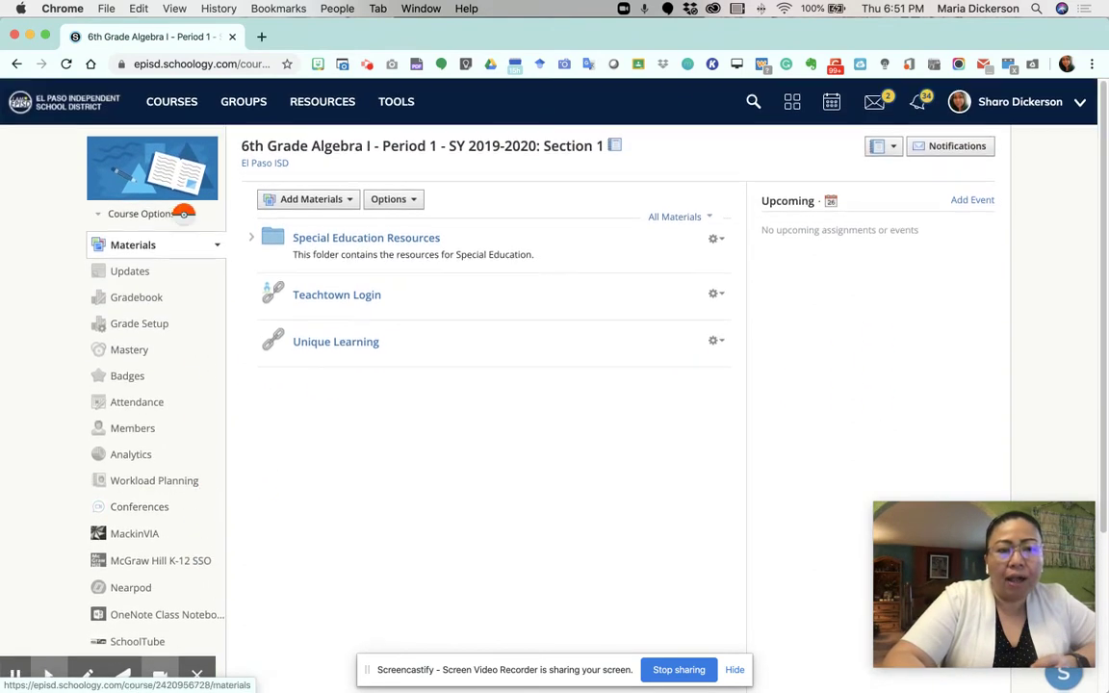
pyautogui.click(185, 152)
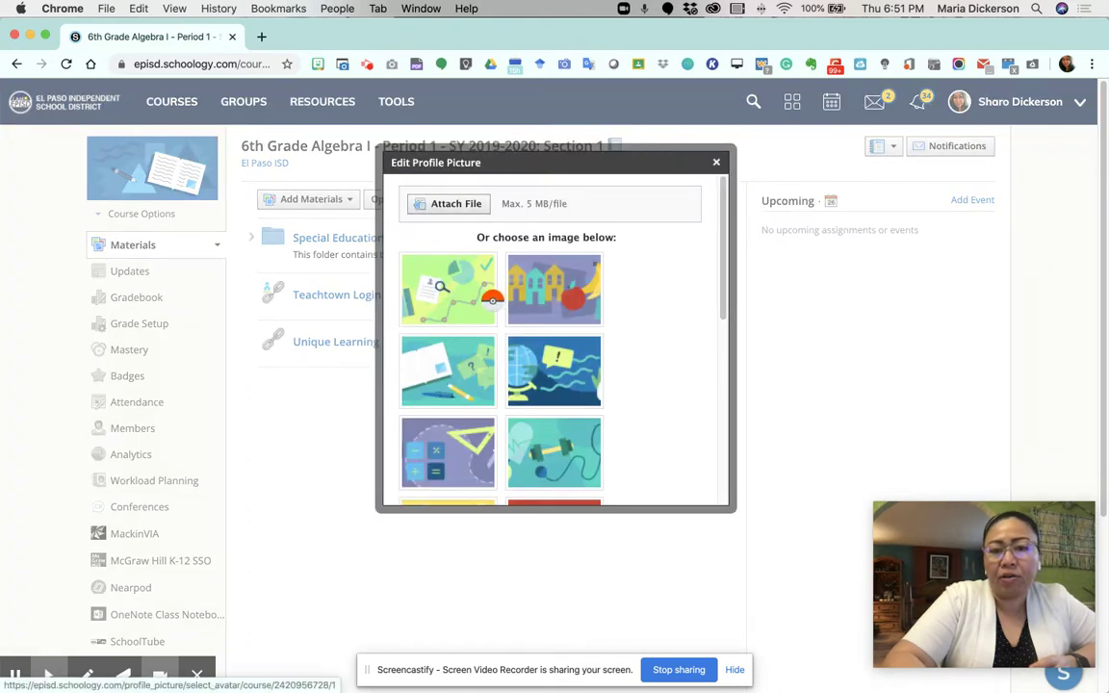
pyautogui.click(441, 390)
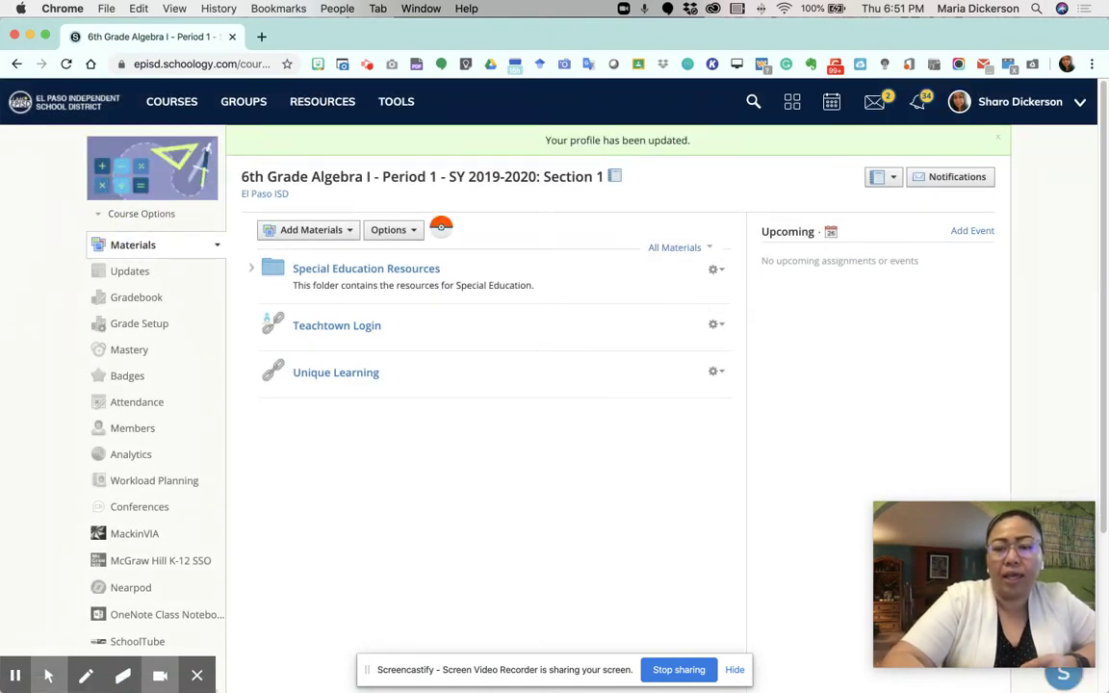
# Create a new upcoming event for the algebra course, dated 3/30/20 at 08:00AM
pyautogui.click(973, 231)
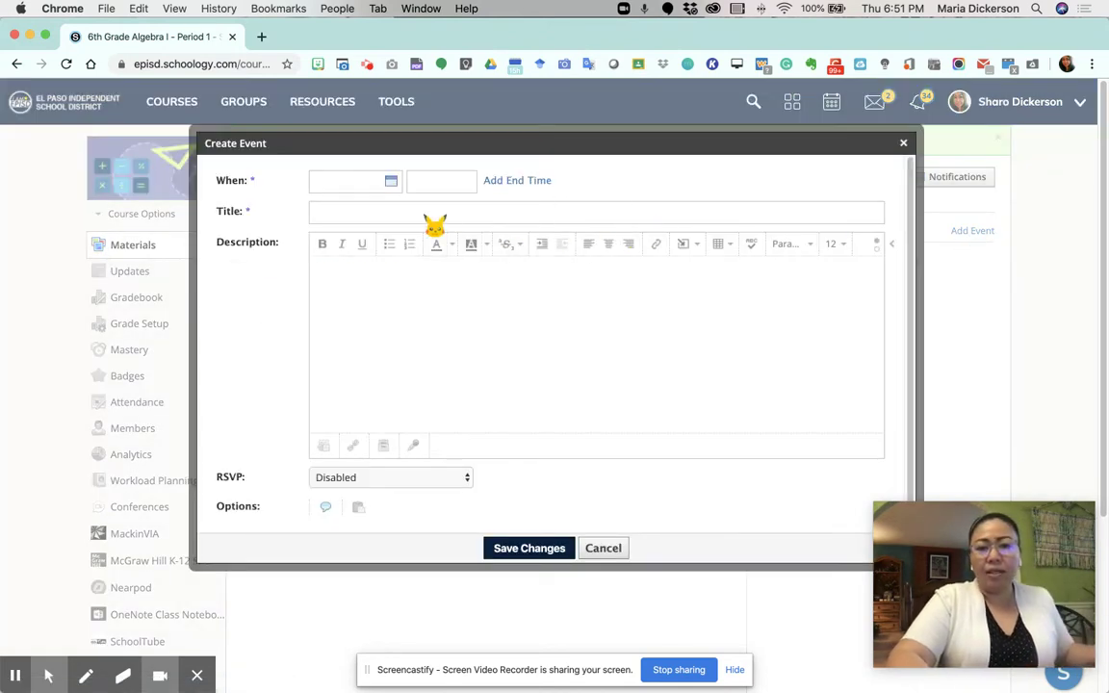
pyautogui.click(342, 181)
pyautogui.click(477, 316)
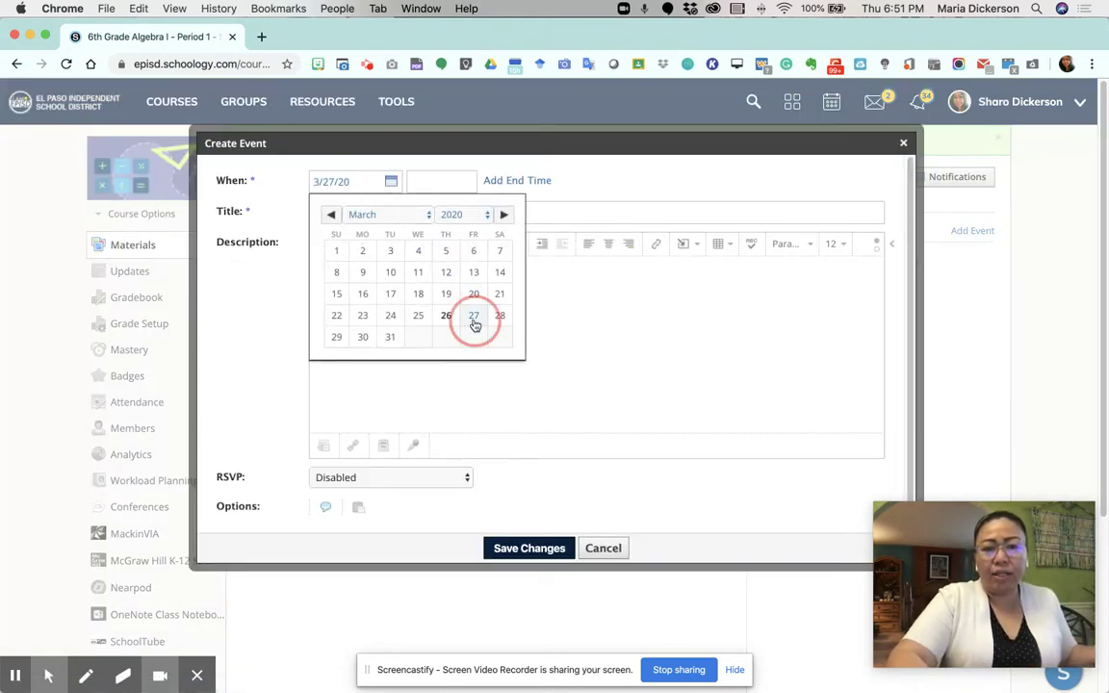
pyautogui.click(391, 181)
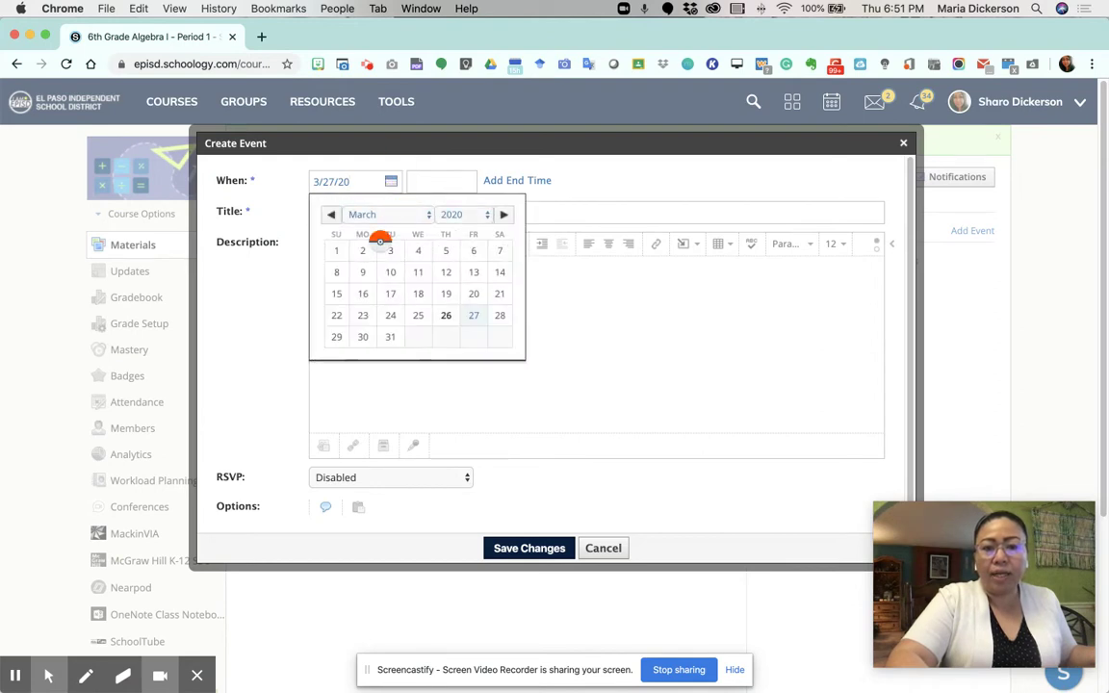
pyautogui.click(363, 337)
pyautogui.click(427, 183)
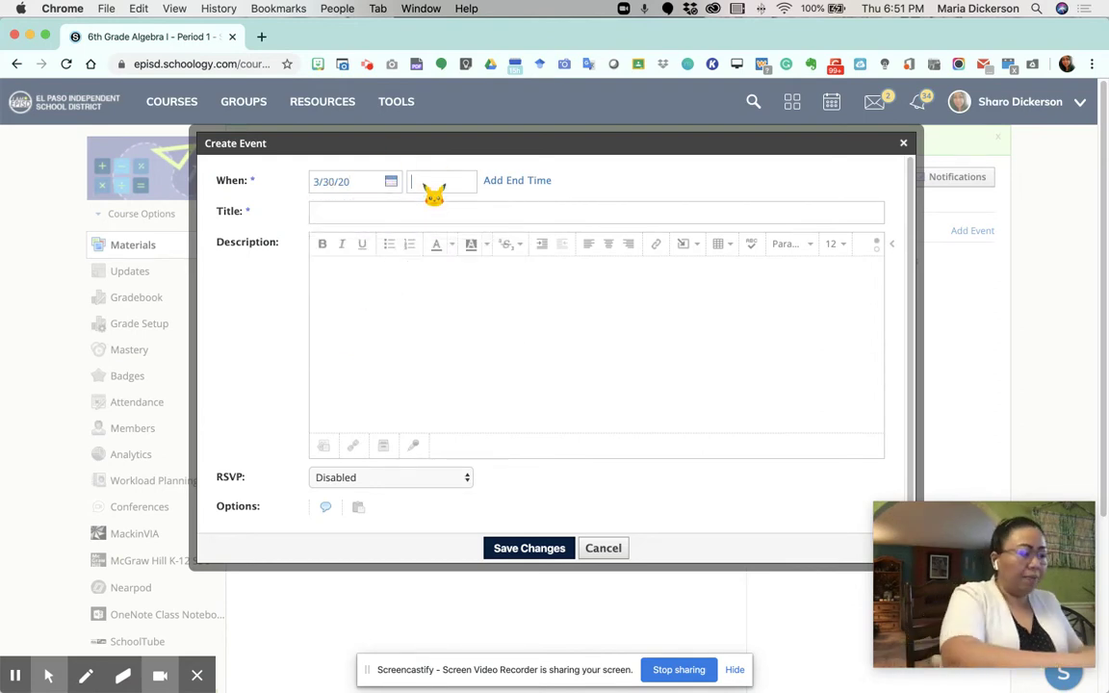
pyautogui.click(427, 183)
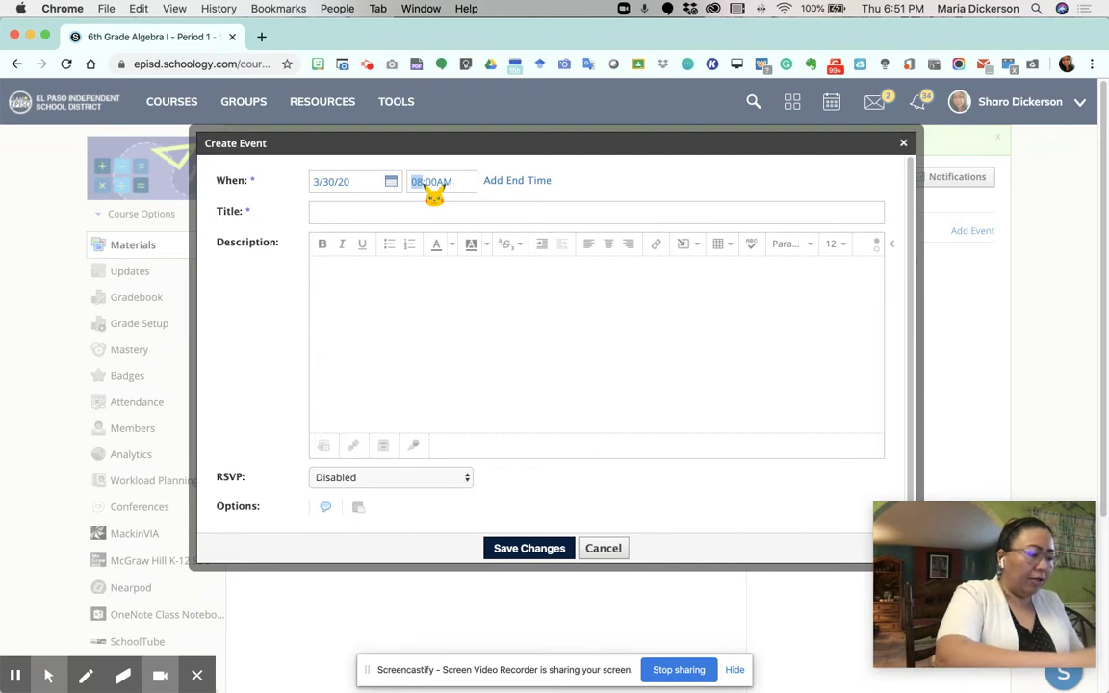
pyautogui.click(426, 183)
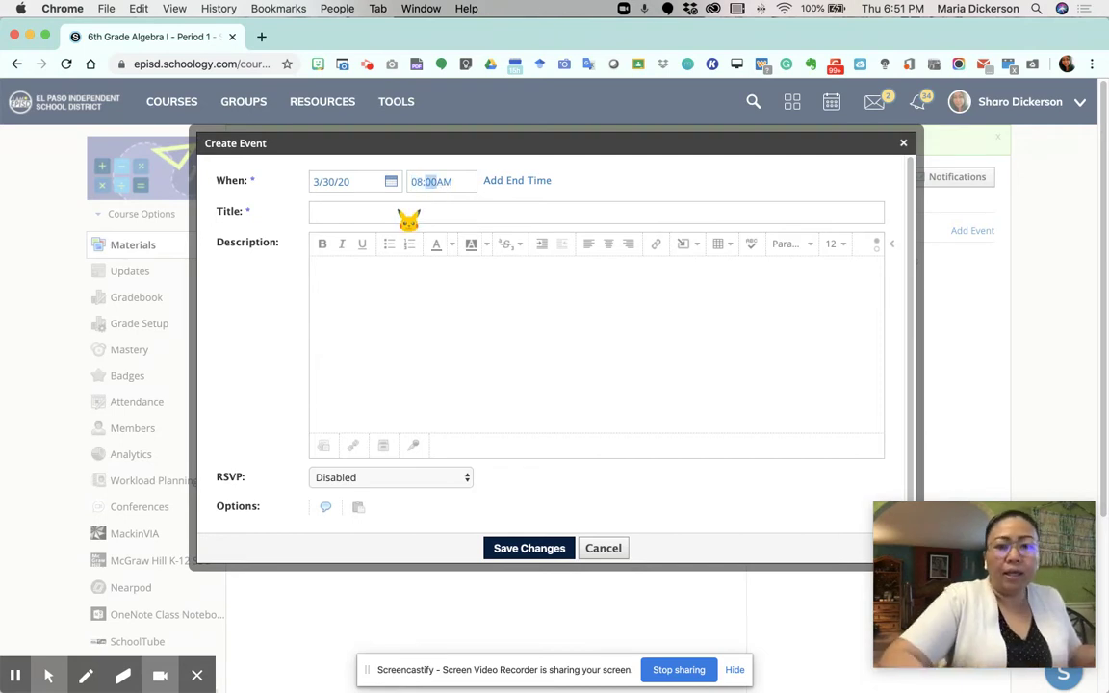
# Give the event the title "Welcome Students (Video Conferencing)"
pyautogui.click(401, 211)
pyautogui.write('Welcome')
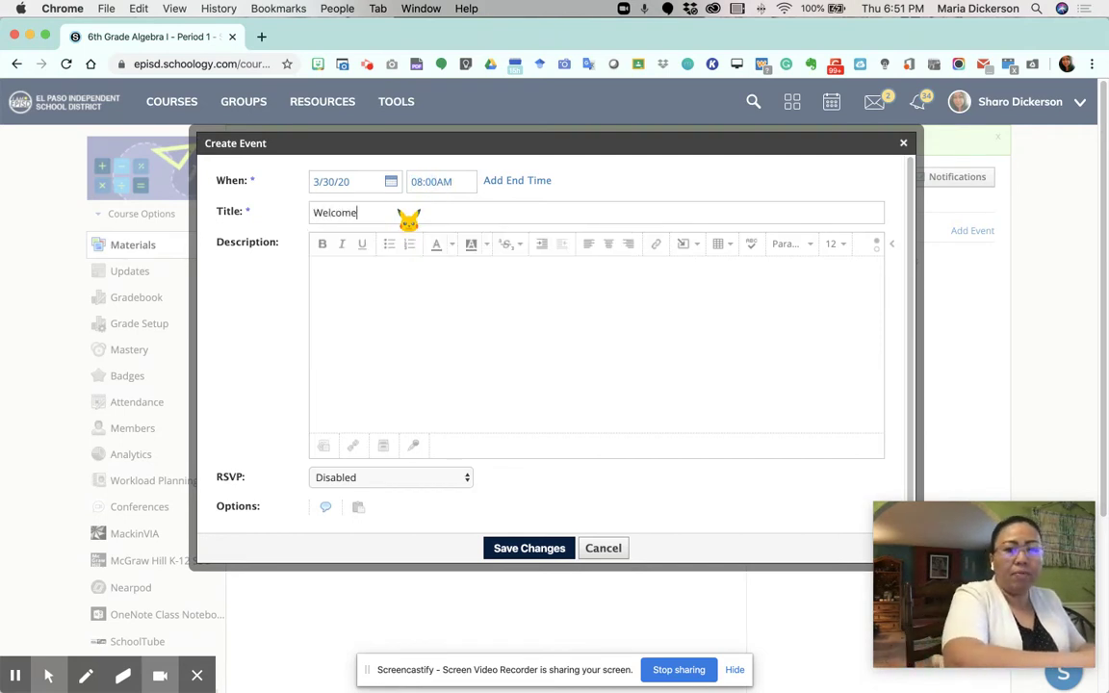
pyautogui.write(' S')
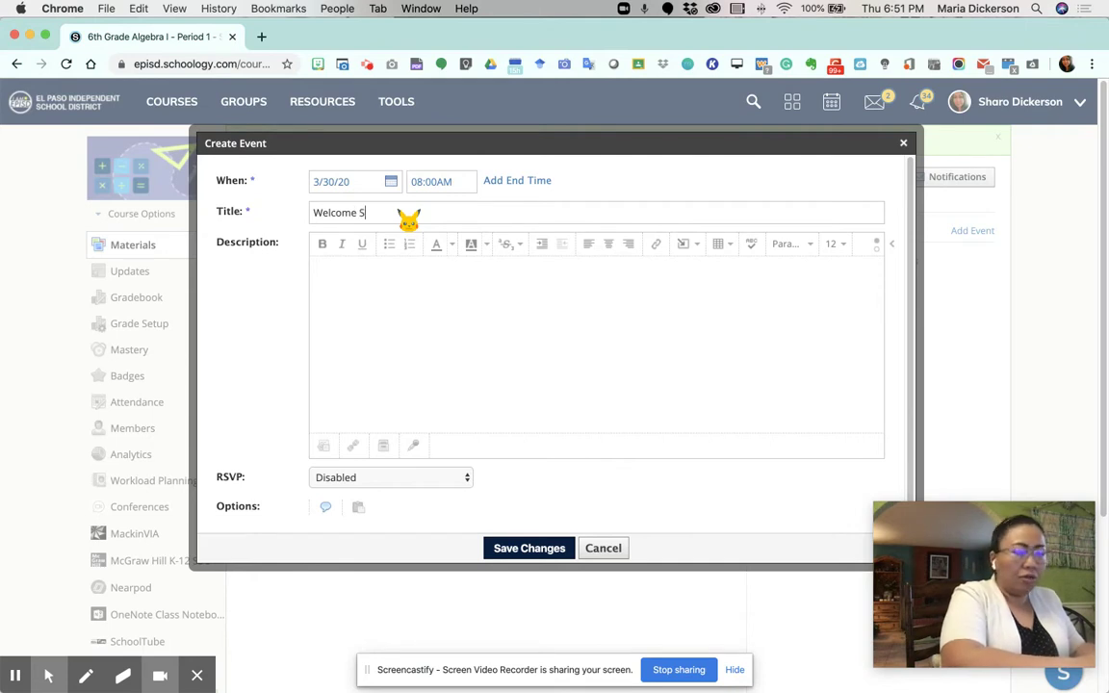
pyautogui.write('tudents (Vi')
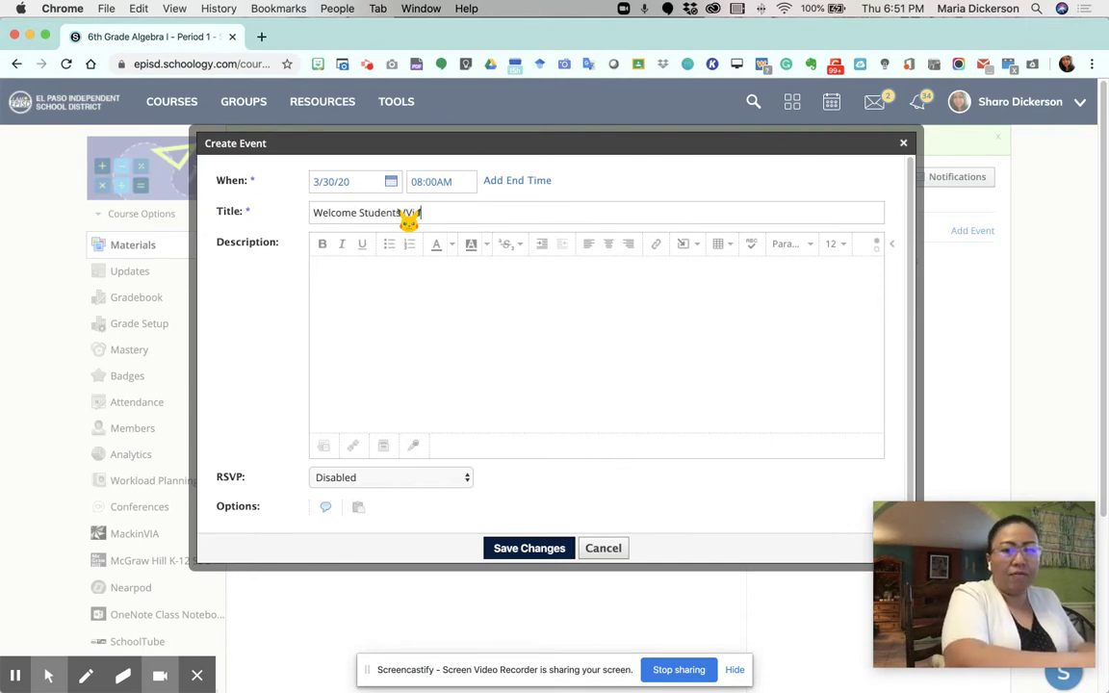
pyautogui.write('deo Conferencing')
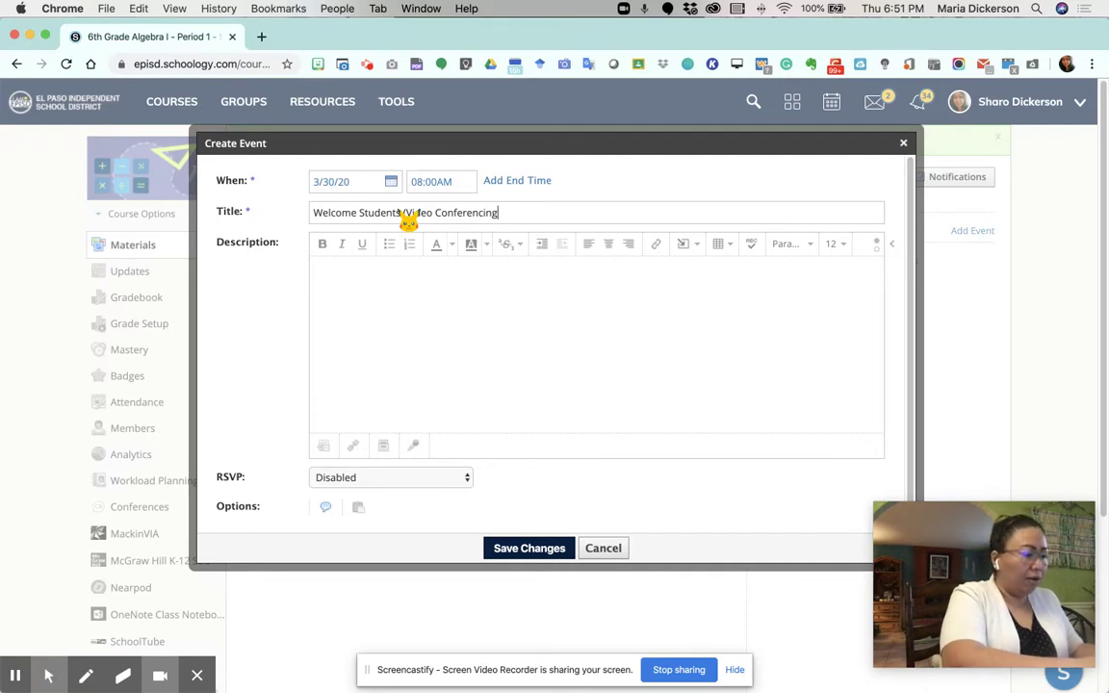
# Begin the event description with "Welcome students to our first day of the virtual conference in virtual learning!", accepting the suggested grammar correction
pyautogui.click(404, 305)
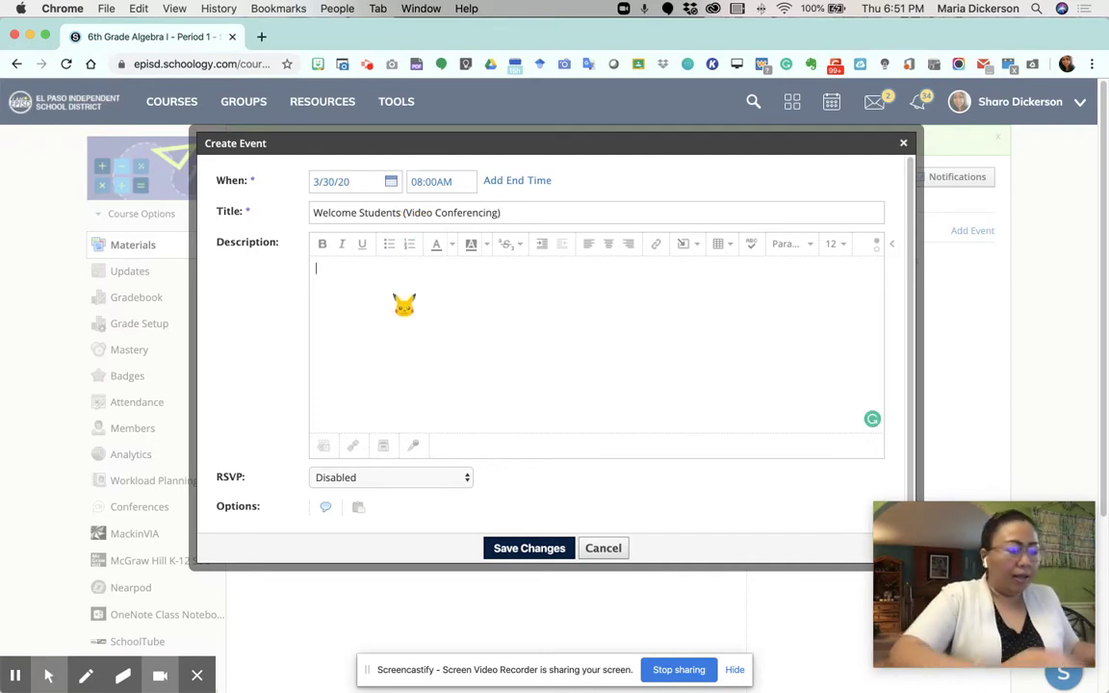
pyautogui.write('Welcome s')
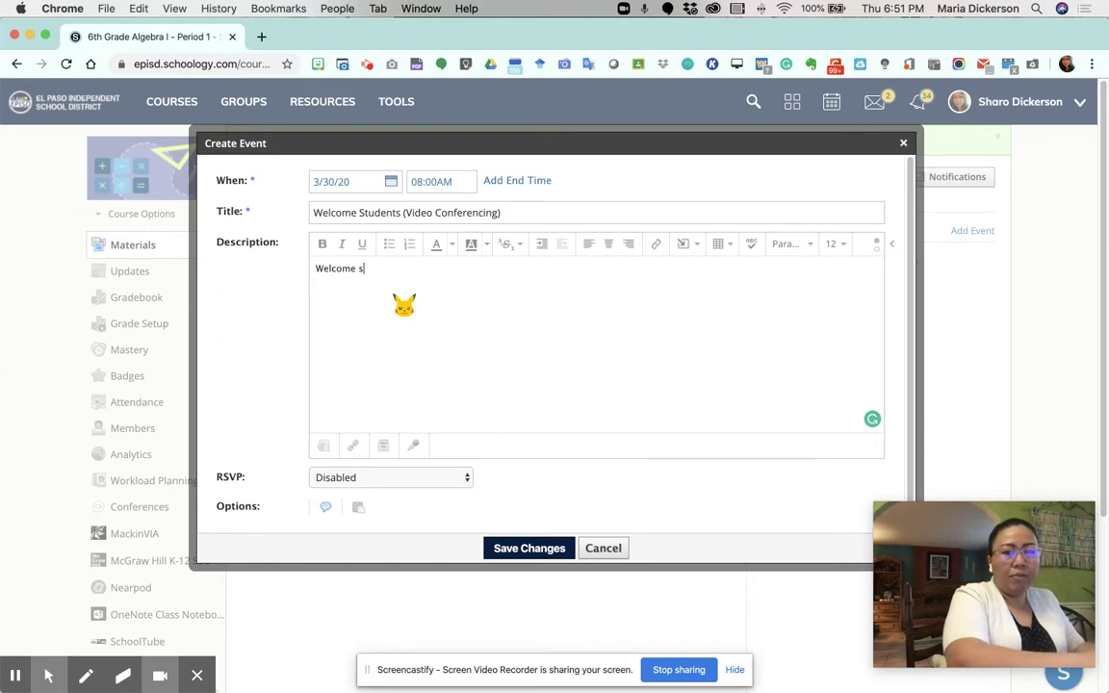
pyautogui.write('tudents to our first day of virtual')
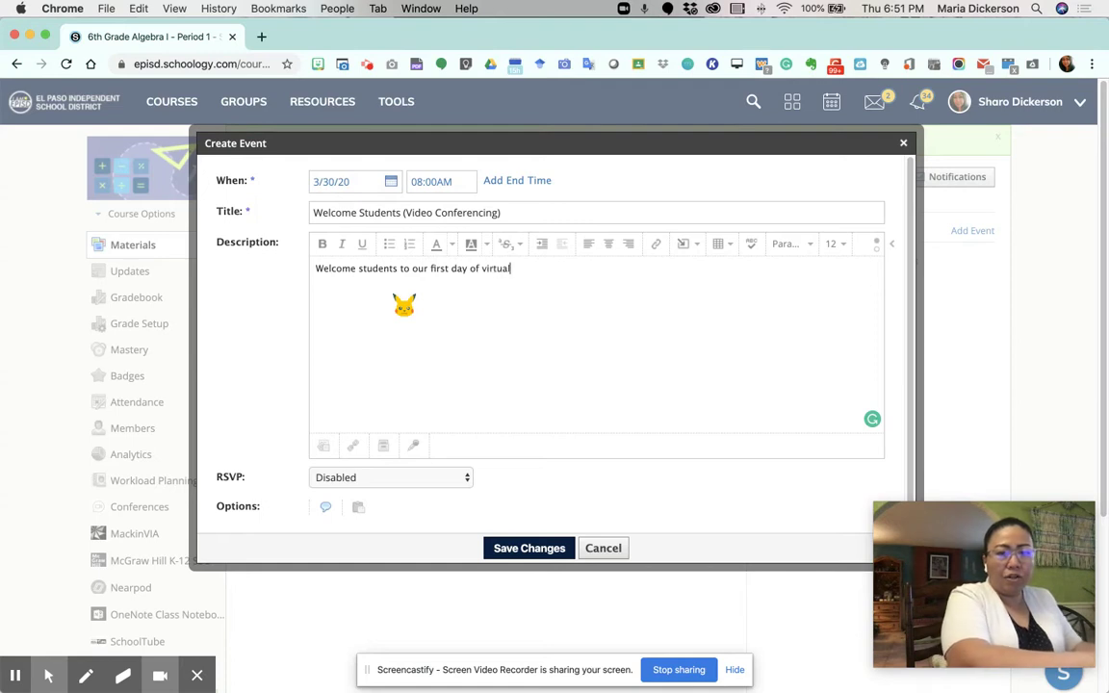
pyautogui.write(' conference in')
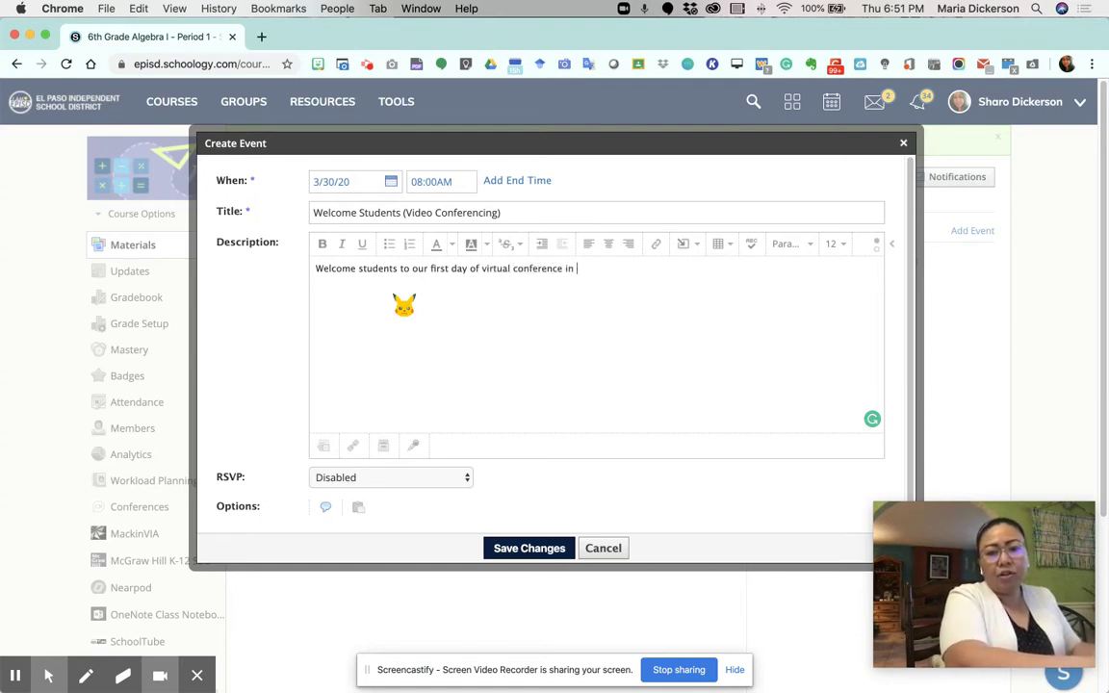
pyautogui.write(' virtual le')
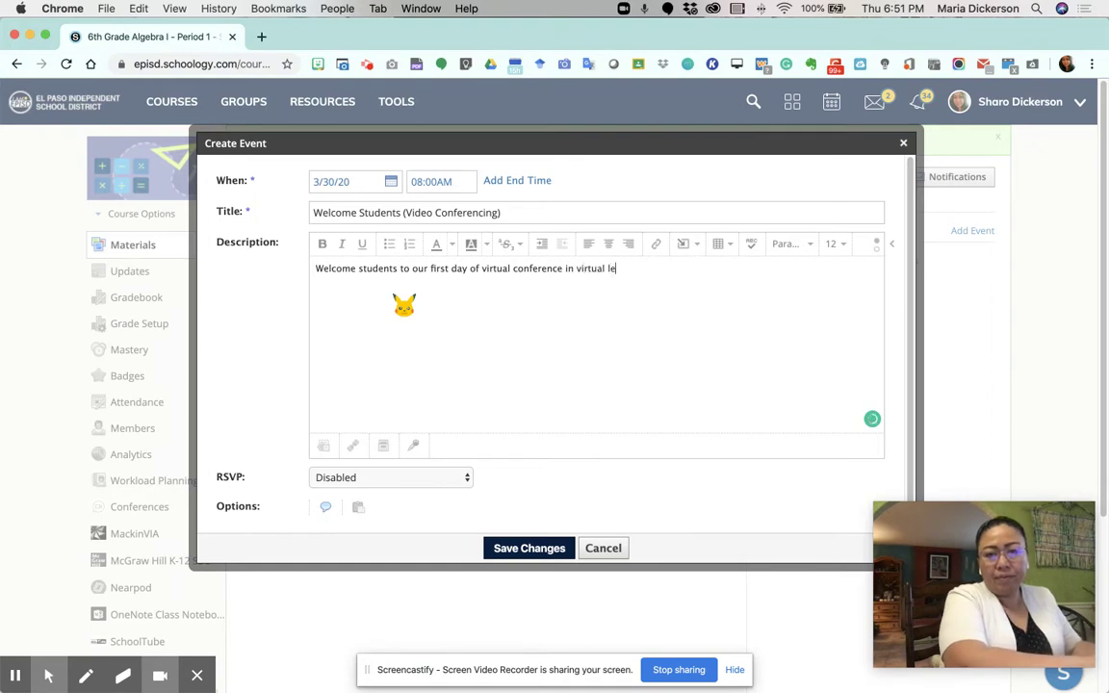
pyautogui.write('arnint')
pyautogui.press('BackSpace')
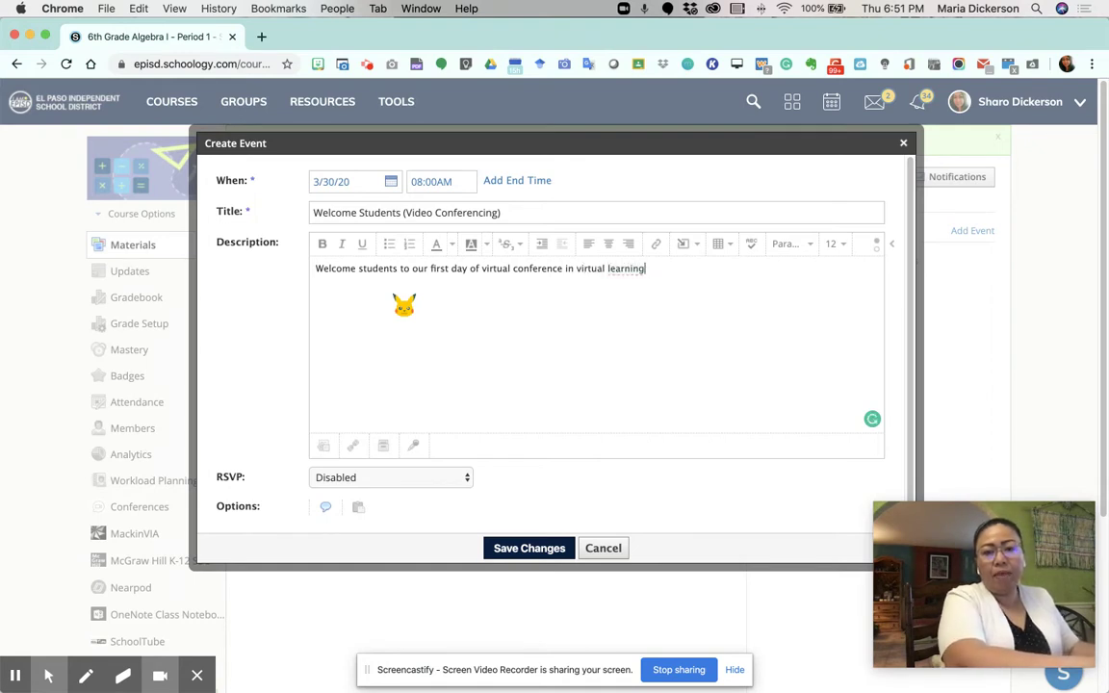
pyautogui.write('g!')
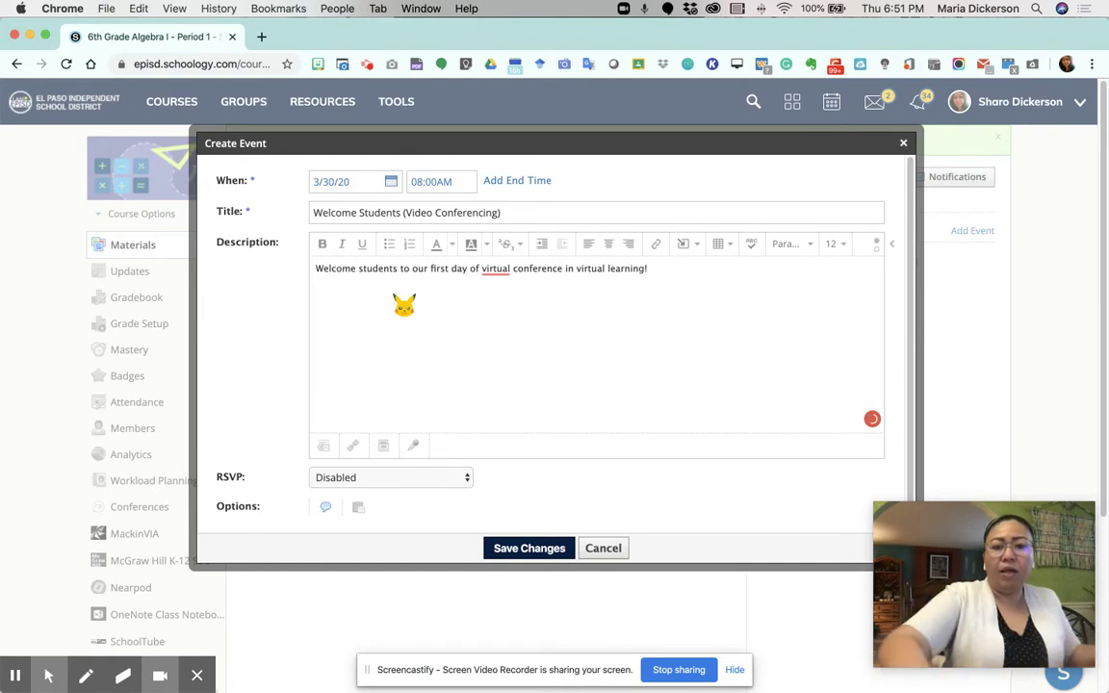
pyautogui.moveTo(502, 273)
pyautogui.click(505, 319)
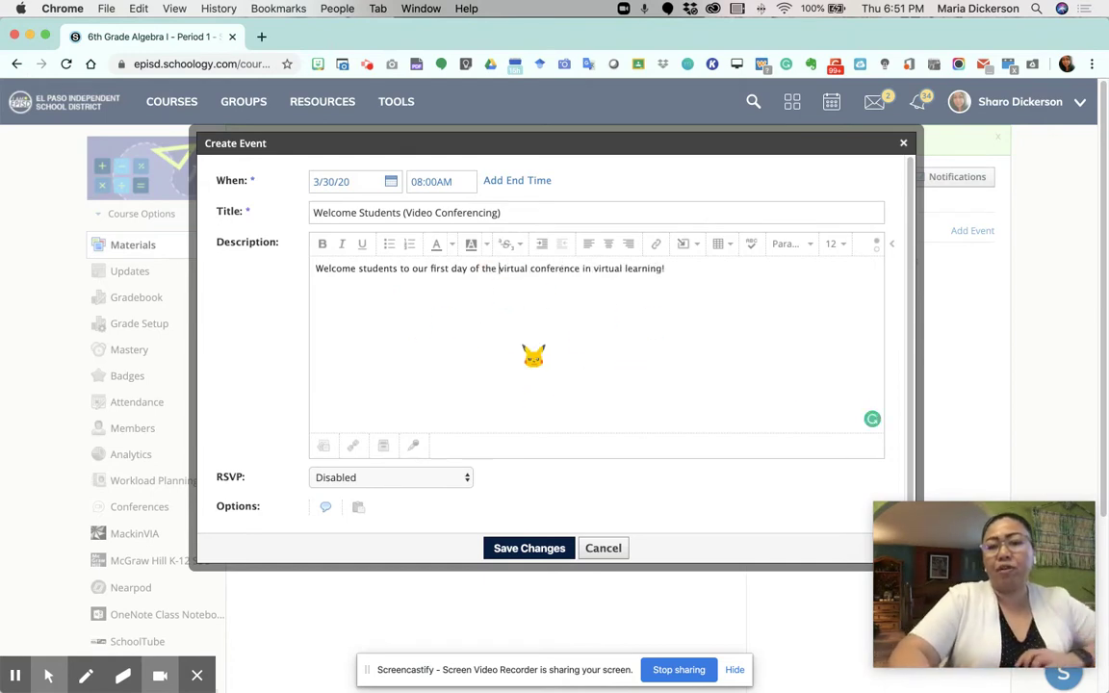
# Add a second description paragraph: "I look forward to seeing you again after many days of not being together in class."
pyautogui.click(720, 275)
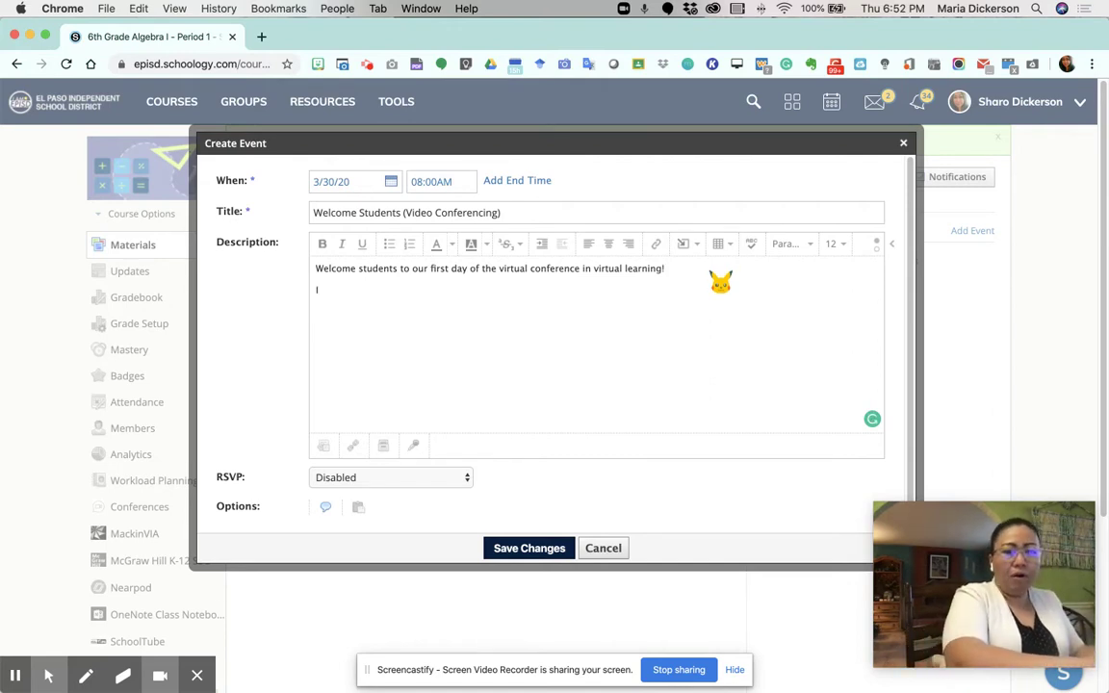
pyautogui.write('I look forward')
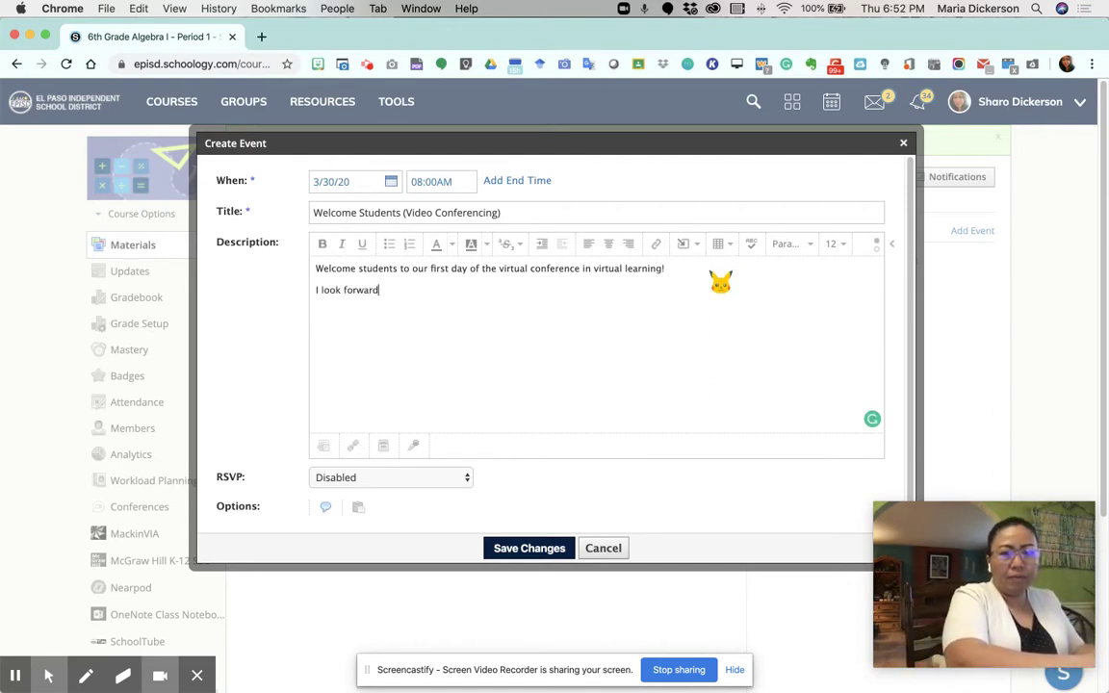
pyautogui.write(' to seeing')
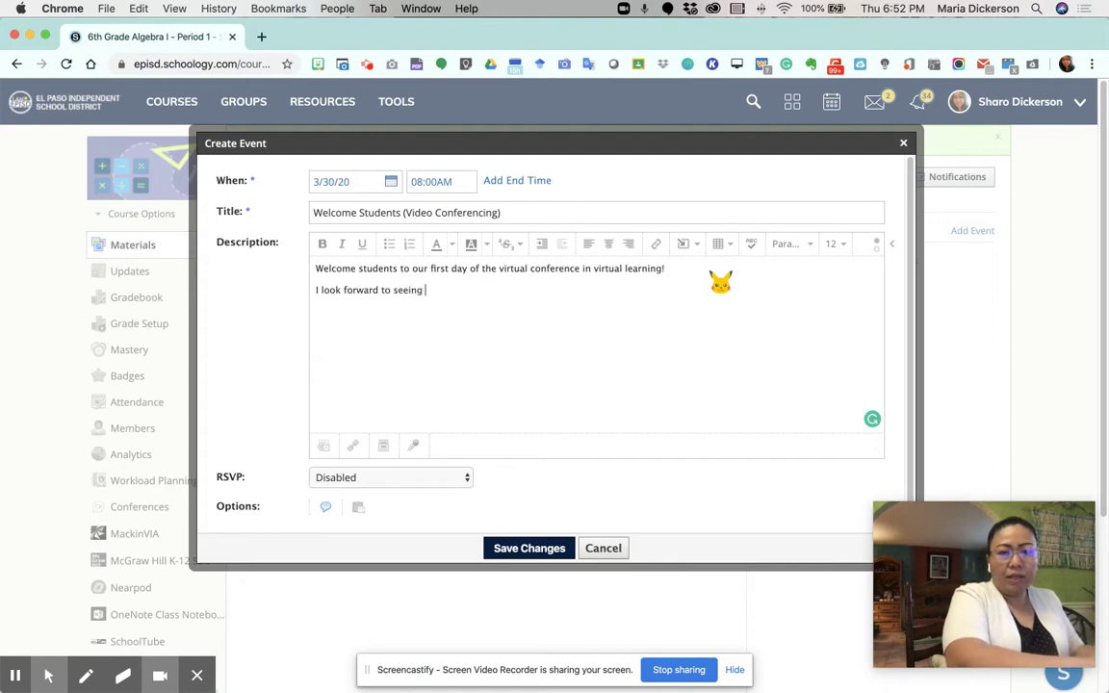
pyautogui.write(' you ')
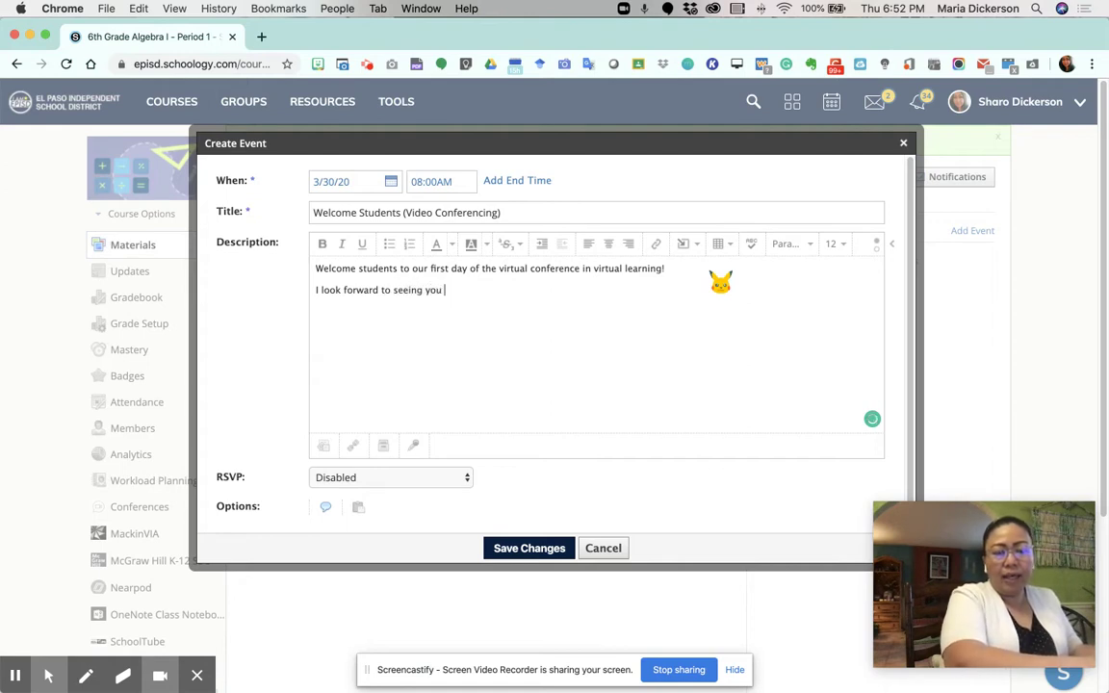
pyautogui.write('agai')
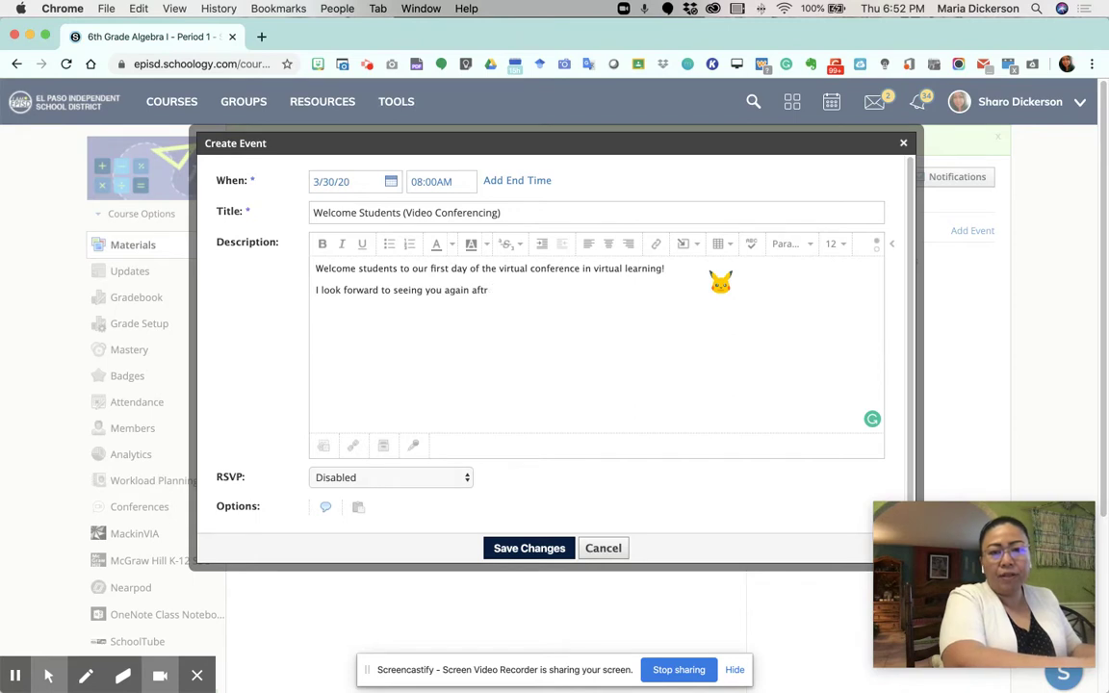
pyautogui.write('n after many days')
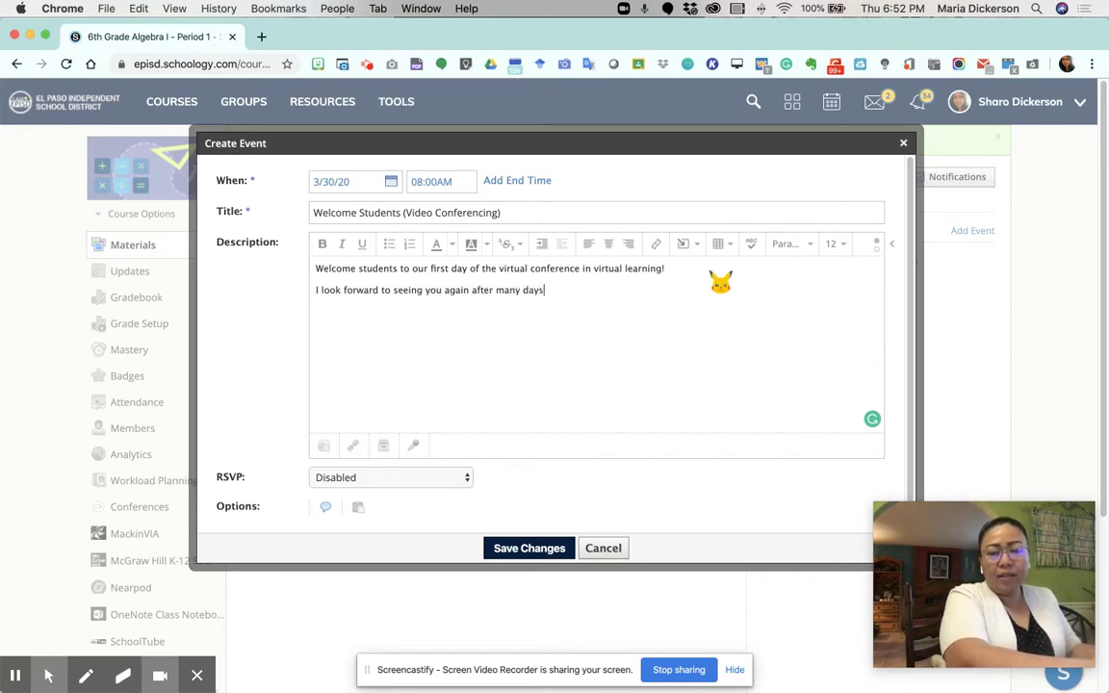
pyautogui.write(' of not being together in class.')
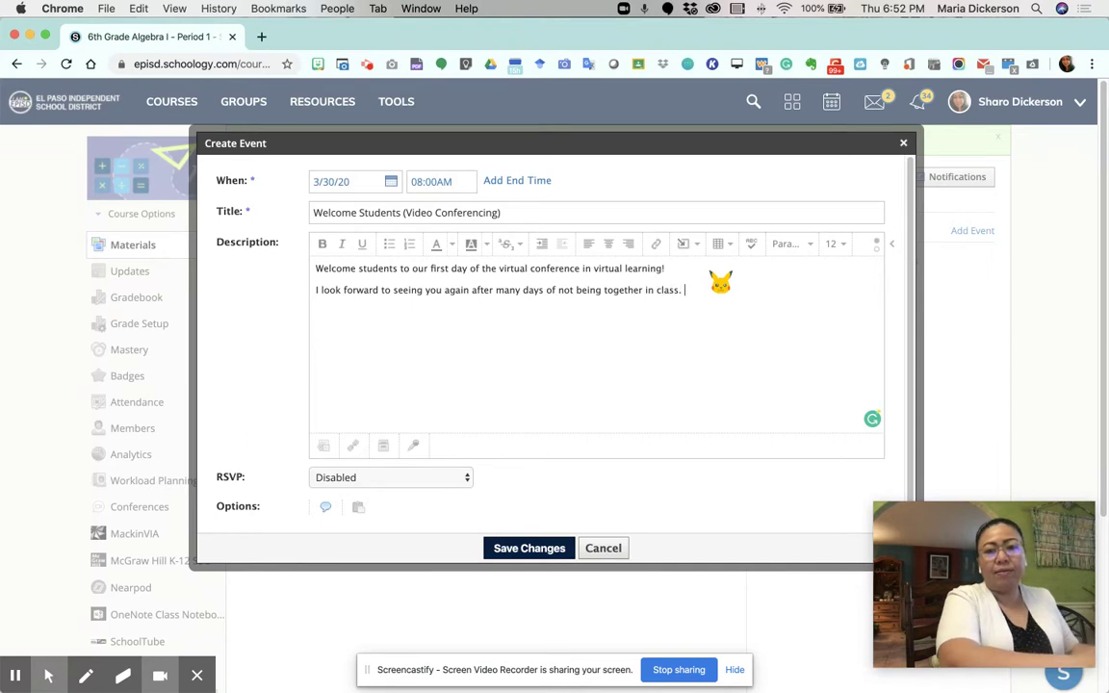
# Look through the courses the event can be copied to without choosing any, and save the event
pyautogui.click(359, 508)
pyautogui.scroll(-2, 453, 452)
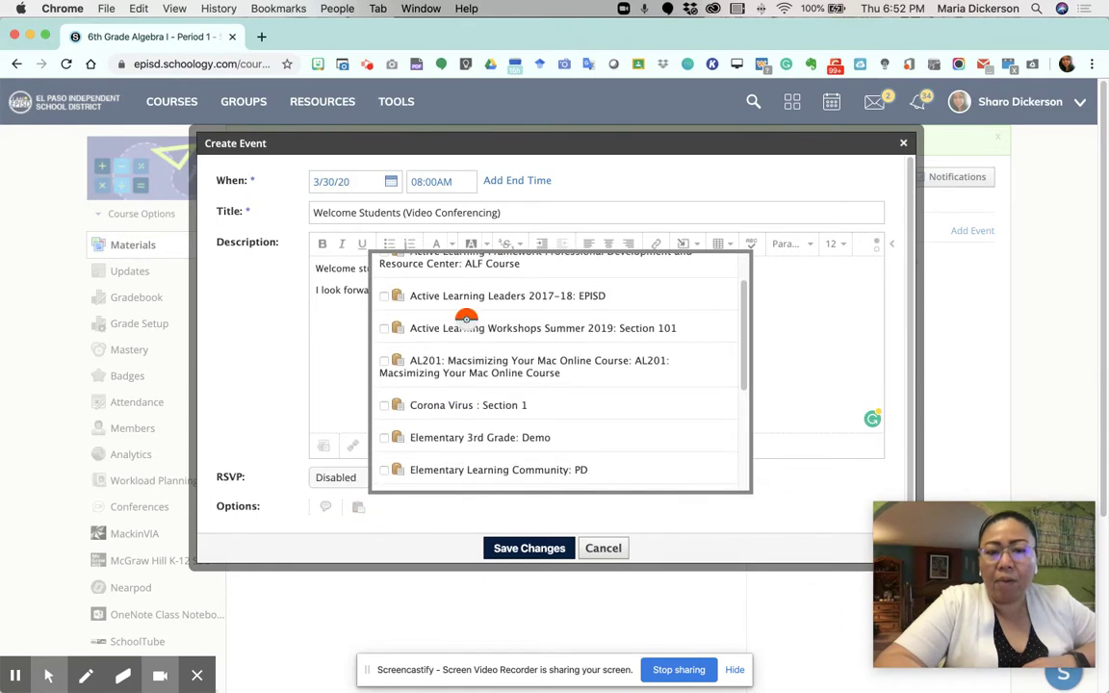
pyautogui.scroll(-5, 467, 477)
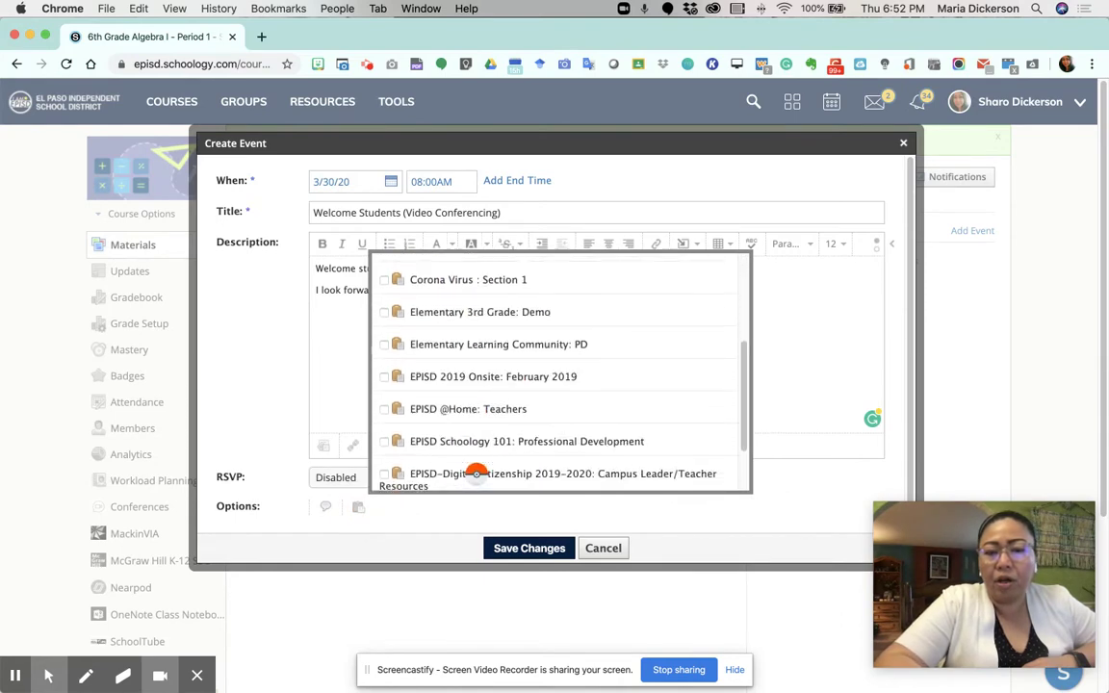
pyautogui.click(360, 511)
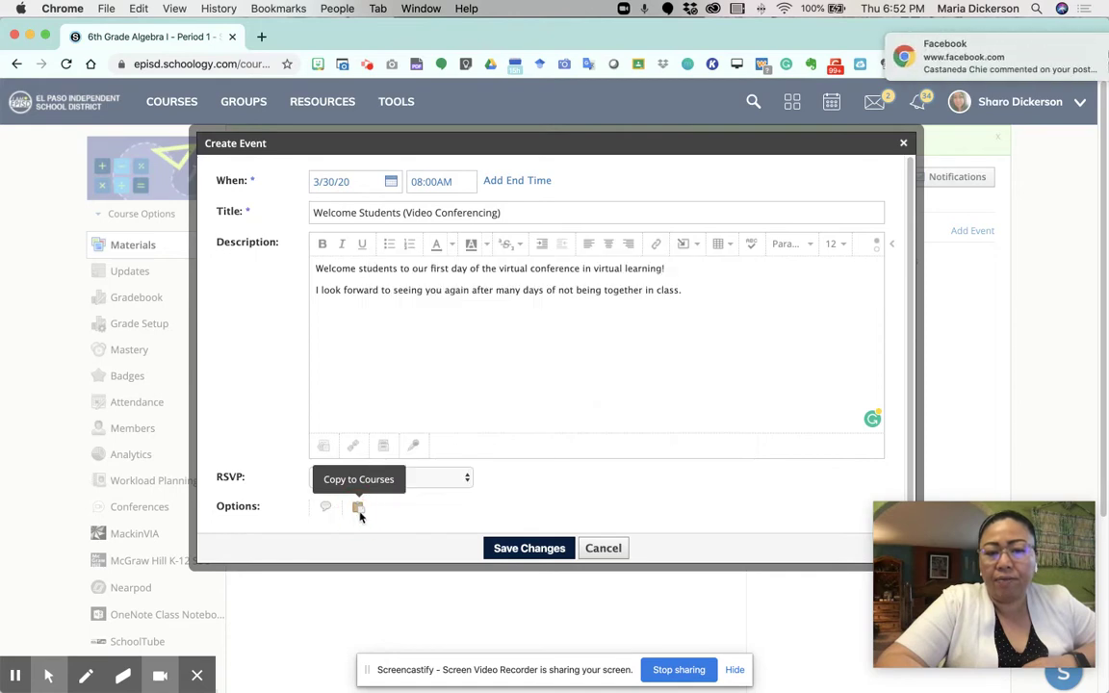
pyautogui.click(513, 548)
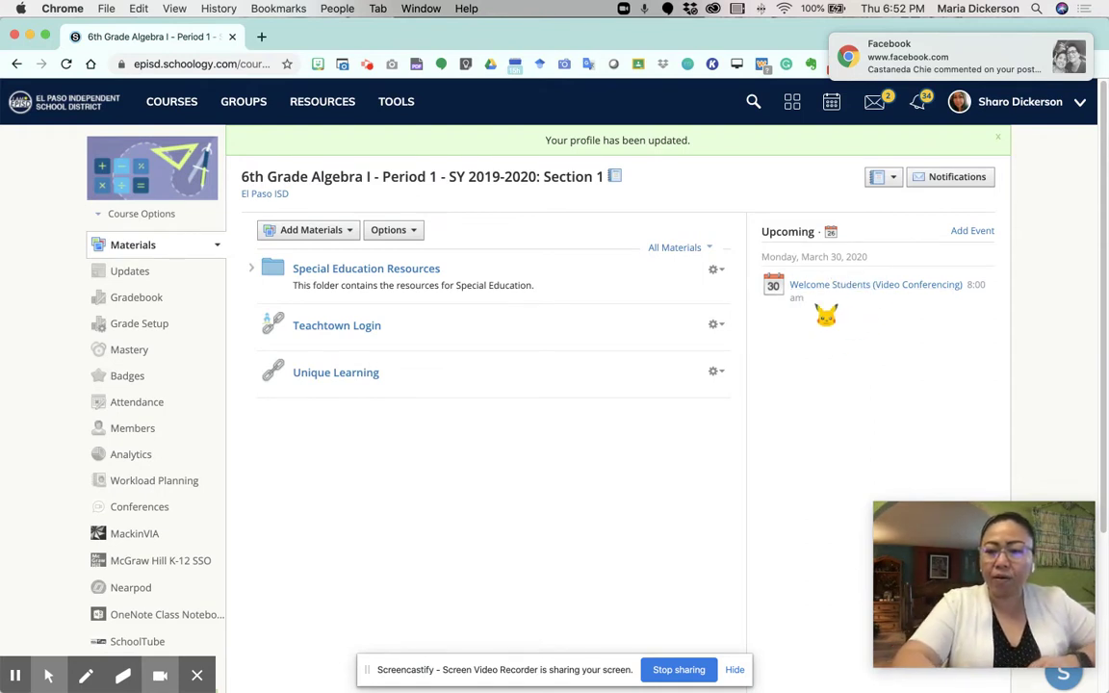
# Look over the algebra course's page and side navigation, and open its Conferences tool
pyautogui.scroll(-1, 800, 386)
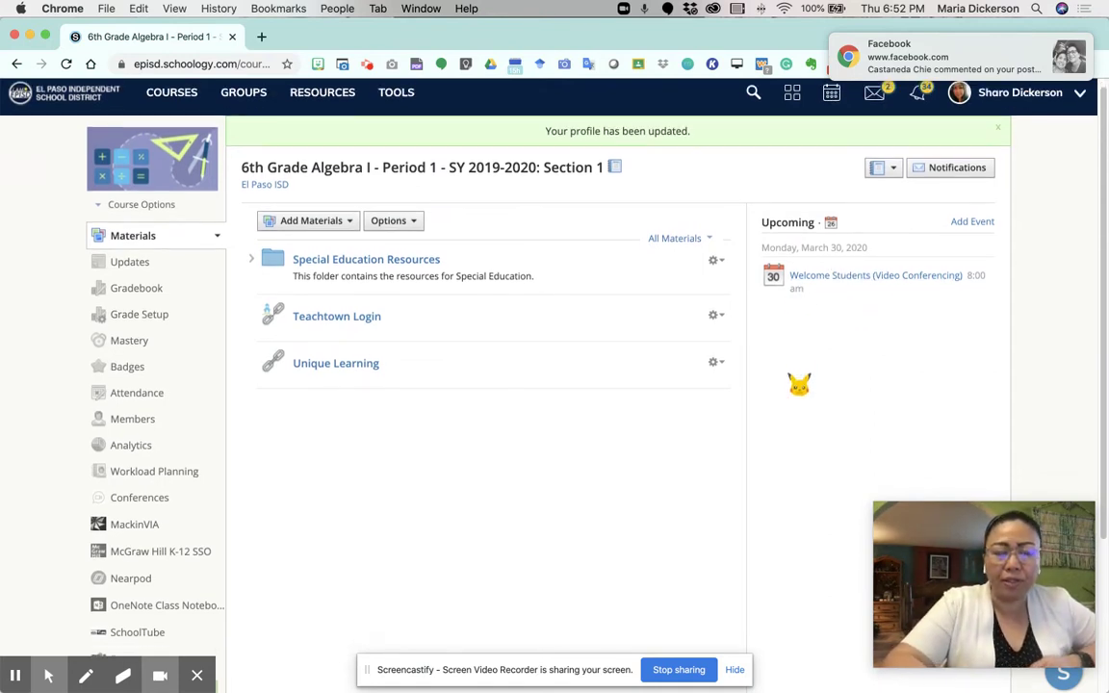
pyautogui.scroll(-2, 800, 385)
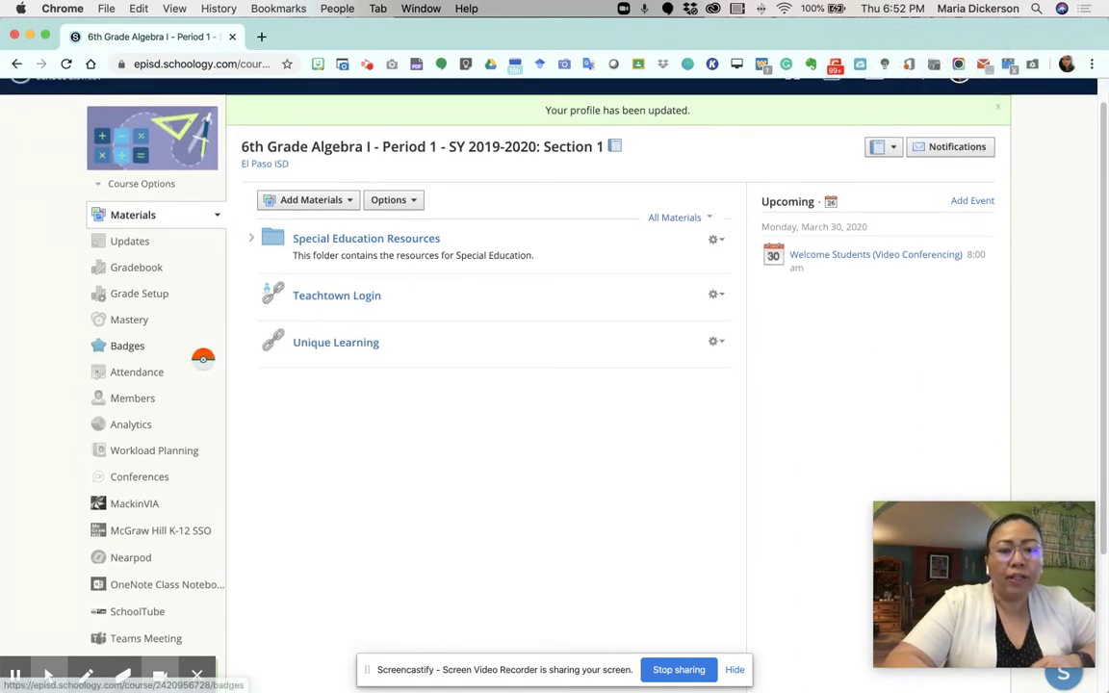
pyautogui.scroll(-5, 159, 491)
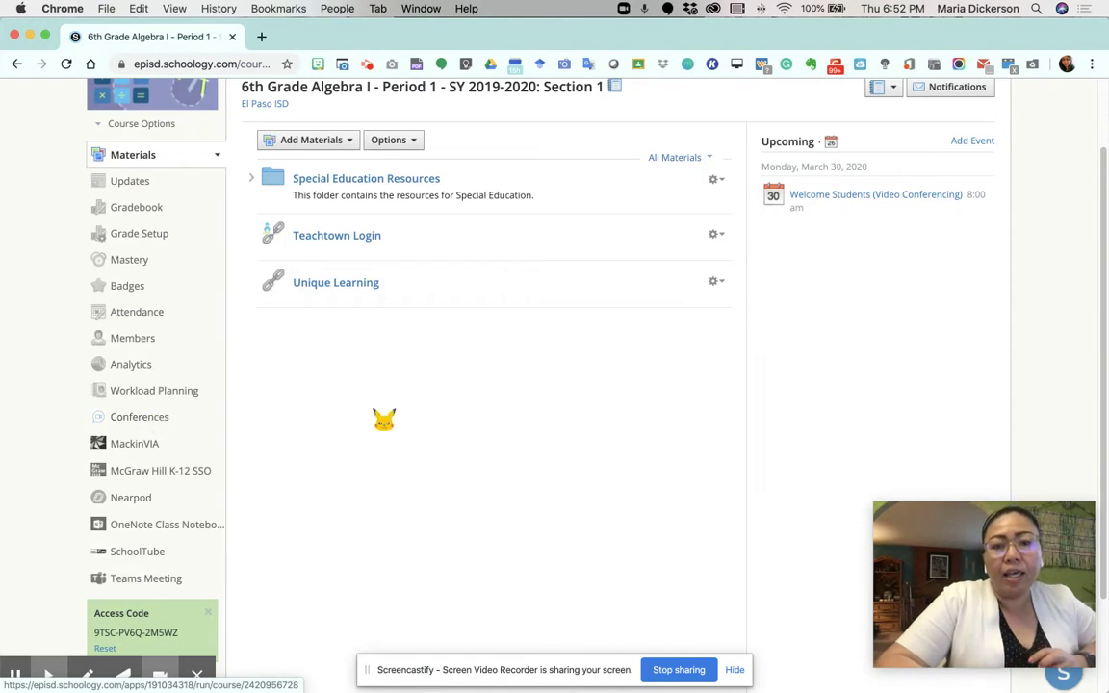
pyautogui.scroll(3, 384, 421)
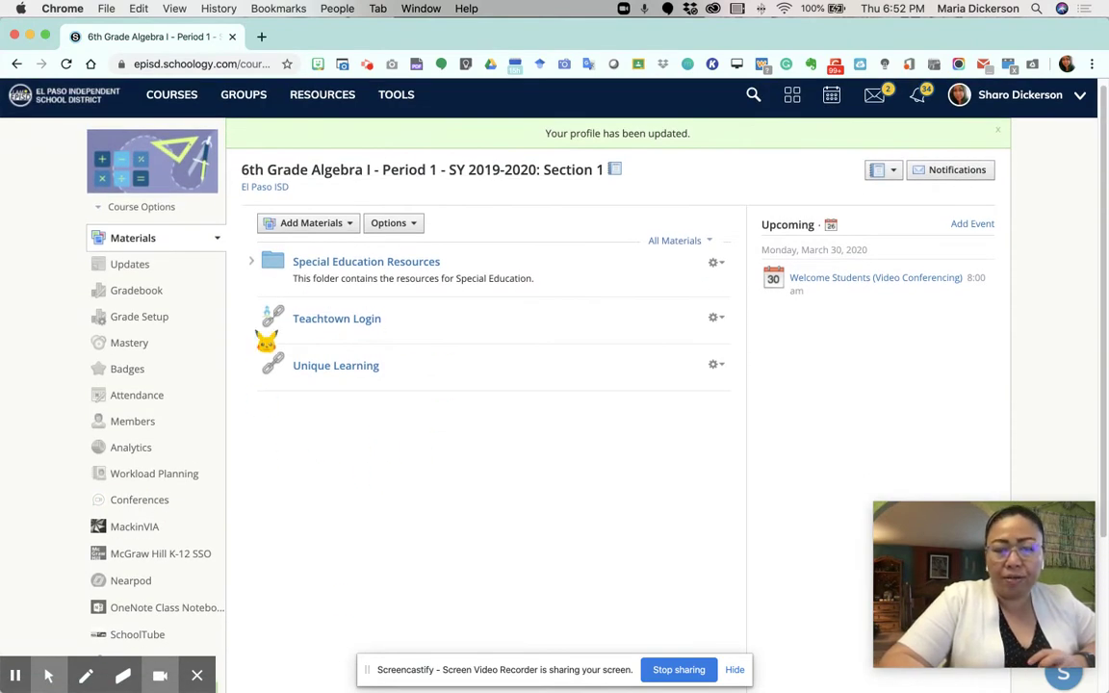
pyautogui.click(143, 502)
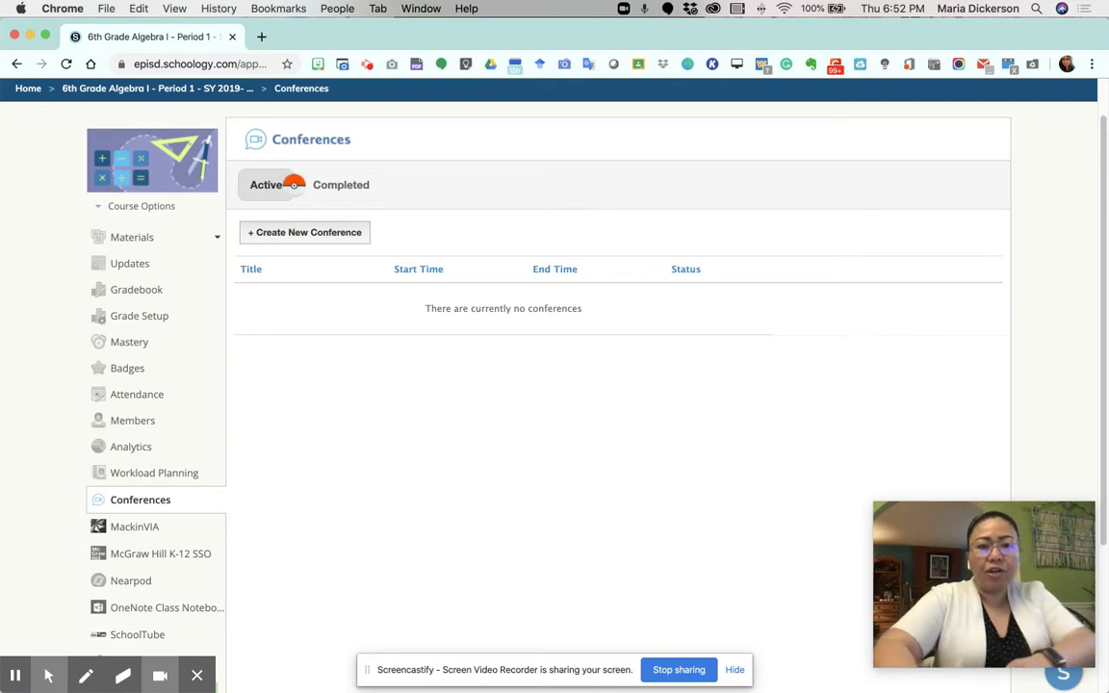
# Check the course's completed conferences and return to the active ones
pyautogui.scroll(5, 301, 173)
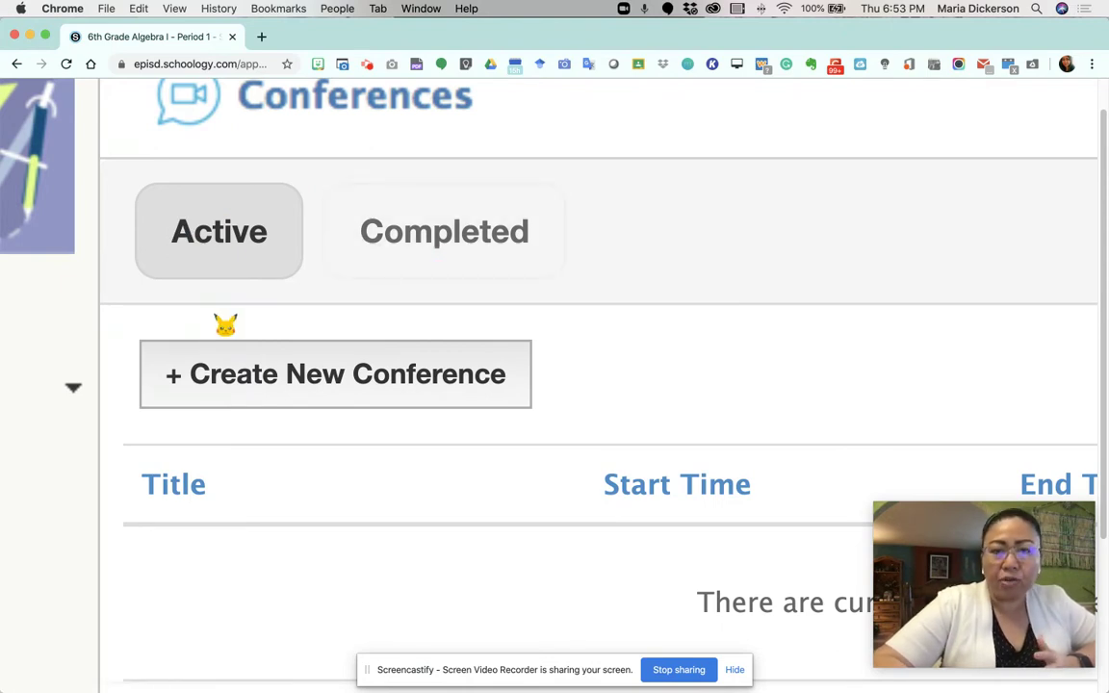
pyautogui.click(407, 253)
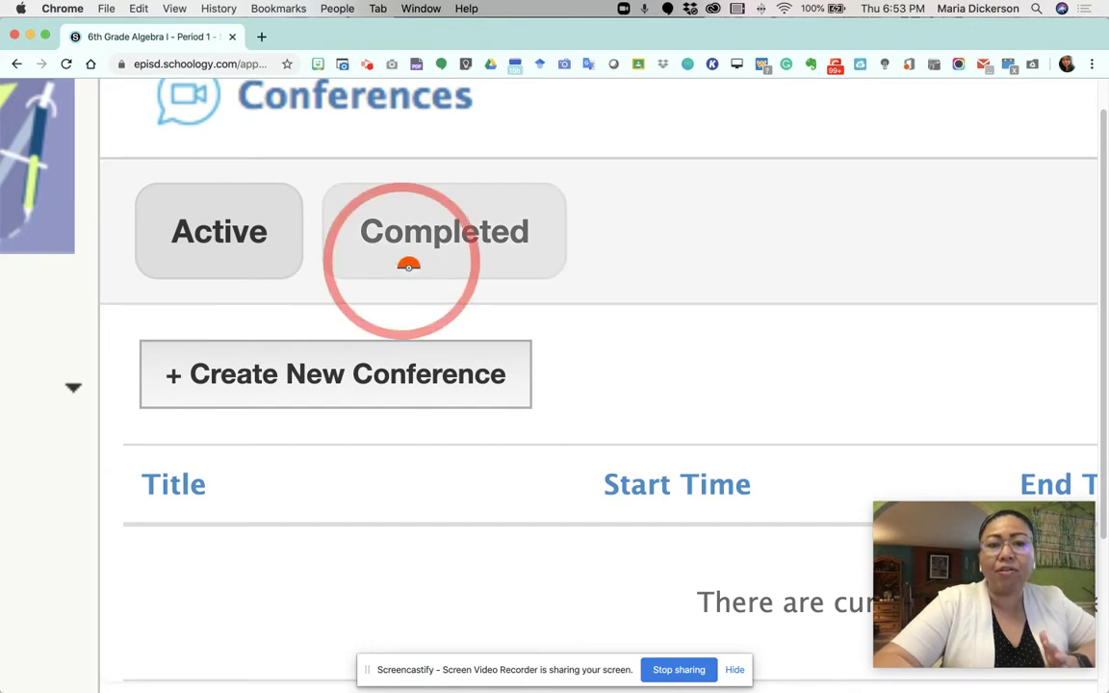
pyautogui.scroll(-1, 399, 376)
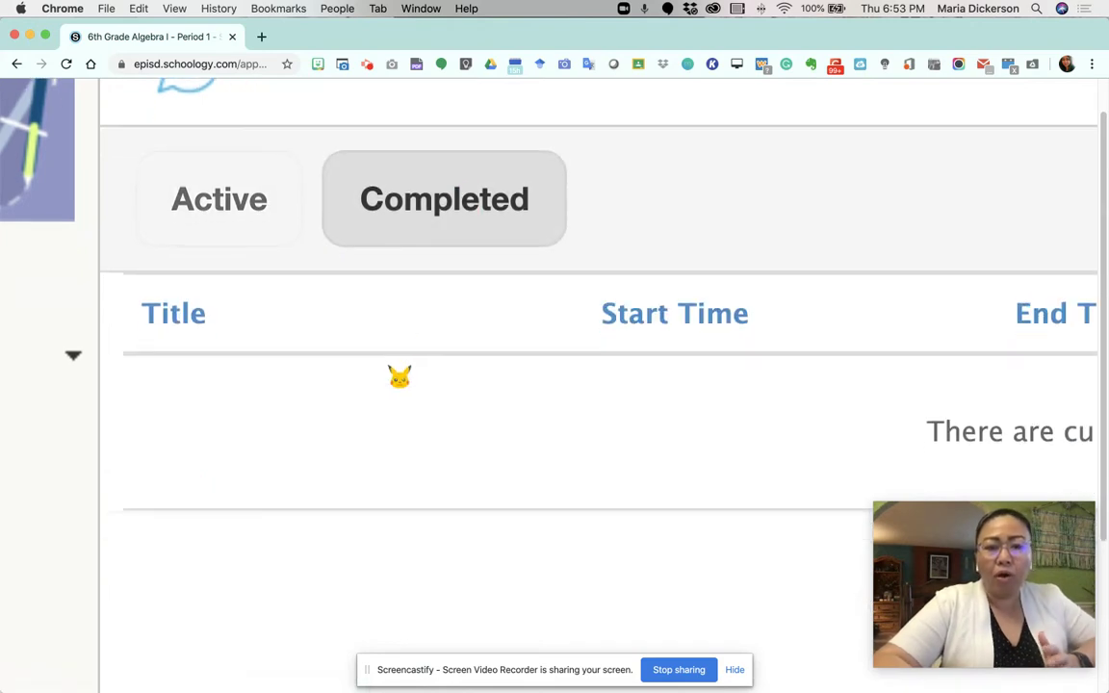
pyautogui.scroll(-5, 400, 376)
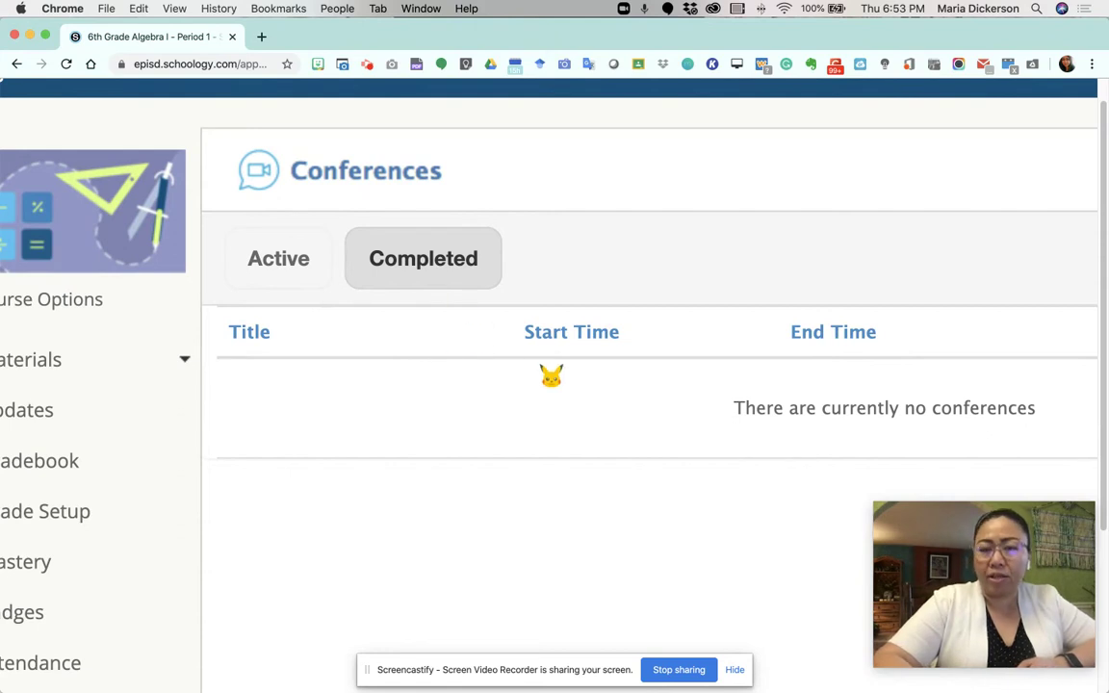
pyautogui.click(279, 270)
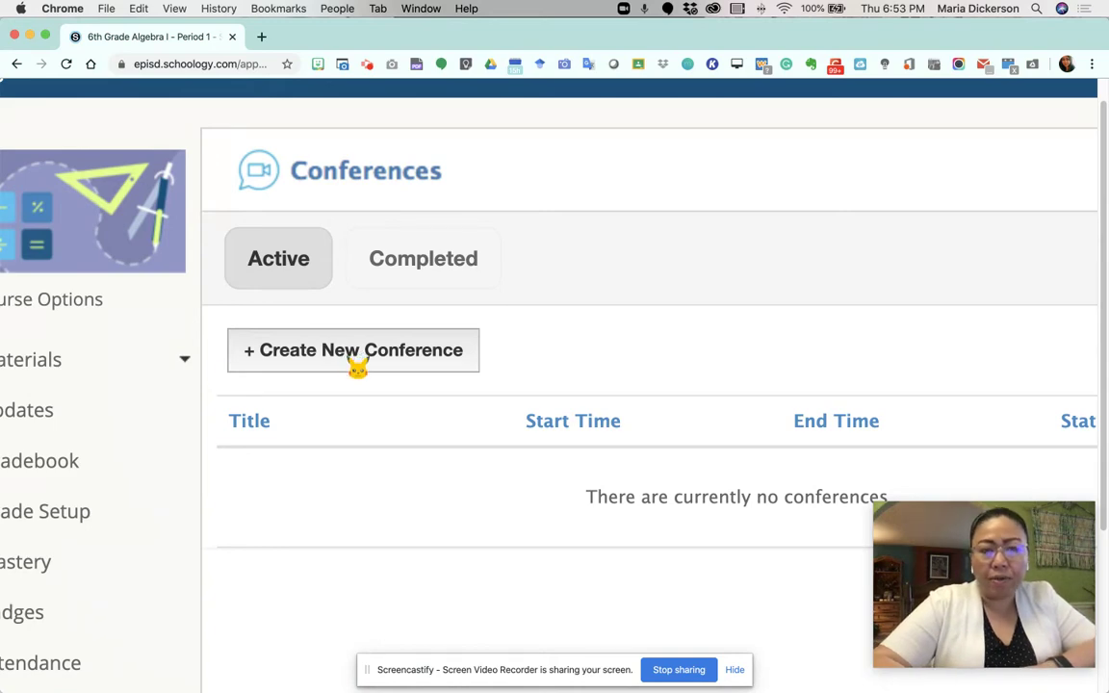
# Start a new conference named "6th Grade Algebra 1 Period 1 with Mrs." followed by the teacher's surname
pyautogui.click(351, 358)
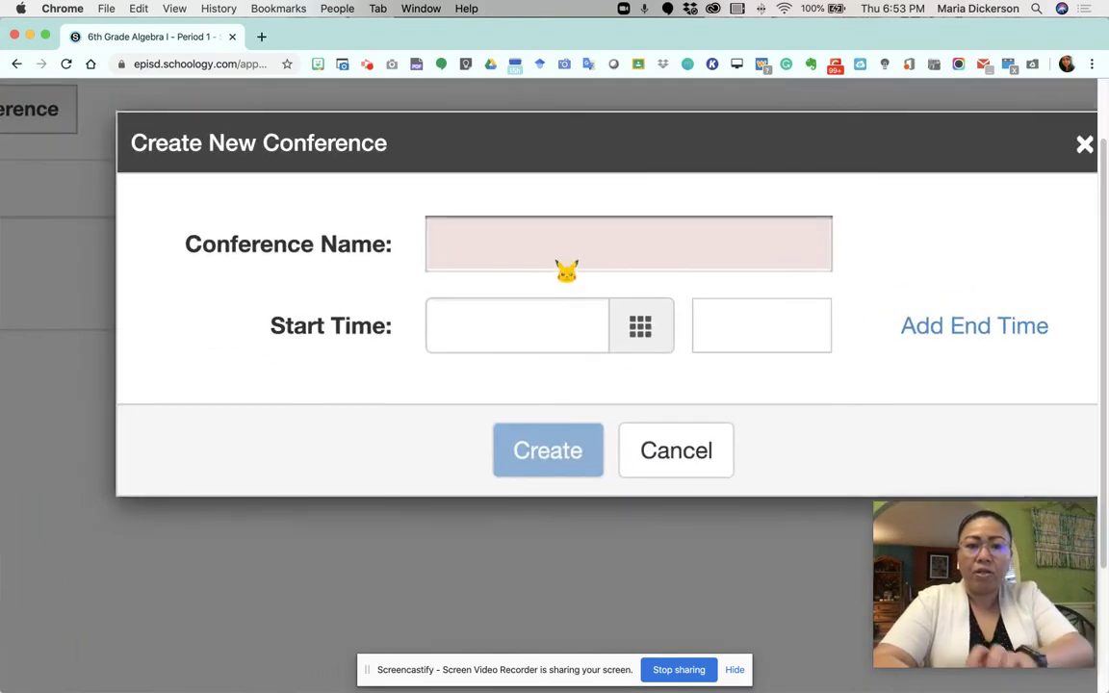
pyautogui.click(595, 295)
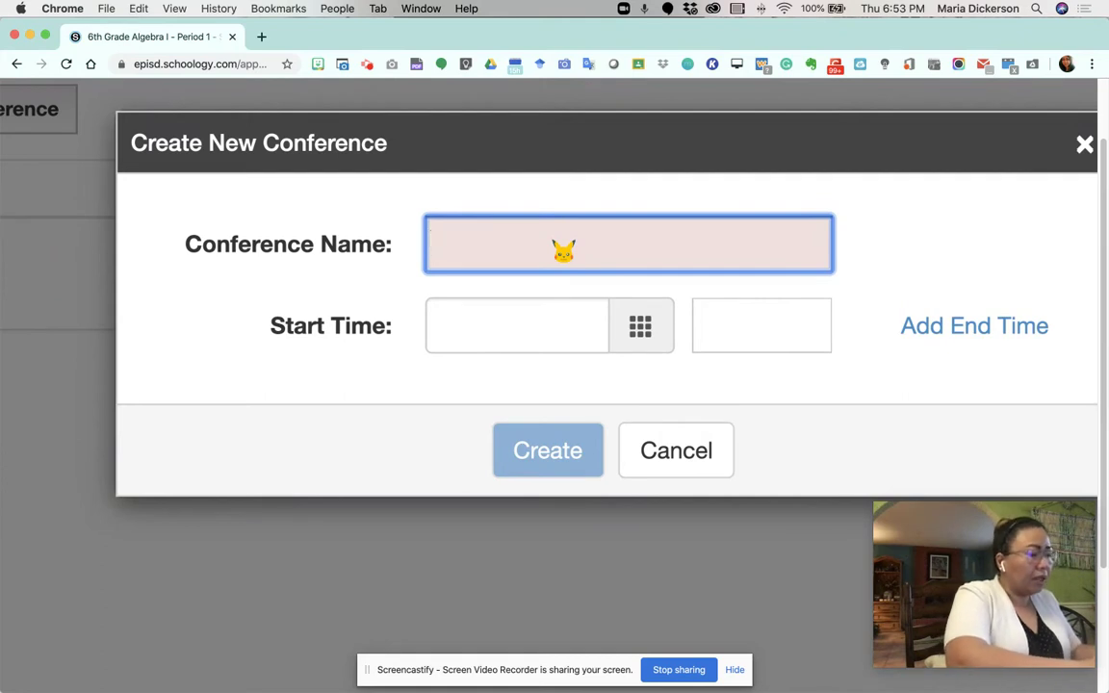
pyautogui.write('65')
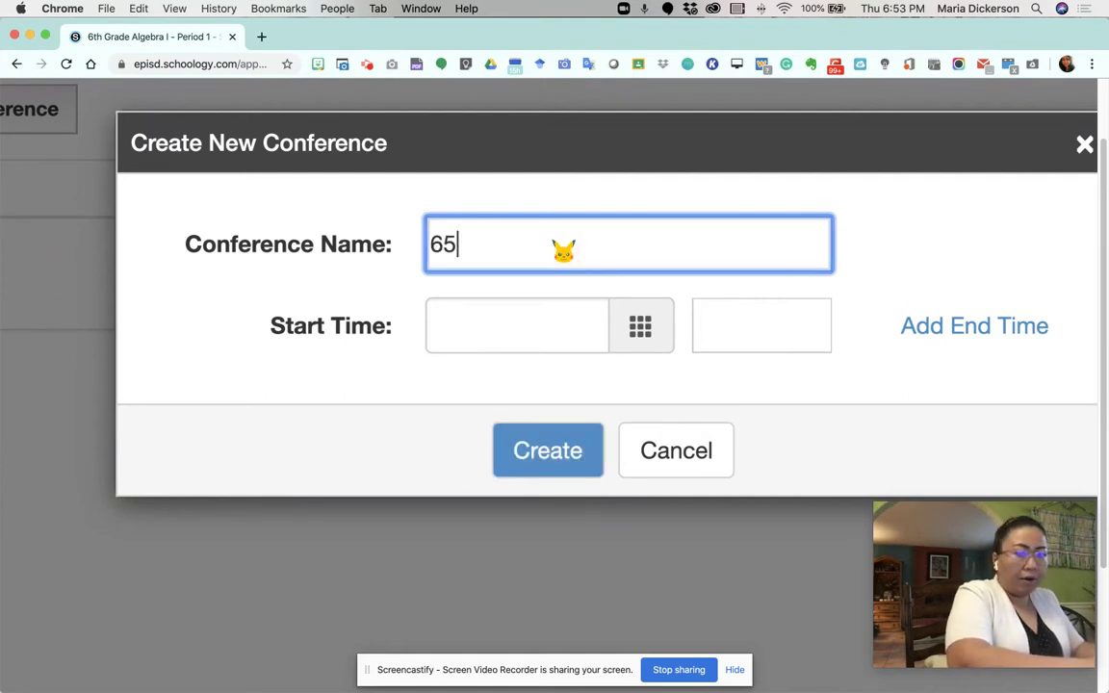
pyautogui.press('BackSpace')
pyautogui.write('th Grade Algebra 1')
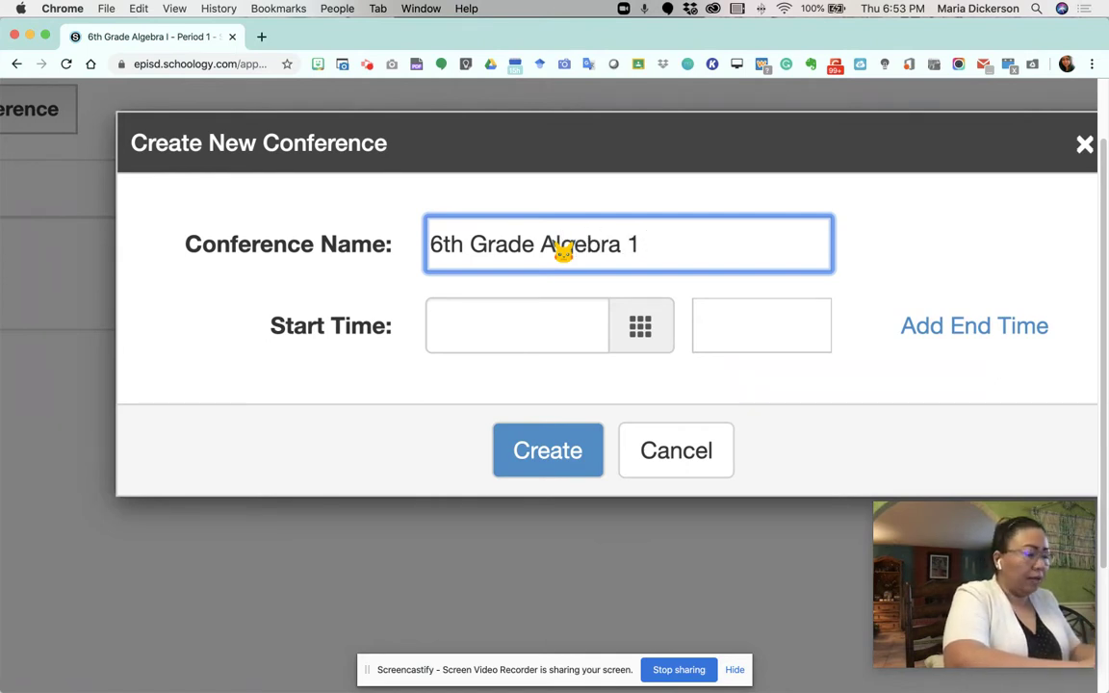
pyautogui.press('BackSpace')
pyautogui.press('BackSpace')
pyautogui.press('BackSpace')
pyautogui.press('BackSpace')
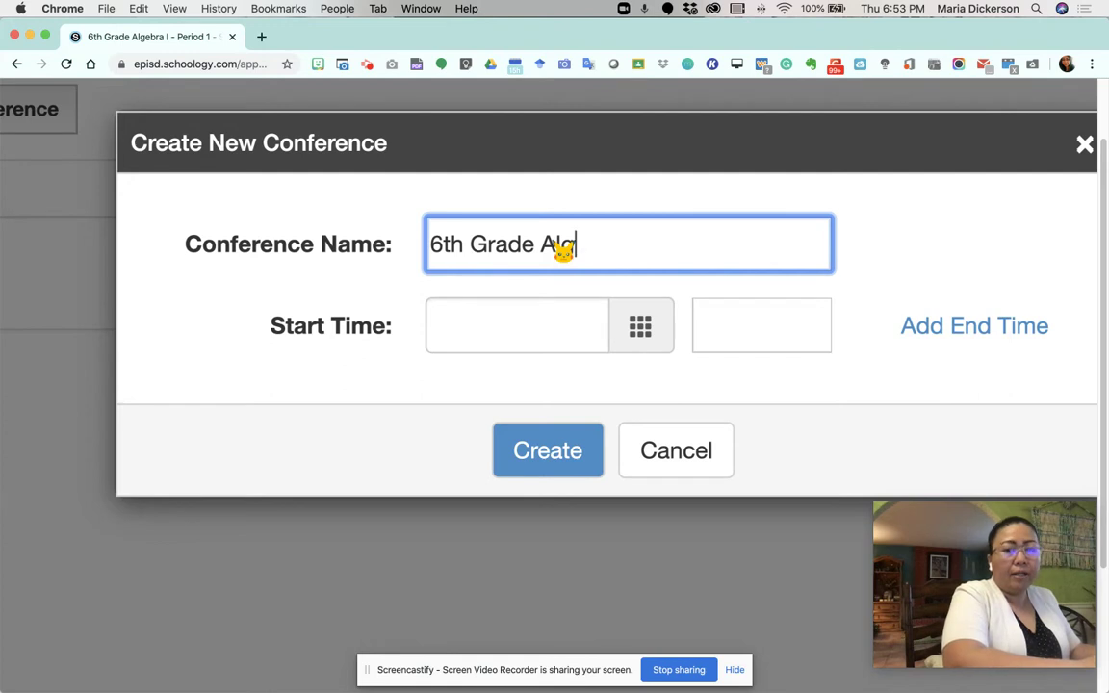
pyautogui.write('ebra 1 ')
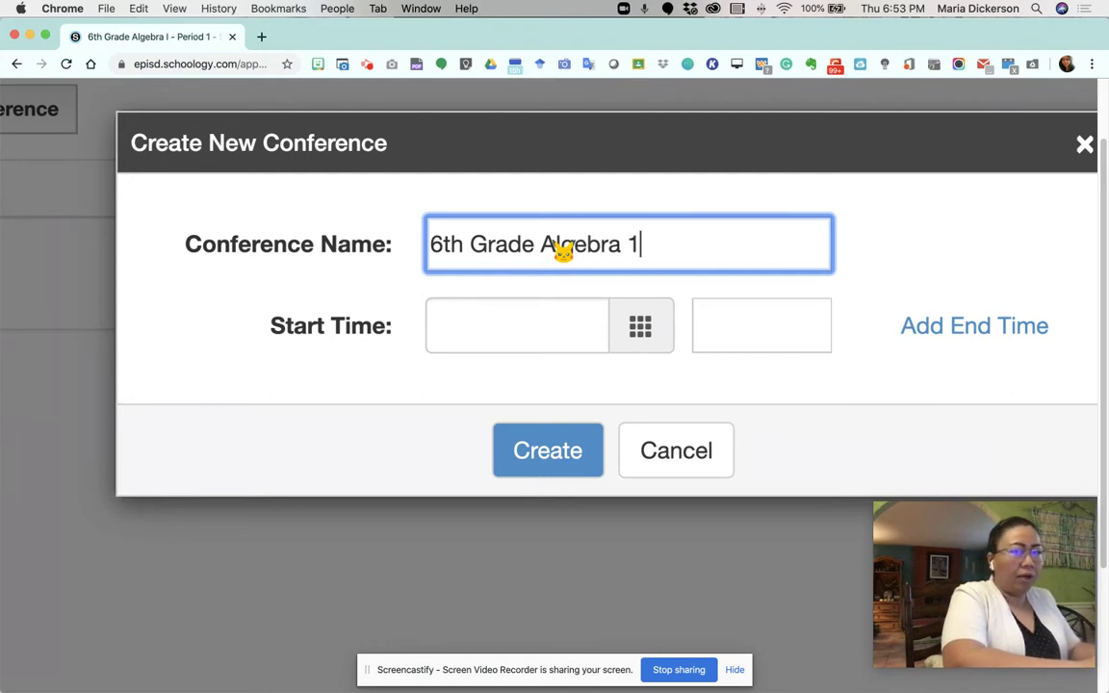
pyautogui.write('Period 1')
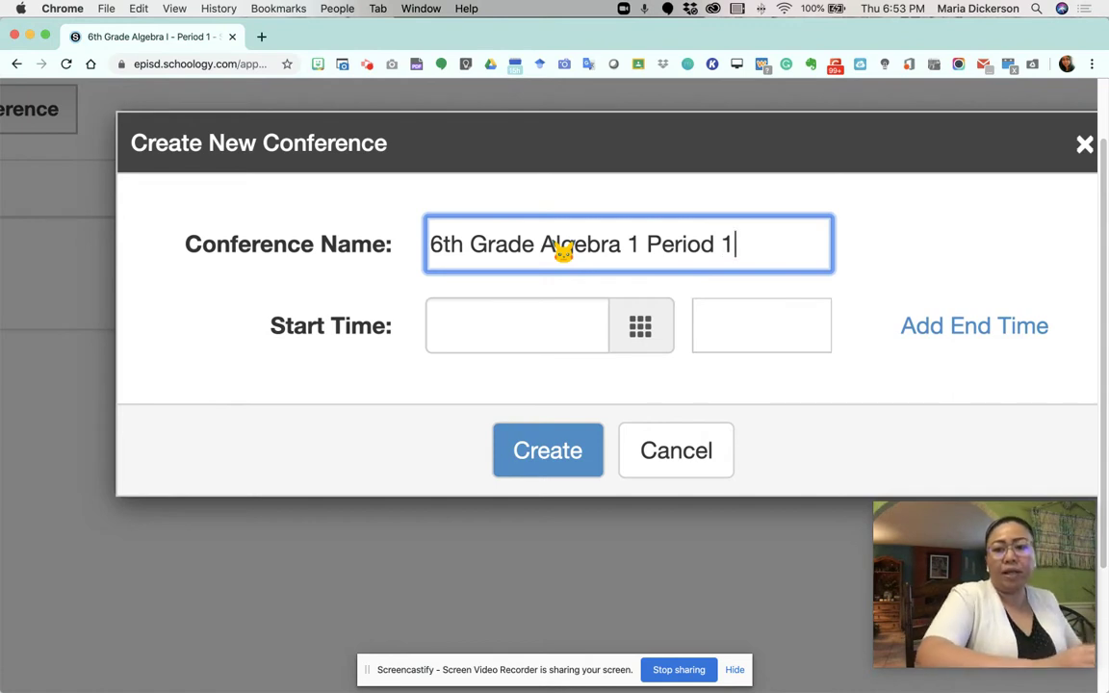
pyautogui.write(' with Mrs.')
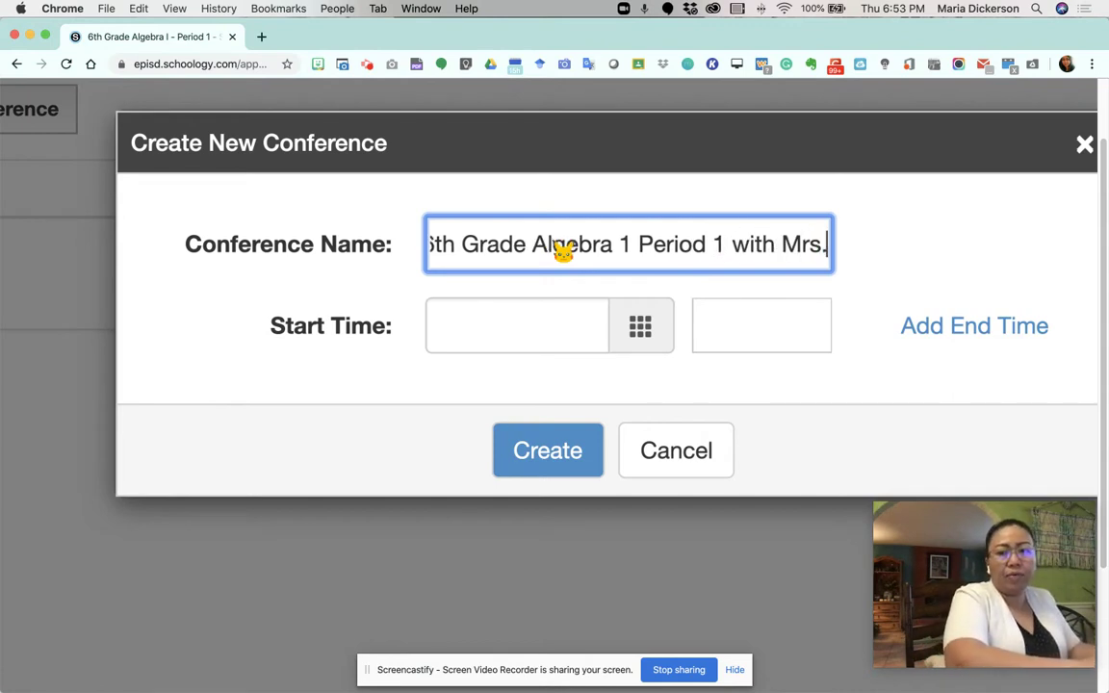
pyautogui.write(' Dickerson')
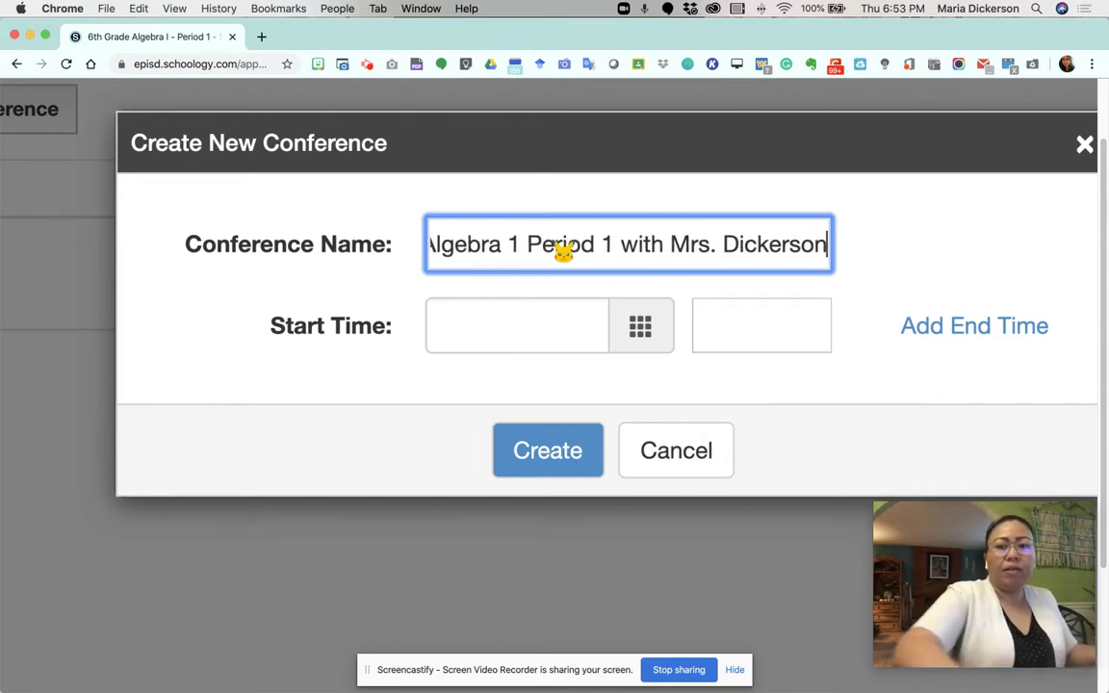
# Set the conference's start to 03/30/2020 at 8:00 AM without an end time, and create it
pyautogui.click(643, 348)
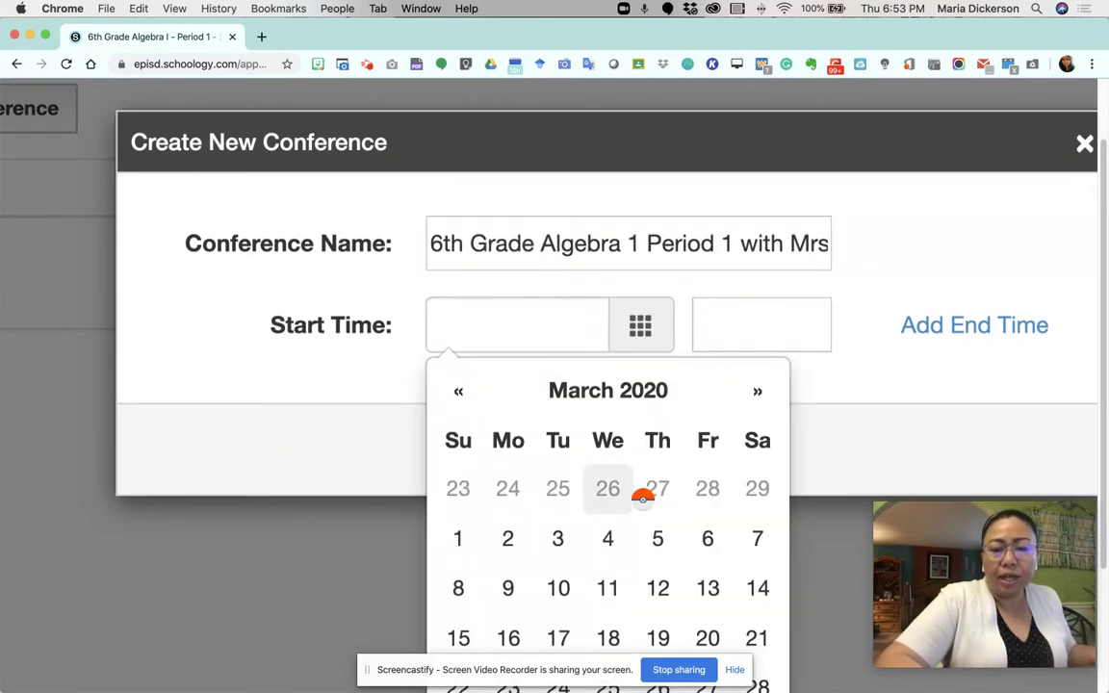
pyautogui.scroll(-2, 643, 490)
pyautogui.scroll(-2, 644, 496)
pyautogui.click(508, 580)
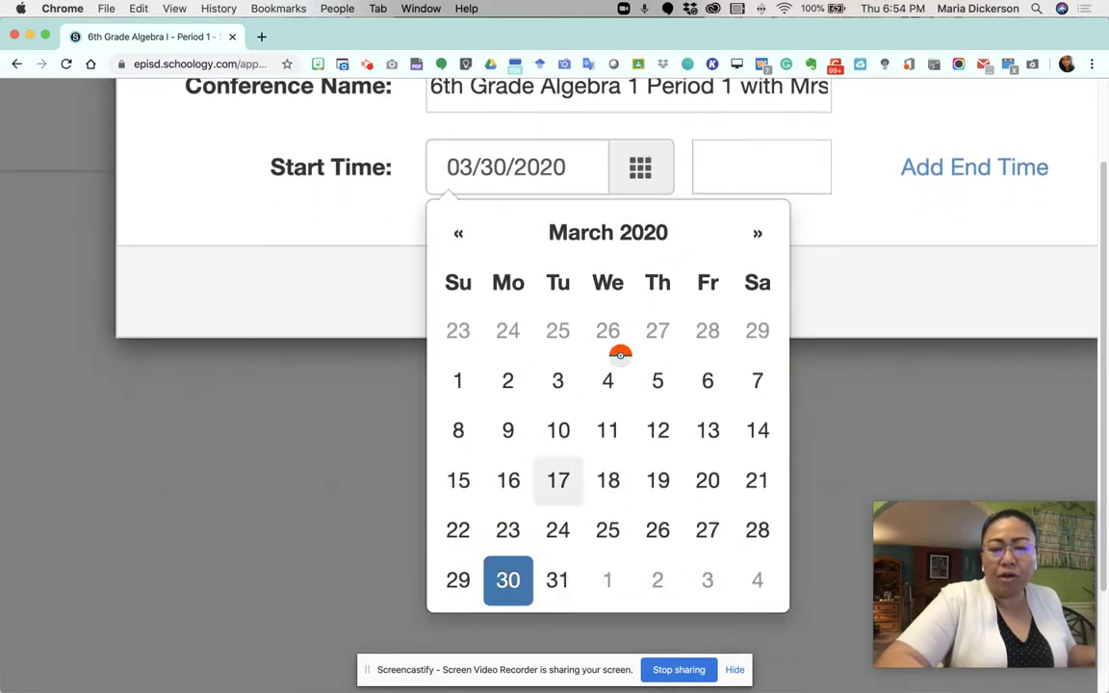
pyautogui.click(750, 178)
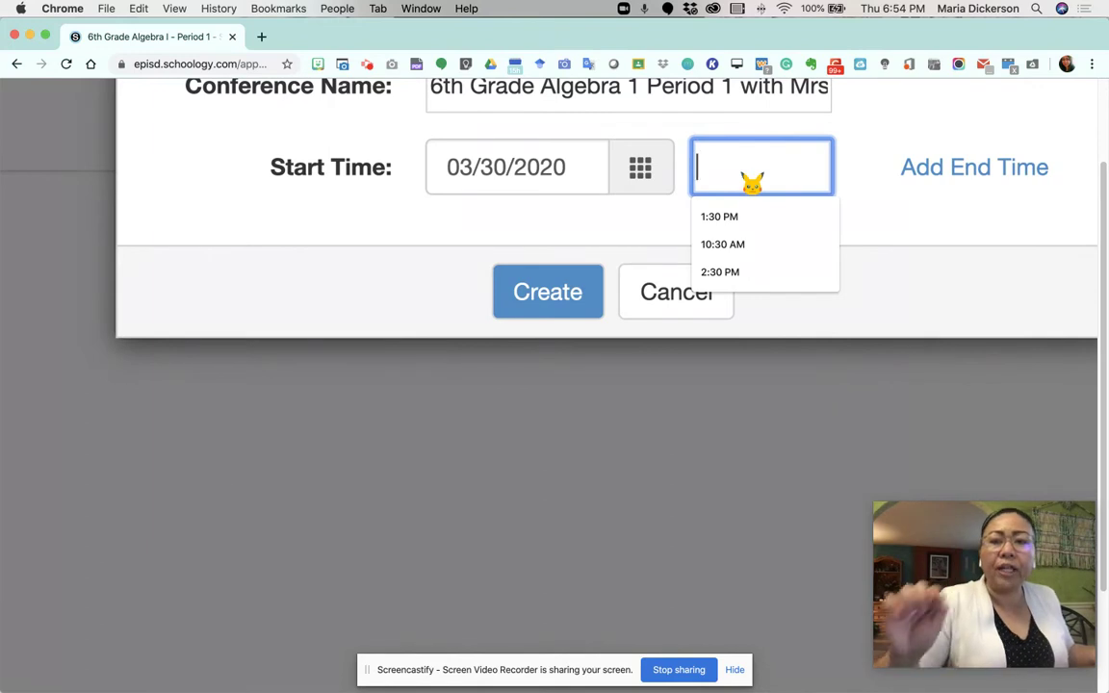
pyautogui.write('8')
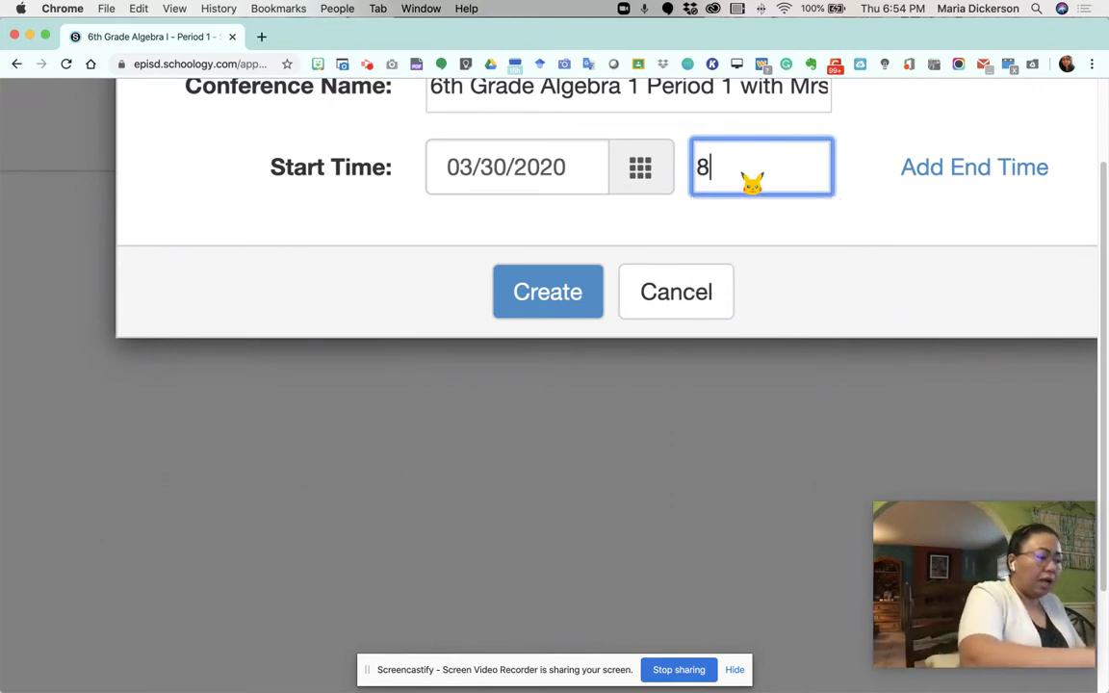
pyautogui.write(':00')
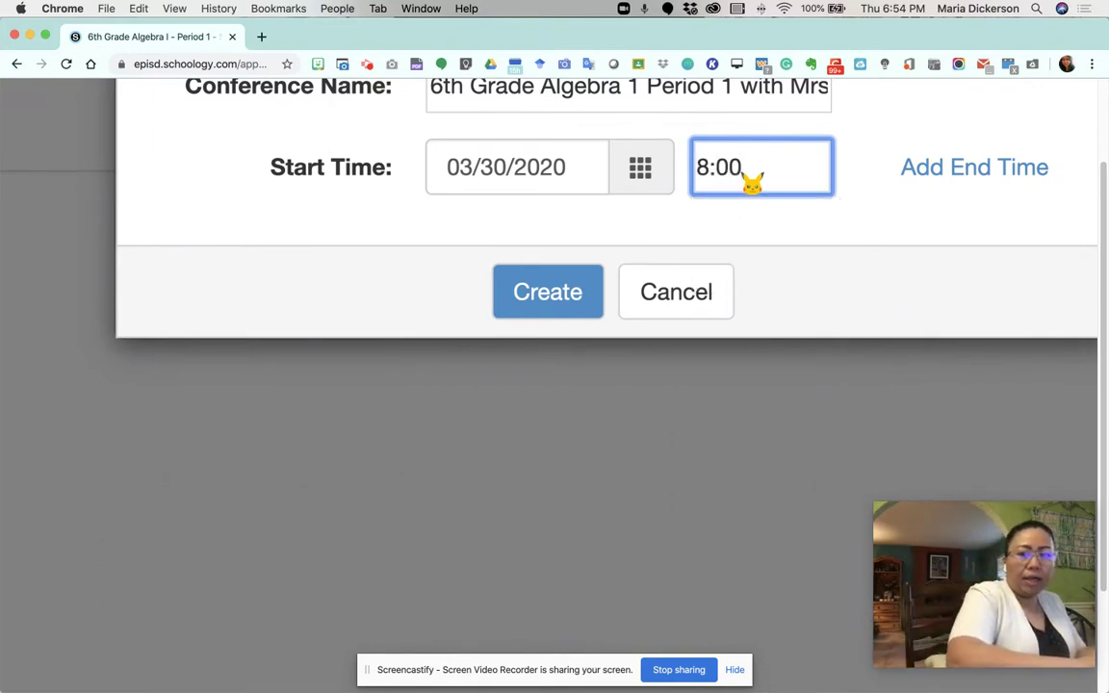
pyautogui.write('AM')
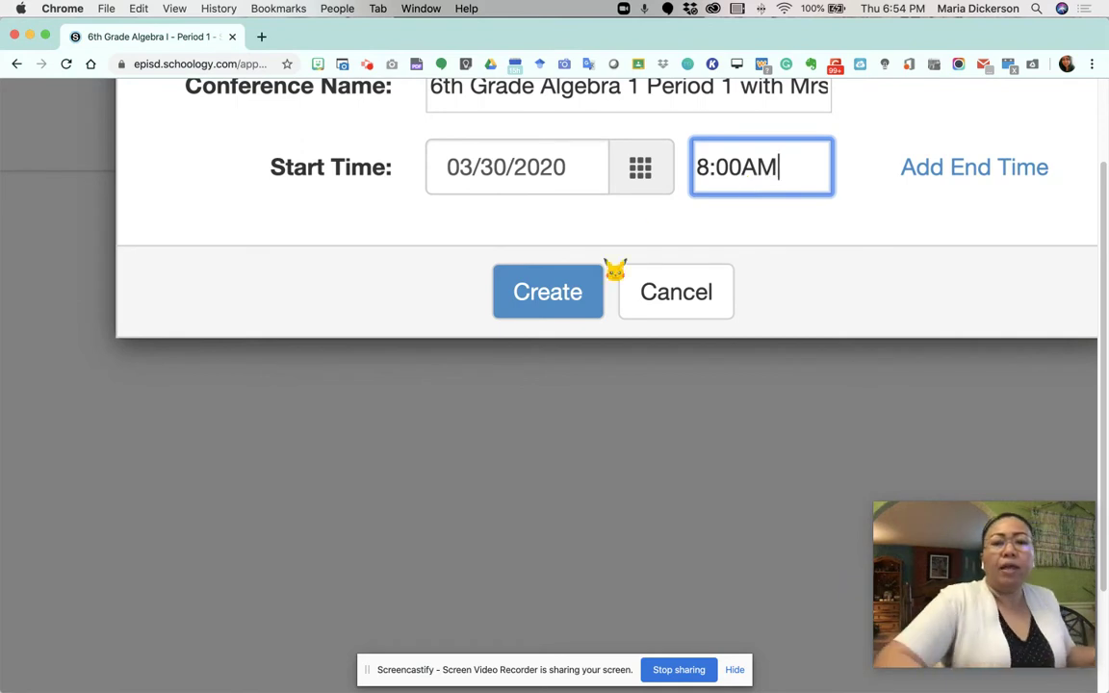
pyautogui.click(566, 294)
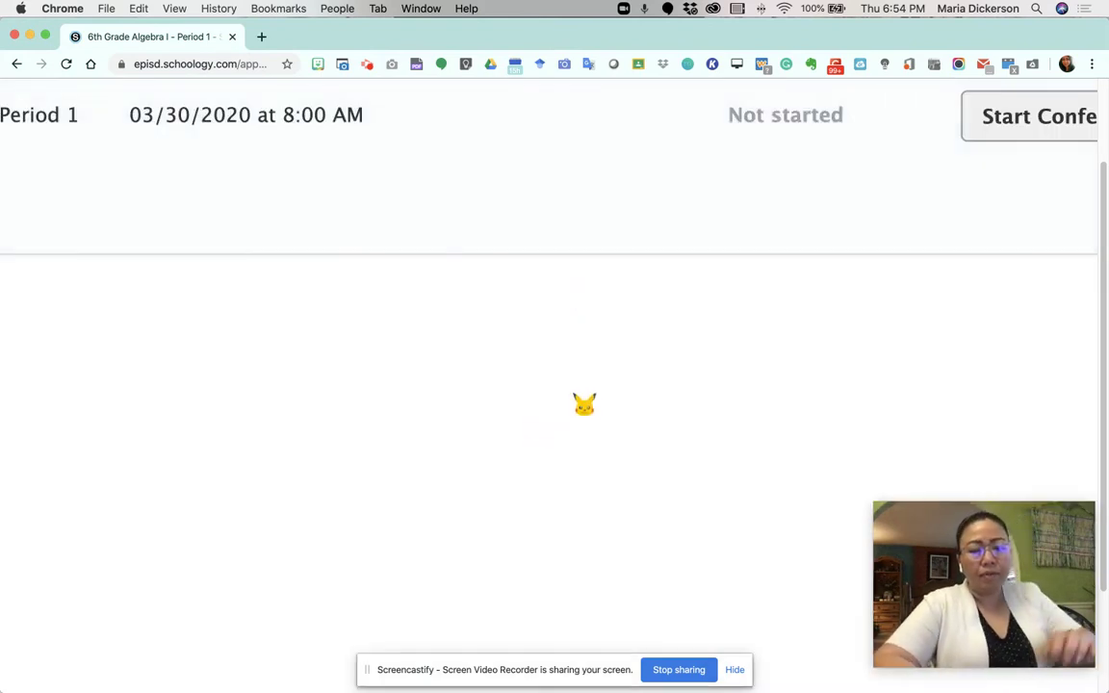
# Look over the new conference's entry, open its details for editing, and close them without changing anything
pyautogui.scroll(-5, 585, 405)
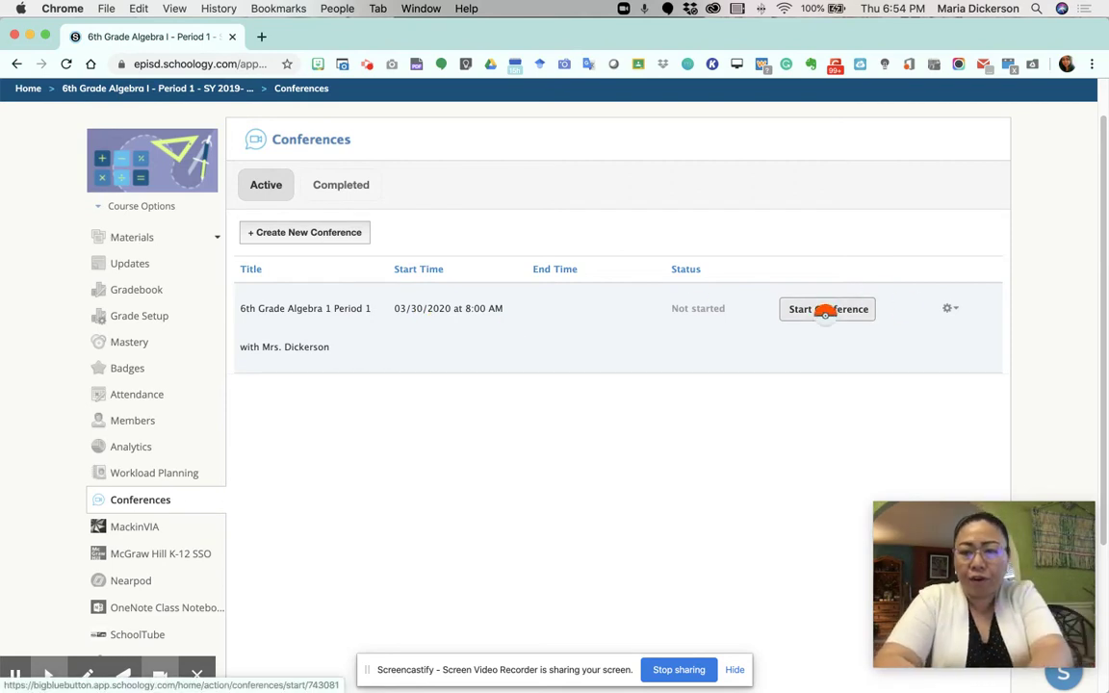
pyautogui.scroll(5, 826, 311)
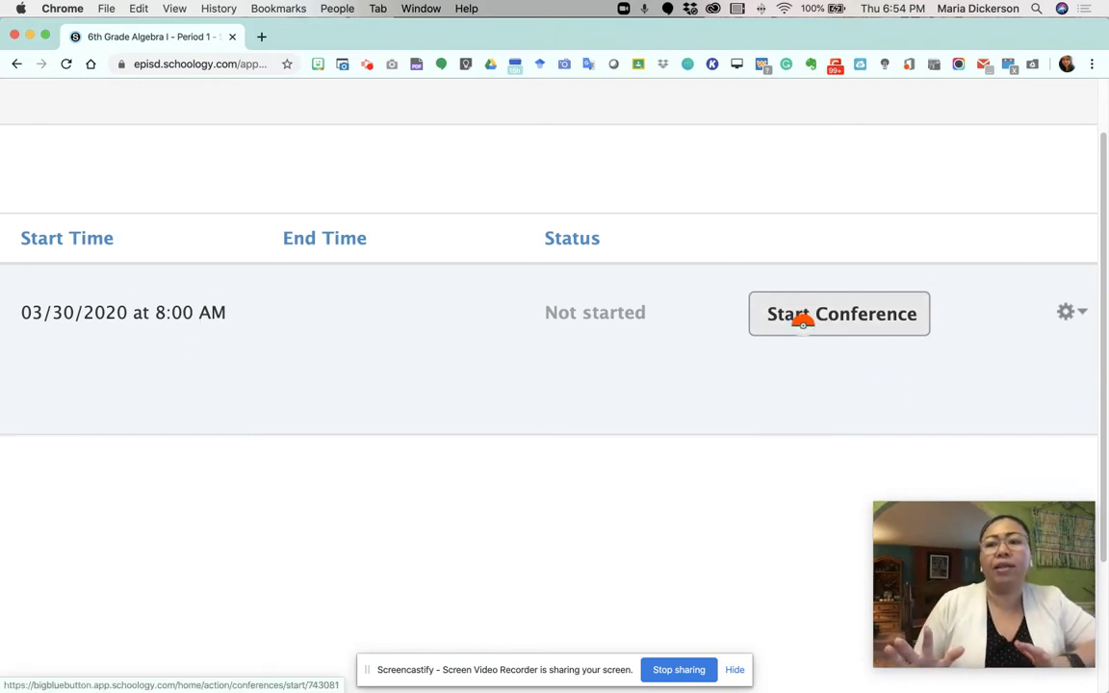
pyautogui.hscroll(3, 936, 364)
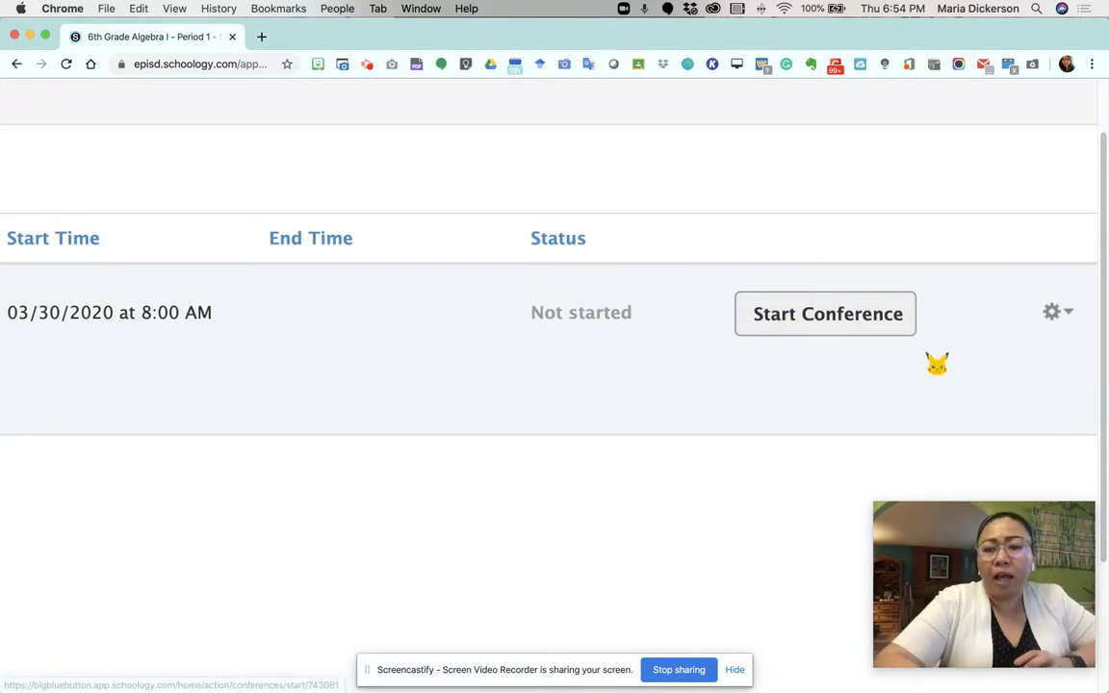
pyautogui.click(938, 316)
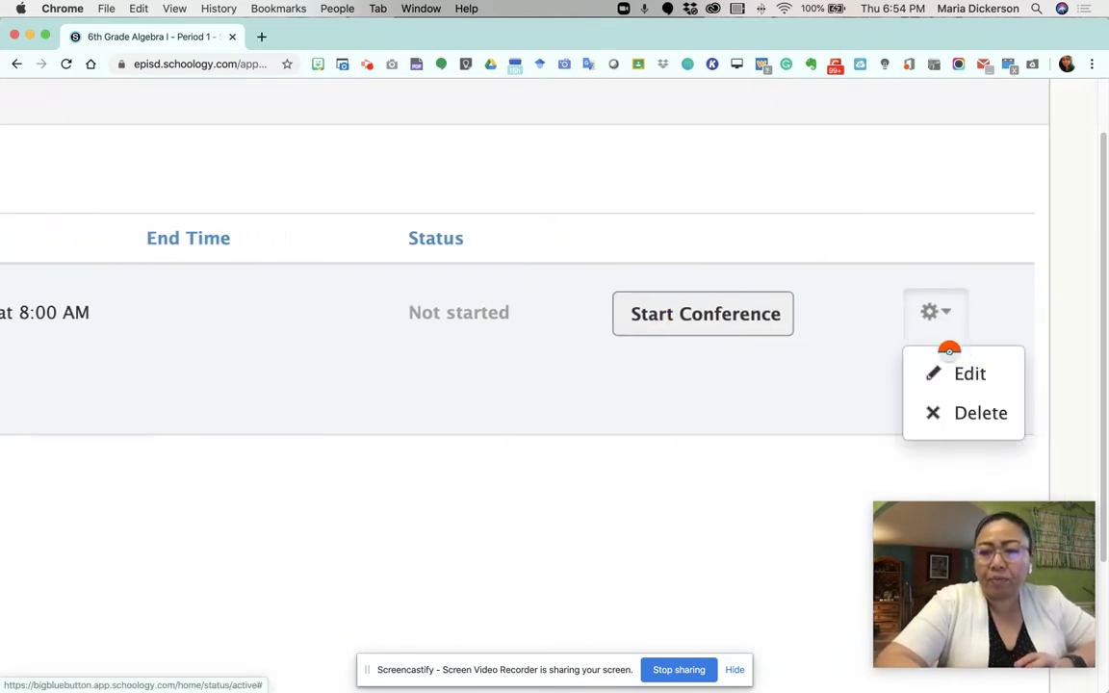
pyautogui.click(982, 383)
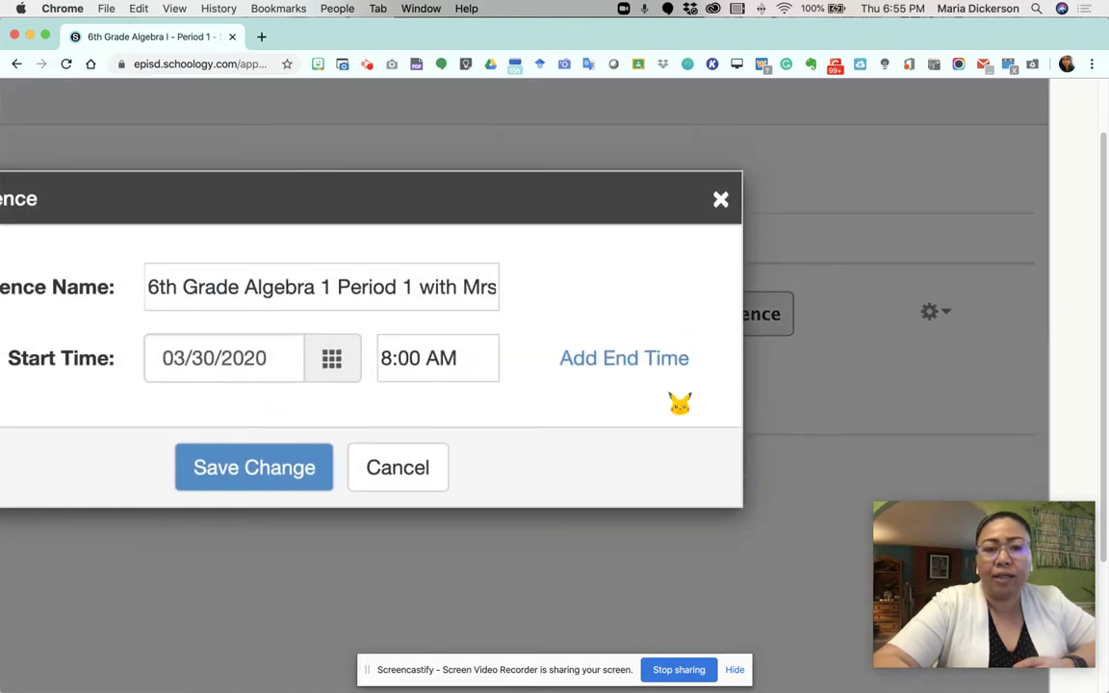
pyautogui.hscroll(-3, 681, 395)
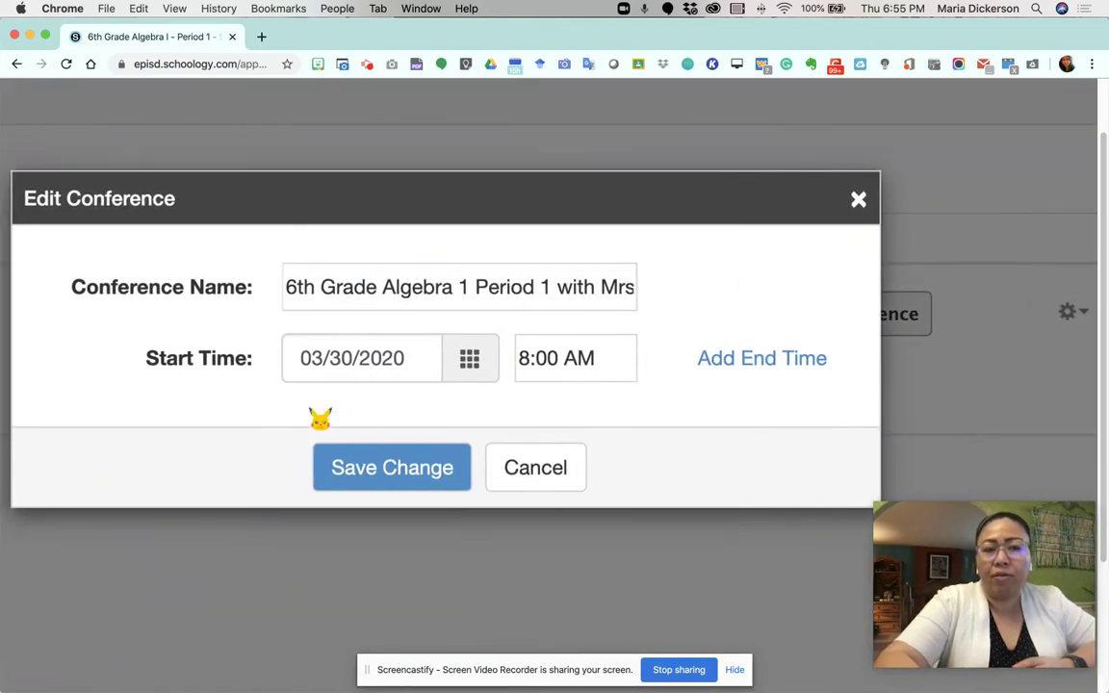
pyautogui.click(549, 445)
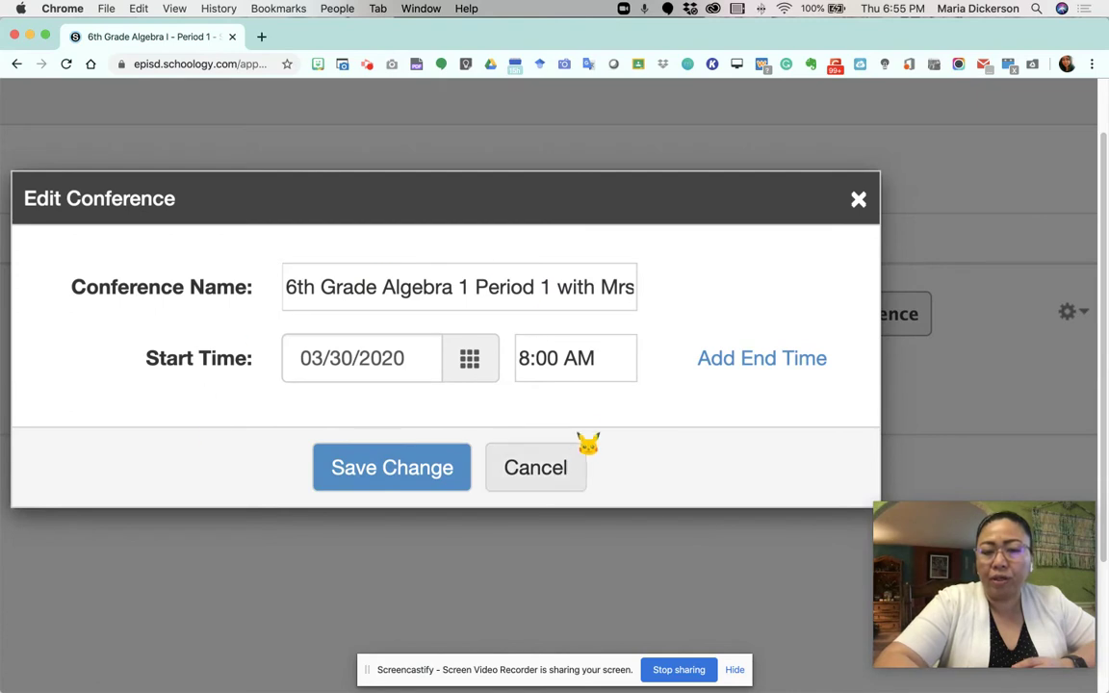
pyautogui.click(427, 468)
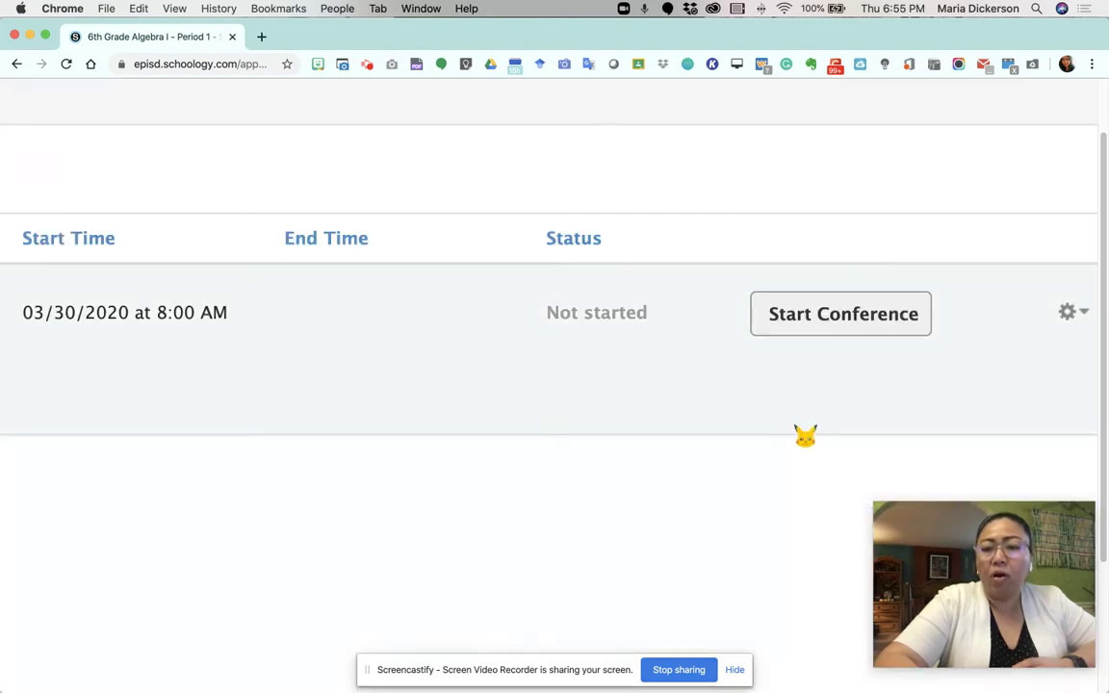
# Check the edit and delete options offered for the conference without choosing either, and return to the whole conference list
pyautogui.hscroll(3, 805, 435)
pyautogui.click(973, 314)
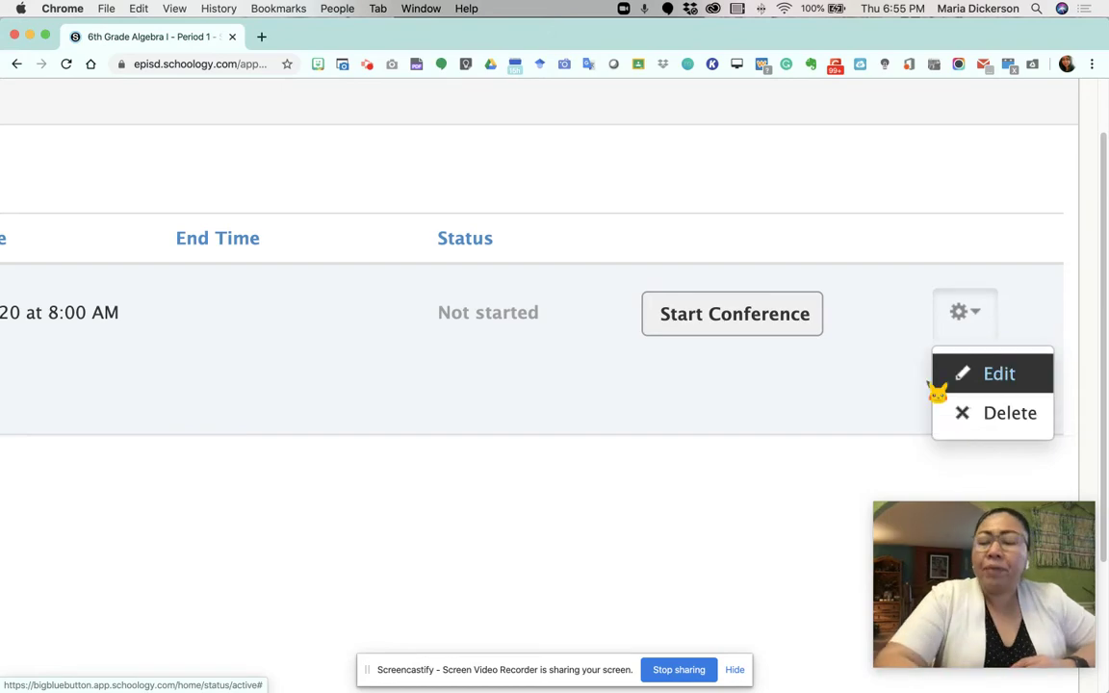
pyautogui.click(811, 457)
pyautogui.scroll(-5, 806, 456)
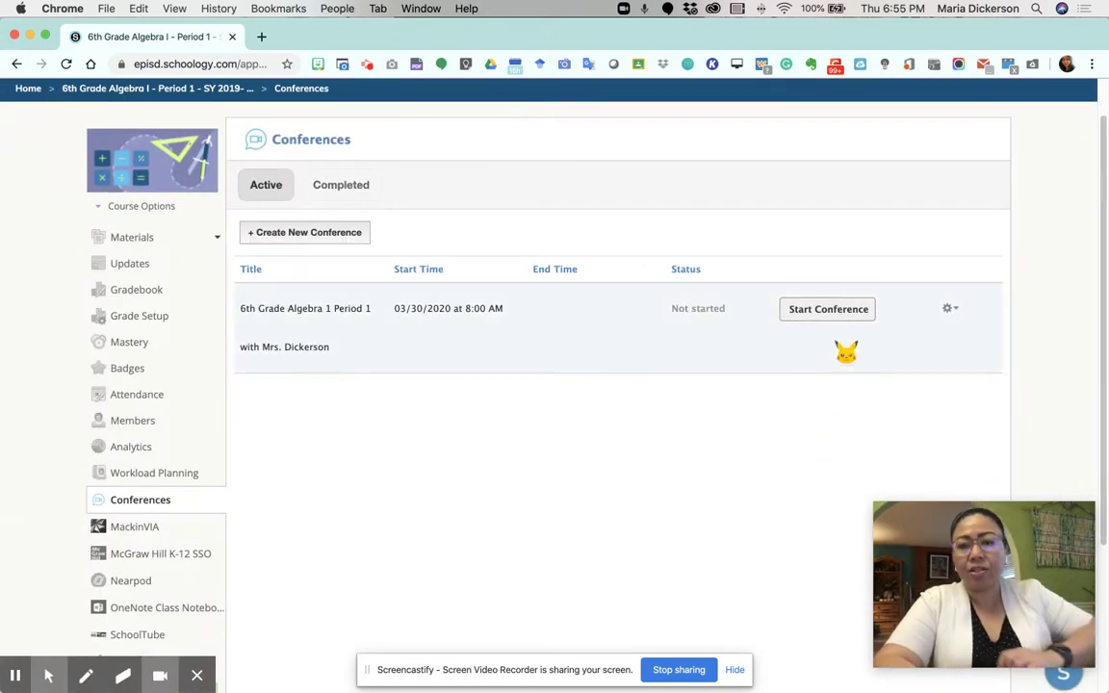
# Start the conference and join its audio by microphone, allowing microphone access and confirming the echo test
pyautogui.click(828, 309)
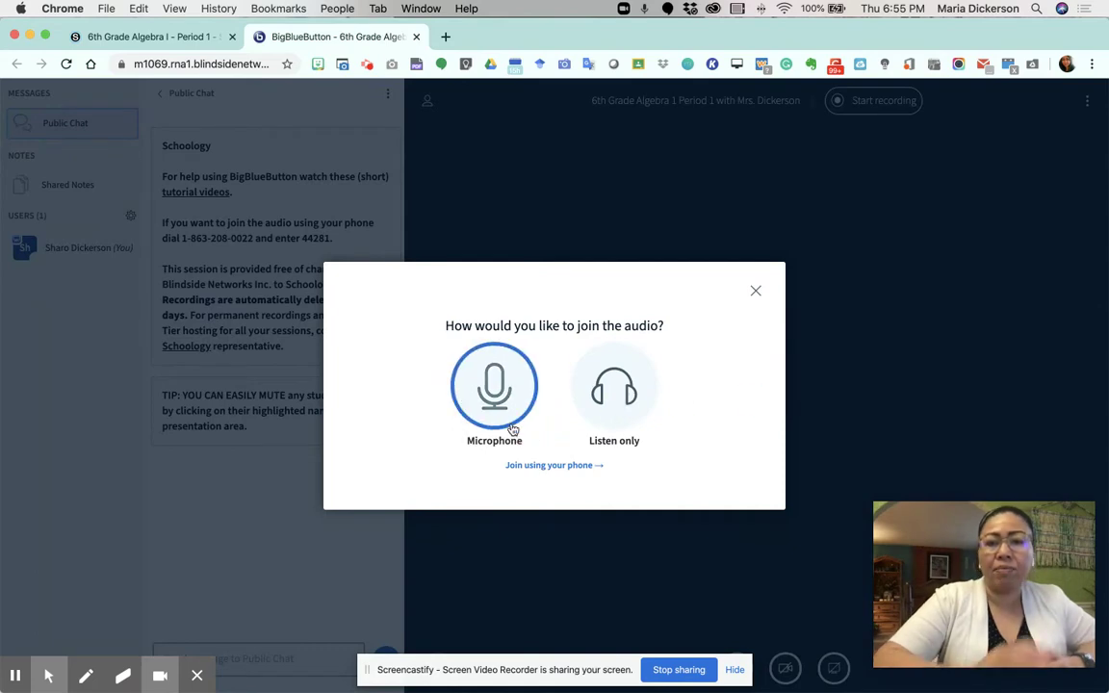
pyautogui.scroll(5, 513, 430)
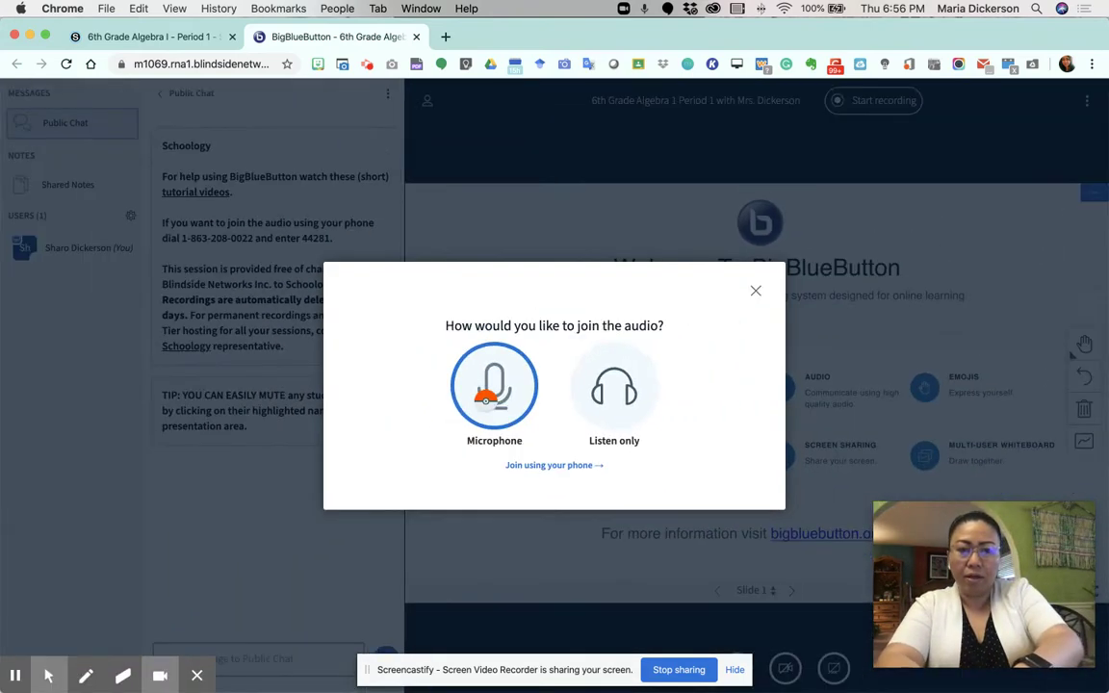
pyautogui.click(486, 387)
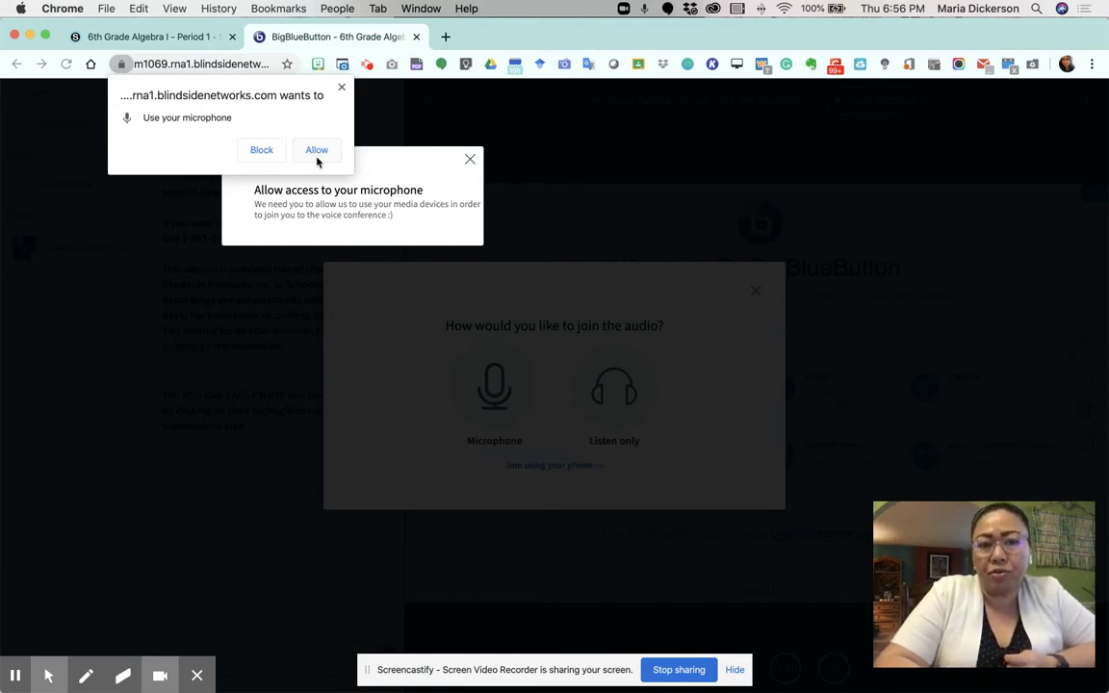
pyautogui.click(316, 150)
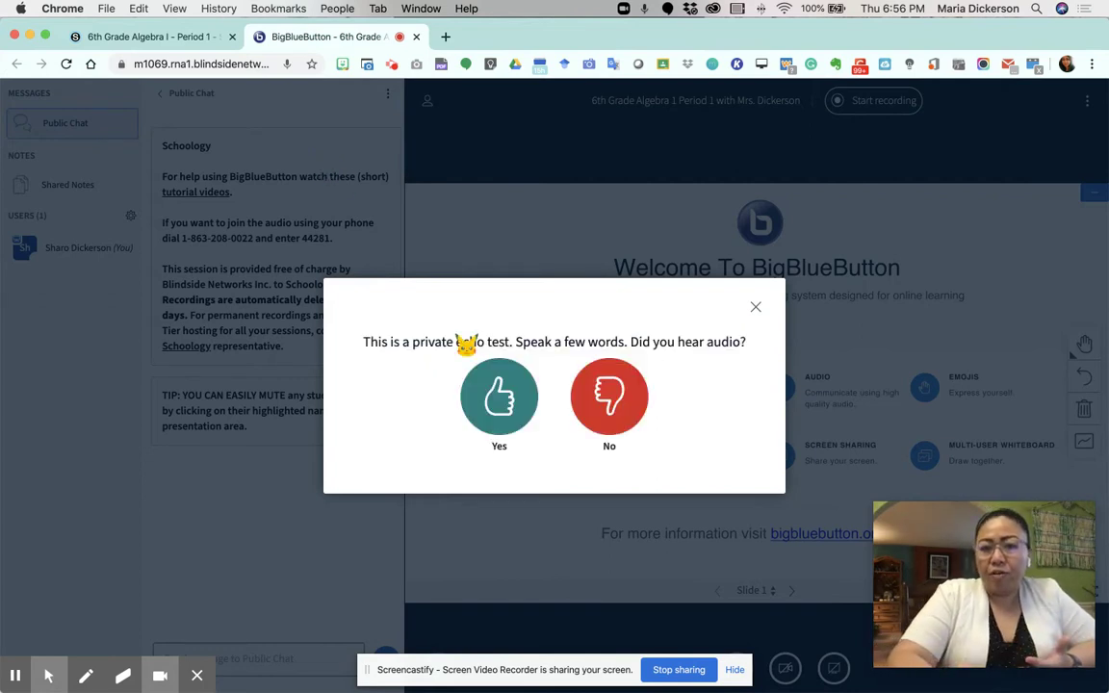
pyautogui.click(498, 395)
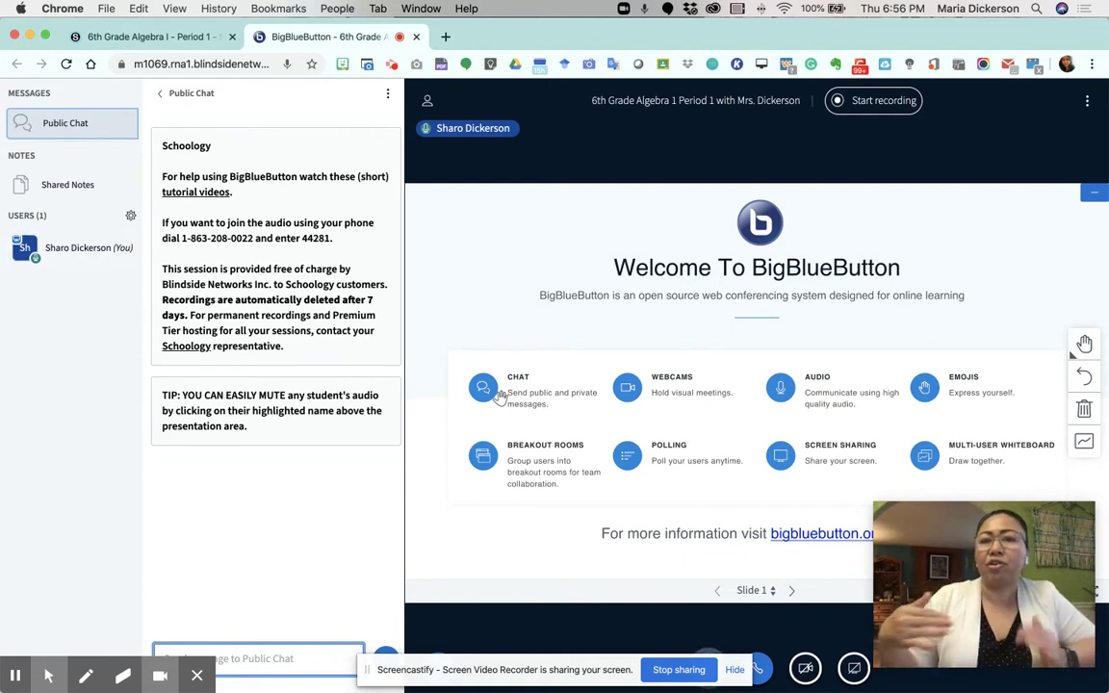
# Examine the BigBlueButton meeting's user list, public chat and shared notes areas
pyautogui.click(80, 268)
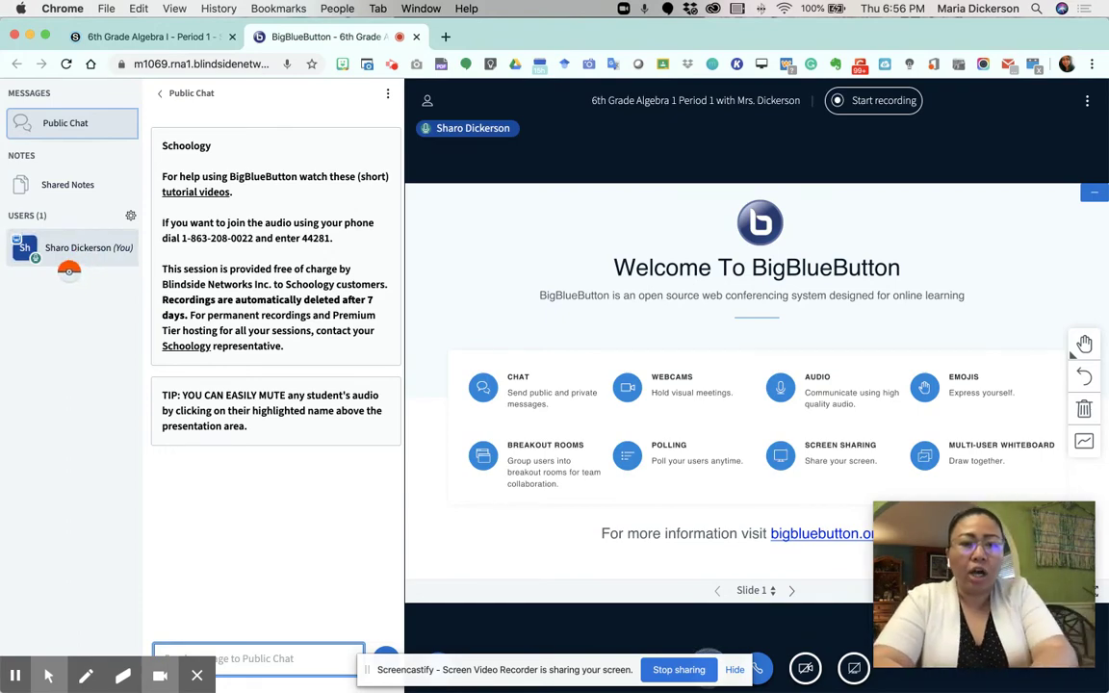
pyautogui.scroll(5, 68, 269)
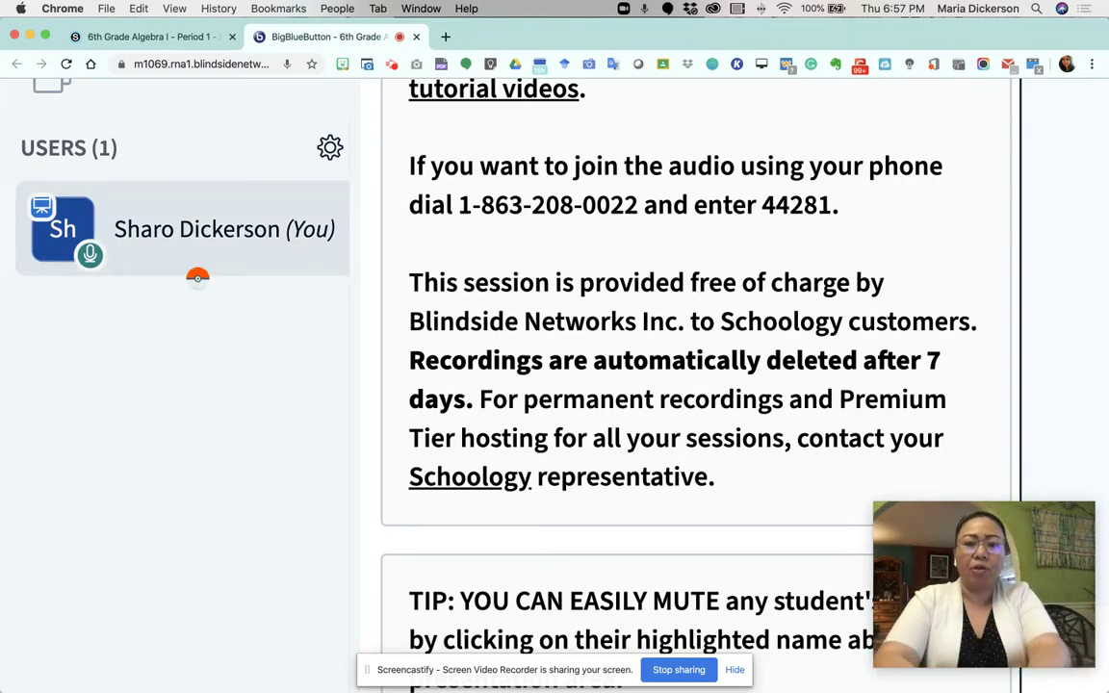
pyautogui.press('super+minus')
pyautogui.press('super+minus')
pyautogui.press('super+minus')
pyautogui.press('super+minus')
pyautogui.press('super+minus')
pyautogui.press('super+minus')
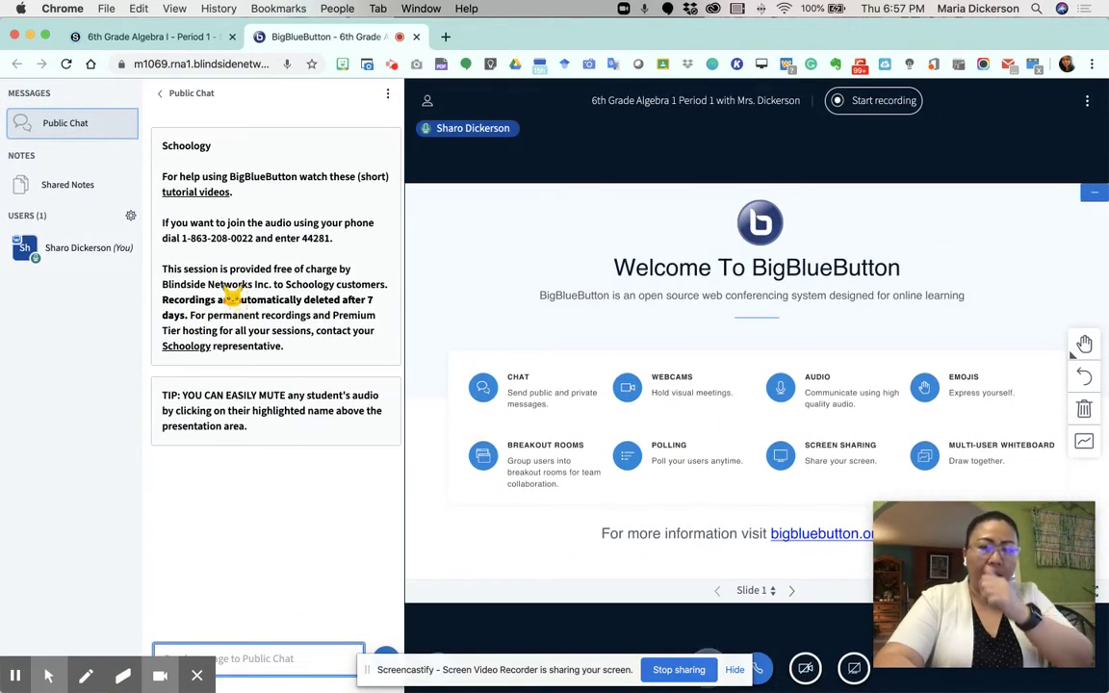
pyautogui.press('super+equal')
pyautogui.press('super+equal')
pyautogui.press('super+equal')
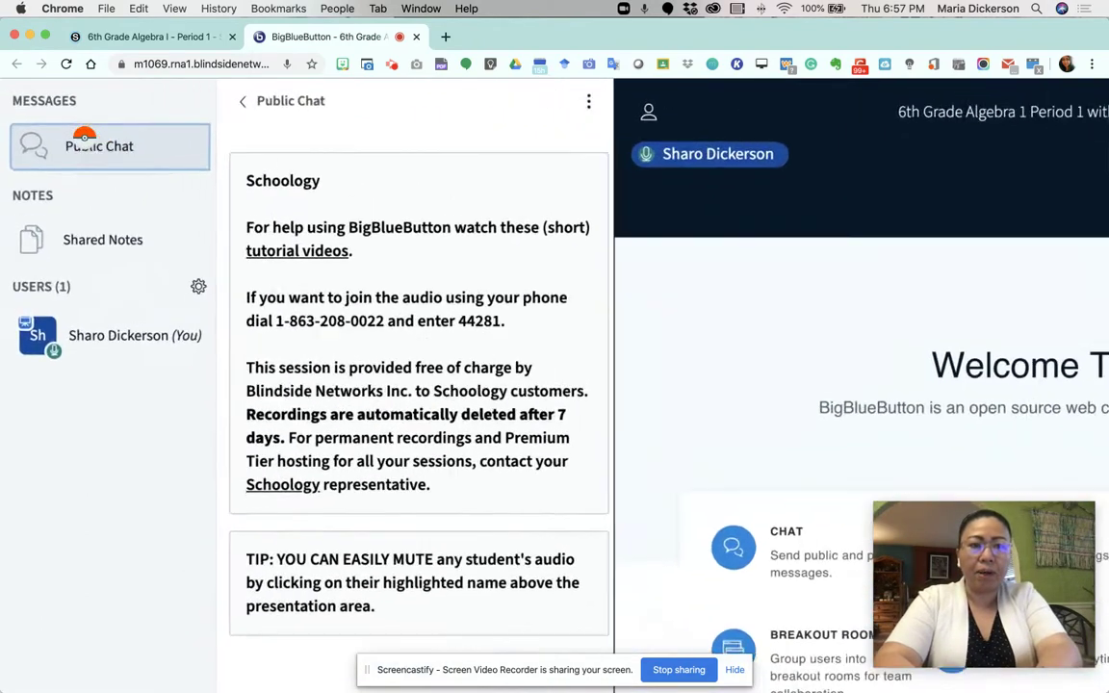
# Check the save, copy and clear options offered for the public chat, and close them without choosing any
pyautogui.press('super+equal')
pyautogui.press('super+equal')
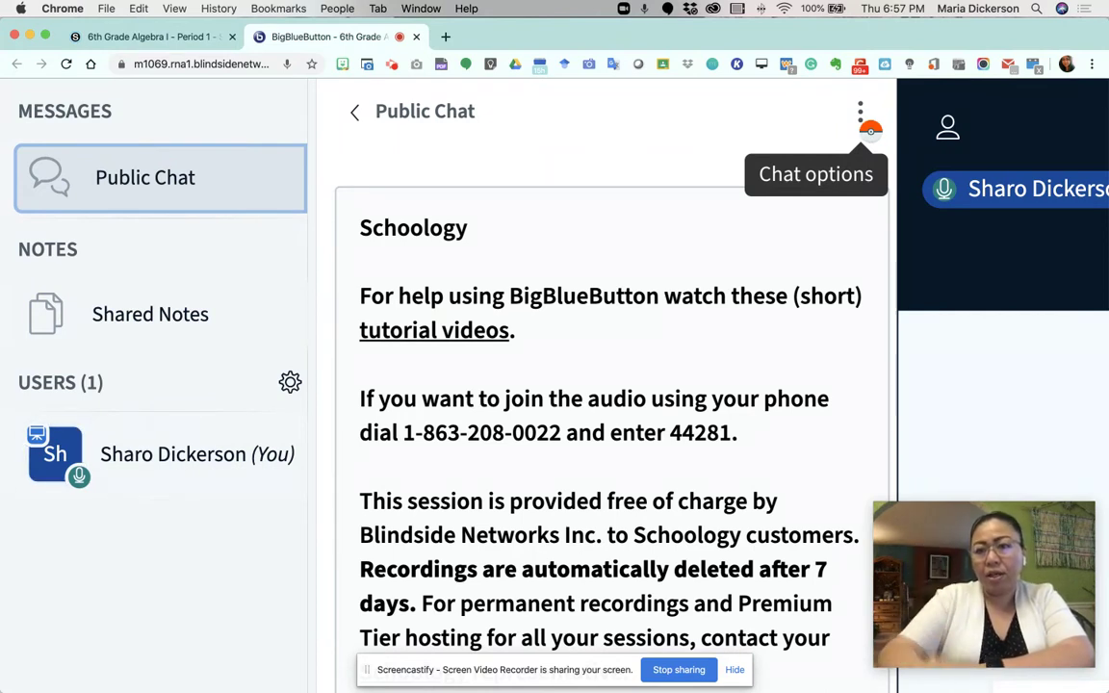
pyautogui.click(868, 125)
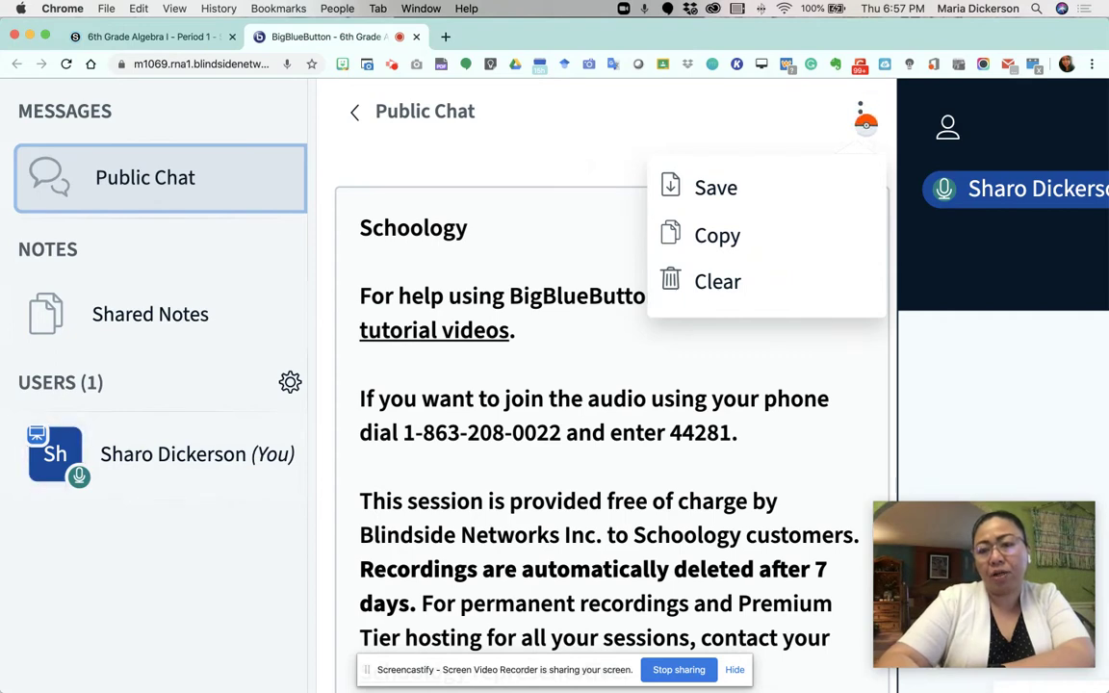
pyautogui.click(539, 197)
# Read the public chat's welcome message on tutorial videos, phone audio and recordings, plus the tip on muting students
pyautogui.scroll(-2, 563, 250)
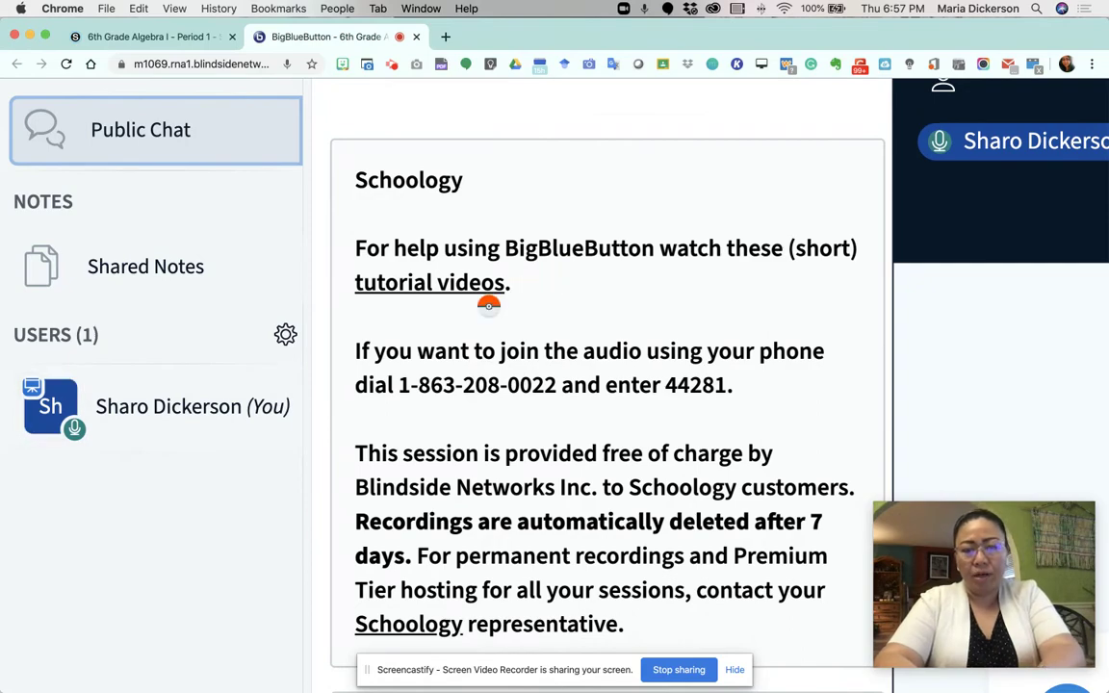
pyautogui.press('super+minus')
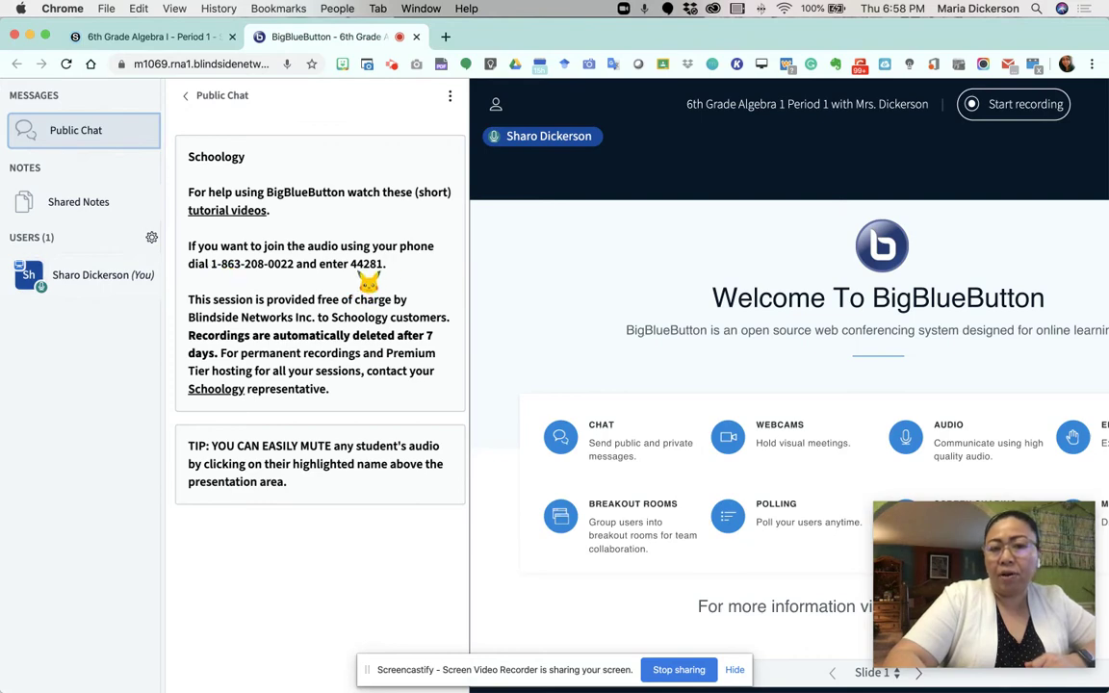
pyautogui.scroll(-3, 342, 342)
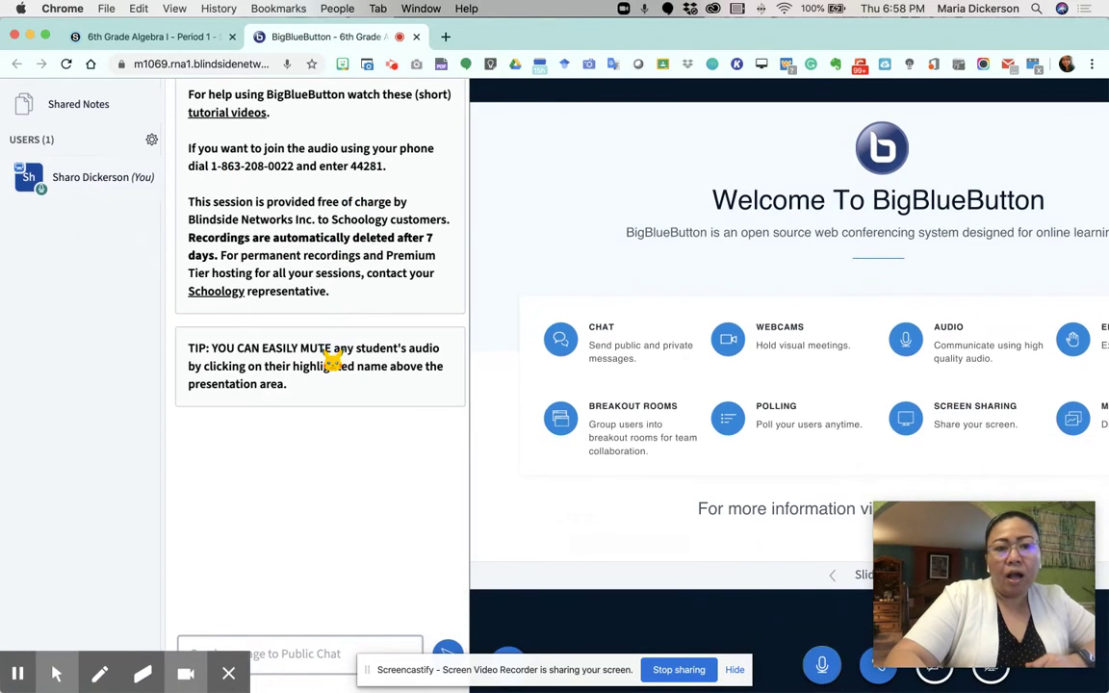
pyautogui.scroll(-1, 328, 317)
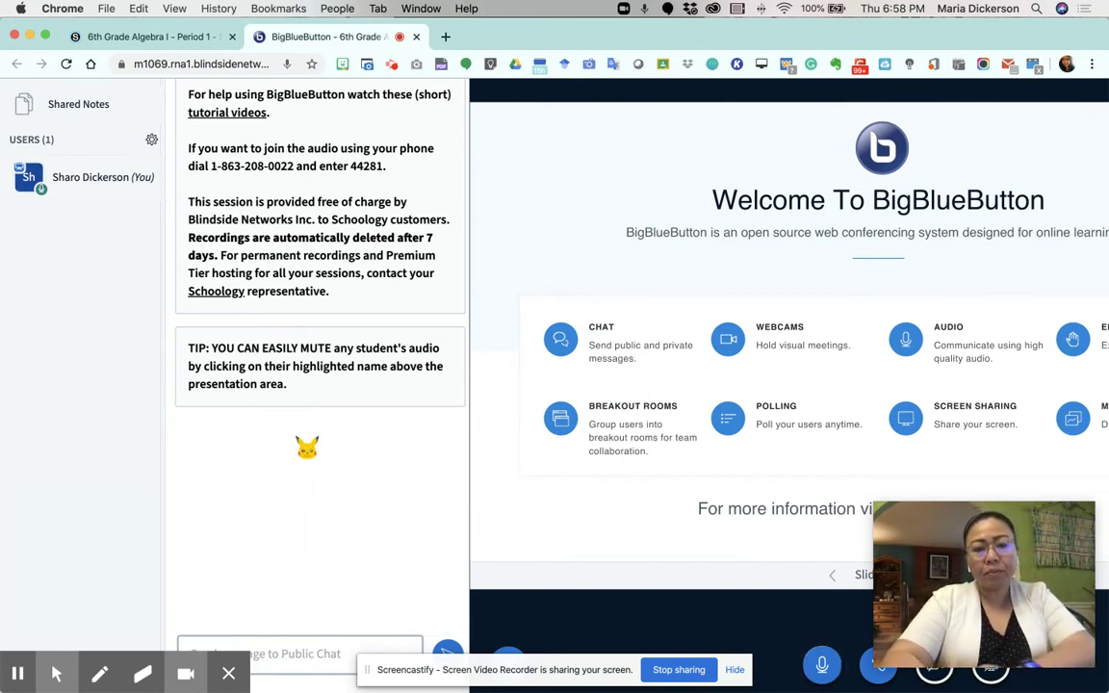
pyautogui.press('super+minus')
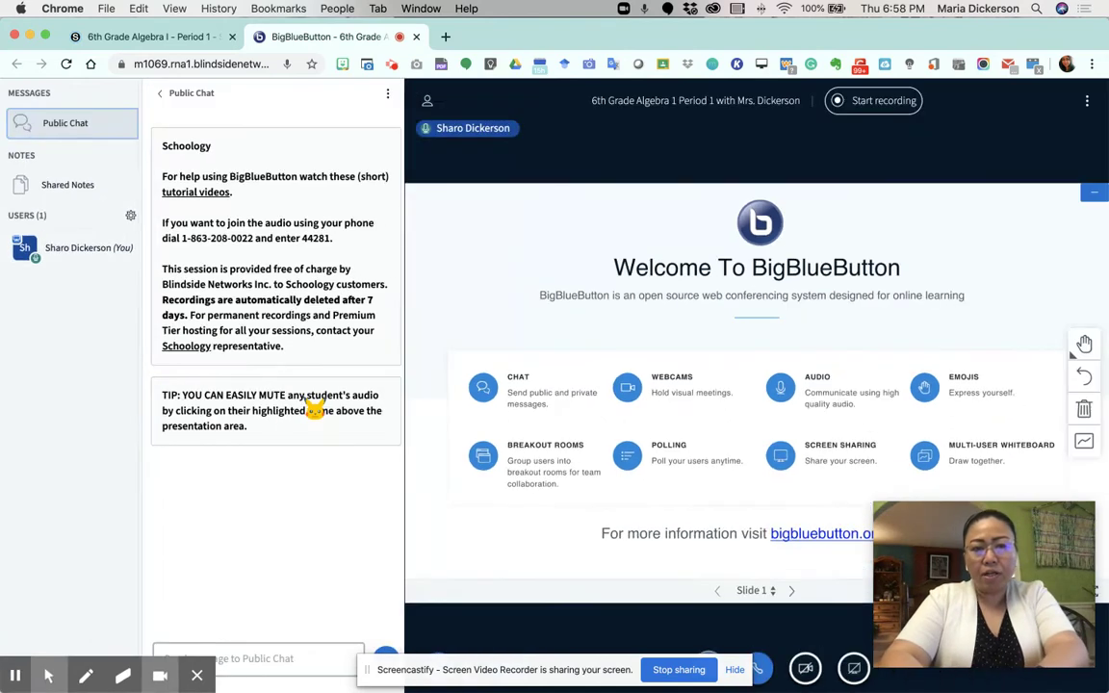
# Open the shared notes and examine the formatting, list, undo and redo tools and the HTML and plain text export options
pyautogui.click(65, 197)
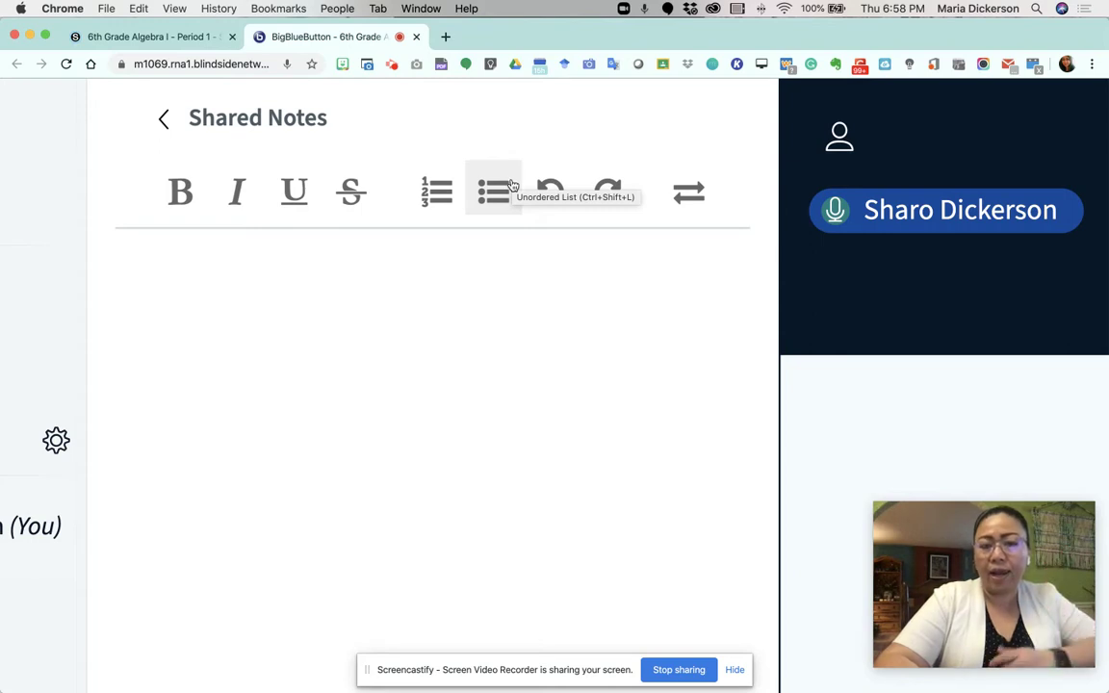
pyautogui.click(559, 206)
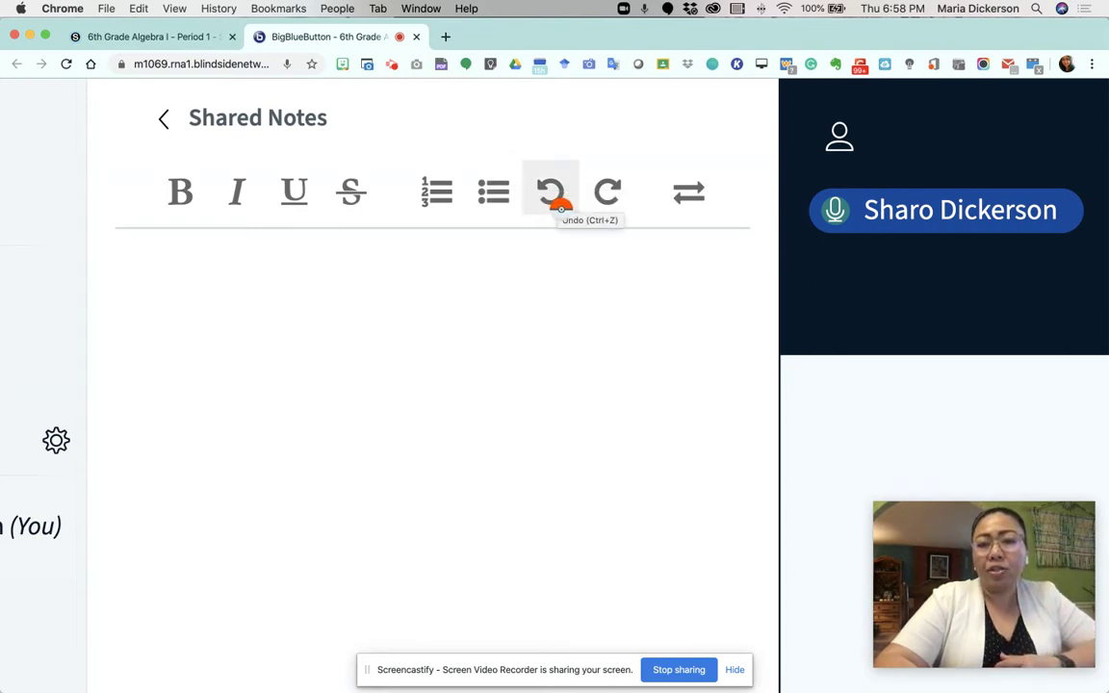
pyautogui.click(613, 202)
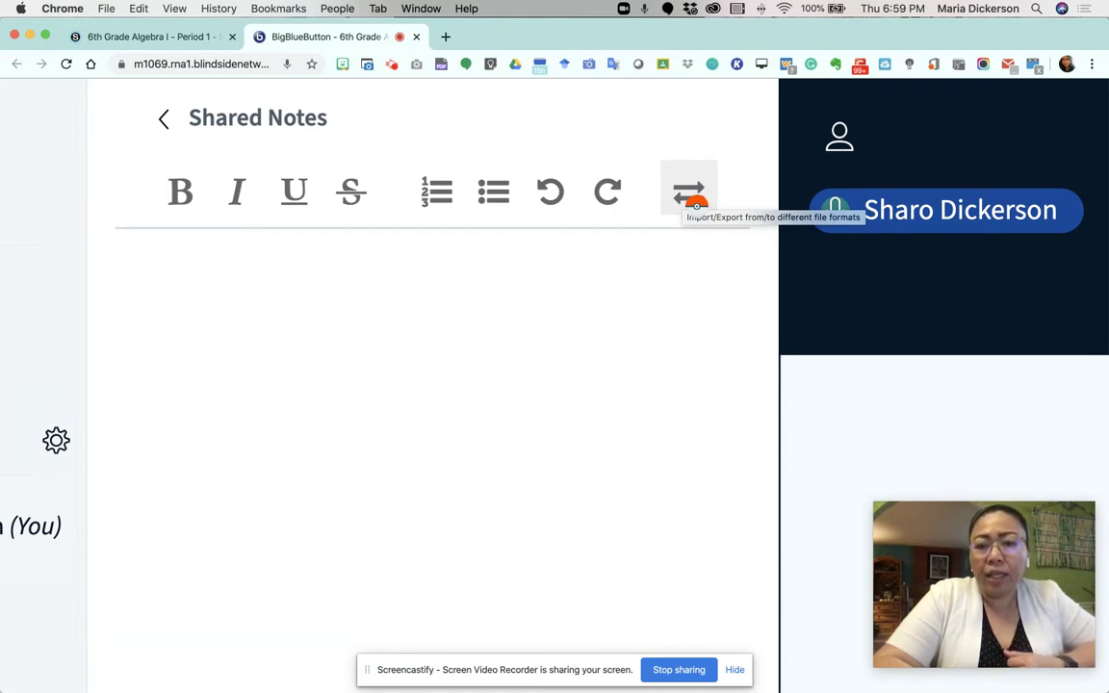
pyautogui.click(694, 212)
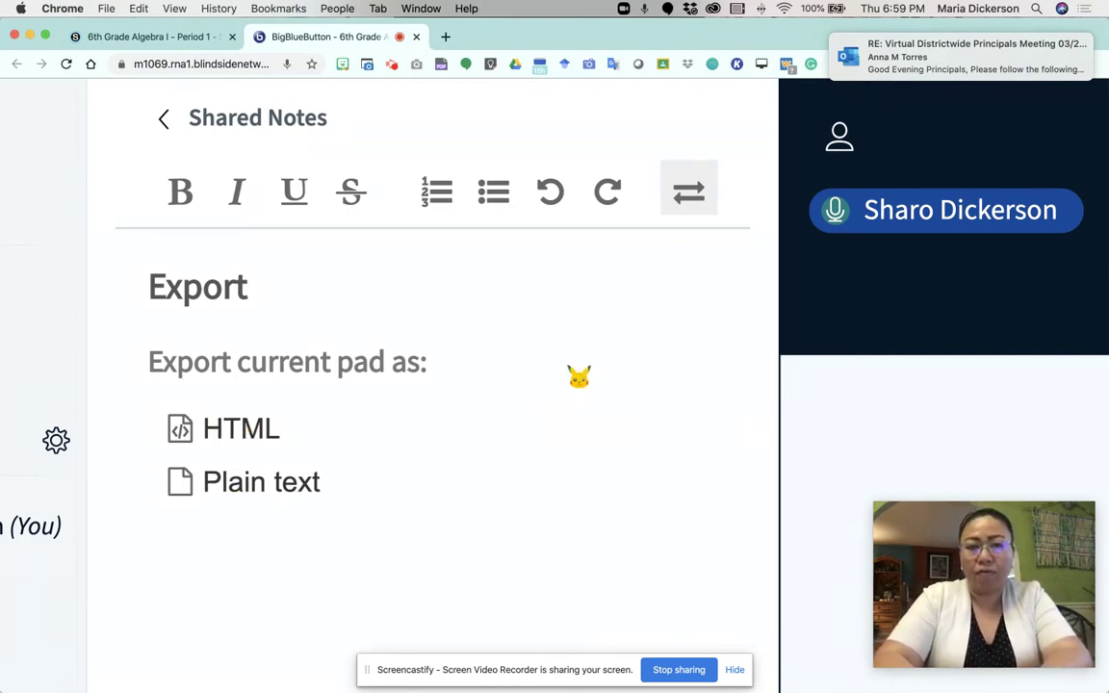
pyautogui.scroll(-5, 576, 378)
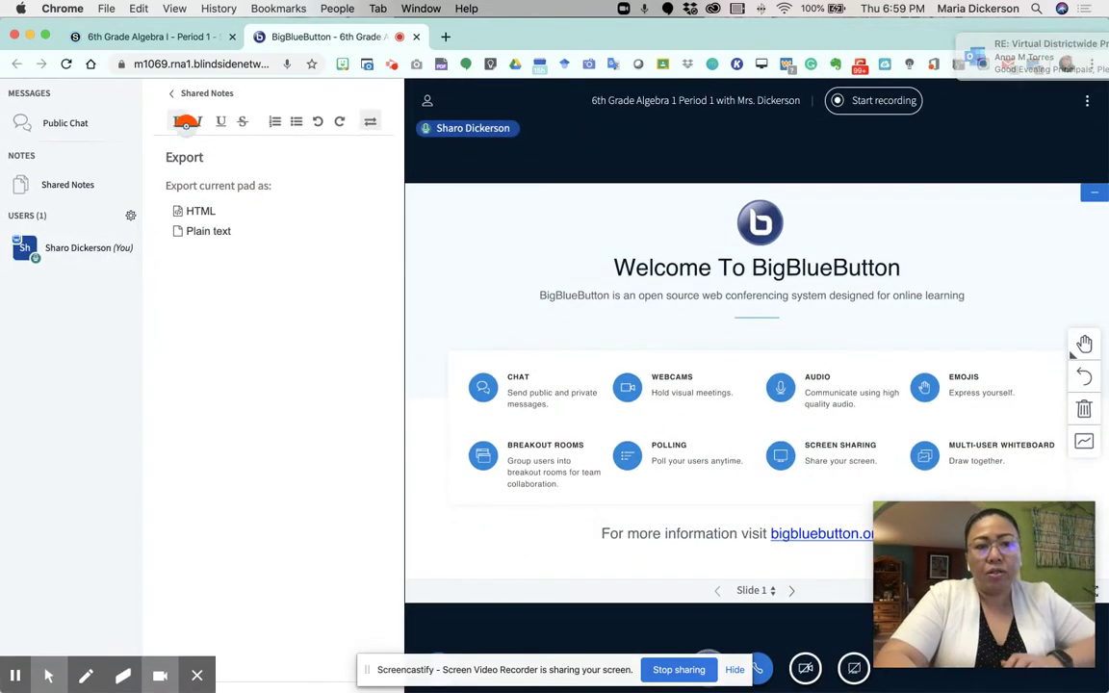
# Return to the public chat, send the message "Hello! How are you? Hope you are all doing great! :)" and view it in the conversation
pyautogui.click(87, 133)
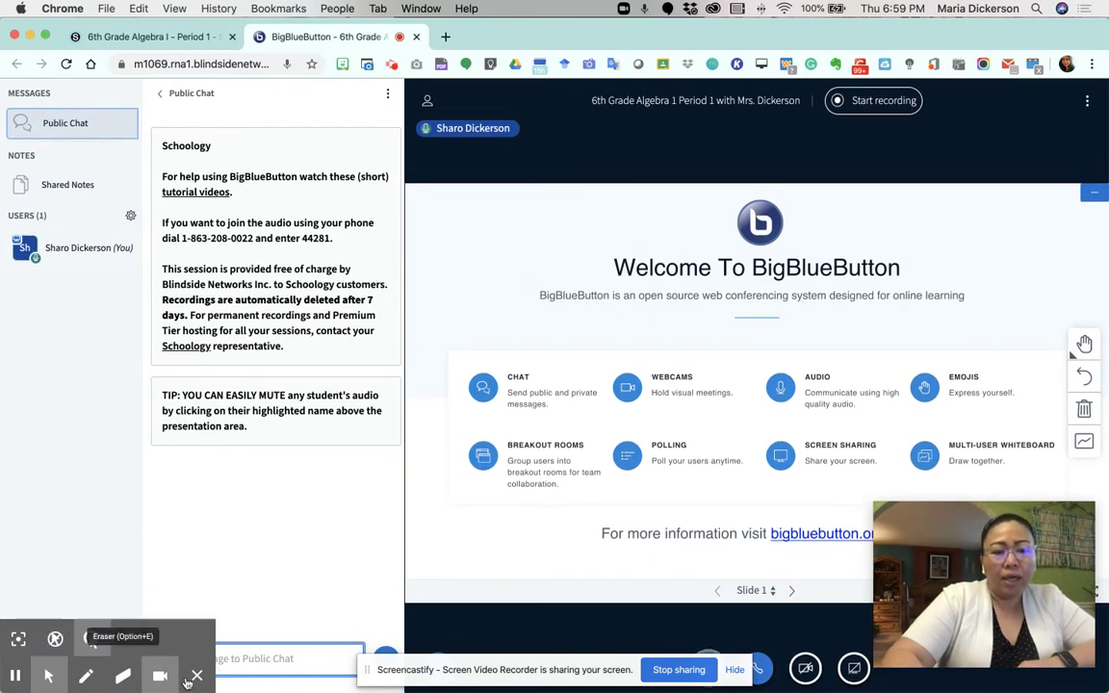
pyautogui.moveTo(205, 662)
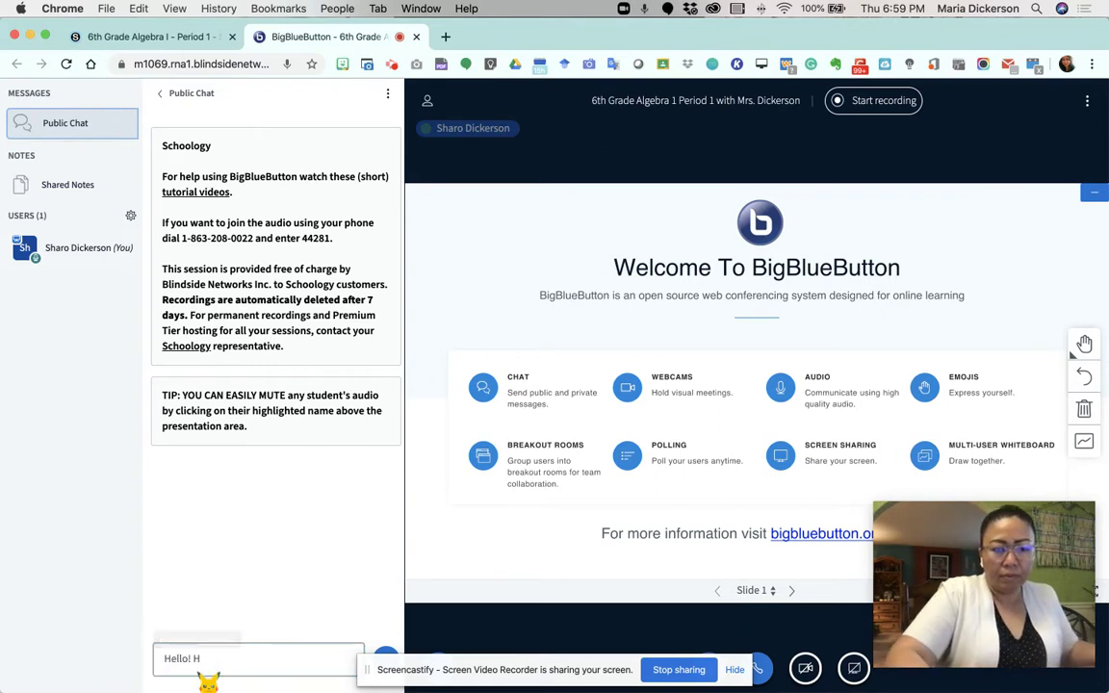
pyautogui.click(231, 662)
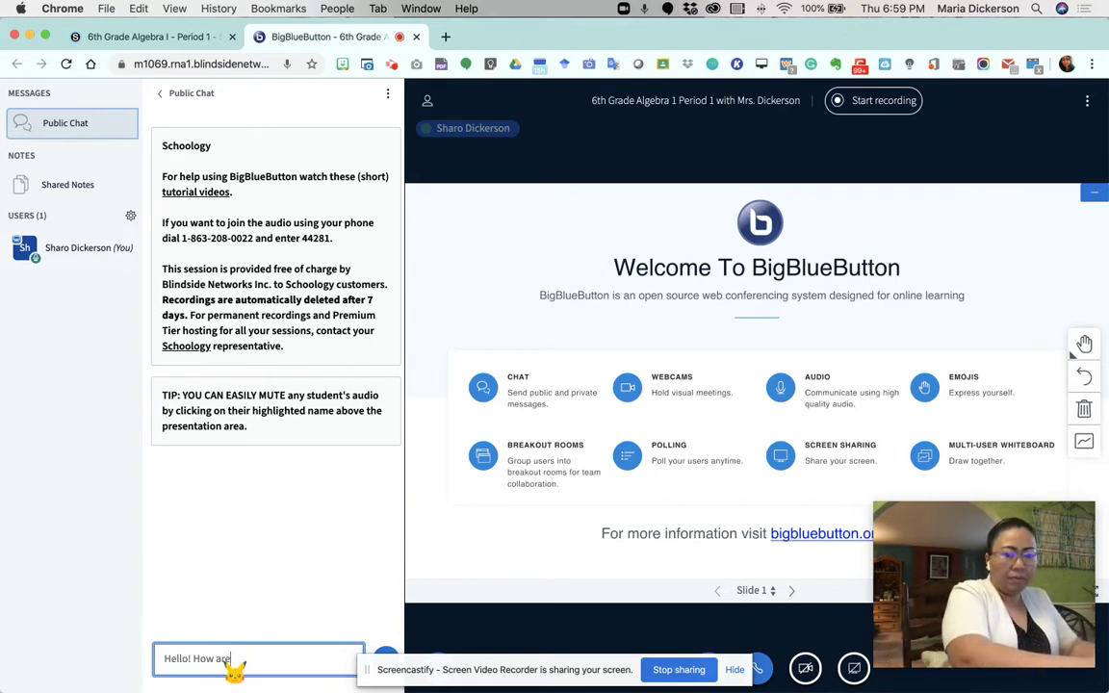
pyautogui.write('ow are you? Hop')
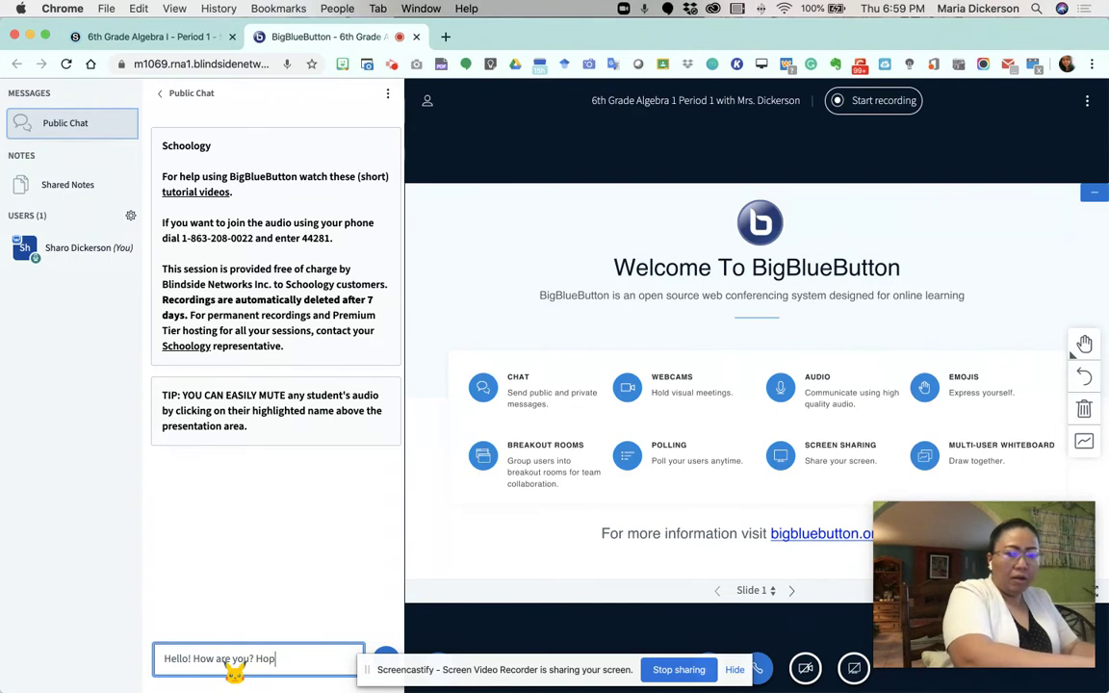
pyautogui.write('e you are a')
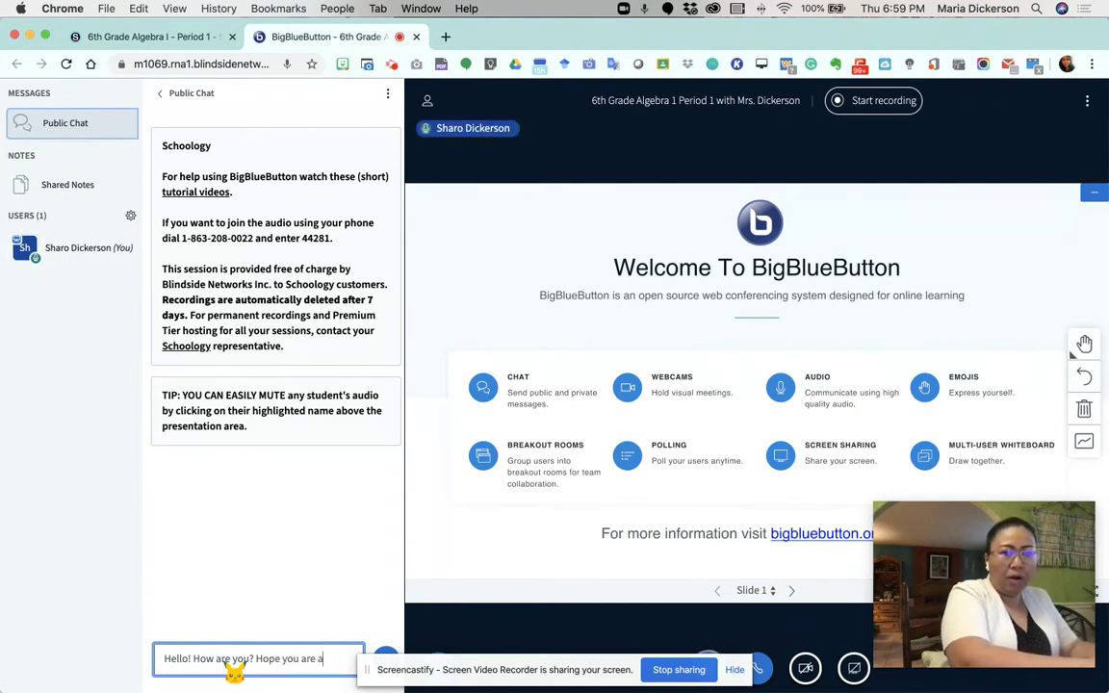
pyautogui.write('ll doing great!')
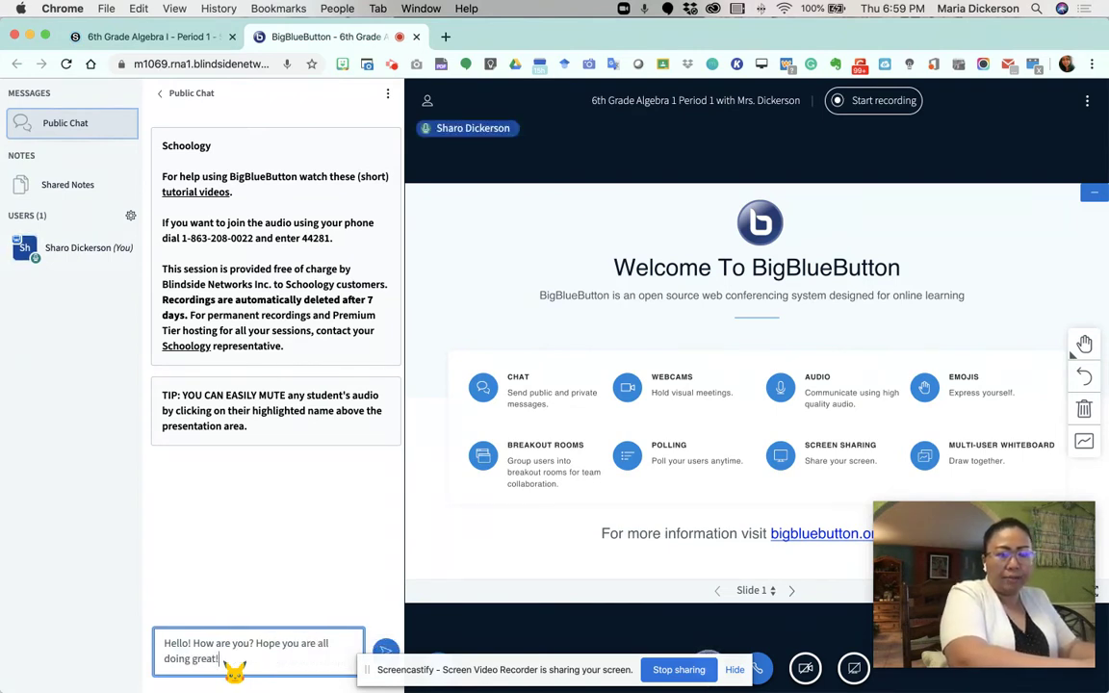
pyautogui.write(' :)')
pyautogui.press('Return')
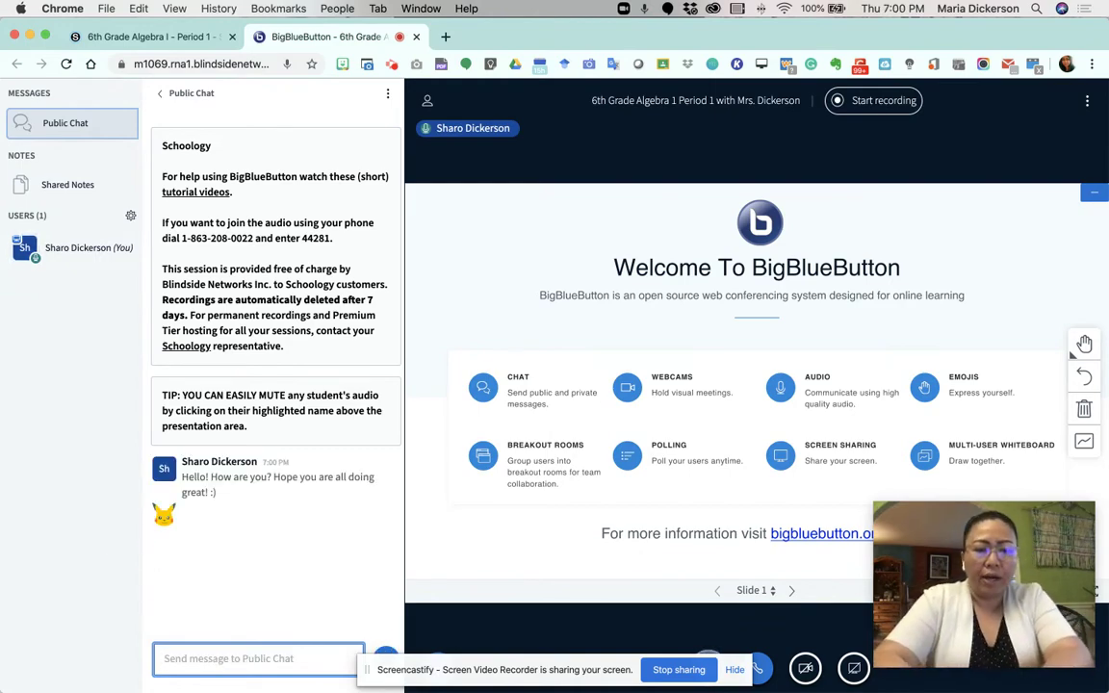
pyautogui.scroll(5, 164, 506)
pyautogui.scroll(-4, 193, 511)
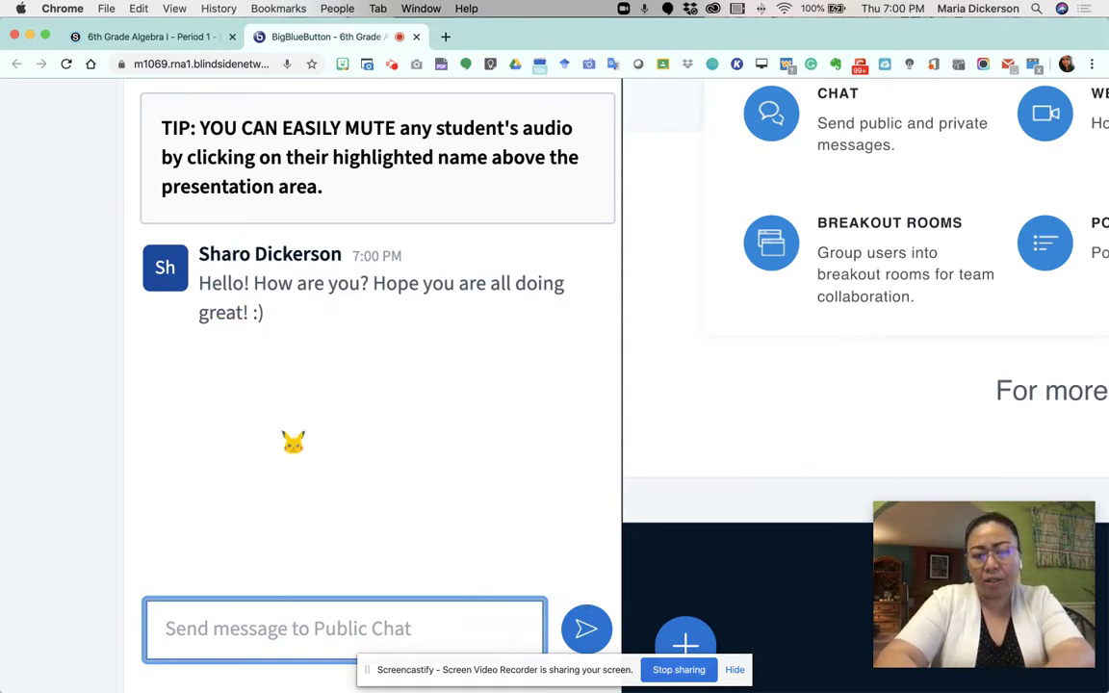
pyautogui.press('super+minus')
pyautogui.press('super+minus')
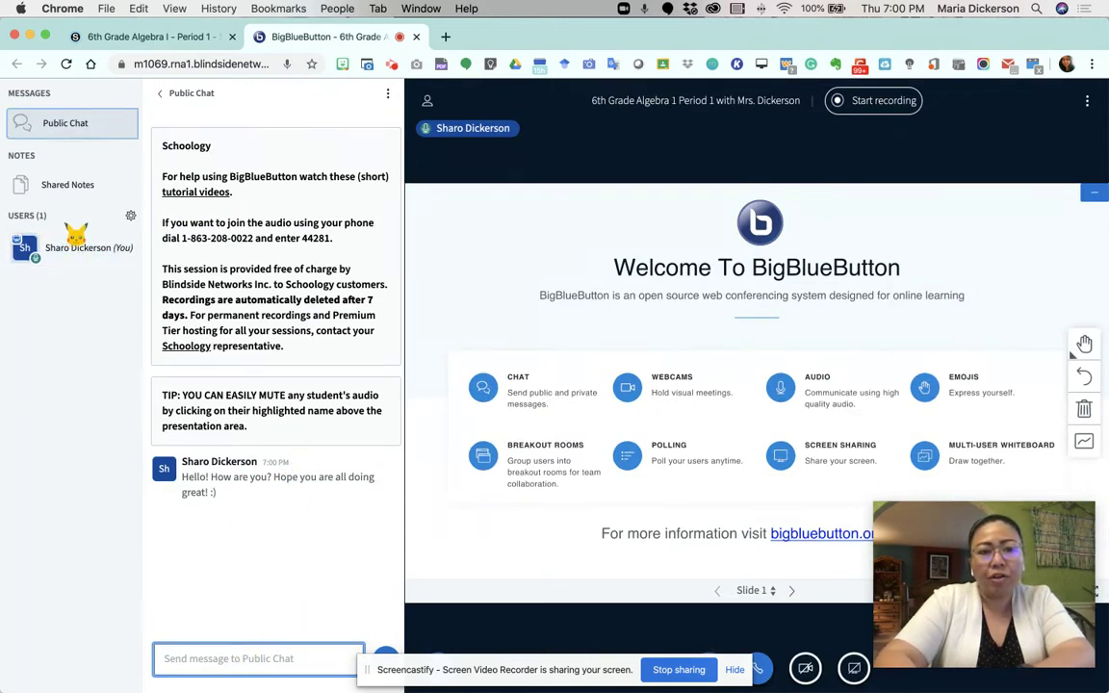
# Check the status and mute options offered for your own entry in the user list, and close them
pyautogui.scroll(5, 113, 206)
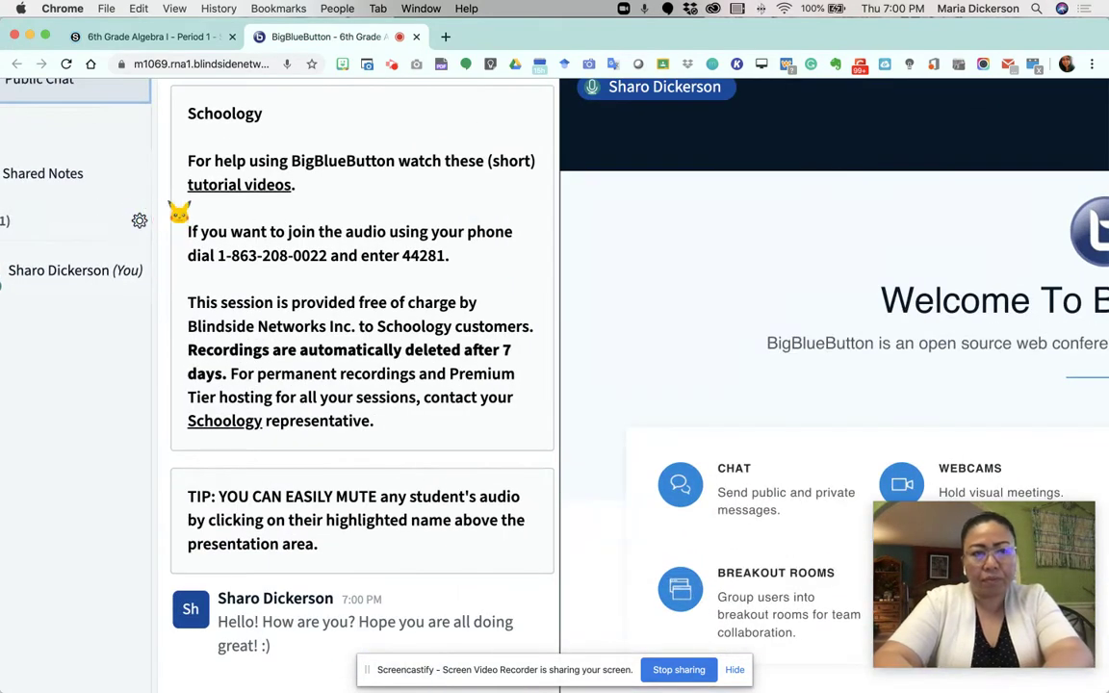
pyautogui.click(70, 262)
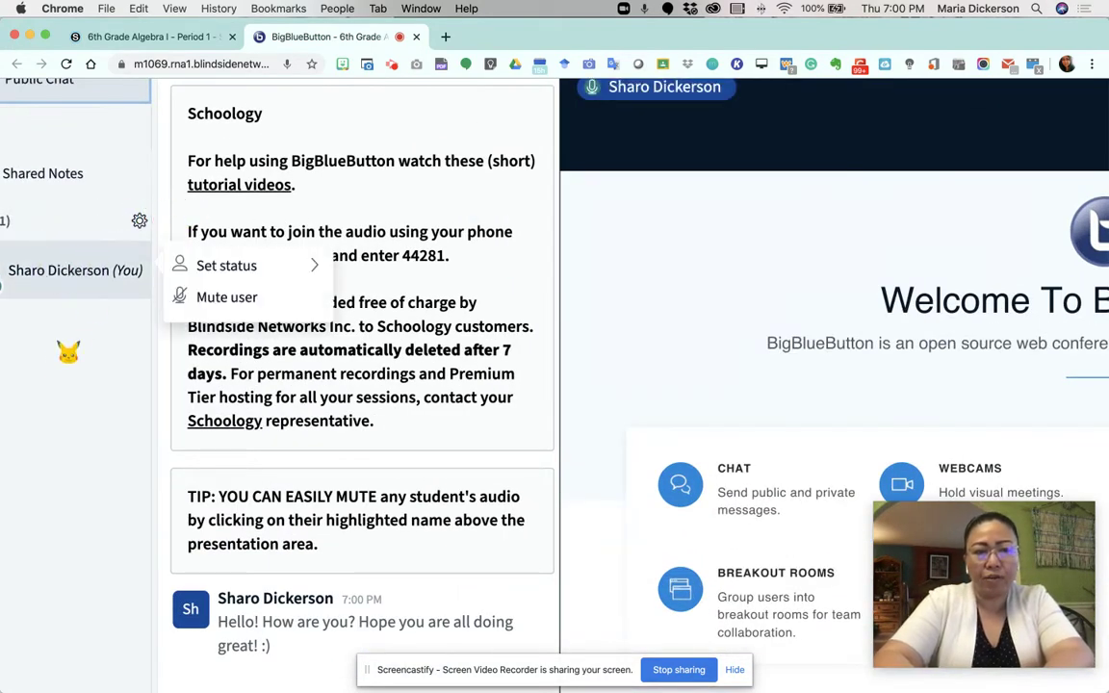
pyautogui.click(96, 352)
pyautogui.hscroll(-3, 58, 356)
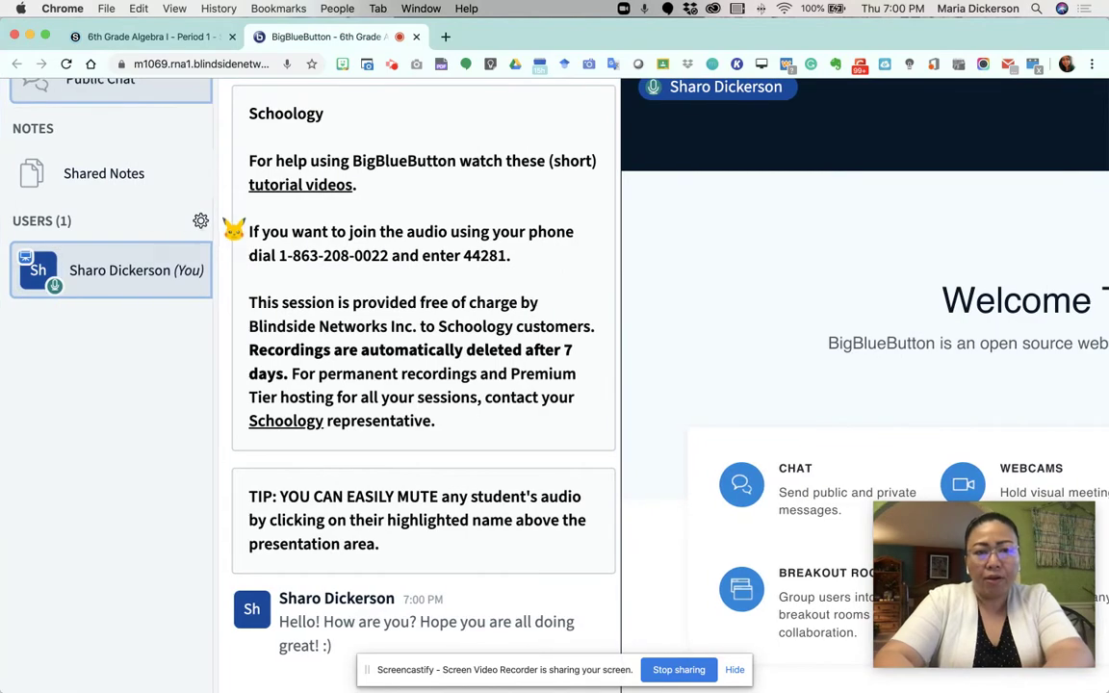
# Examine the options for managing users, from clearing status icons and muting to breakout rooms and closed captions, and close them without choosing any
pyautogui.scroll(5, 213, 178)
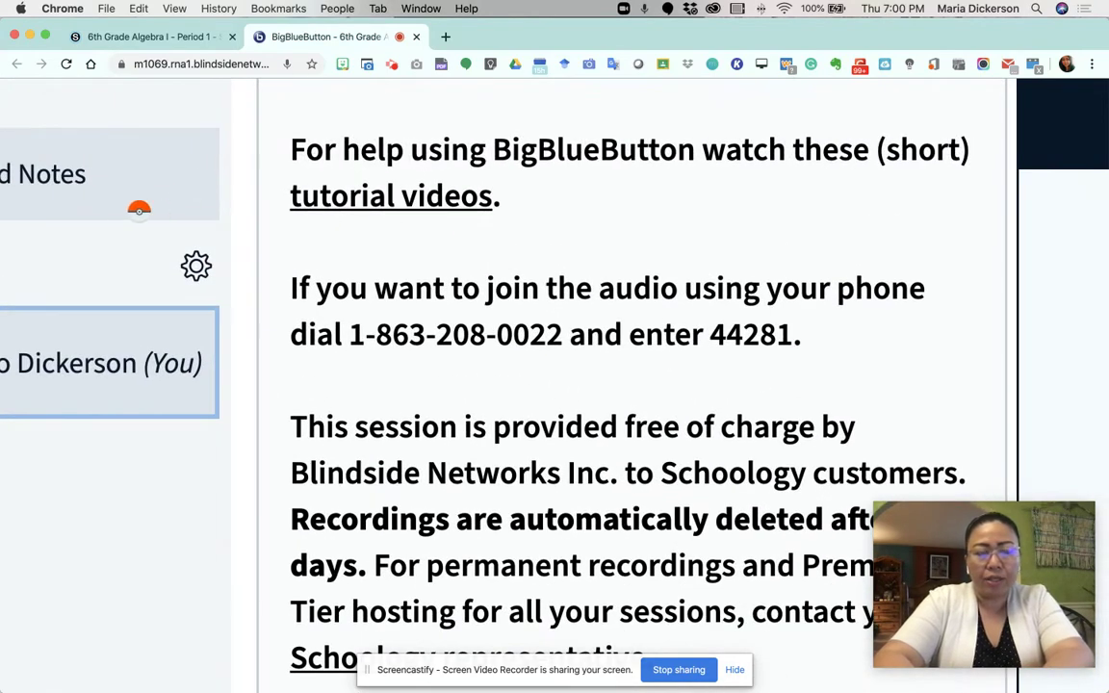
pyautogui.hscroll(-4, 140, 209)
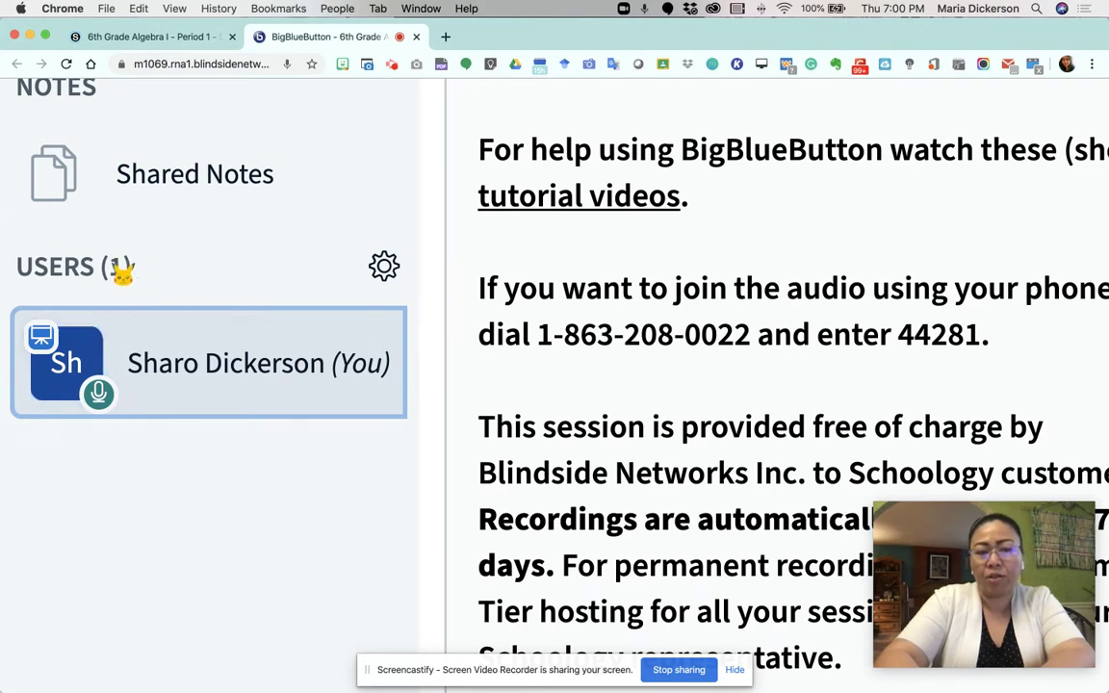
pyautogui.click(385, 267)
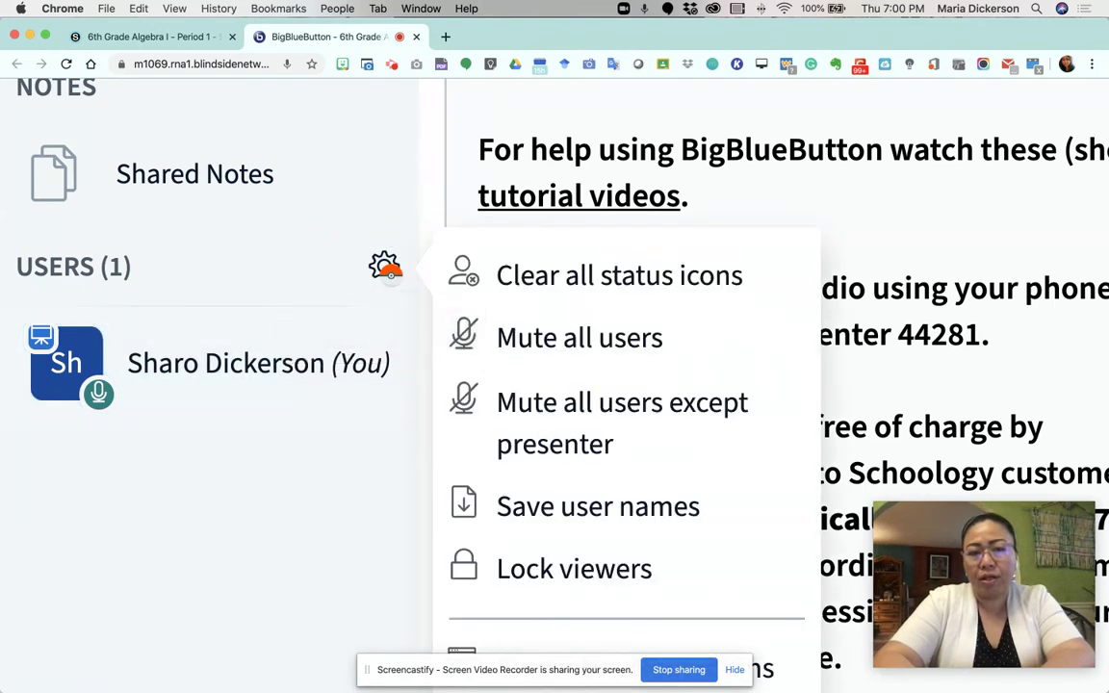
pyautogui.scroll(-3, 408, 366)
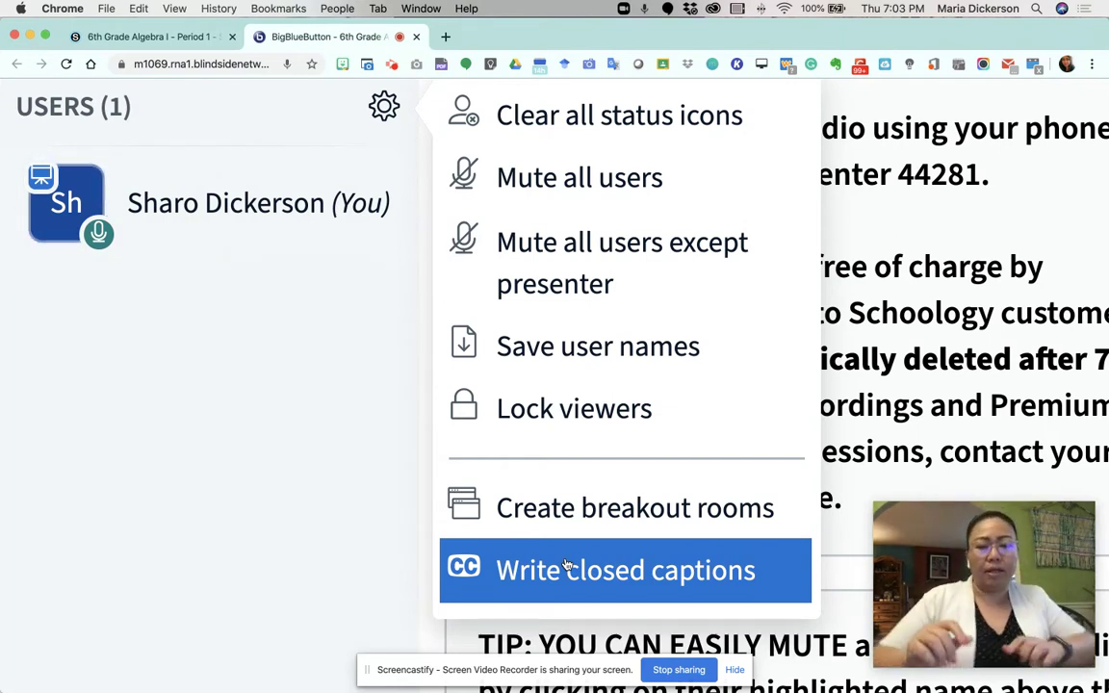
pyautogui.hotkey('ctrl', '-')
pyautogui.hotkey('ctrl', '-')
pyautogui.hotkey('ctrl', '-')
pyautogui.hotkey('ctrl', '-')
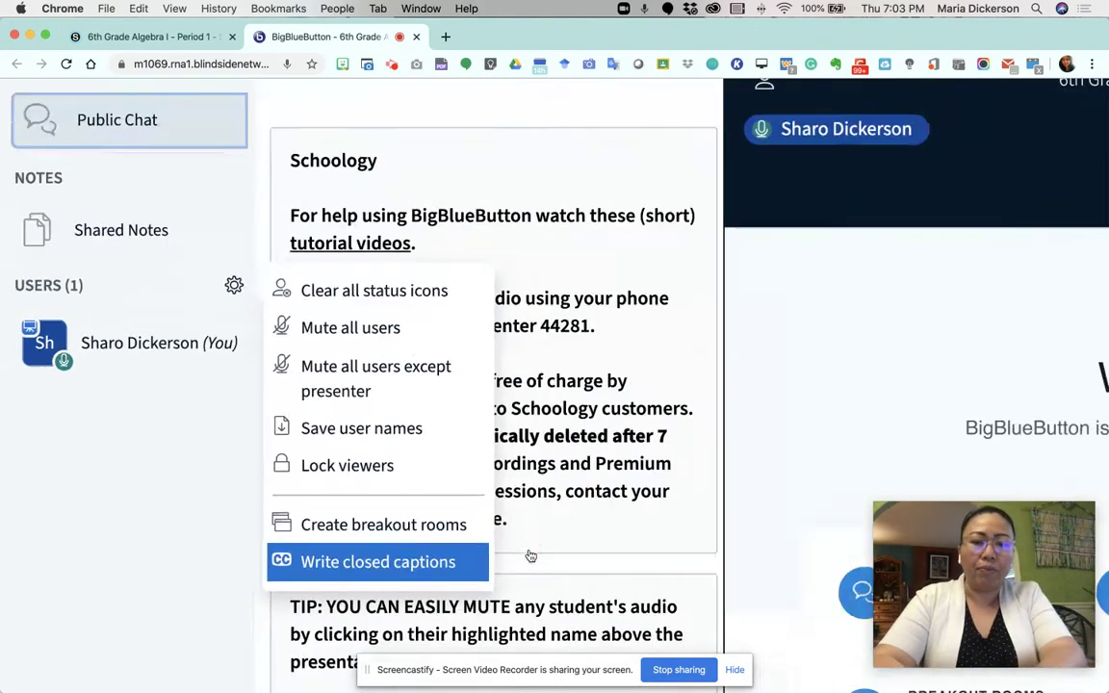
pyautogui.hotkey('ctrl', '-')
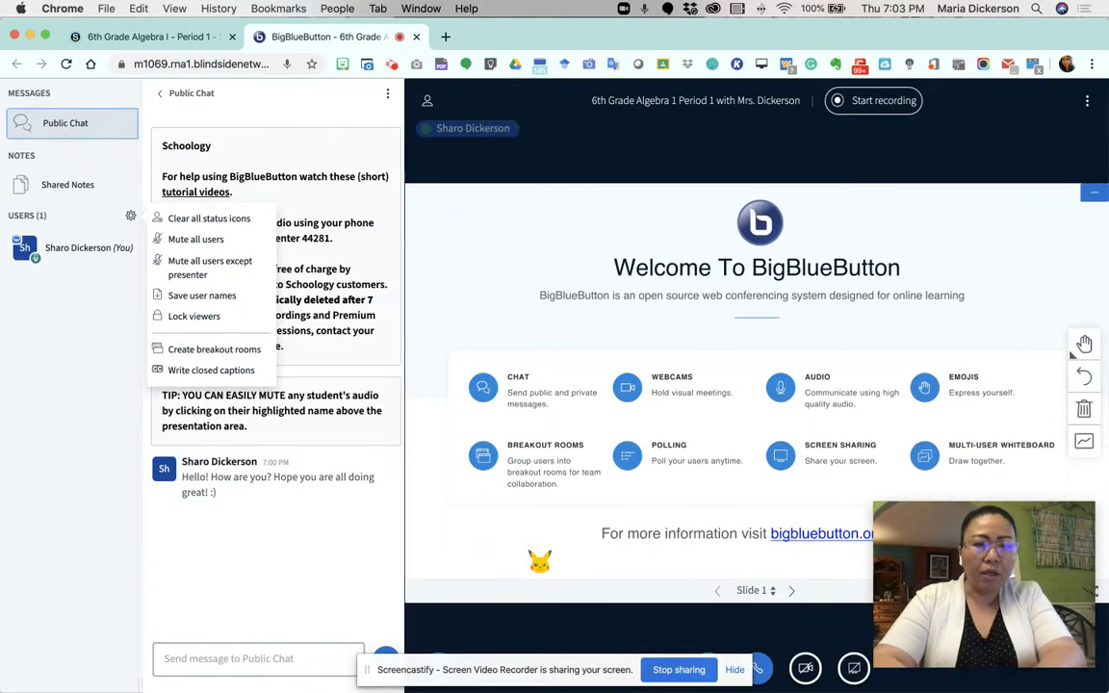
pyautogui.click(89, 451)
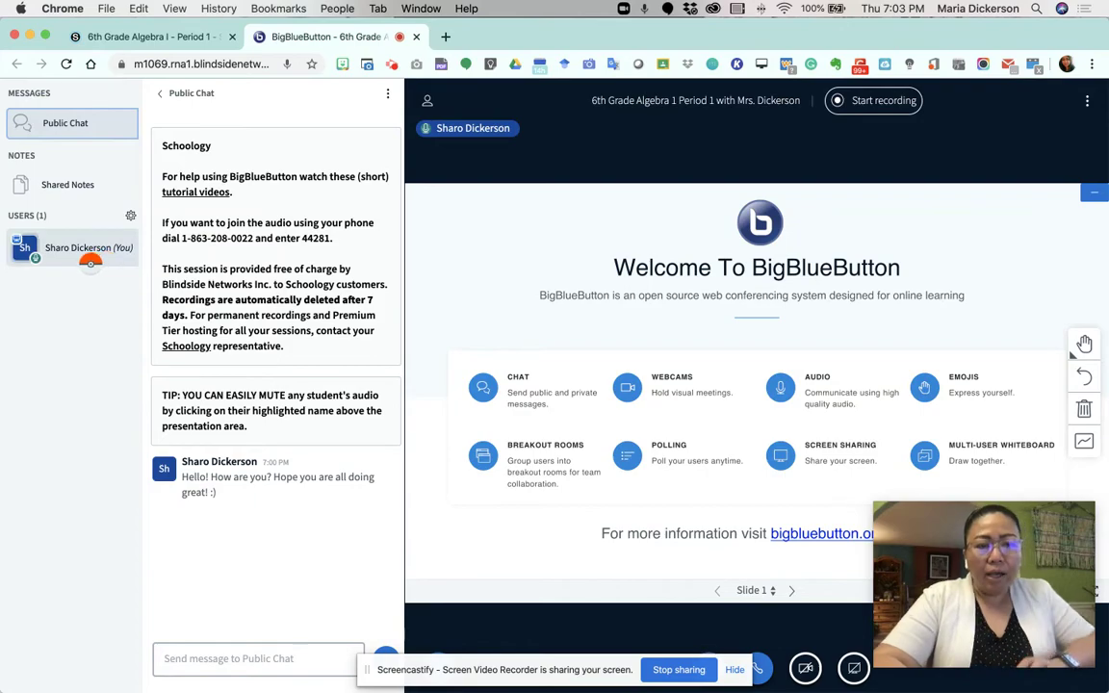
# Examine the status choices for your own entry in the user list, from Away to Thumbs down, and close them without choosing any
pyautogui.scroll(5, 91, 261)
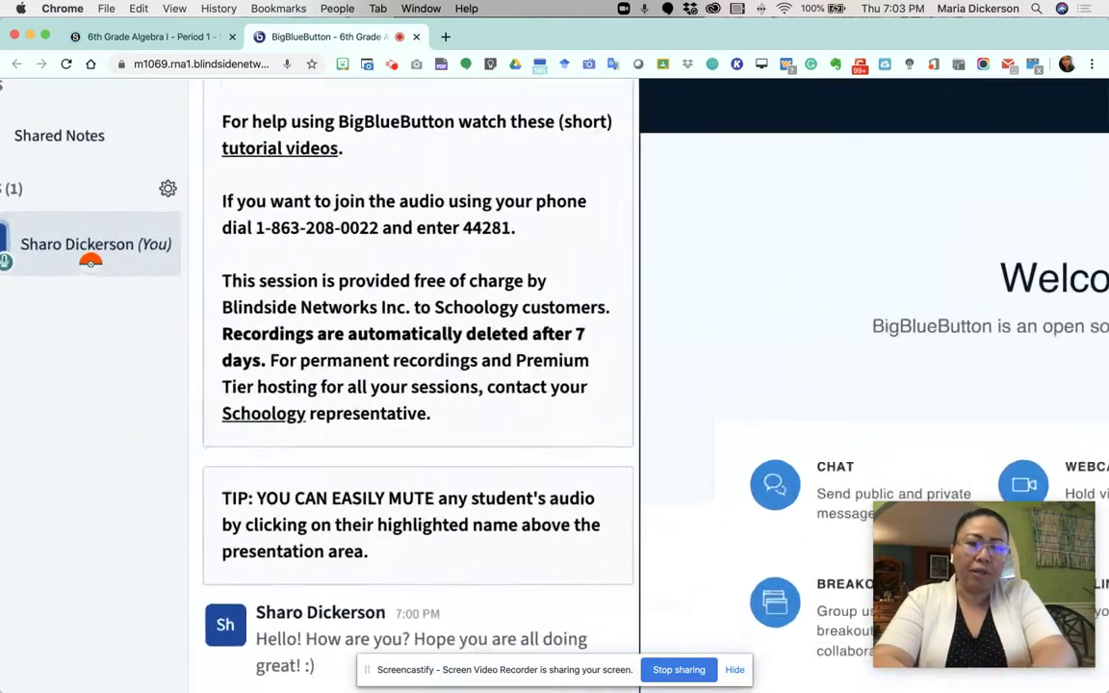
pyautogui.hscroll(-3, 90, 261)
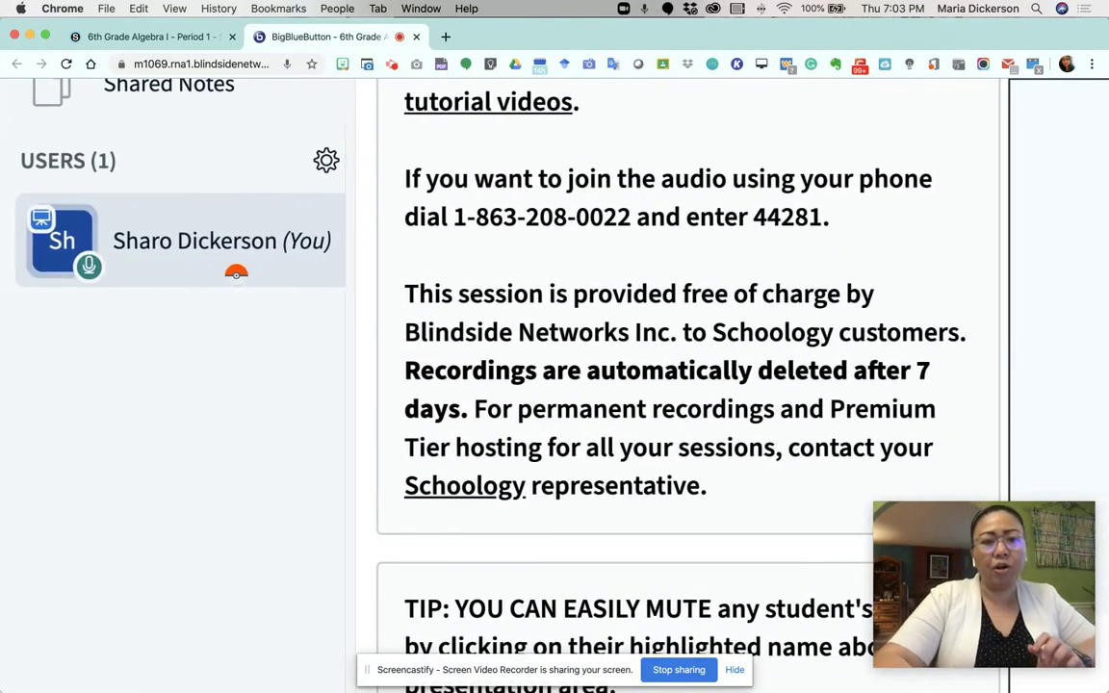
pyautogui.scroll(1, 279, 313)
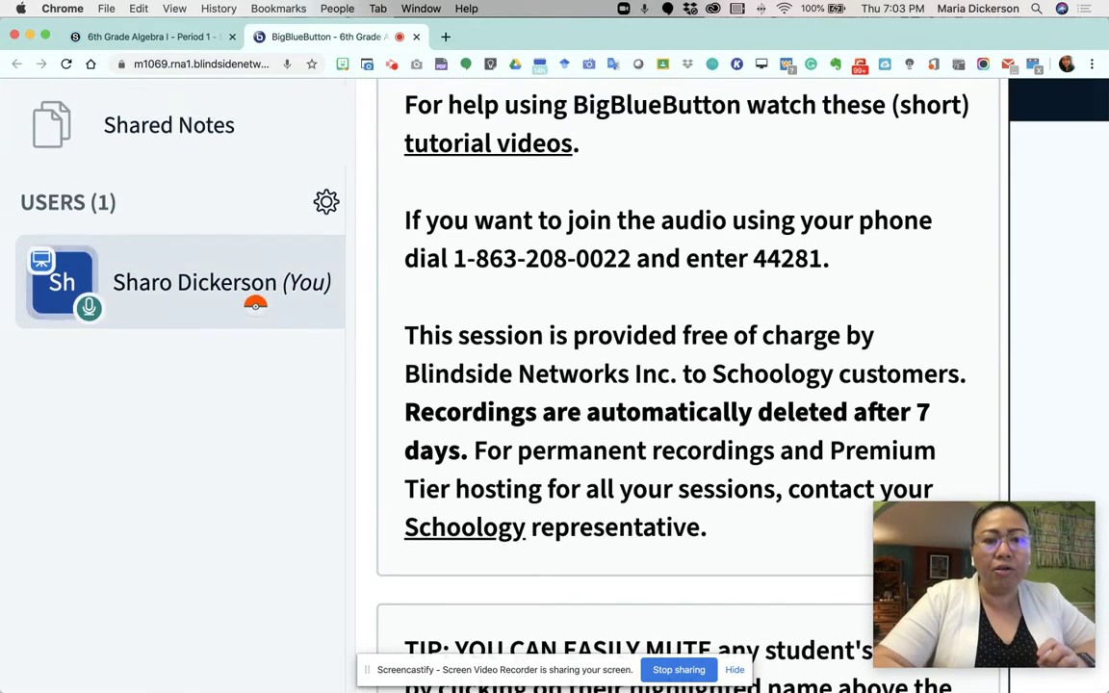
pyautogui.click(253, 301)
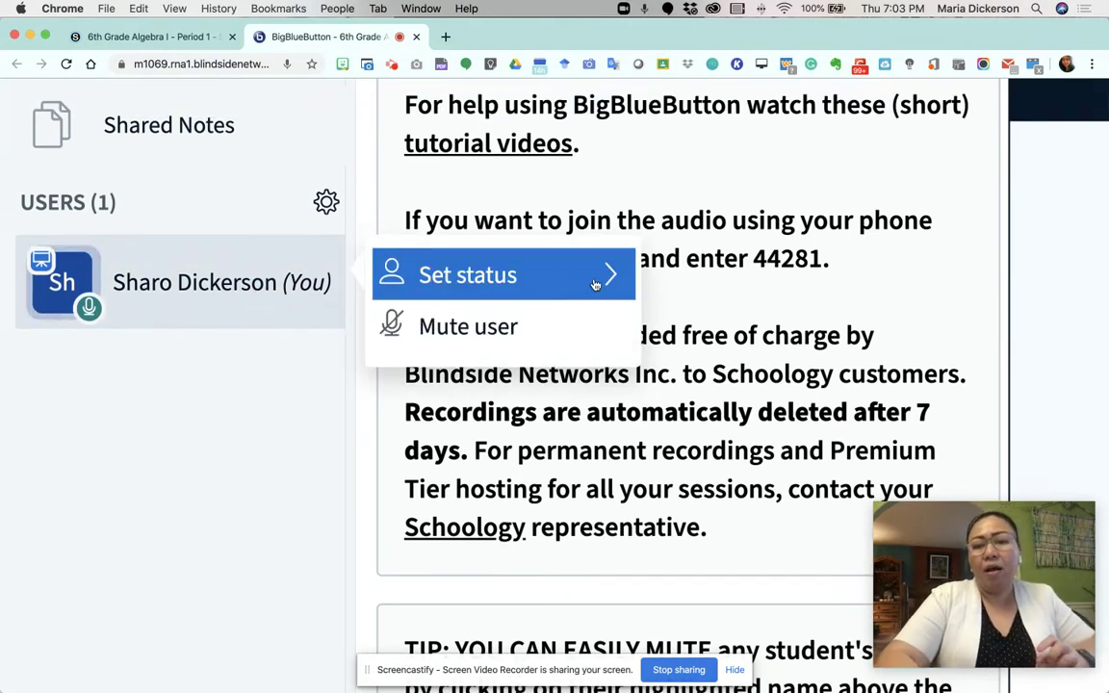
pyautogui.click(623, 288)
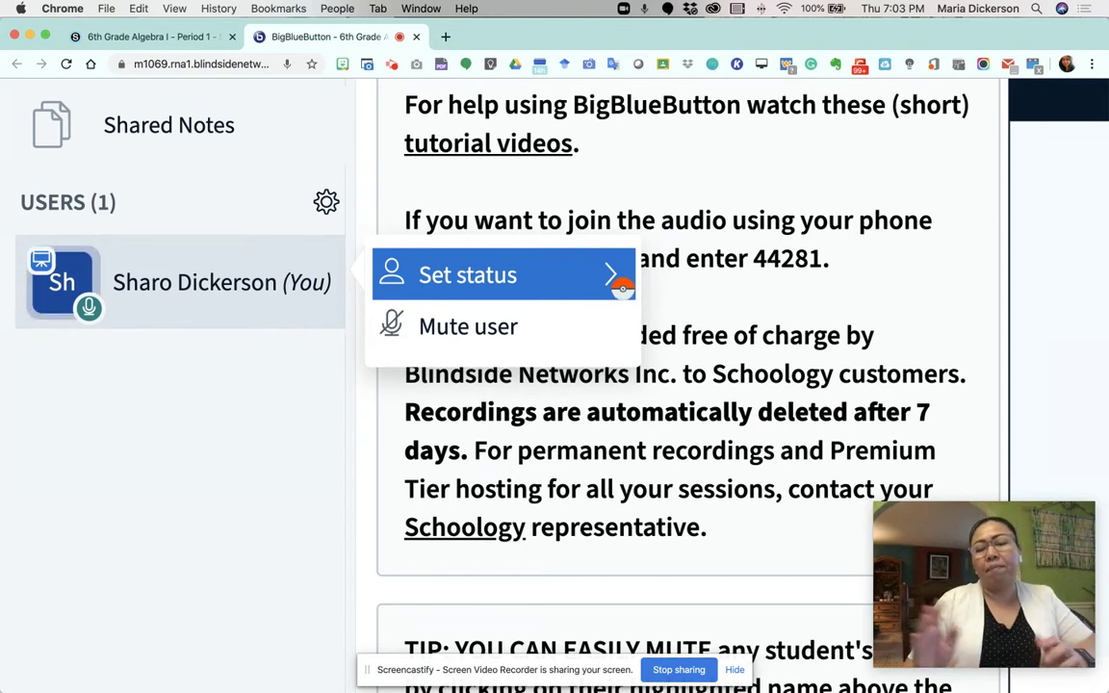
pyautogui.click(589, 286)
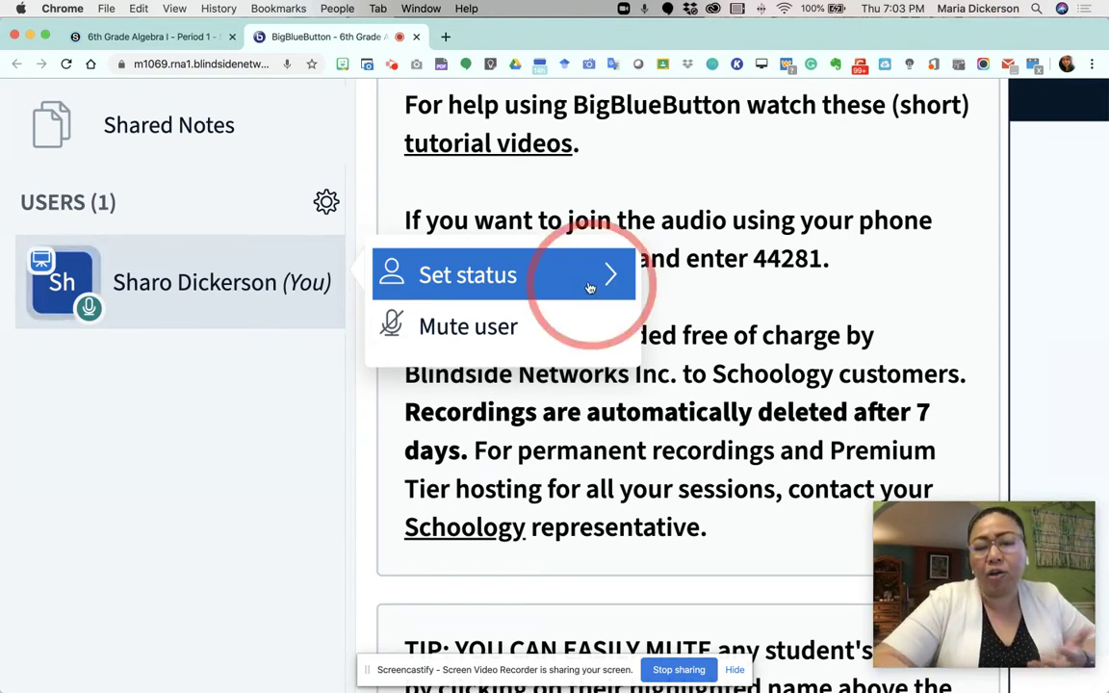
pyautogui.scroll(-4, 591, 289)
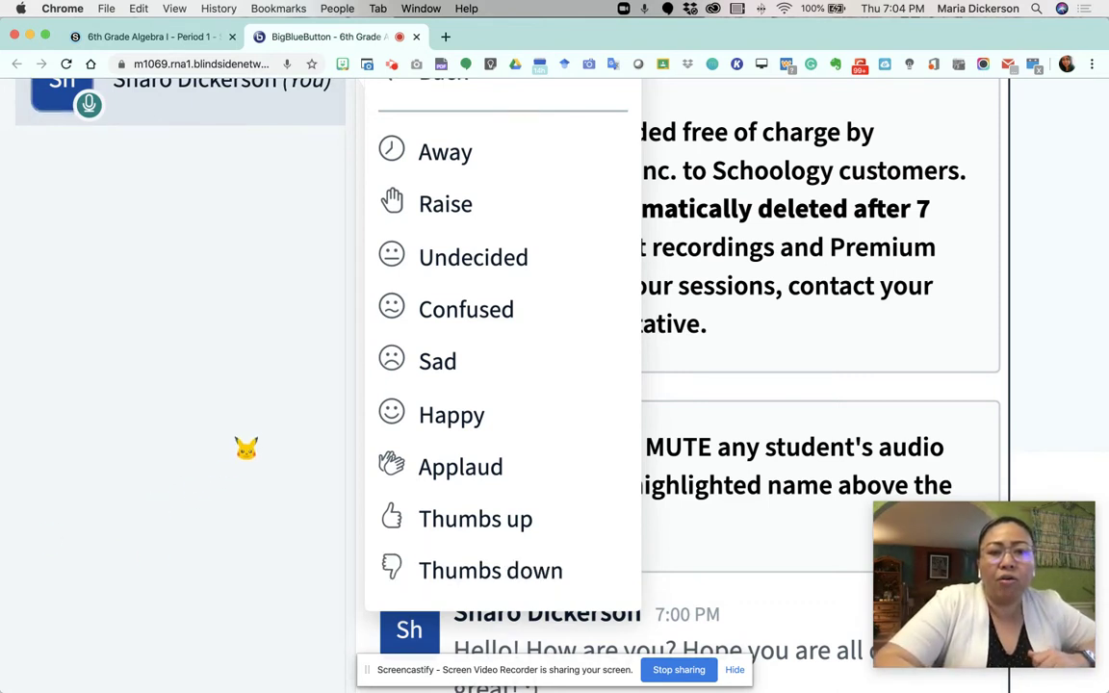
pyautogui.scroll(2, 247, 448)
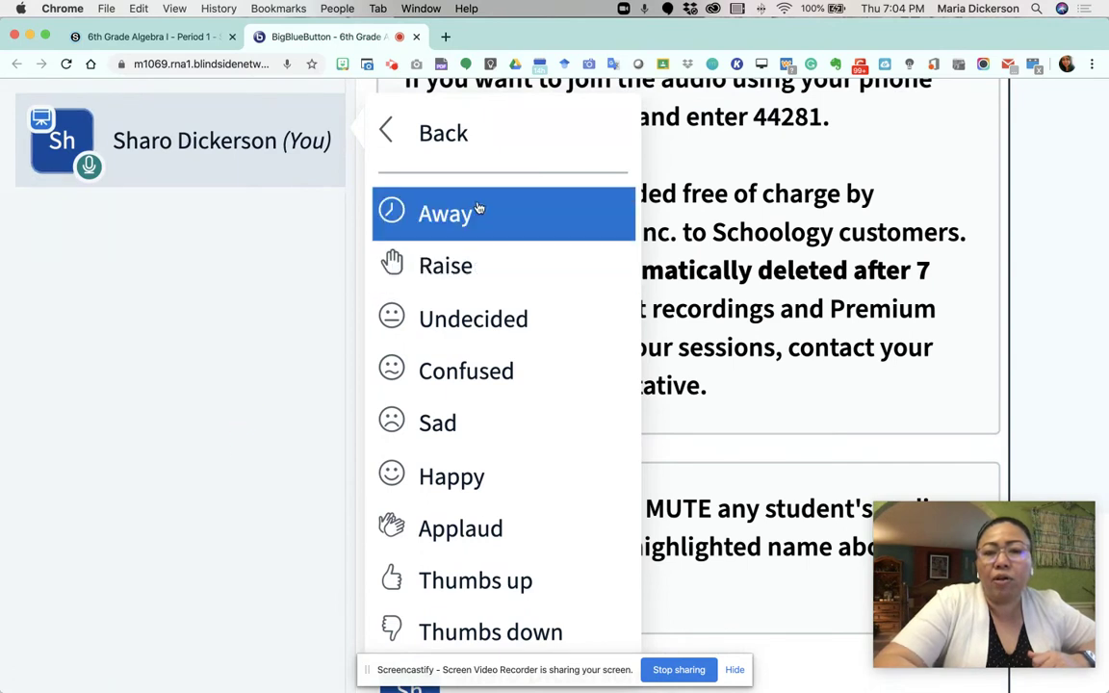
pyautogui.click(425, 145)
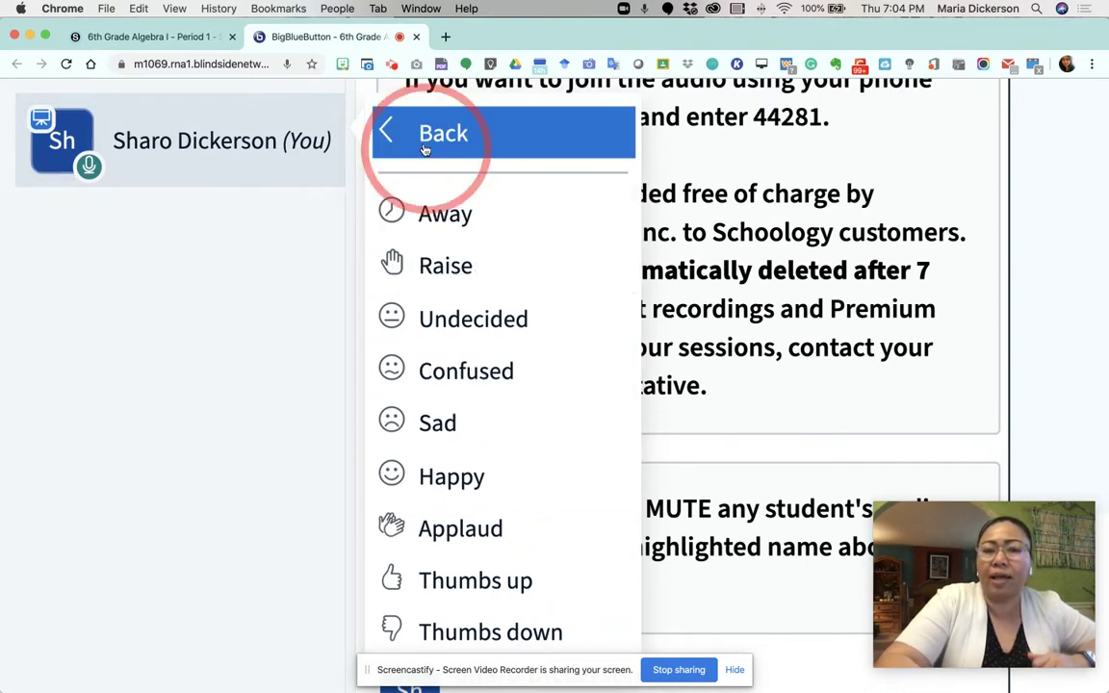
pyautogui.click(441, 143)
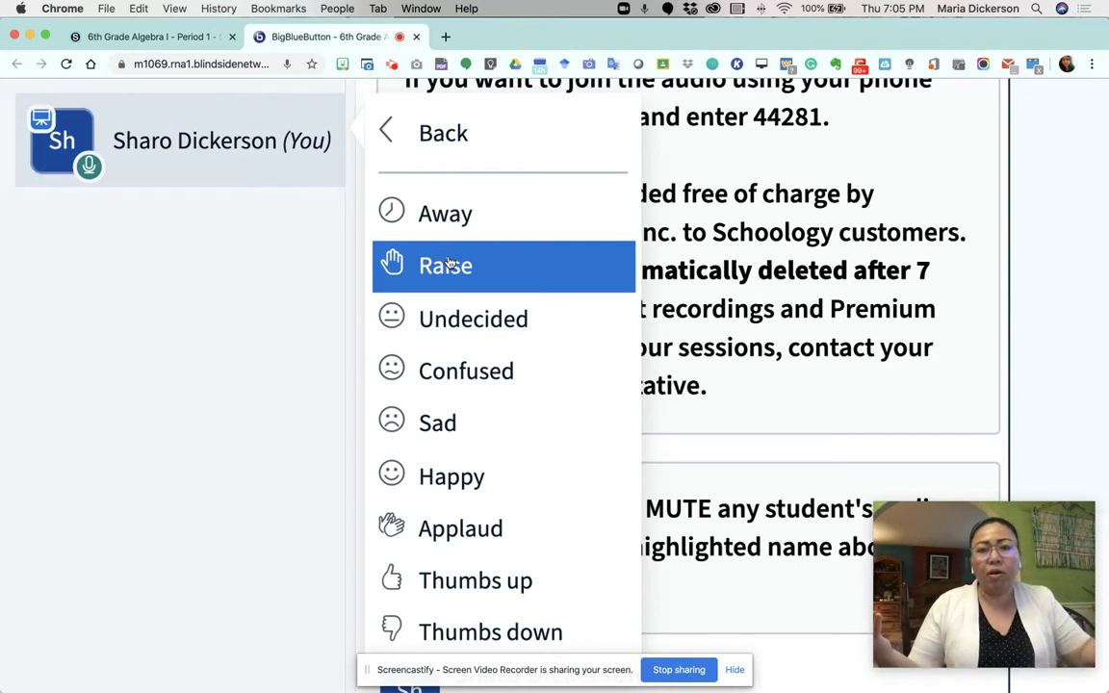
pyautogui.click(452, 134)
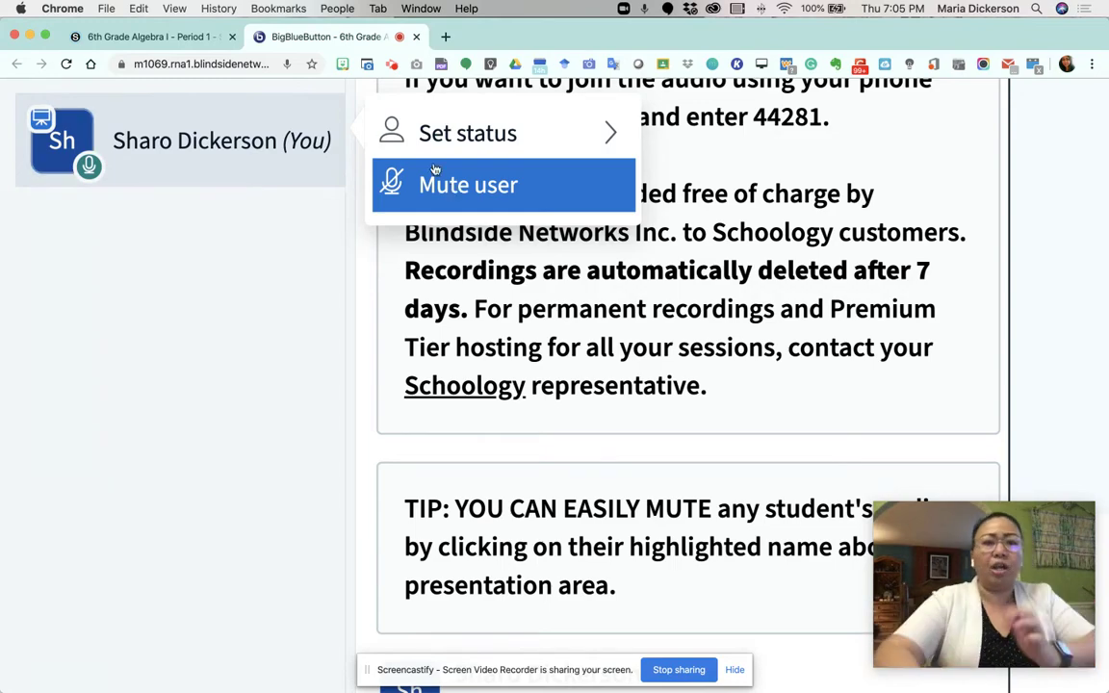
pyautogui.click(279, 272)
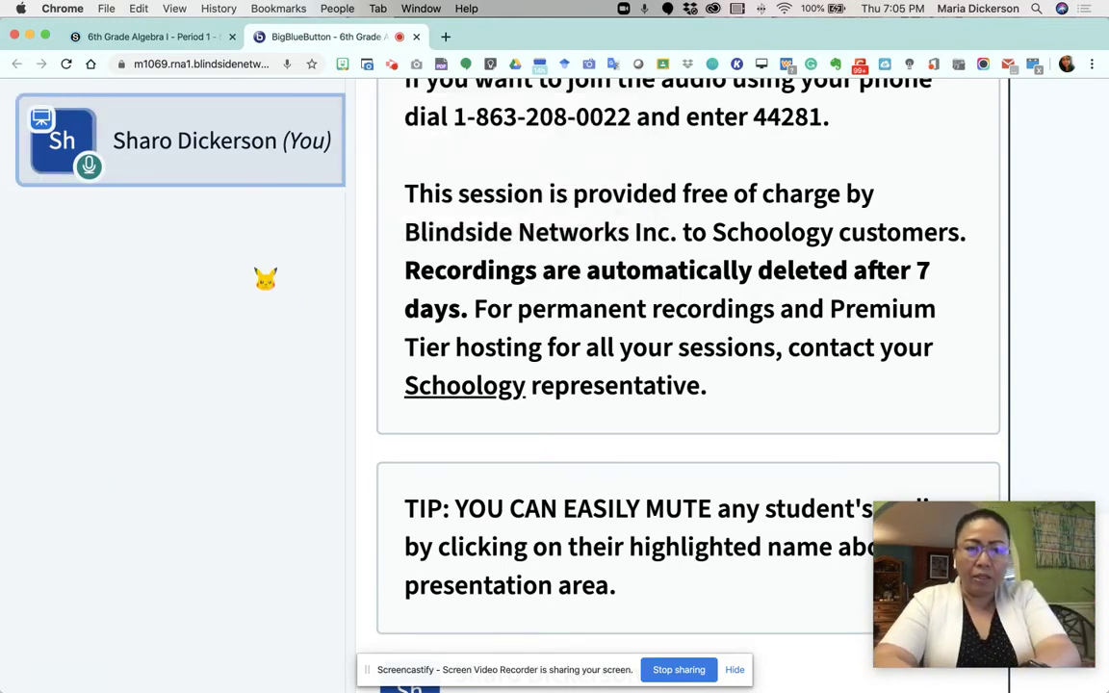
pyautogui.hotkey('ctrl', '0')
pyautogui.hotkey('ctrl', '-')
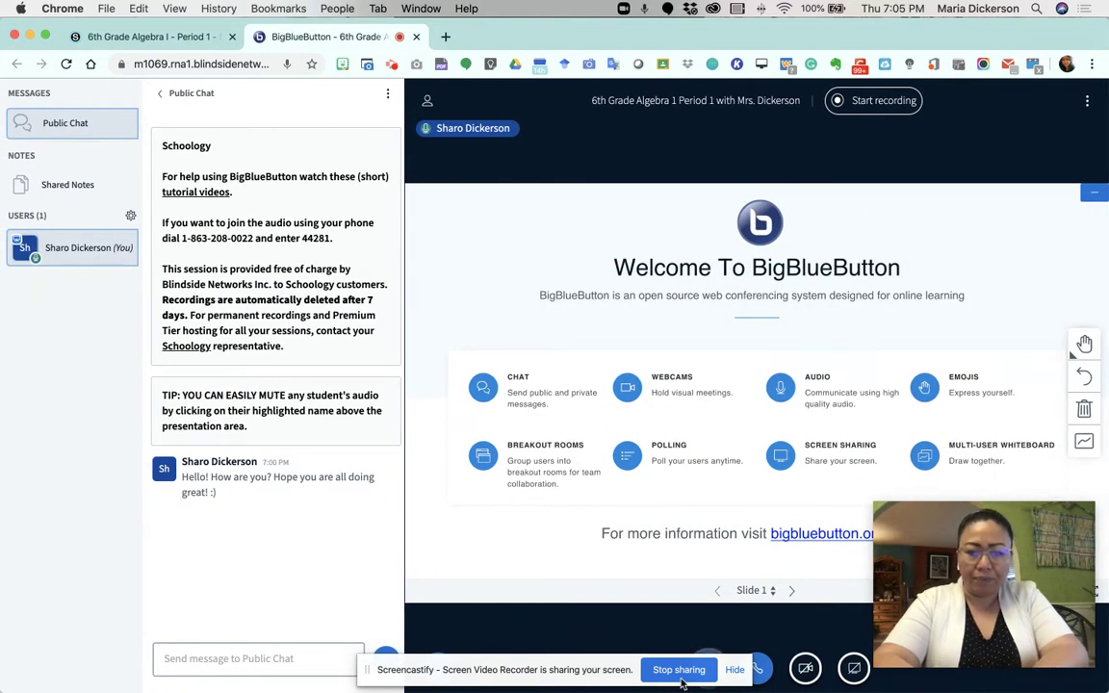
# Hide the Screencastify sharing notice and examine the speaker indicator, session title and recording control above the presentation
pyautogui.click(734, 672)
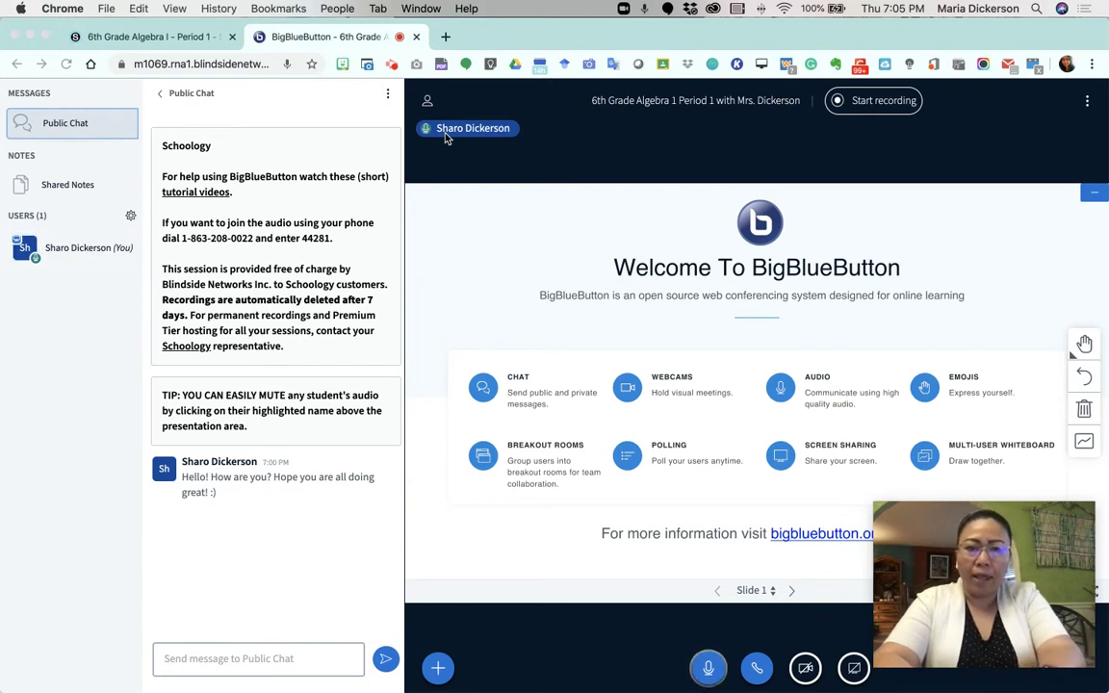
pyautogui.click(495, 209)
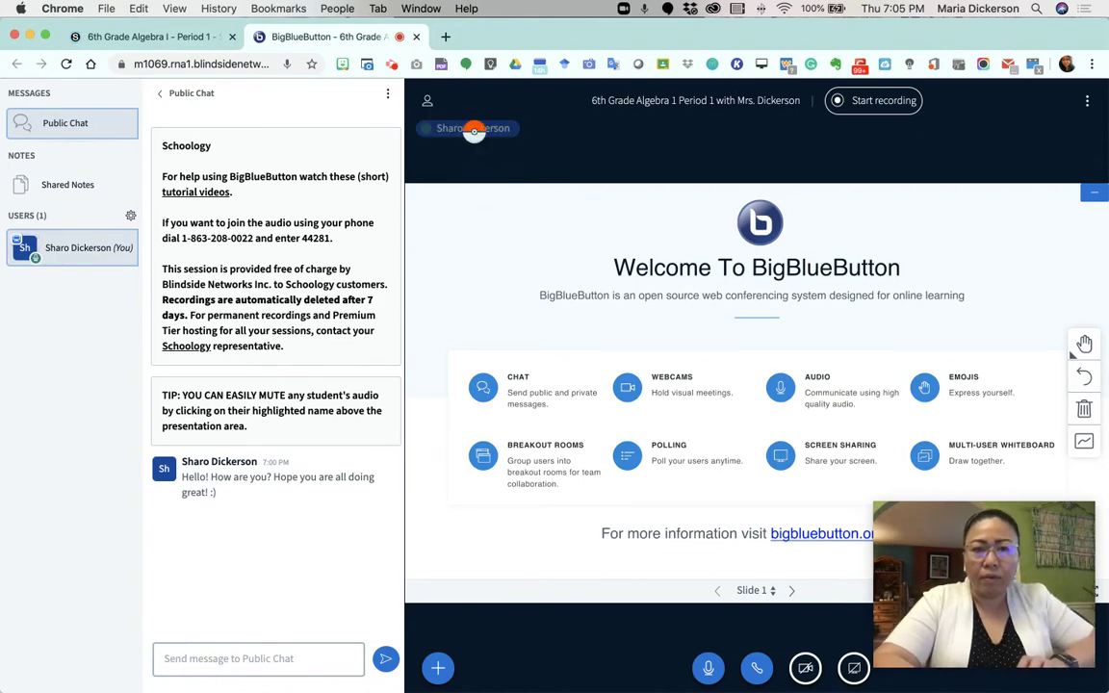
pyautogui.scroll(2, 473, 130)
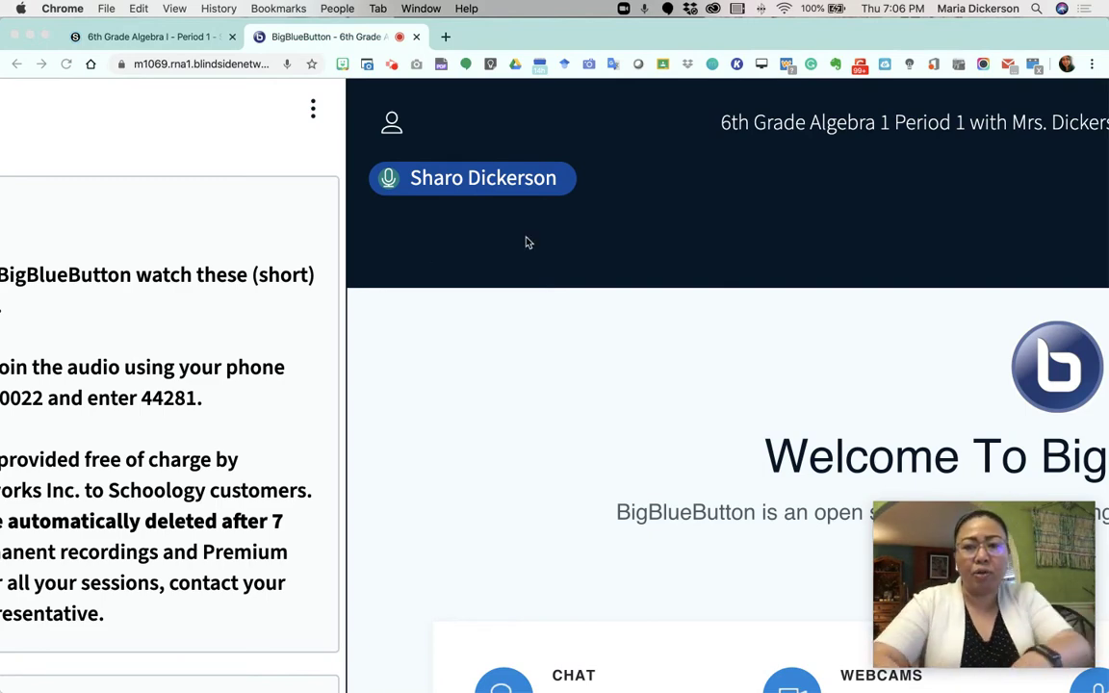
pyautogui.hscroll(5, 761, 238)
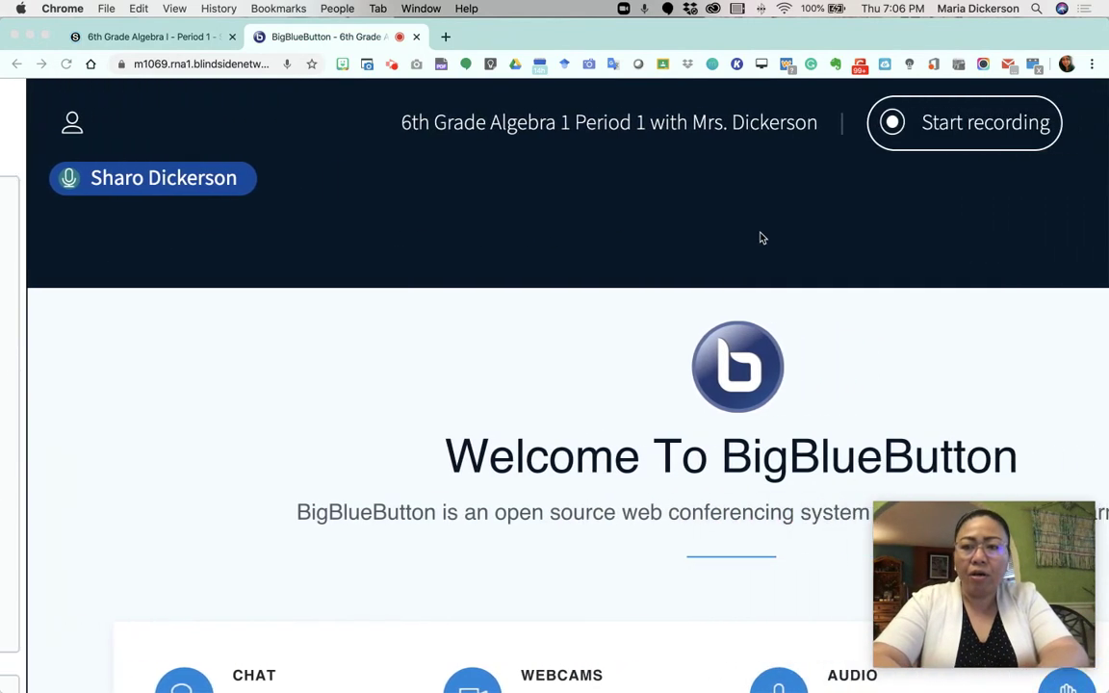
pyautogui.hscroll(2, 761, 238)
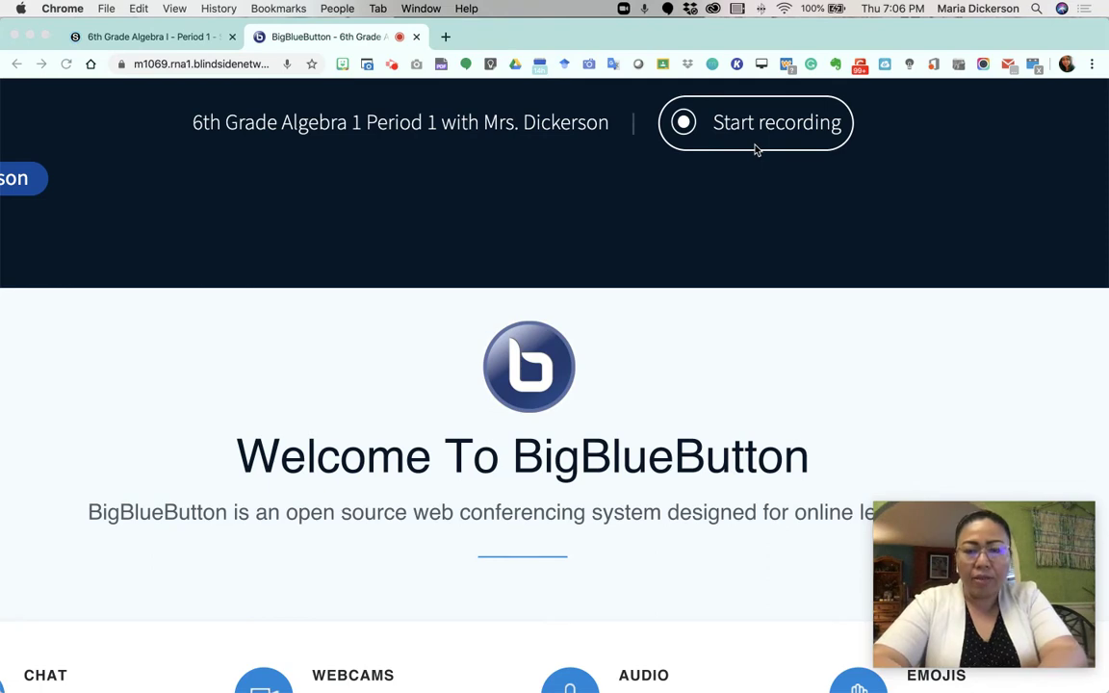
pyautogui.click(757, 337)
pyautogui.press('super+0')
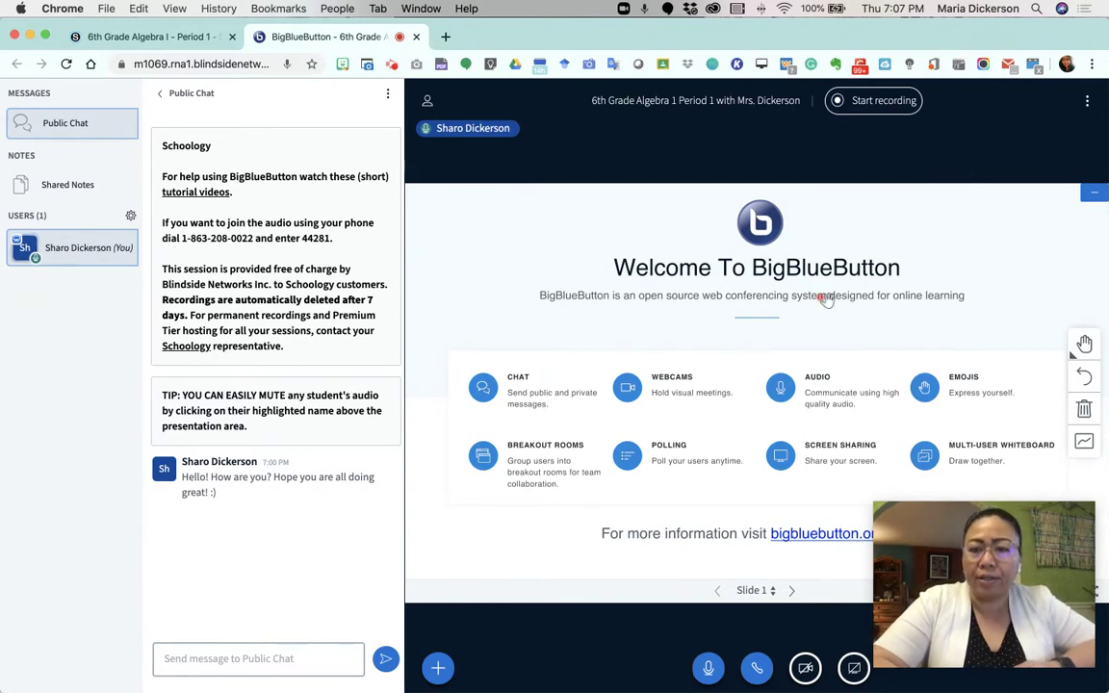
# Move the floating webcam picture over the lower part of the public chat and display the whiteboard tools, from Text to Pan
pyautogui.moveTo(888, 538)
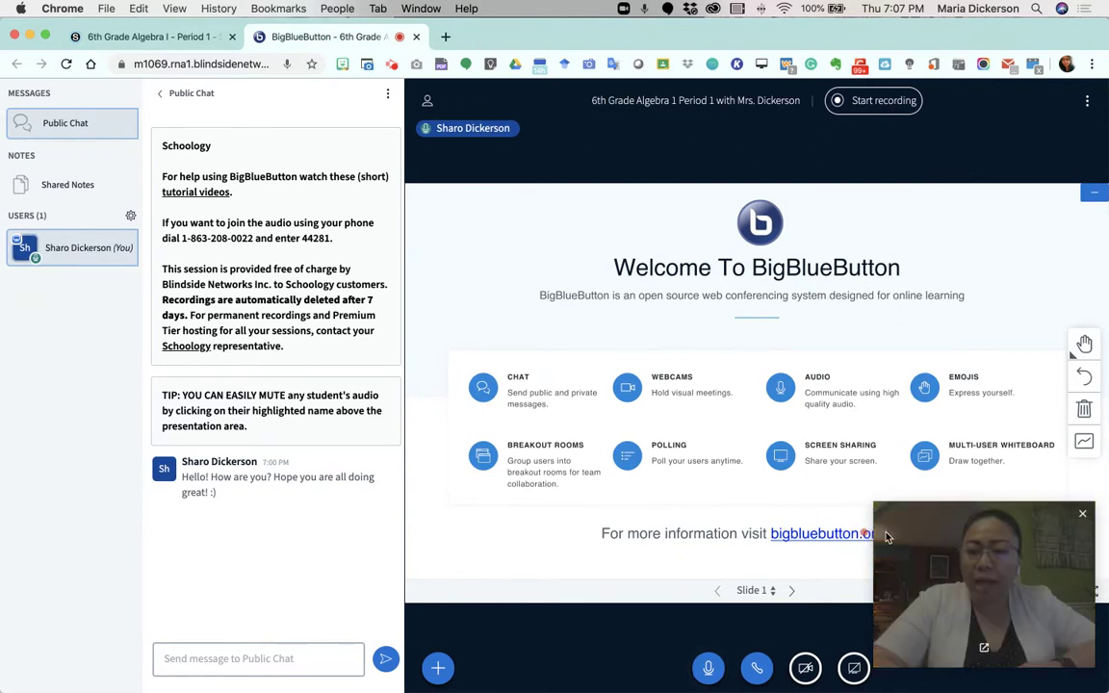
pyautogui.moveTo(1018, 533); pyautogui.dragTo(299, 539)
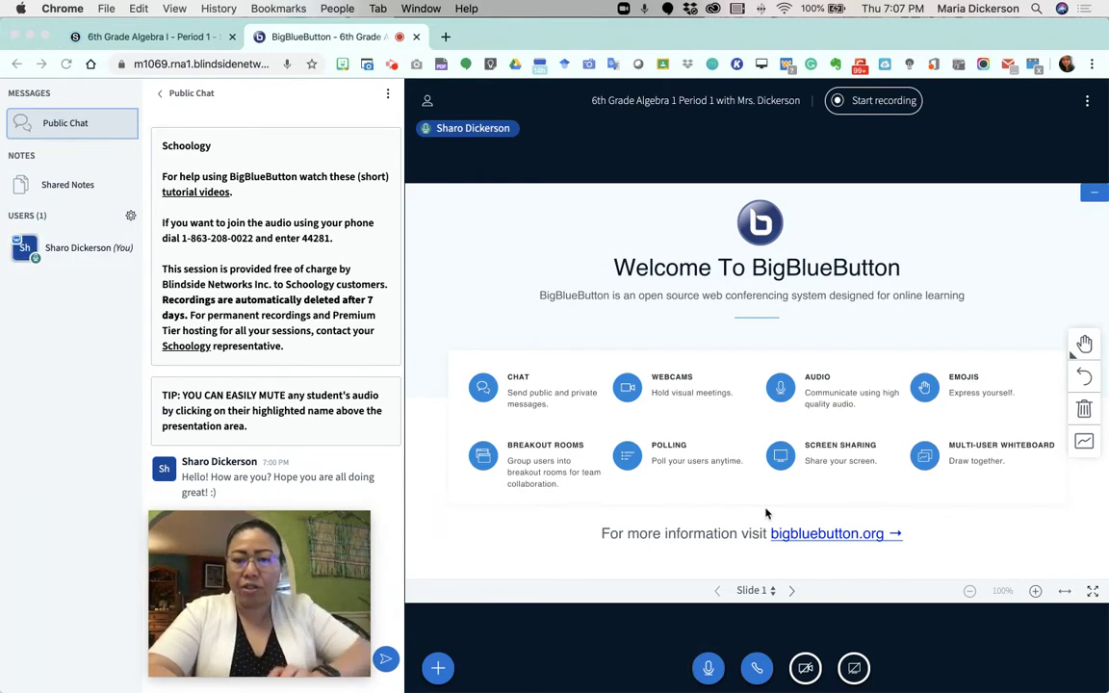
pyautogui.scroll(3, 863, 508)
pyautogui.scroll(1, 863, 508)
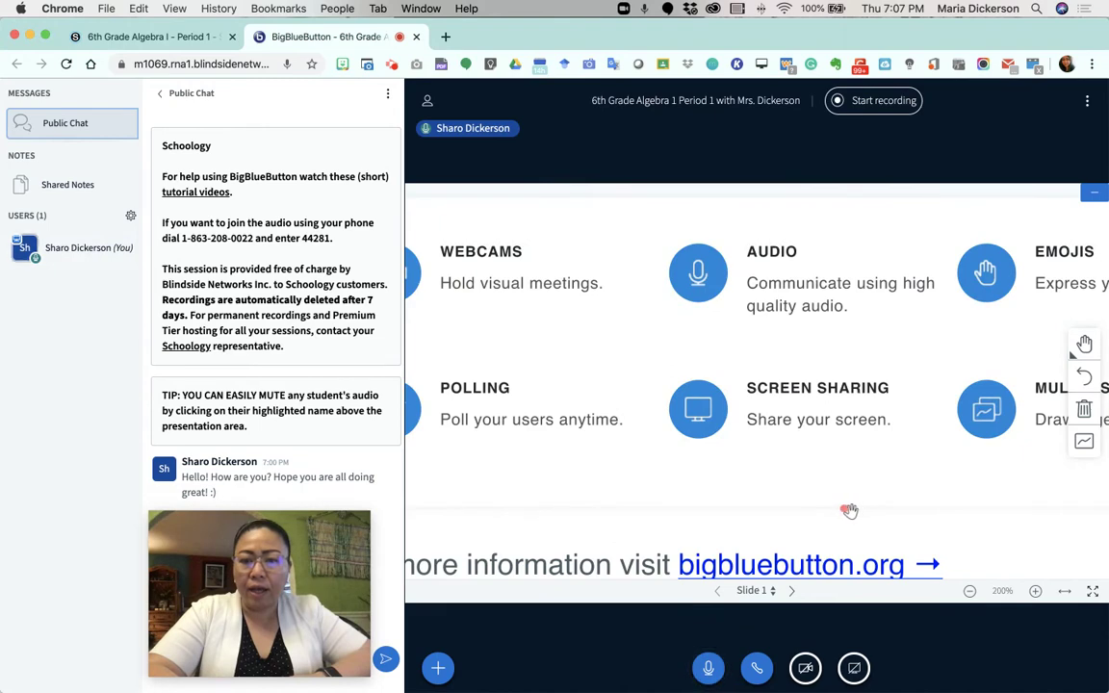
pyautogui.scroll(-4, 853, 506)
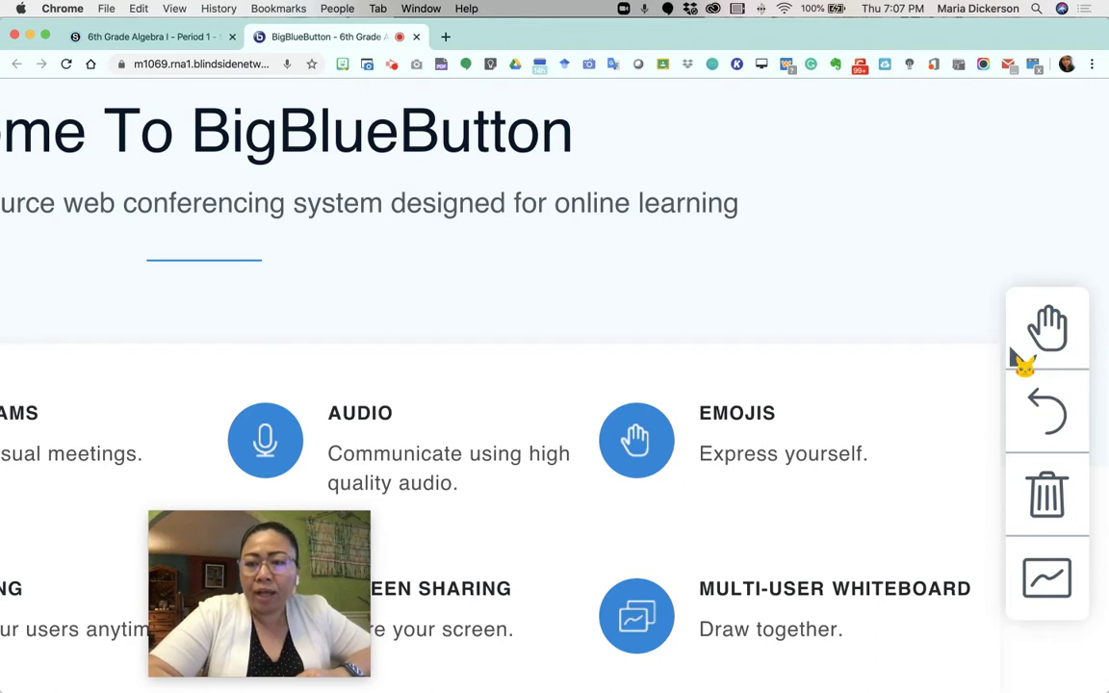
pyautogui.click(1040, 337)
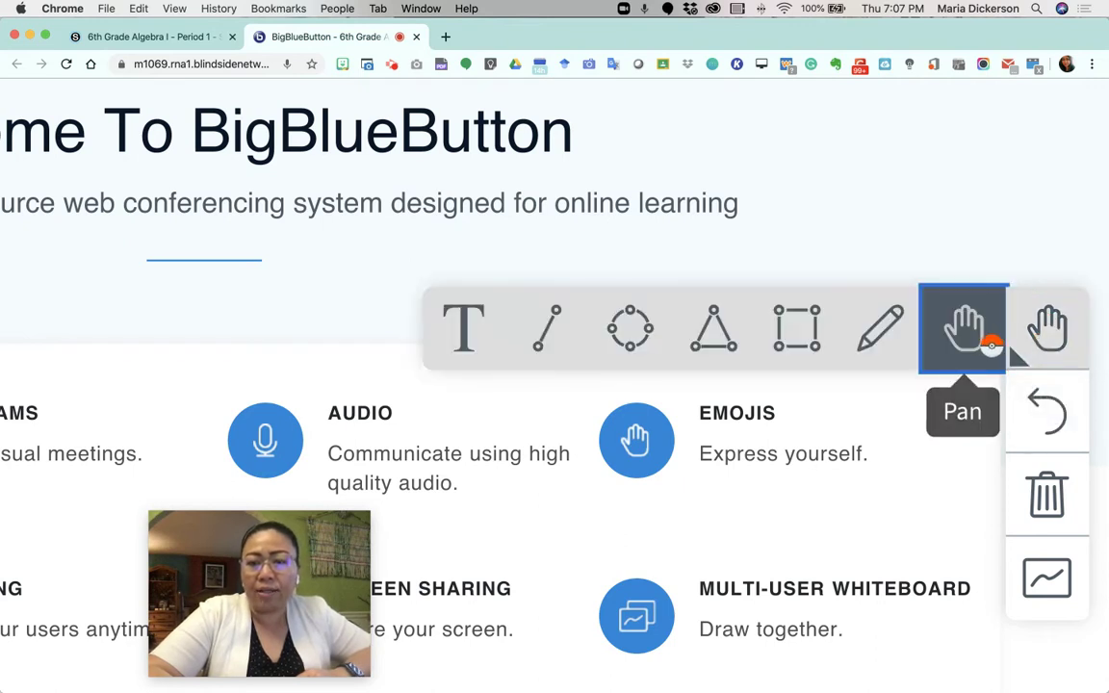
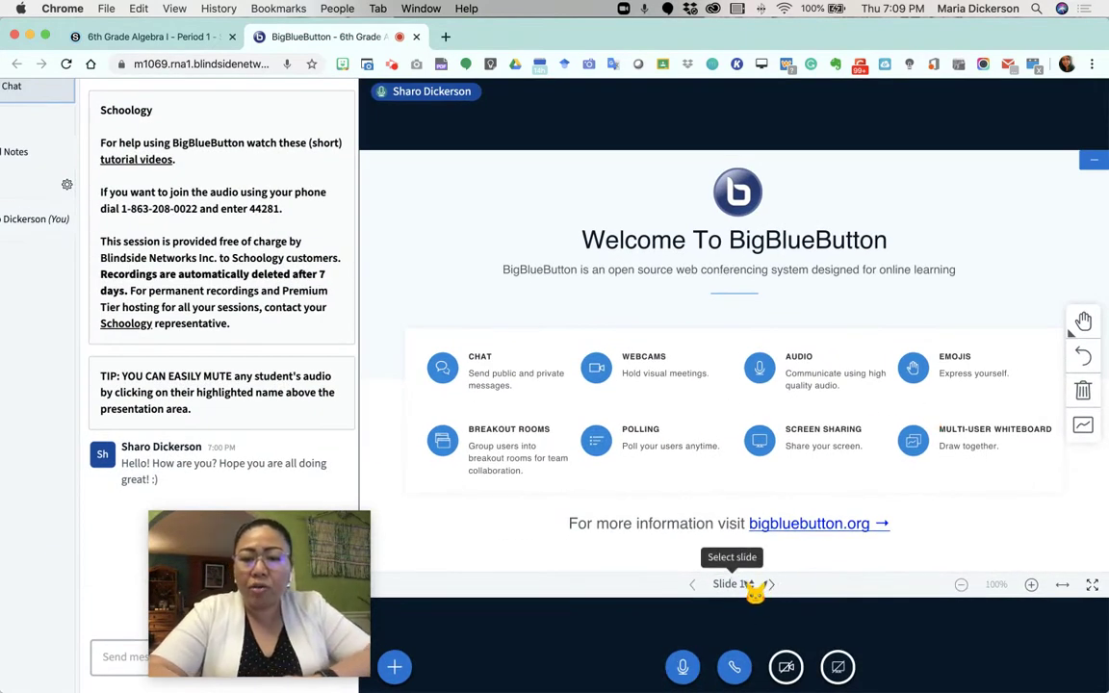
# Examine the presentation's slide navigation and its list of slides 1 to 6, and close the list without choosing another slide
pyautogui.scroll(5, 746, 566)
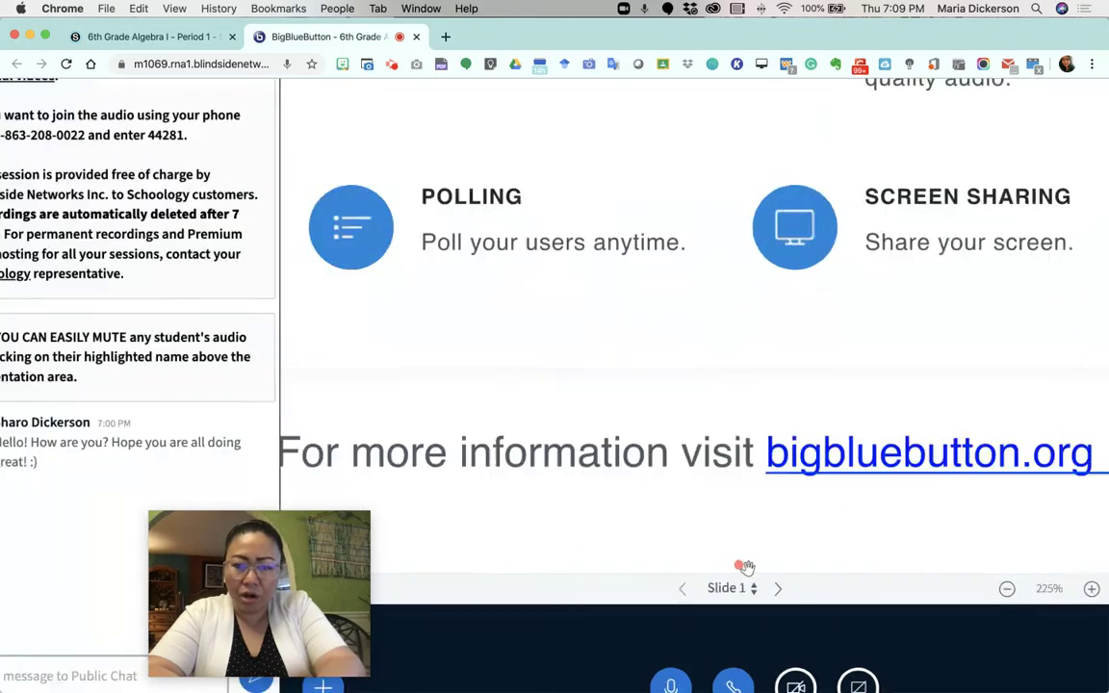
pyautogui.scroll(2, 747, 566)
pyautogui.scroll(-10, 747, 566)
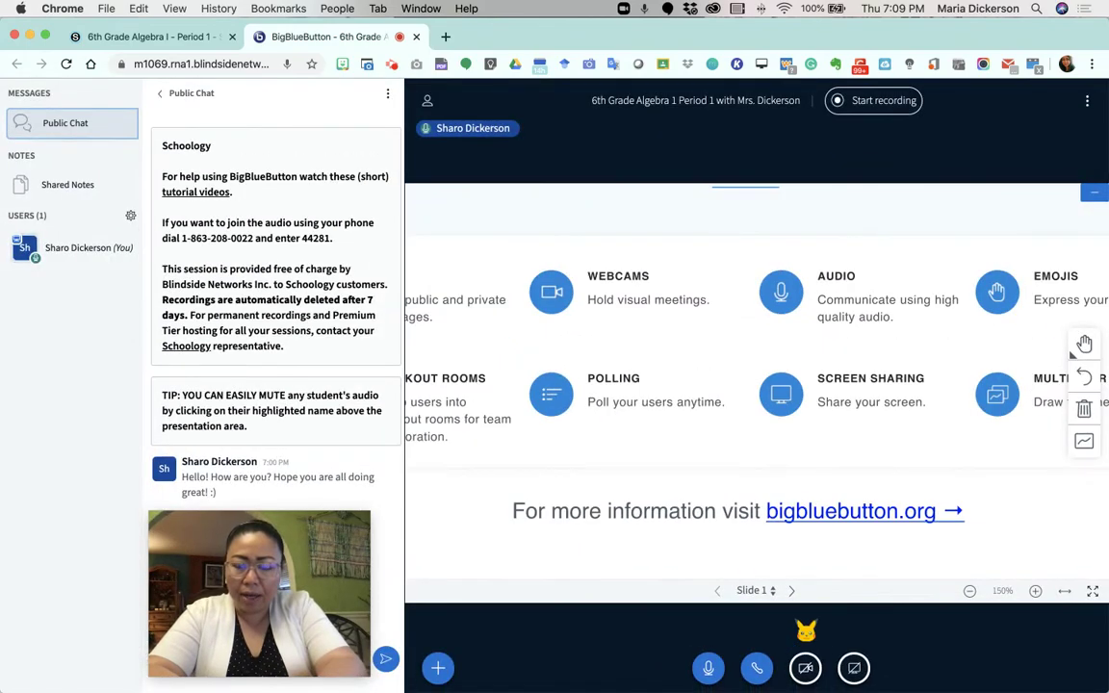
pyautogui.scroll(5, 806, 630)
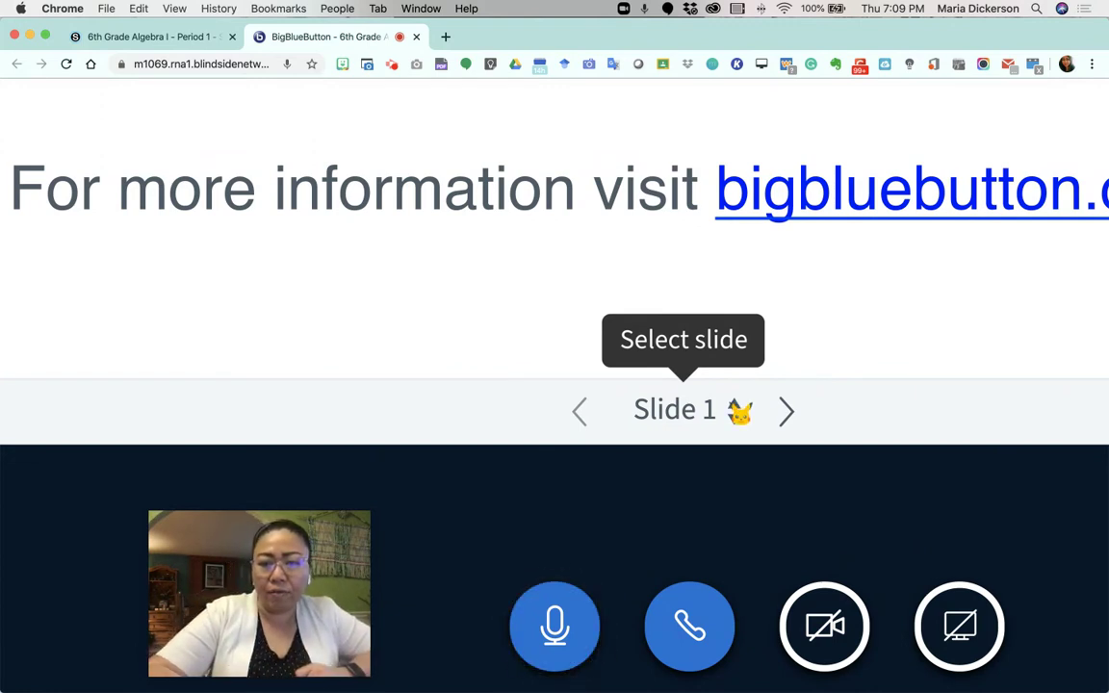
pyautogui.click(740, 411)
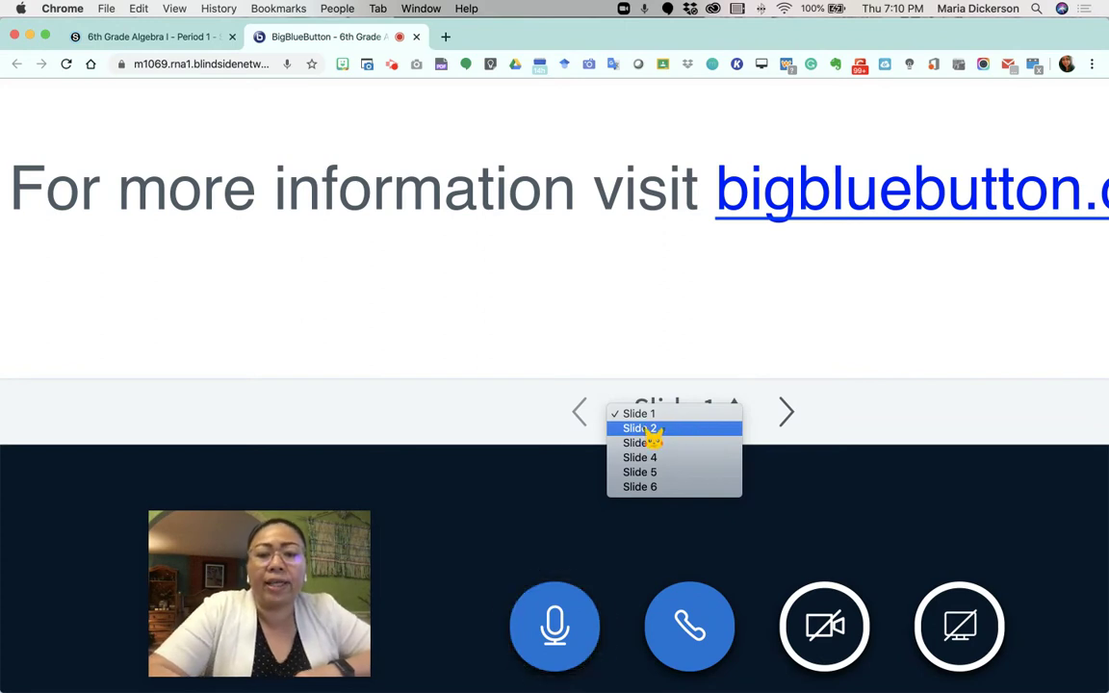
pyautogui.click(847, 399)
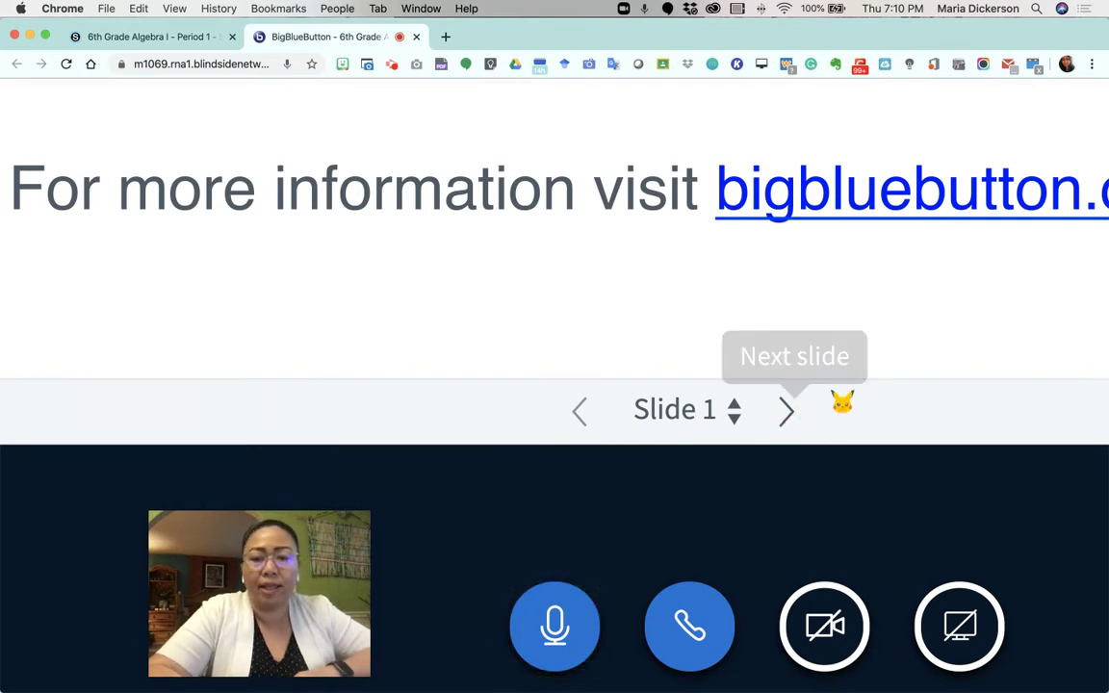
pyautogui.press('super+minus')
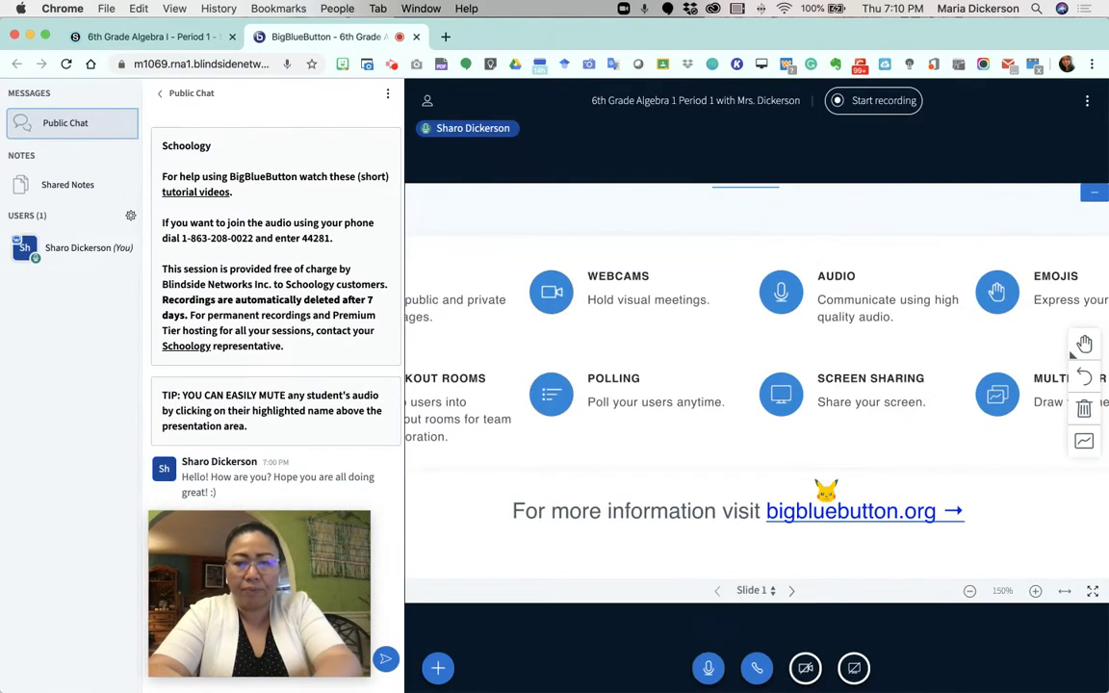
# Go to slide 2 and set the whiteboard to the Pencil tool with thickness 6 and purple colour
pyautogui.click(793, 591)
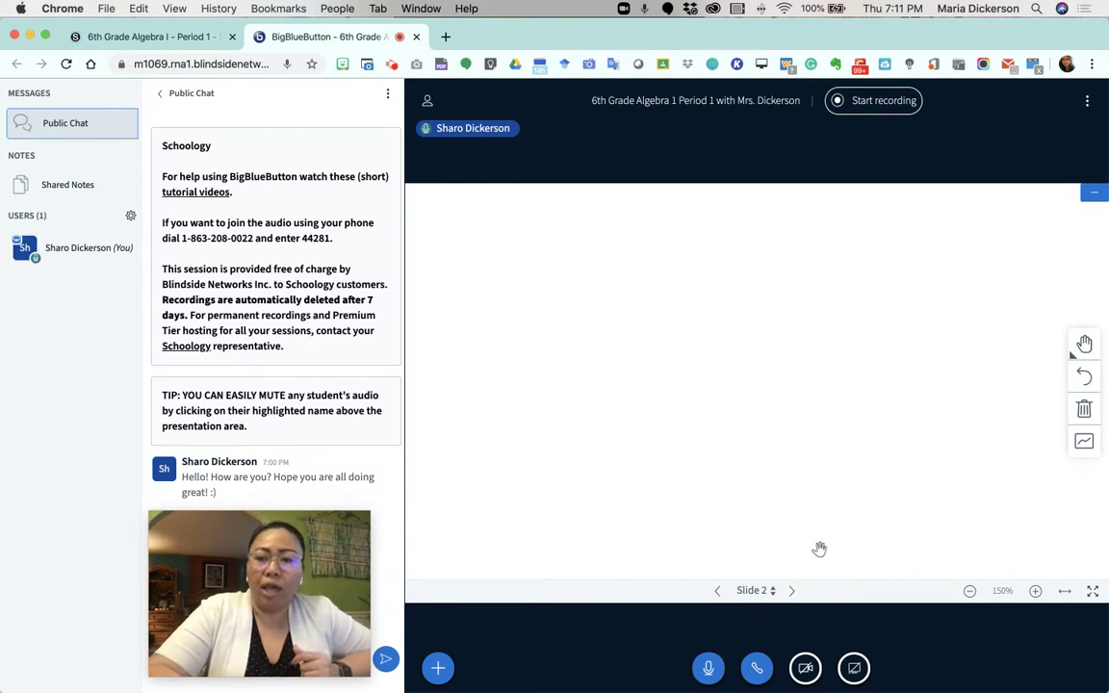
pyautogui.click(1084, 343)
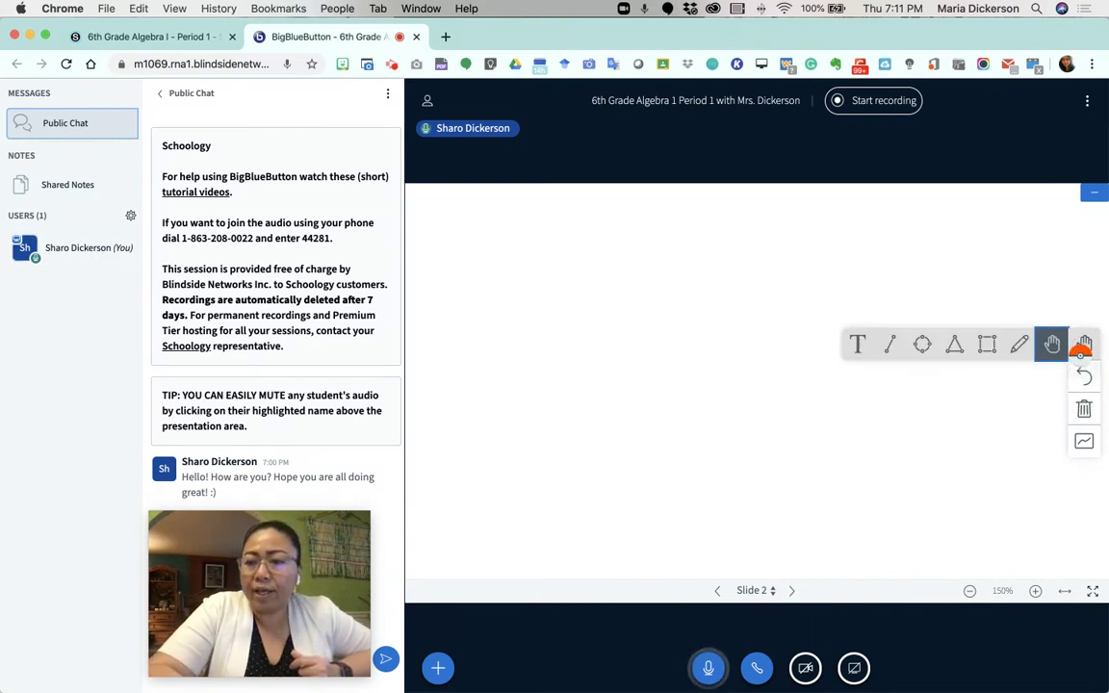
pyautogui.click(1018, 344)
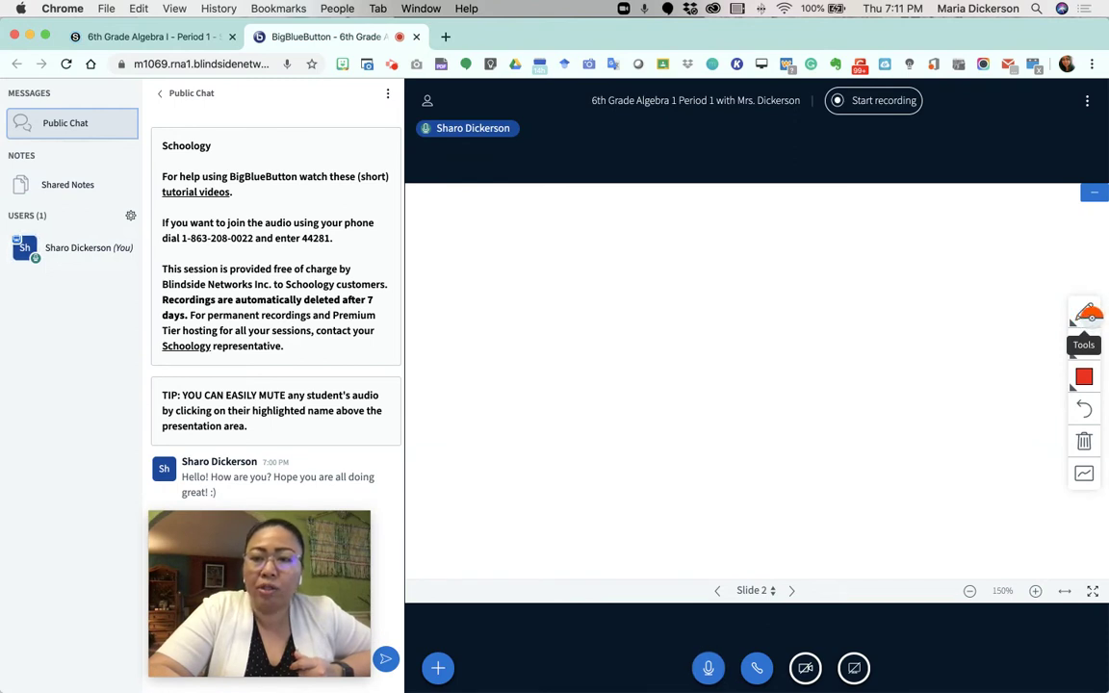
pyautogui.click(1086, 358)
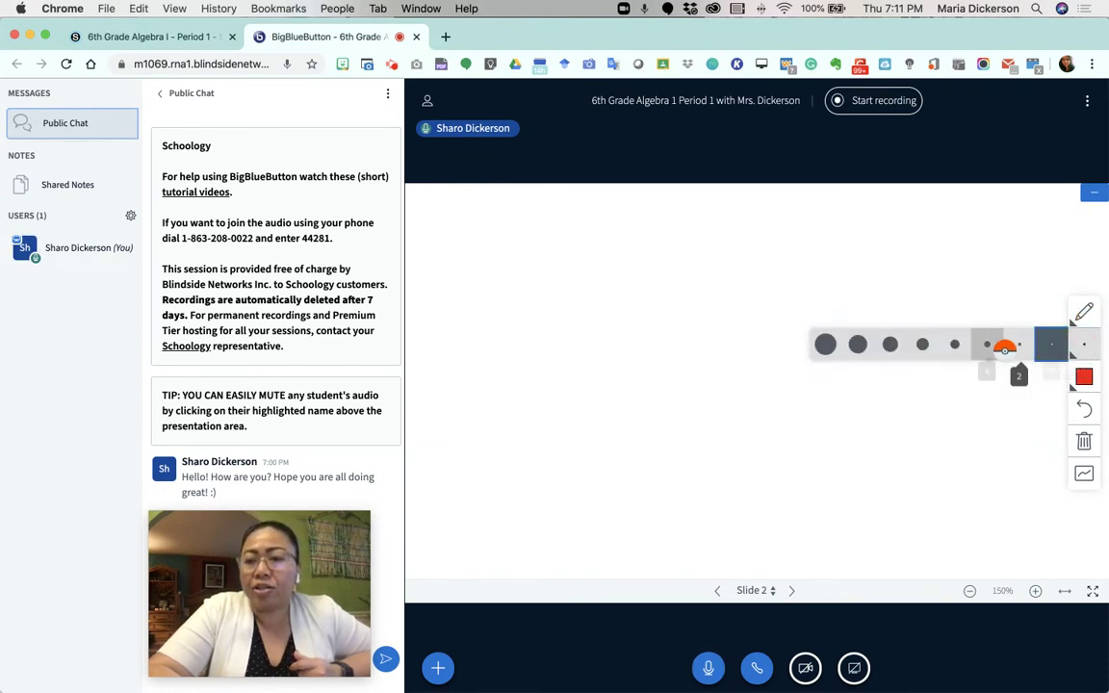
pyautogui.click(983, 344)
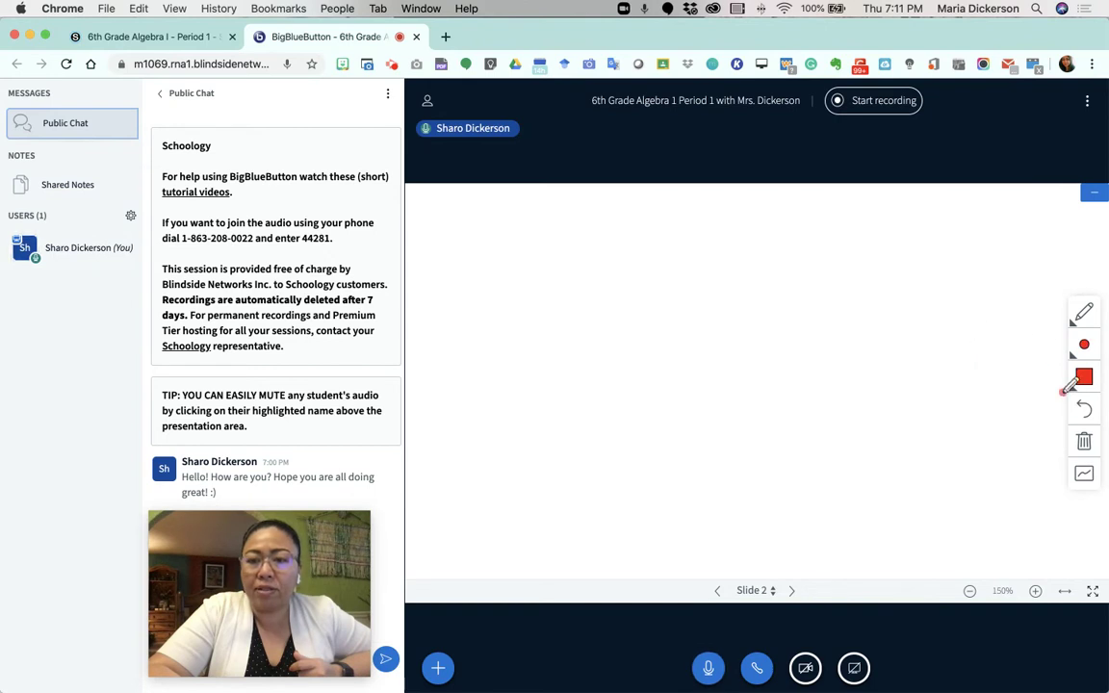
pyautogui.click(1096, 387)
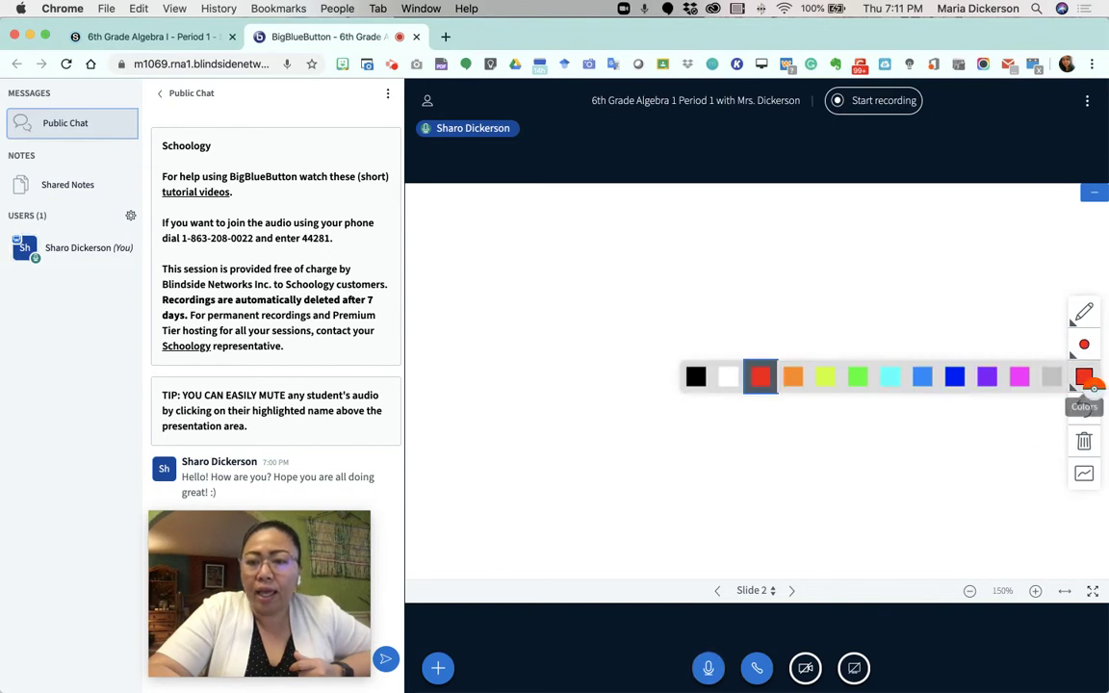
pyautogui.click(984, 377)
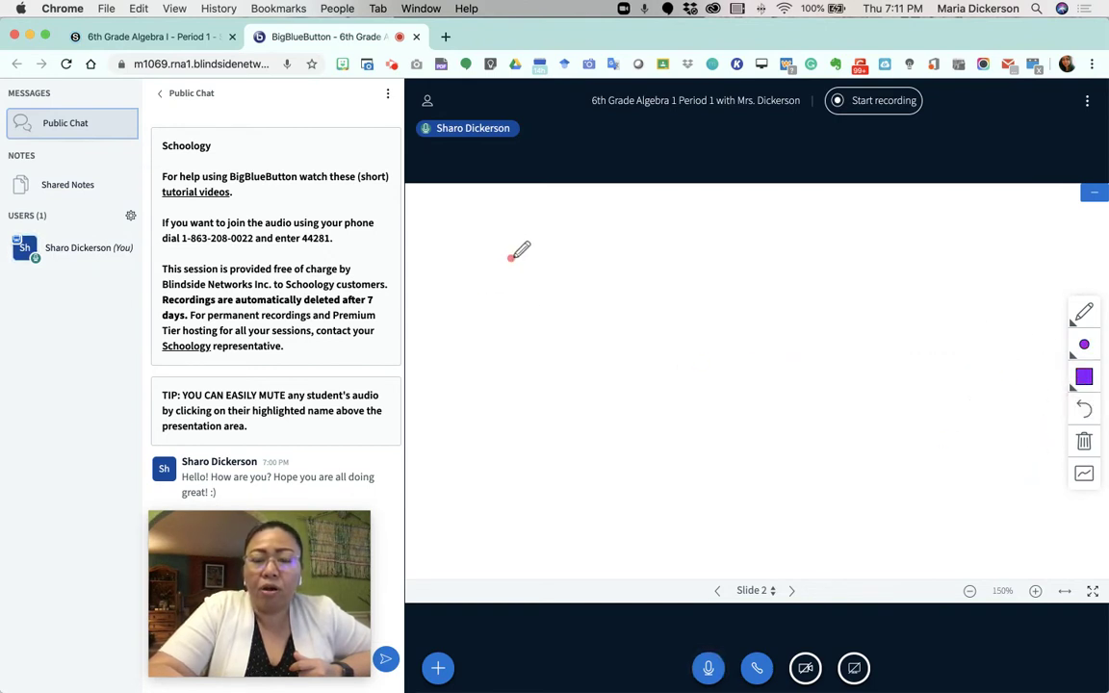
# Handwrite the equation x + y = z across the upper part of slide 2
pyautogui.moveTo(494, 272)
pyautogui.mouseDown()
pyautogui.moveTo(530, 294)
pyautogui.moveTo(540, 267)
pyautogui.moveTo(505, 317)
pyautogui.mouseUp()
pyautogui.moveTo(584, 260)
pyautogui.mouseDown()
pyautogui.moveTo(585, 313)
pyautogui.moveTo(605, 283)
pyautogui.moveTo(660, 299)
pyautogui.moveTo(652, 364)
pyautogui.mouseUp()
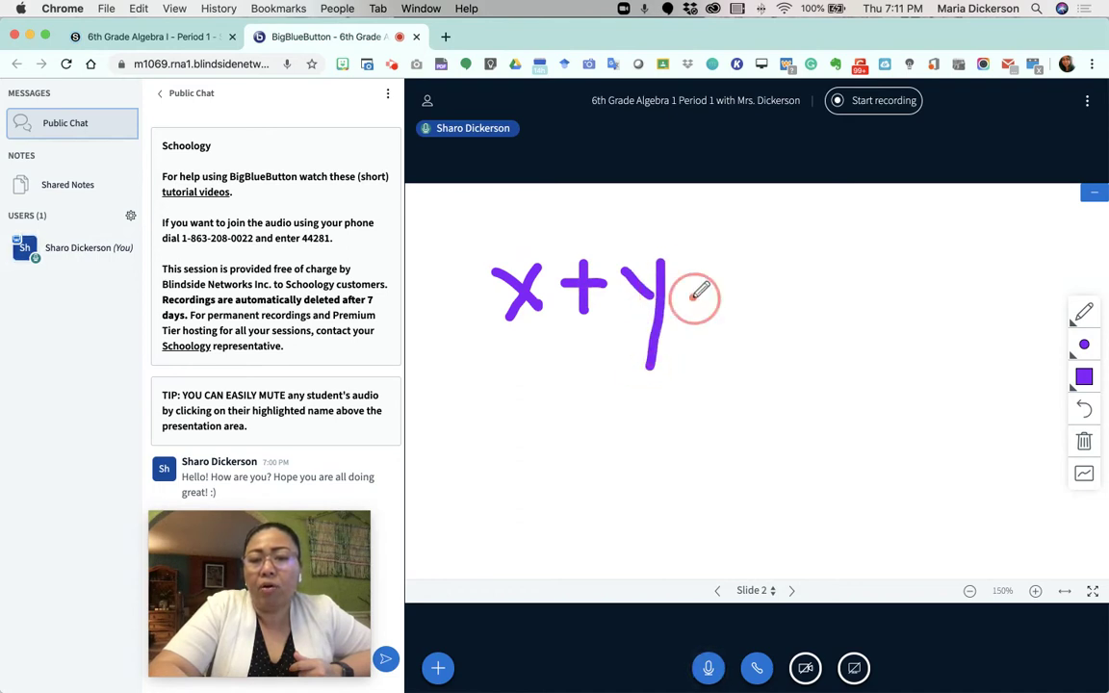
pyautogui.moveTo(690, 300)
pyautogui.mouseDown()
pyautogui.moveTo(723, 300)
pyautogui.moveTo(733, 318)
pyautogui.mouseUp()
pyautogui.moveTo(739, 274)
pyautogui.mouseDown()
pyautogui.moveTo(771, 274)
pyautogui.moveTo(819, 310)
pyautogui.mouseUp()
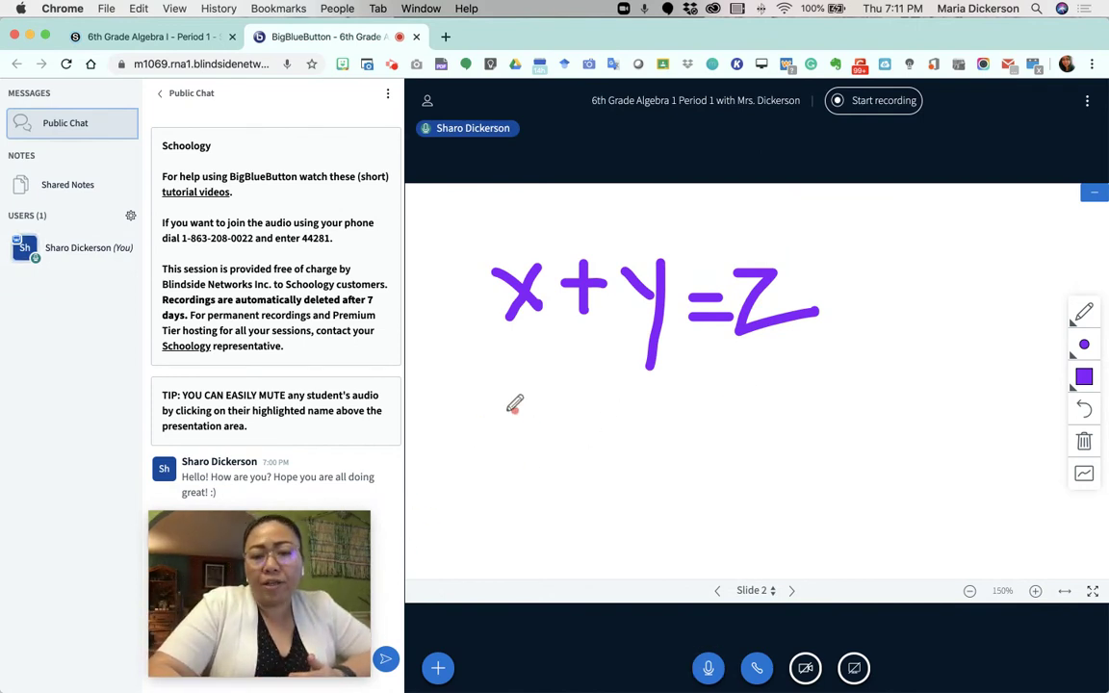
# Handwrite a second equation, 2x + 2y = 4z, below the first one on slide 2
pyautogui.moveTo(502, 411)
pyautogui.mouseDown()
pyautogui.moveTo(514, 461)
pyautogui.moveTo(566, 462)
pyautogui.moveTo(607, 421)
pyautogui.moveTo(582, 461)
pyautogui.mouseUp()
pyautogui.moveTo(508, 411); pyautogui.dragTo(503, 436)
pyautogui.moveTo(654, 399)
pyautogui.mouseDown()
pyautogui.moveTo(659, 450)
pyautogui.moveTo(698, 434)
pyautogui.moveTo(729, 451)
pyautogui.moveTo(767, 444)
pyautogui.moveTo(785, 396)
pyautogui.moveTo(802, 480)
pyautogui.mouseUp()
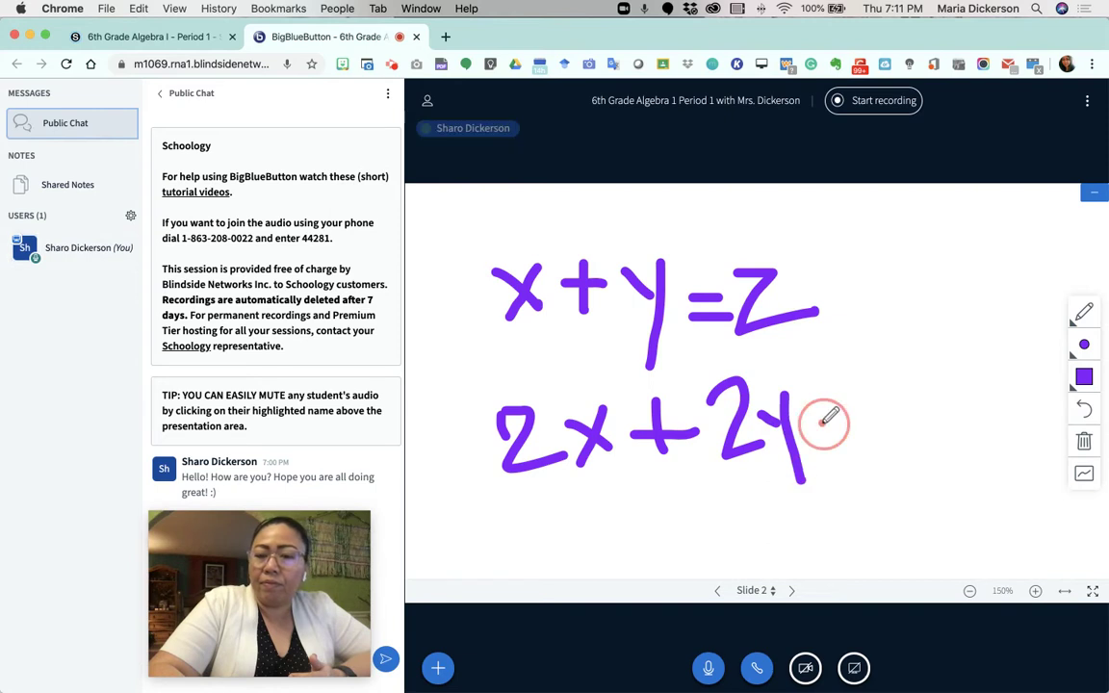
pyautogui.moveTo(818, 423)
pyautogui.mouseDown()
pyautogui.moveTo(844, 423)
pyautogui.moveTo(844, 438)
pyautogui.mouseUp()
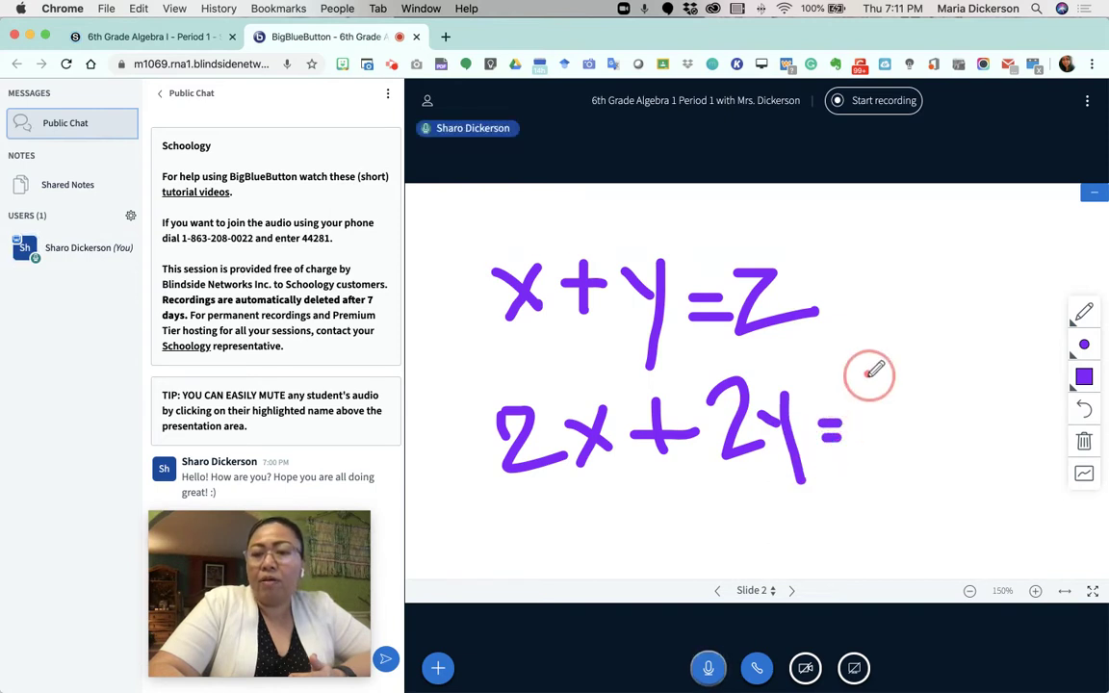
pyautogui.moveTo(867, 373)
pyautogui.mouseDown()
pyautogui.moveTo(866, 390)
pyautogui.moveTo(900, 397)
pyautogui.moveTo(900, 453)
pyautogui.mouseUp()
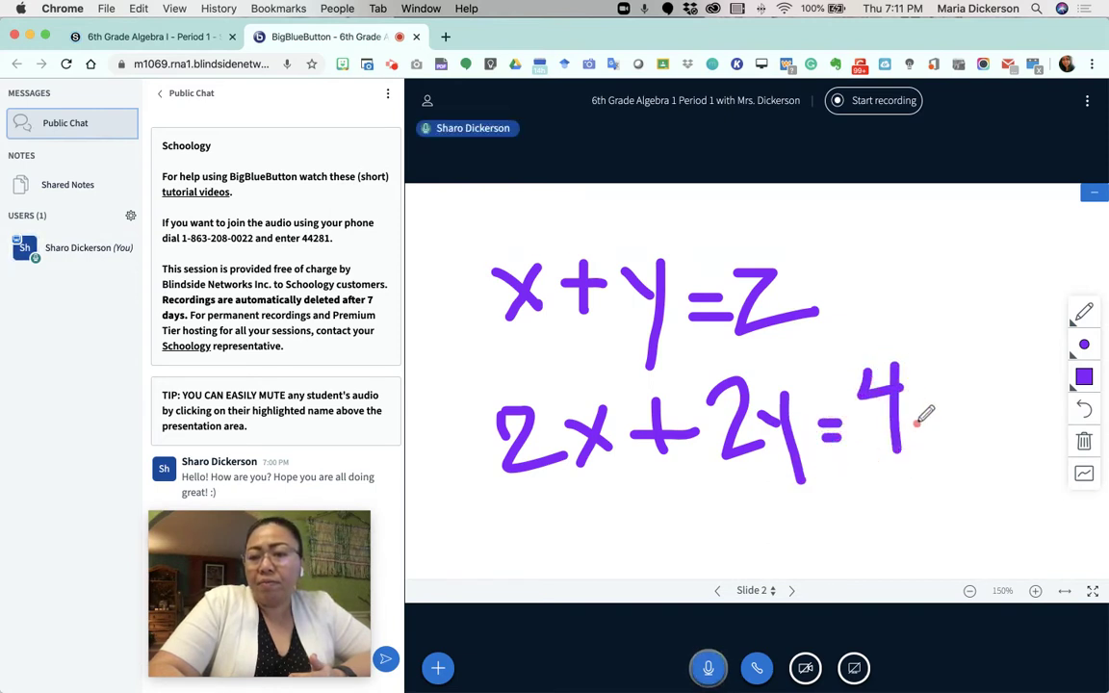
pyautogui.moveTo(913, 406)
pyautogui.mouseDown()
pyautogui.moveTo(920, 451)
pyautogui.moveTo(957, 437)
pyautogui.mouseUp()
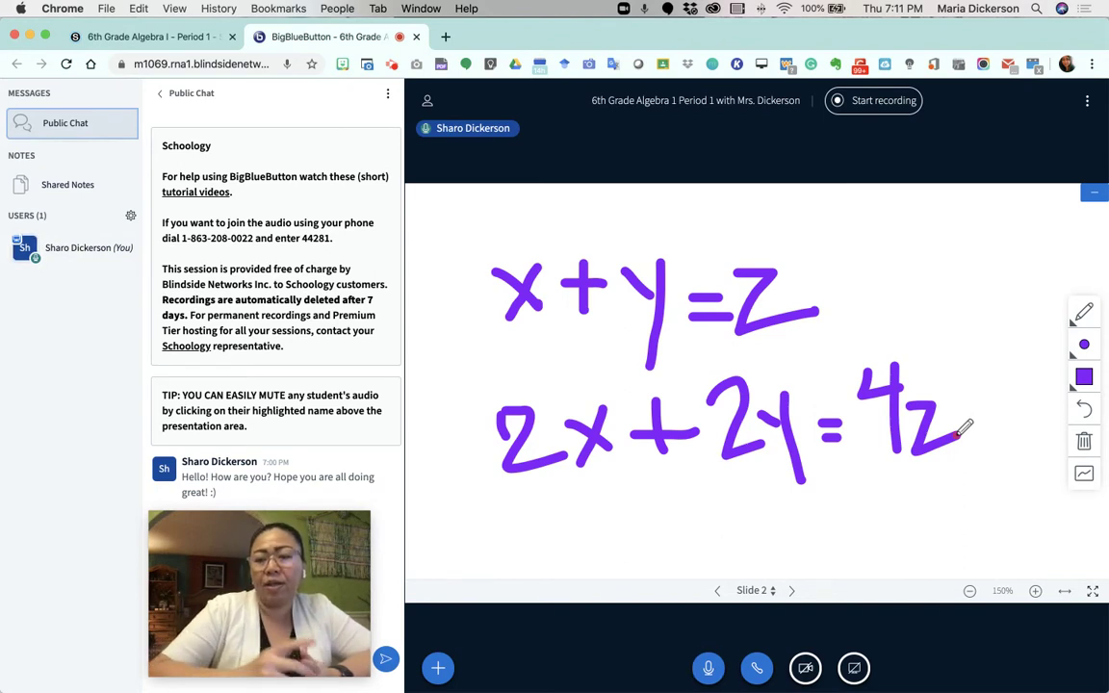
# Undo the strokes of 4z in the second equation and handwrite 8 in their place
pyautogui.click(1091, 409)
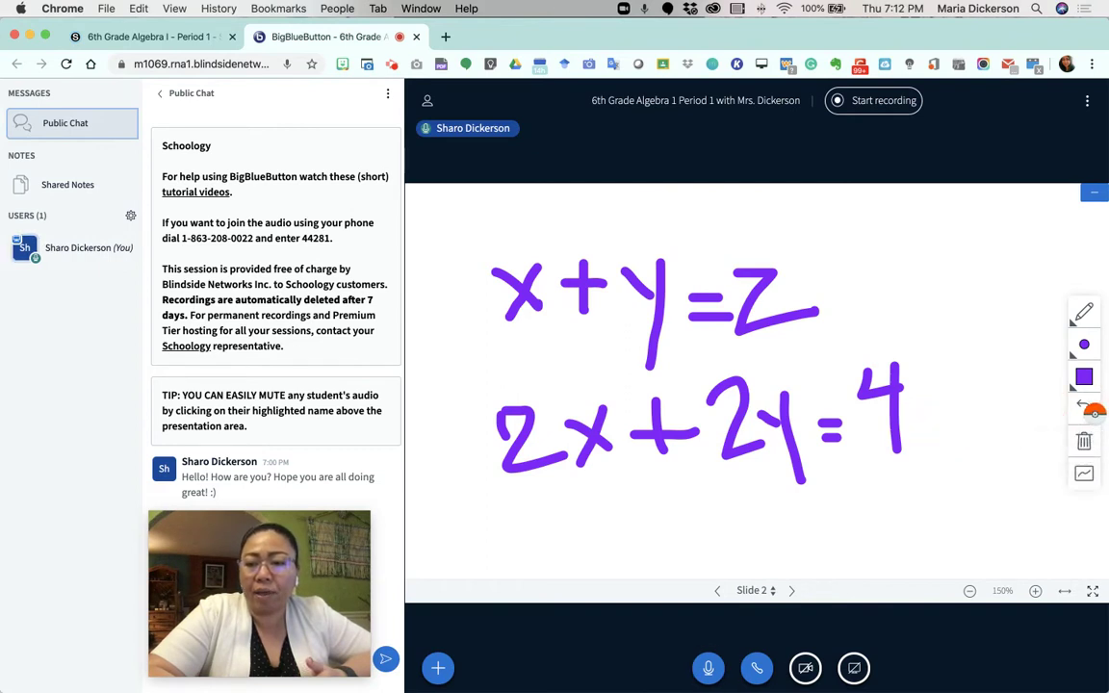
pyautogui.click(1085, 409)
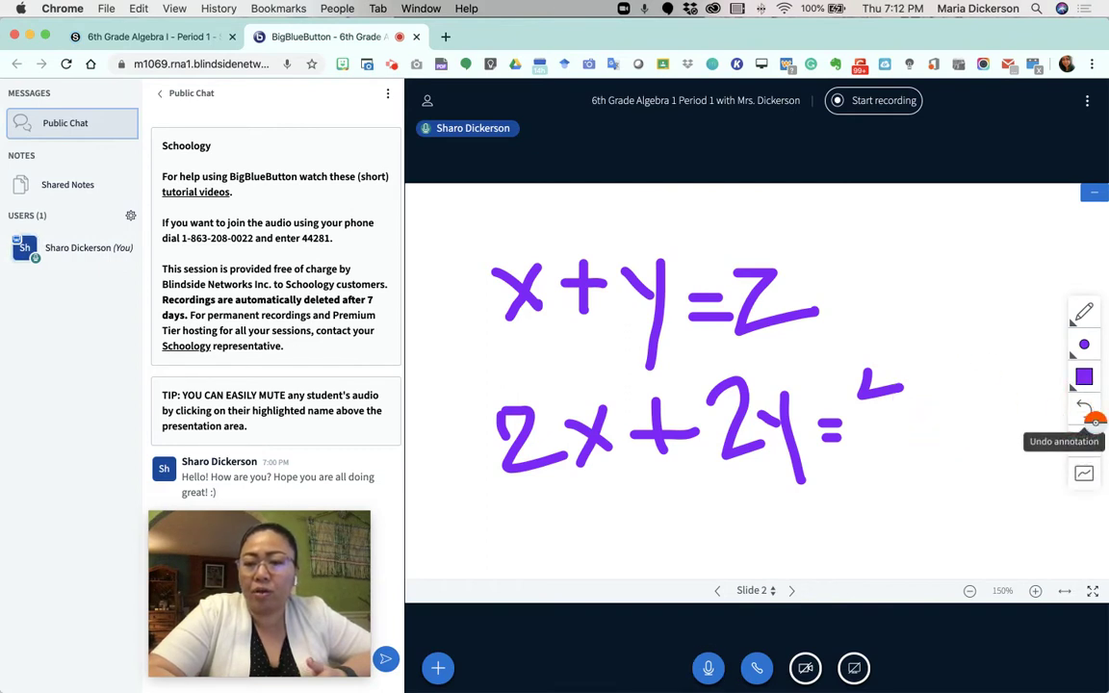
pyautogui.click(1086, 409)
pyautogui.moveTo(885, 364)
pyautogui.mouseDown()
pyautogui.moveTo(875, 368)
pyautogui.moveTo(898, 419)
pyautogui.moveTo(893, 348)
pyautogui.mouseUp()
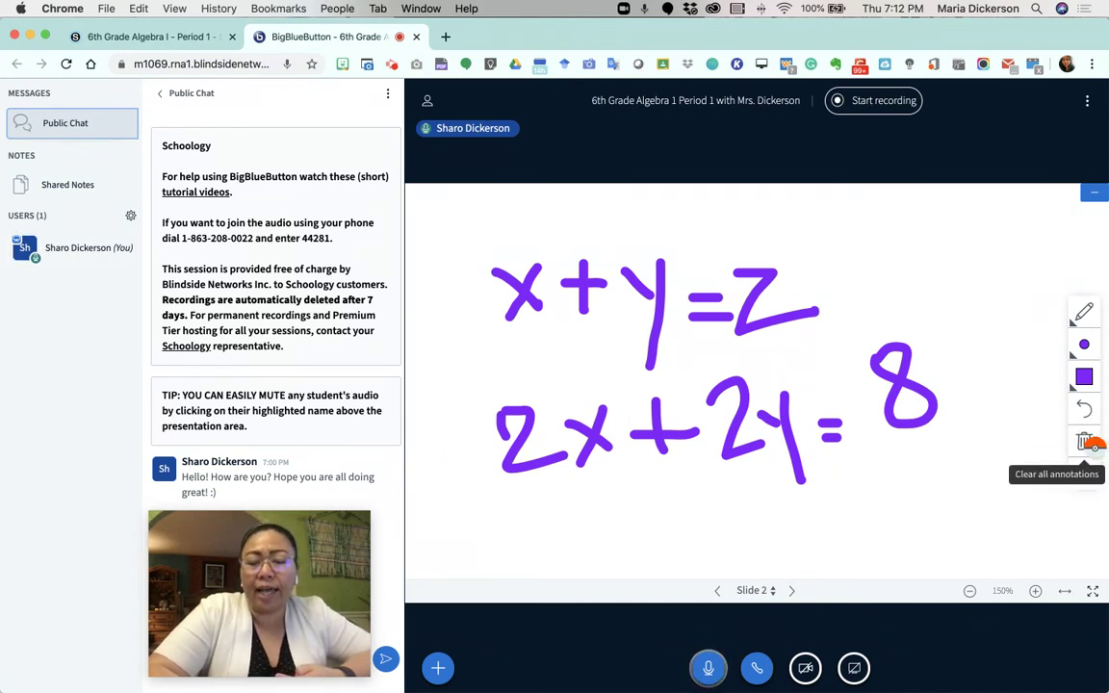
# Clear all annotations from slide 2 and turn on the multi-user whiteboard
pyautogui.click(1087, 442)
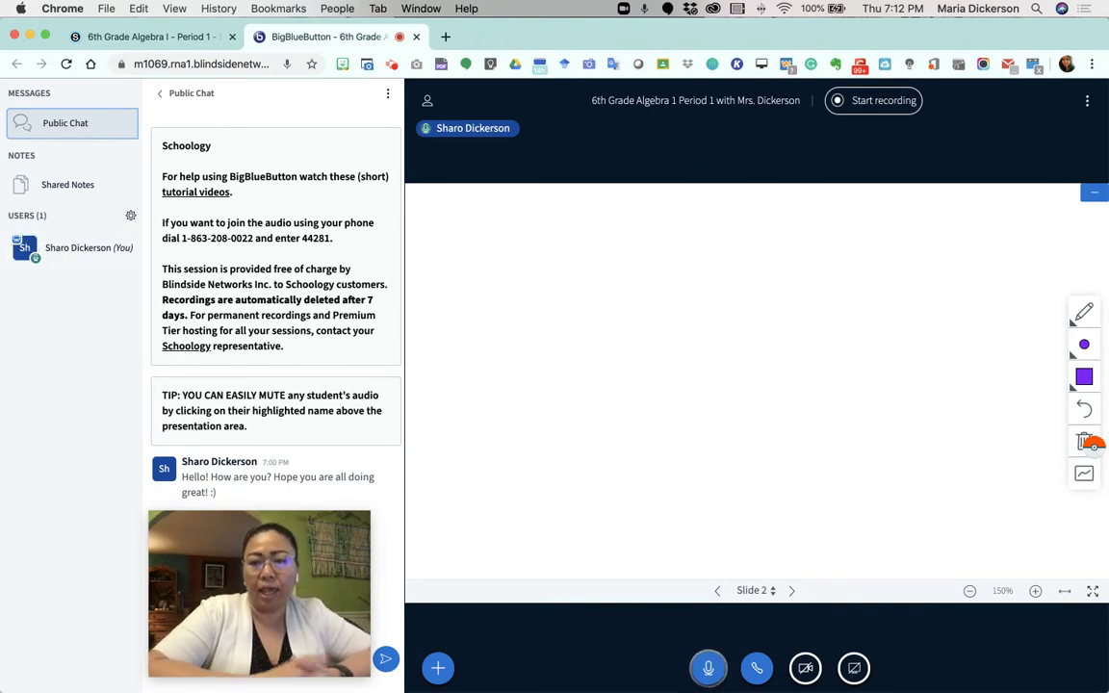
pyautogui.click(1091, 477)
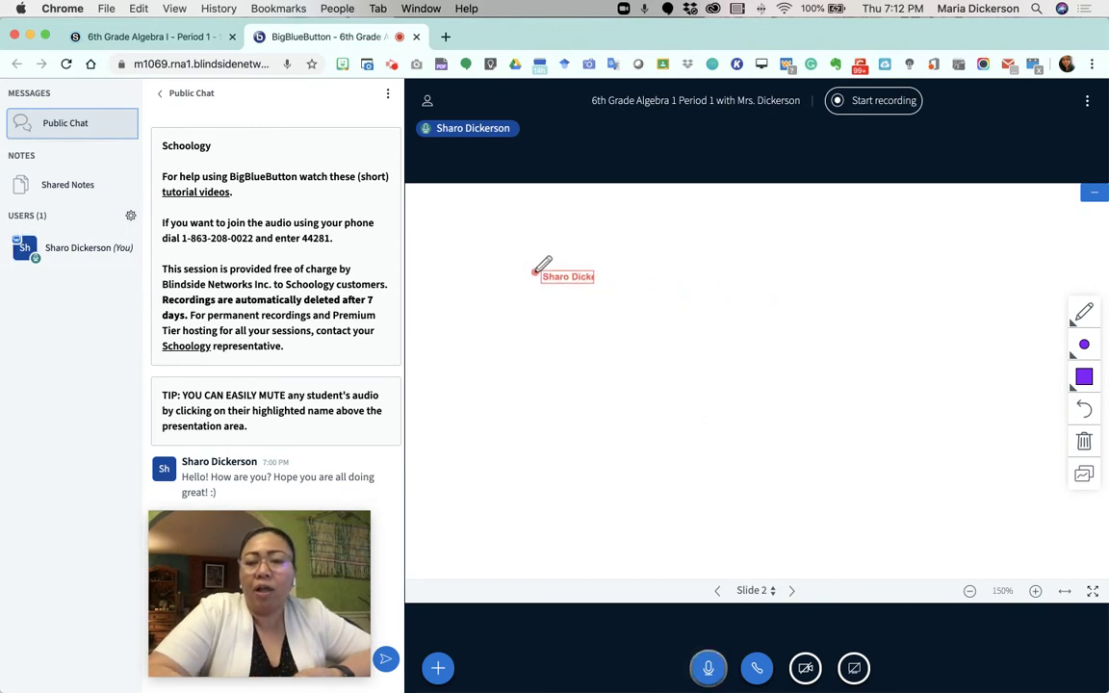
# Draw wavy test lines in purple, blue and light blue on slide 2 and clear all the annotations
pyautogui.moveTo(533, 271)
pyautogui.mouseDown()
pyautogui.moveTo(541, 287)
pyautogui.moveTo(685, 274)
pyautogui.mouseUp()
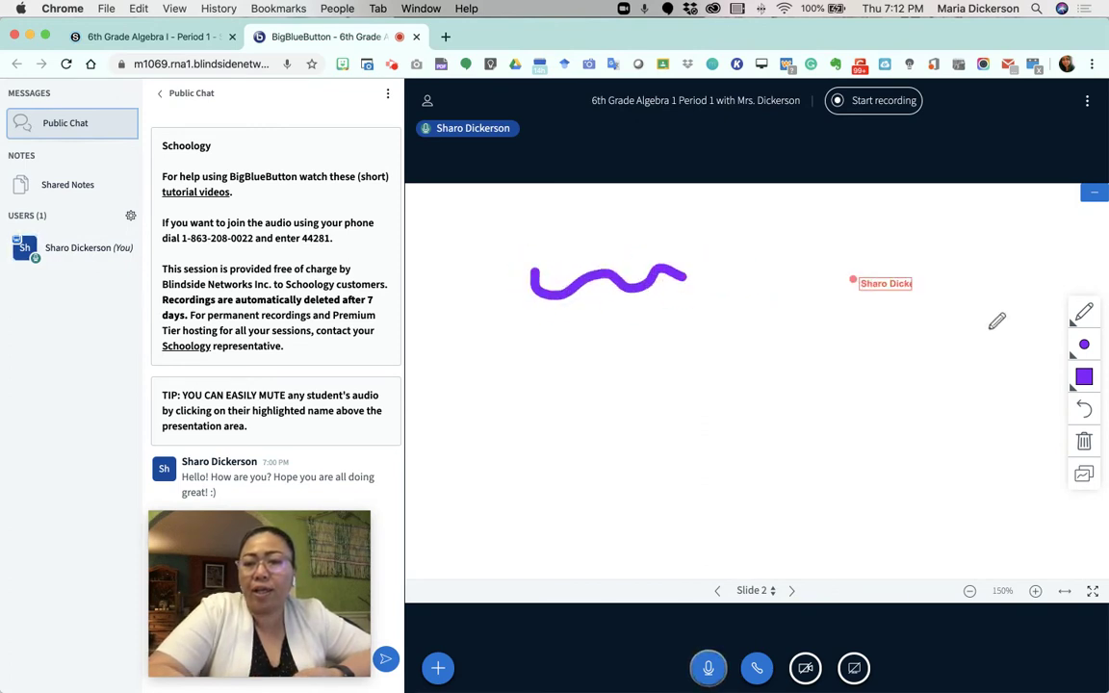
pyautogui.click(1085, 344)
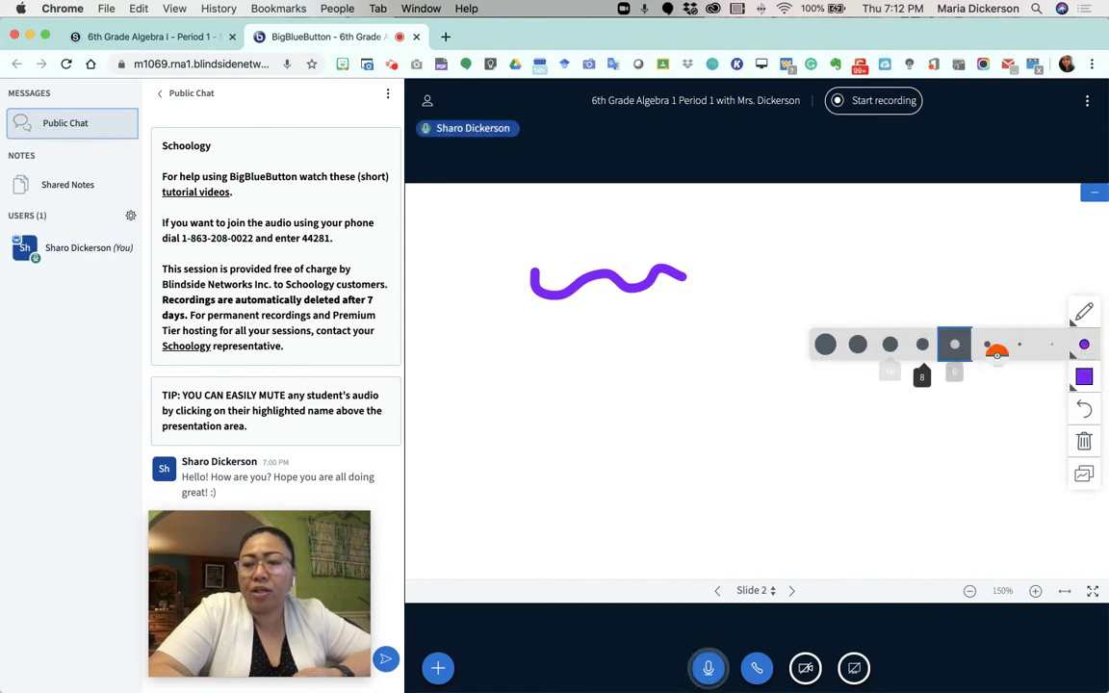
pyautogui.click(1084, 377)
pyautogui.click(955, 377)
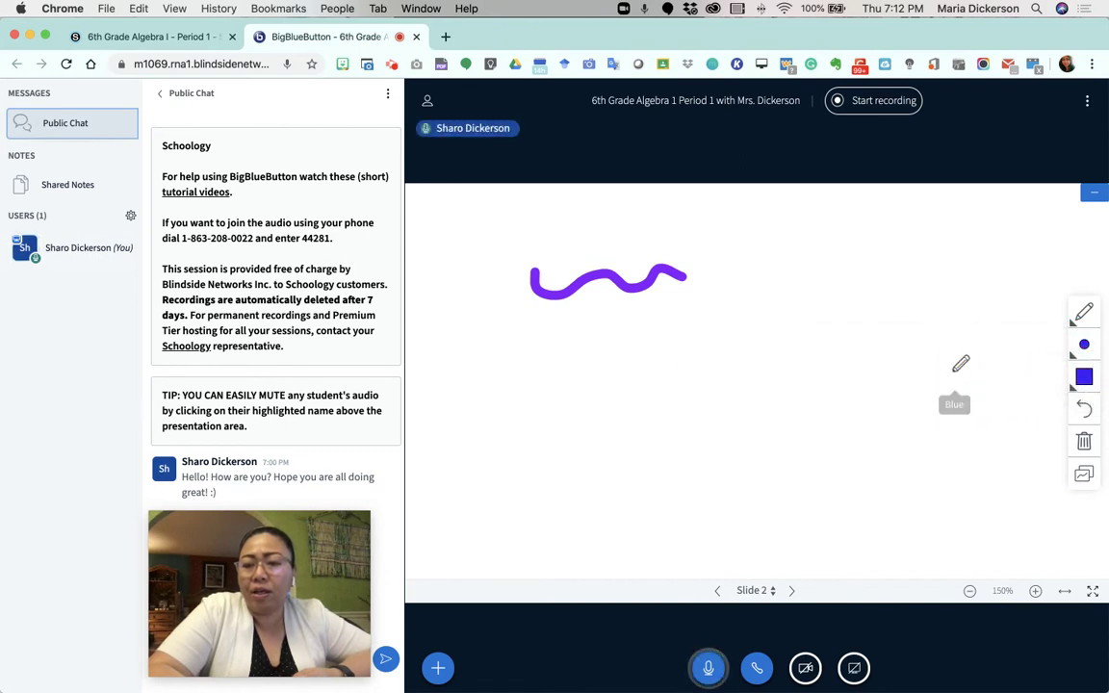
pyautogui.moveTo(918, 345); pyautogui.dragTo(724, 364)
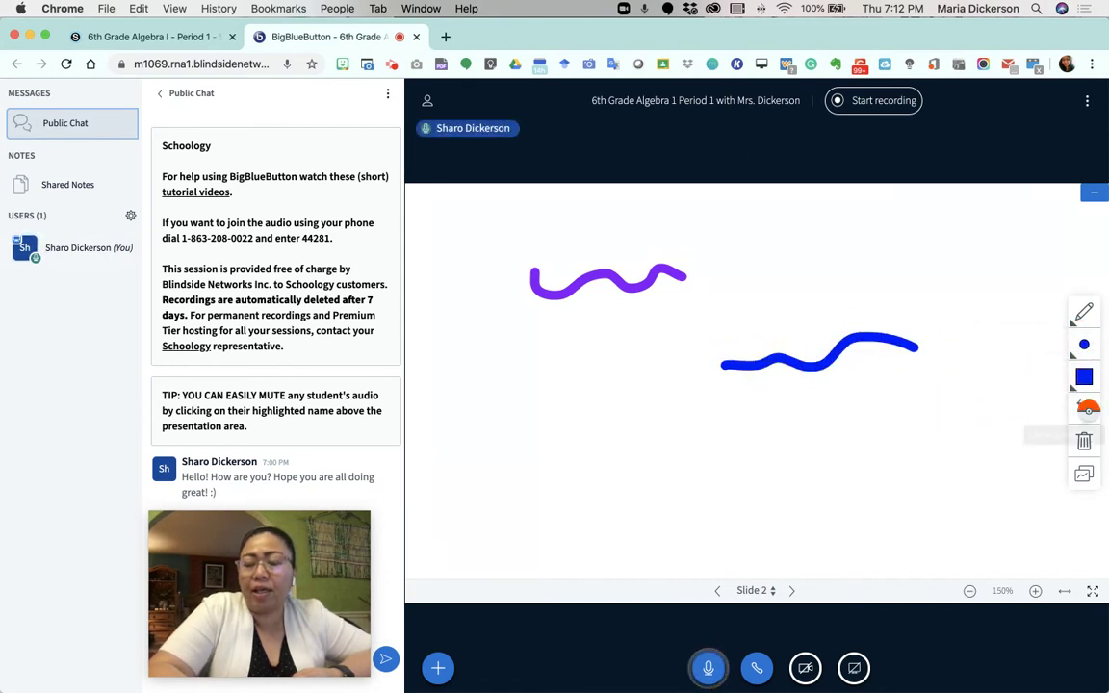
pyautogui.click(1085, 377)
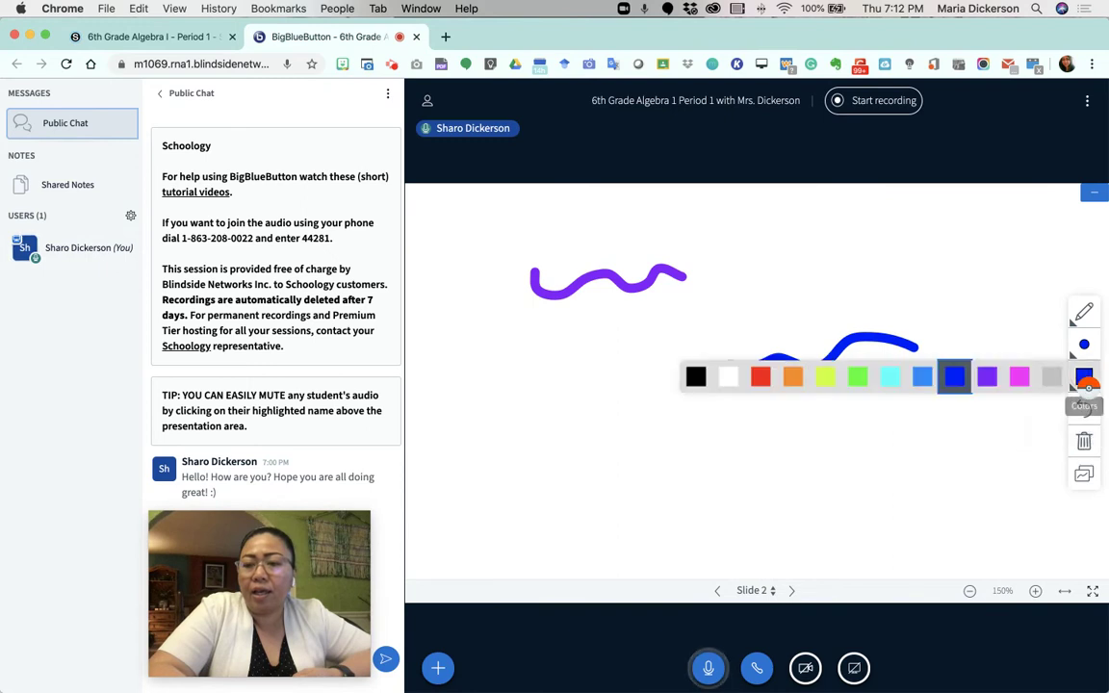
pyautogui.click(923, 377)
pyautogui.moveTo(487, 422)
pyautogui.mouseDown()
pyautogui.moveTo(554, 448)
pyautogui.moveTo(666, 437)
pyautogui.mouseUp()
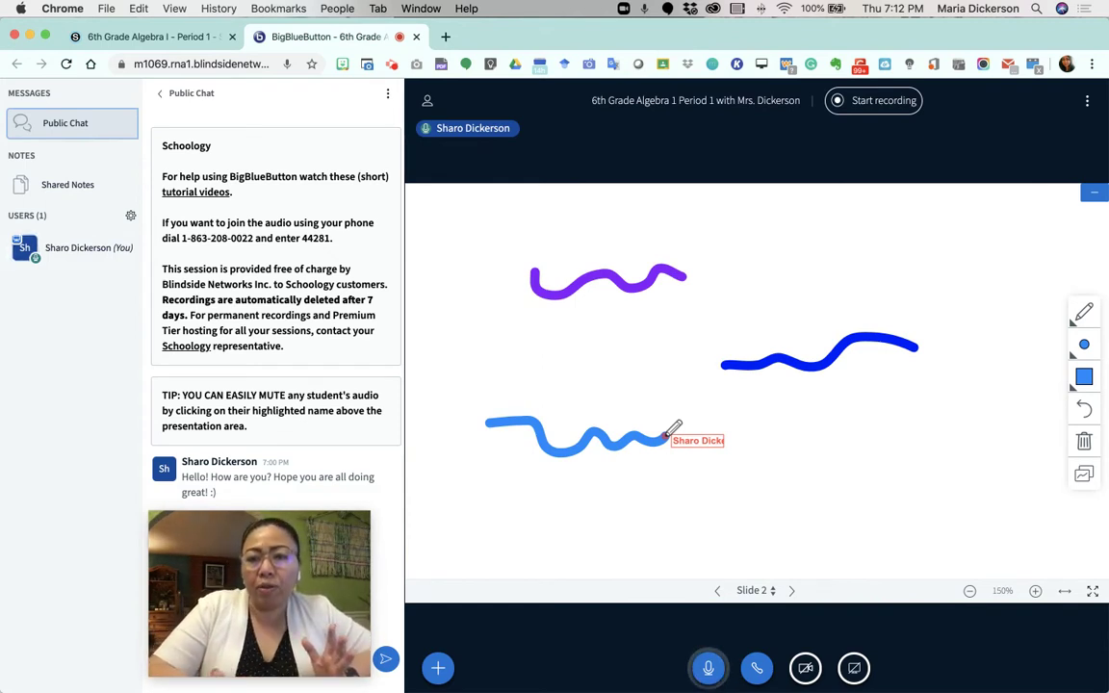
pyautogui.click(1086, 443)
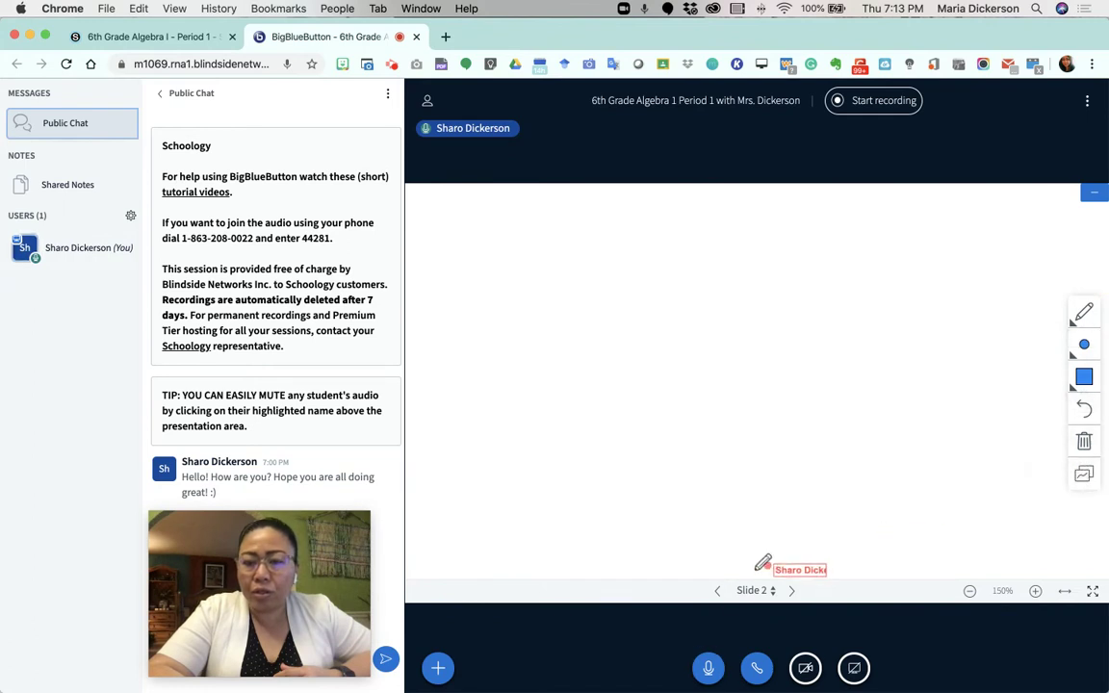
# Return to slide 1 and switch the whiteboard to the Pan tool
pyautogui.click(718, 591)
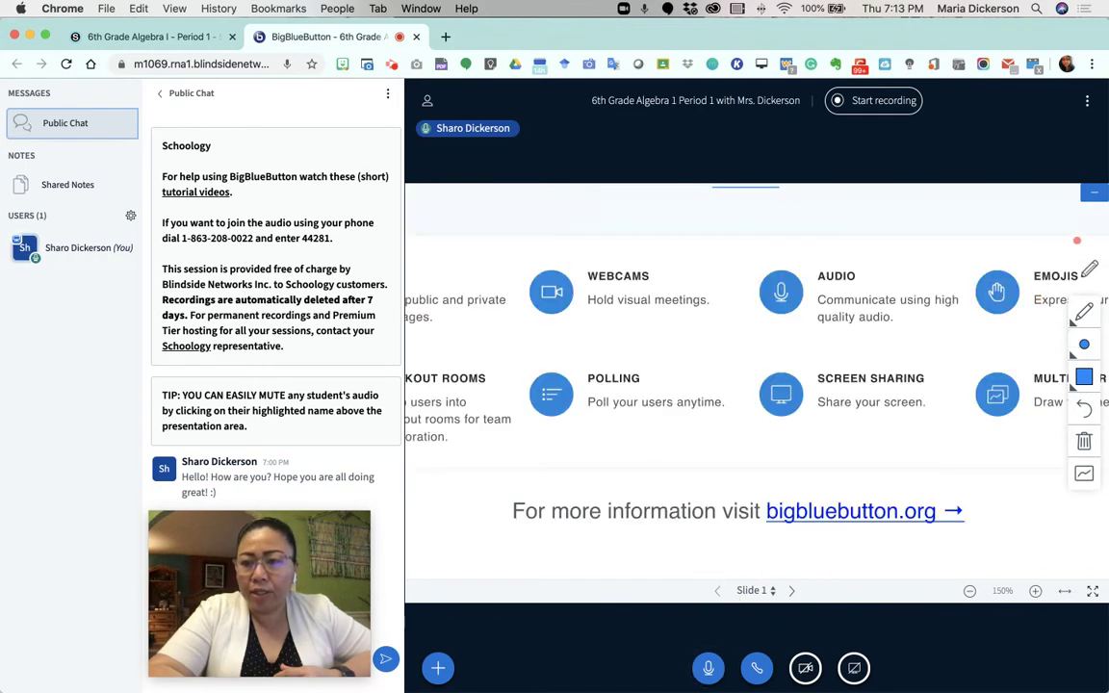
pyautogui.click(1083, 314)
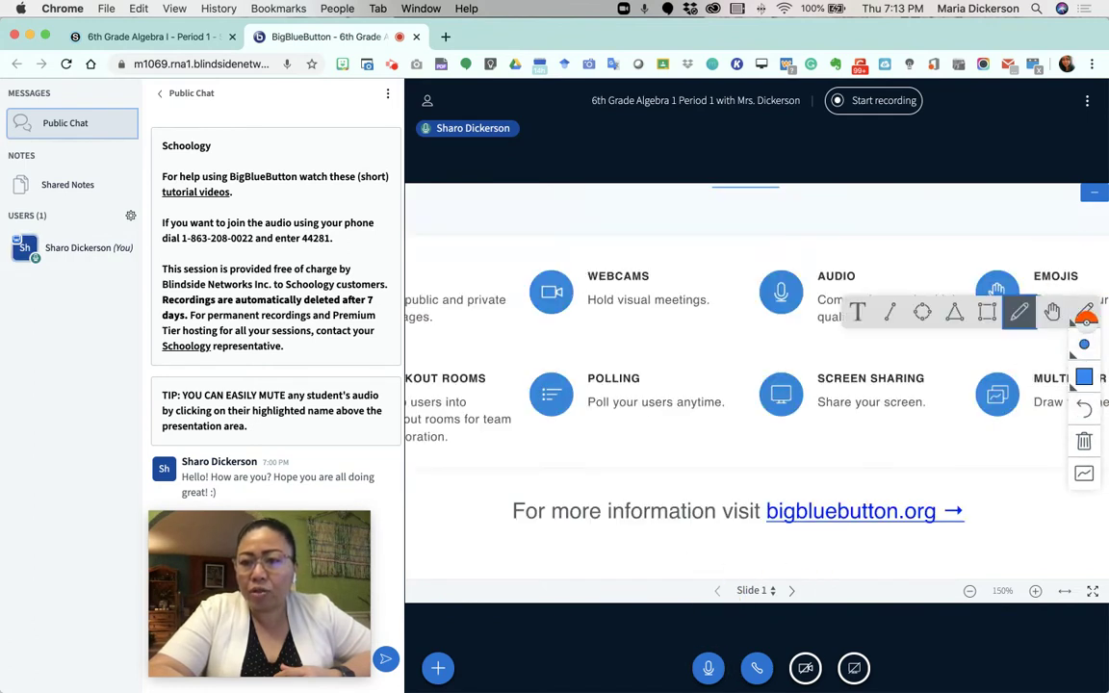
pyautogui.click(1050, 313)
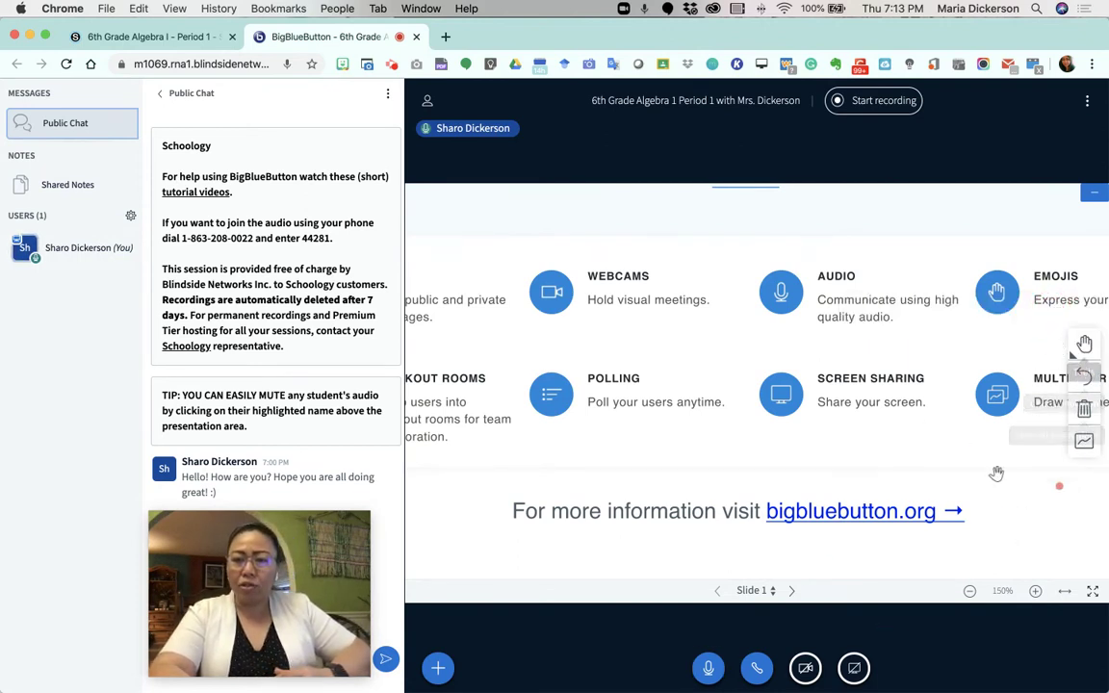
# Open the conference's Actions choices and examine the poll, presentation upload and external video options
pyautogui.scroll(-1, 893, 438)
pyautogui.scroll(-1, 894, 438)
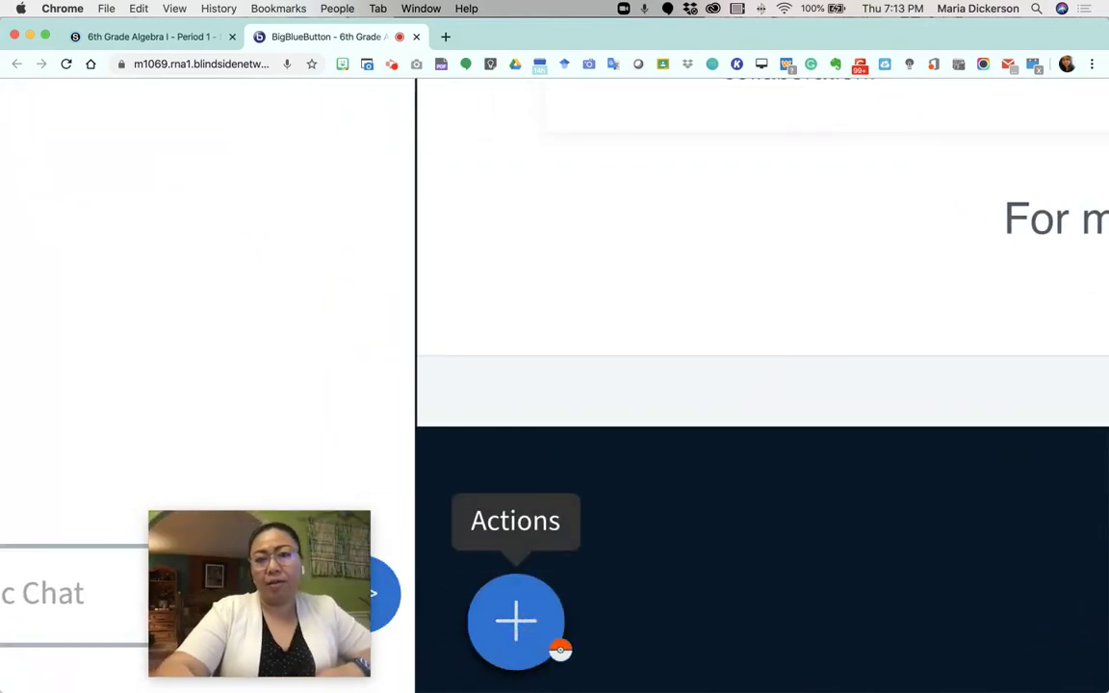
pyautogui.click(540, 639)
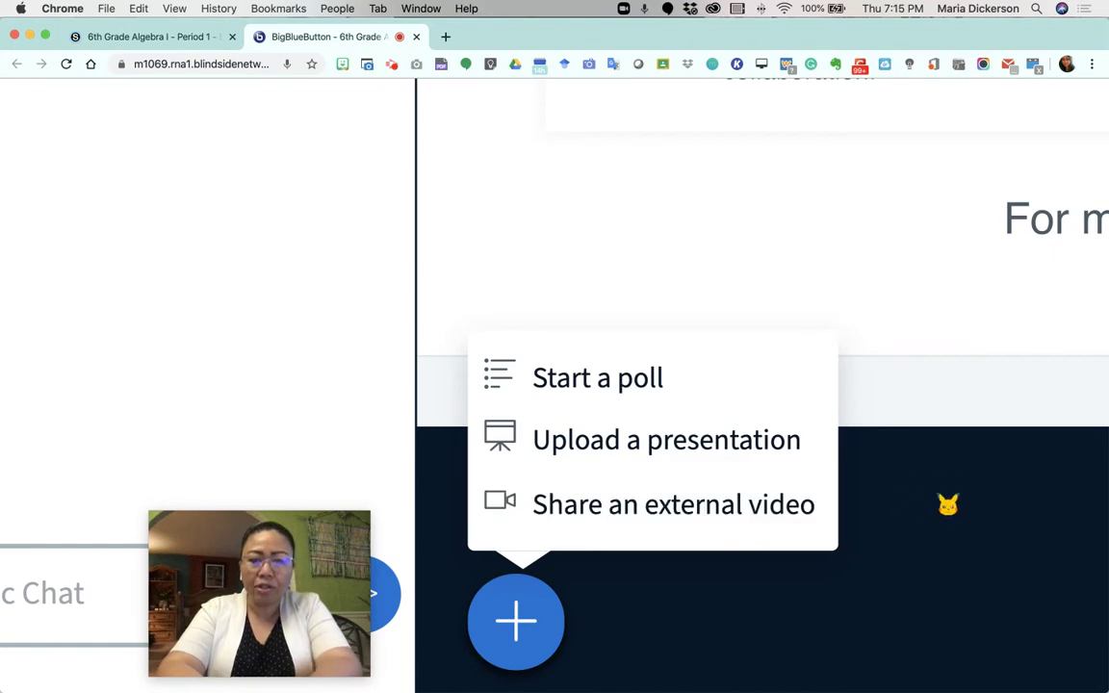
pyautogui.press('super+minus')
pyautogui.press('super+minus')
pyautogui.press('super+minus')
pyautogui.press('super+minus')
pyautogui.press('super+minus')
pyautogui.press('super+minus')
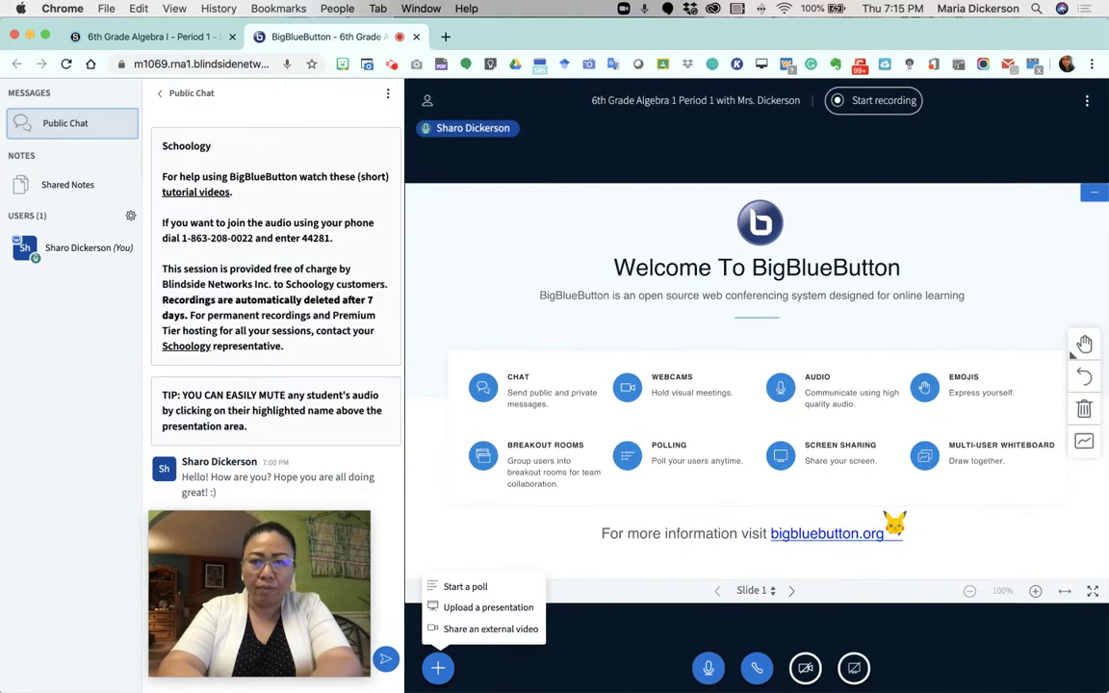
# Search Google in a new browser tab for videos on "best practices in virtual learning"
pyautogui.click(446, 37)
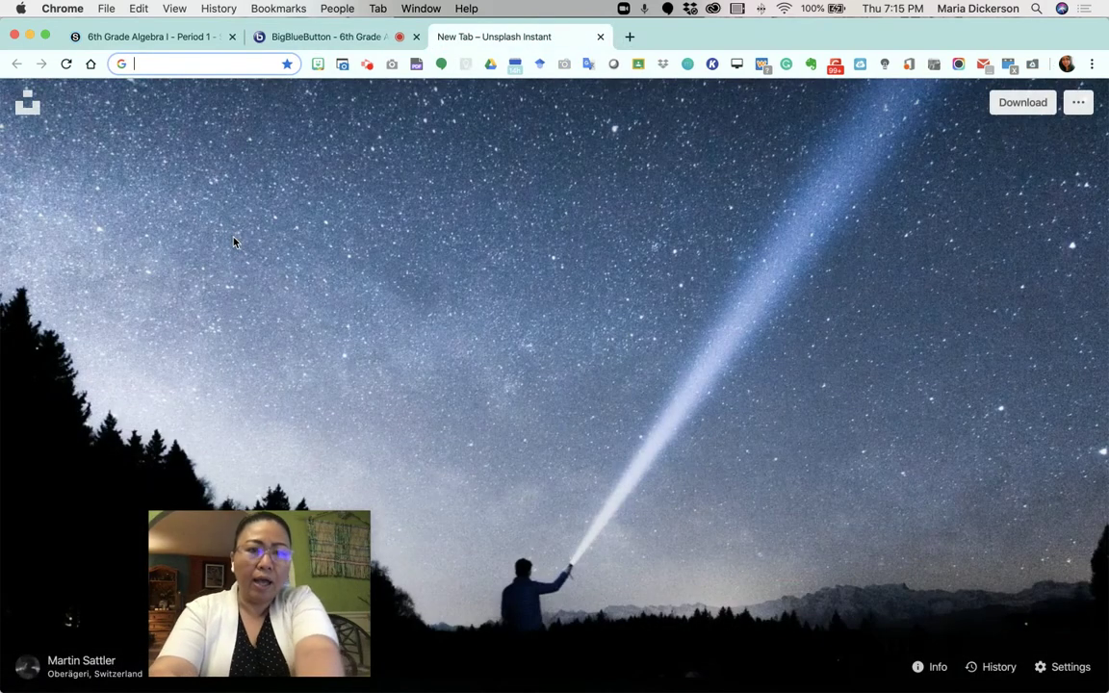
pyautogui.write('best practi')
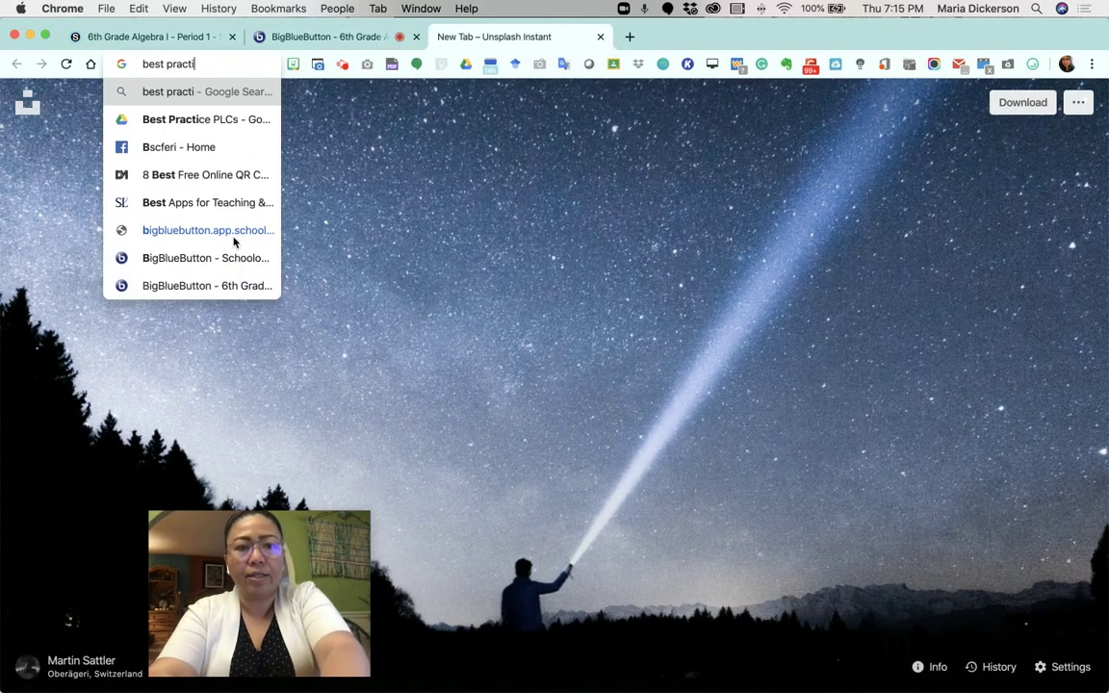
pyautogui.write('ces in virtual learning')
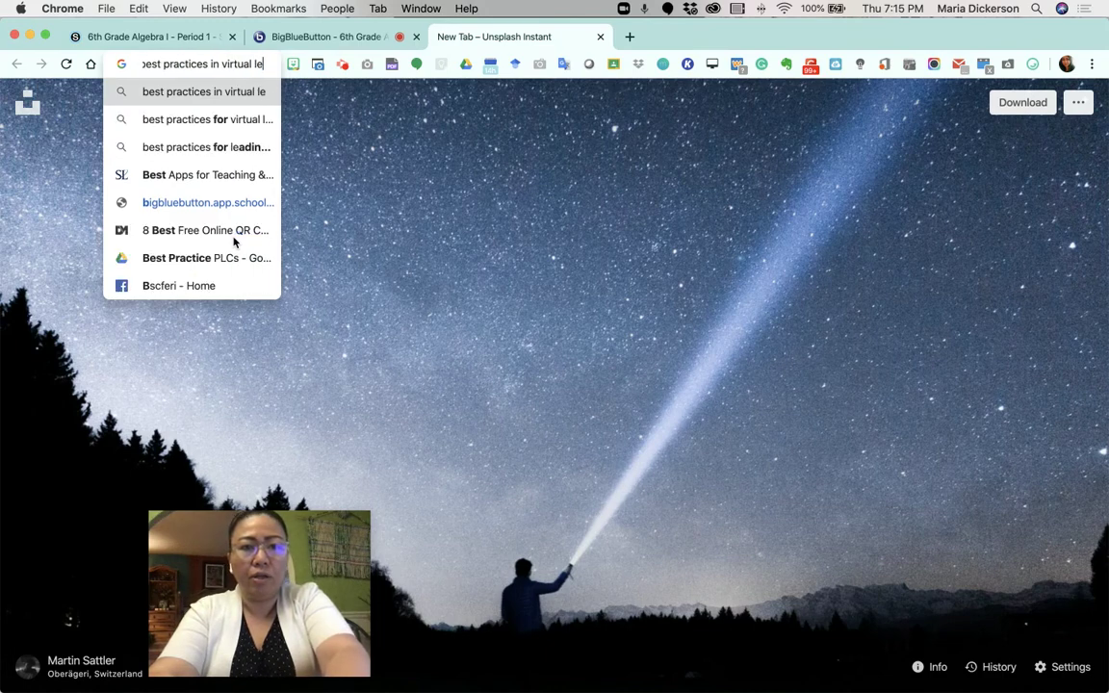
pyautogui.press('Return')
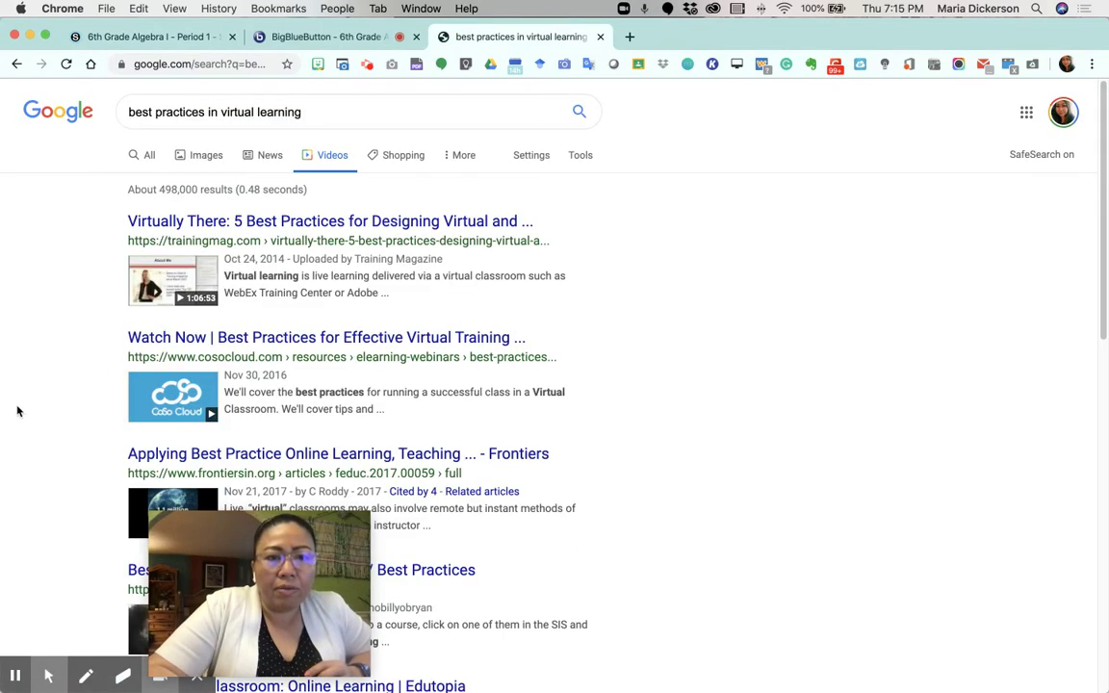
# Look through the video results and open Edutopia's "The Virtual Classroom: Online Learning"
pyautogui.scroll(-3, 44, 377)
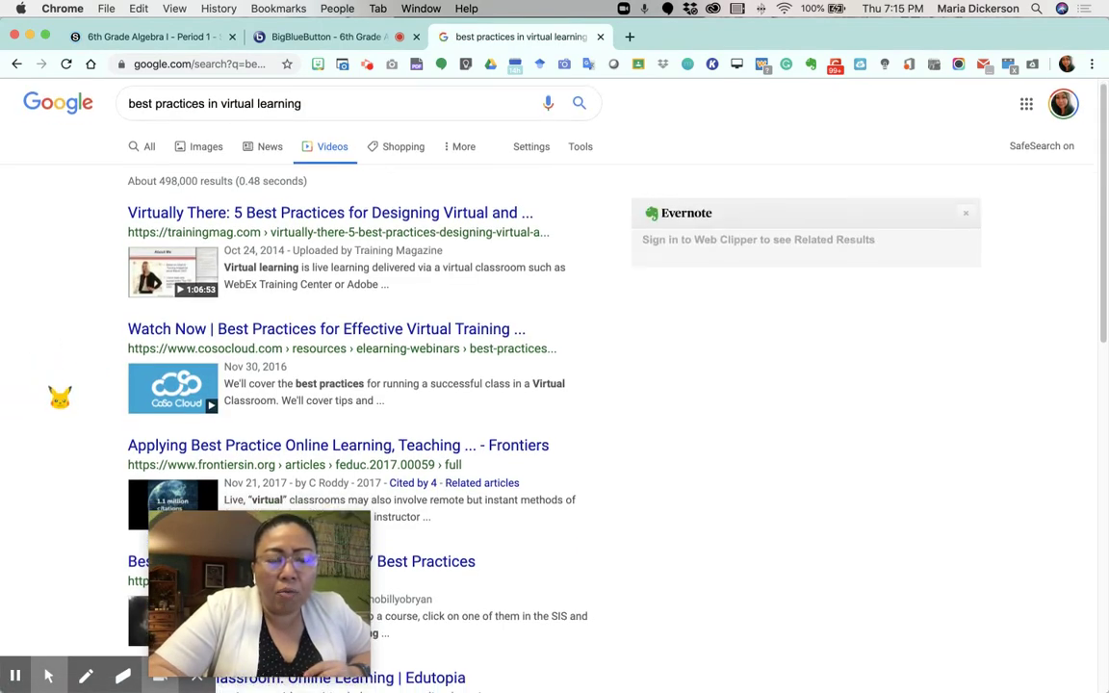
pyautogui.scroll(-3, 59, 397)
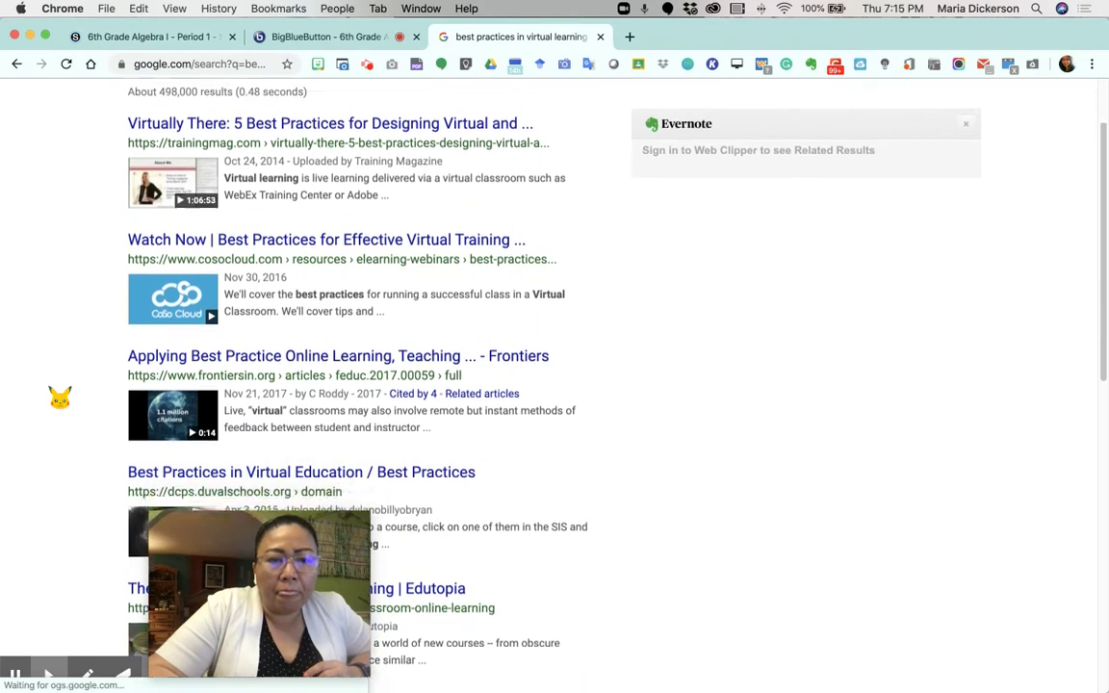
pyautogui.scroll(-2, 60, 396)
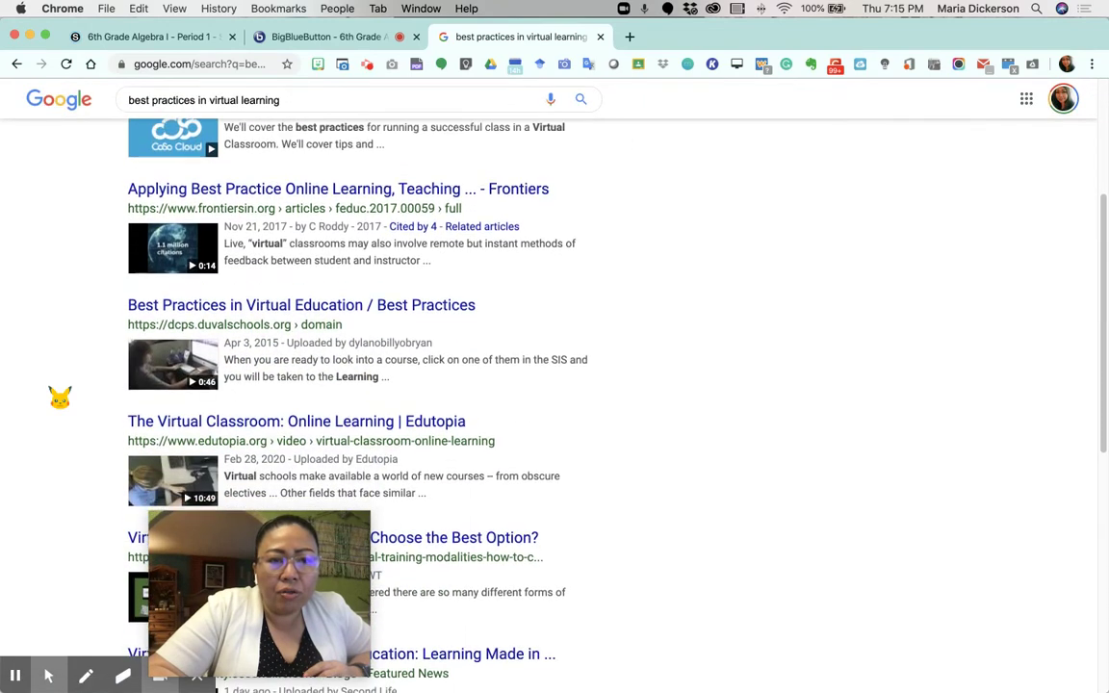
pyautogui.scroll(-1, 60, 397)
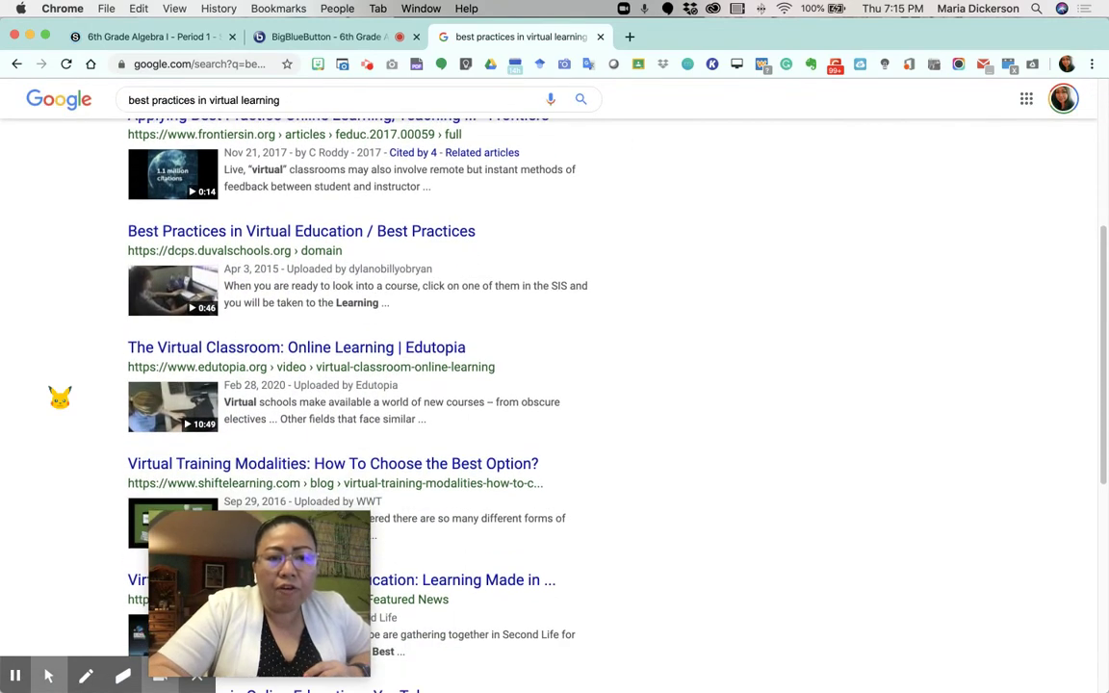
pyautogui.click(273, 353)
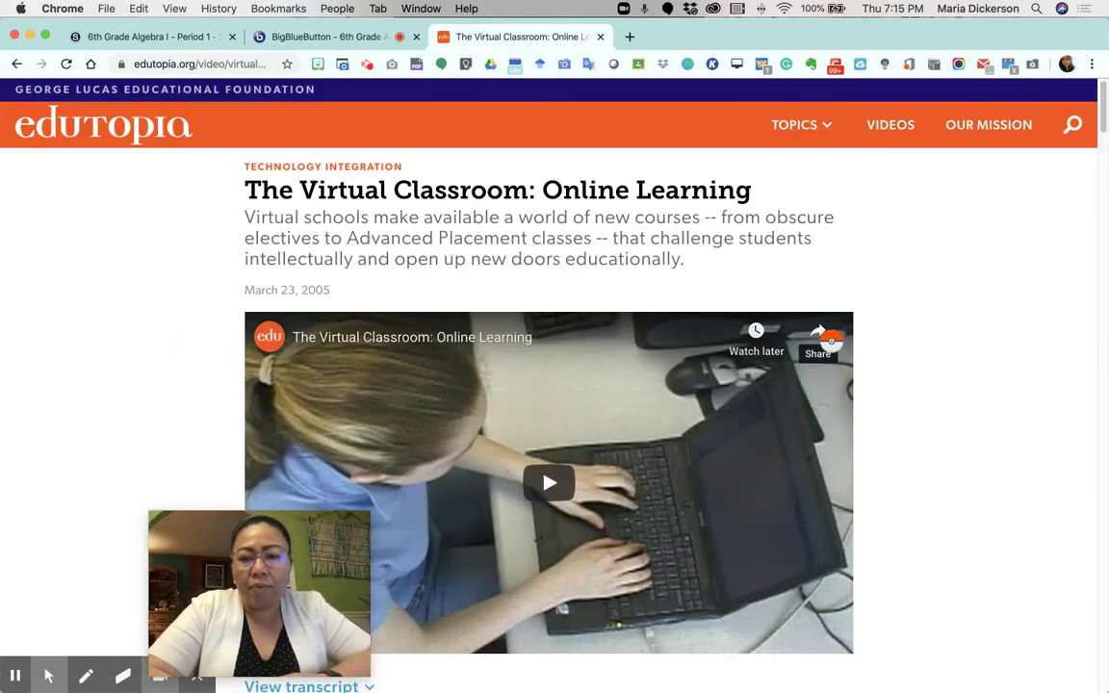
# Open the Edutopia video on YouTube through its share link and pause playback
pyautogui.click(830, 340)
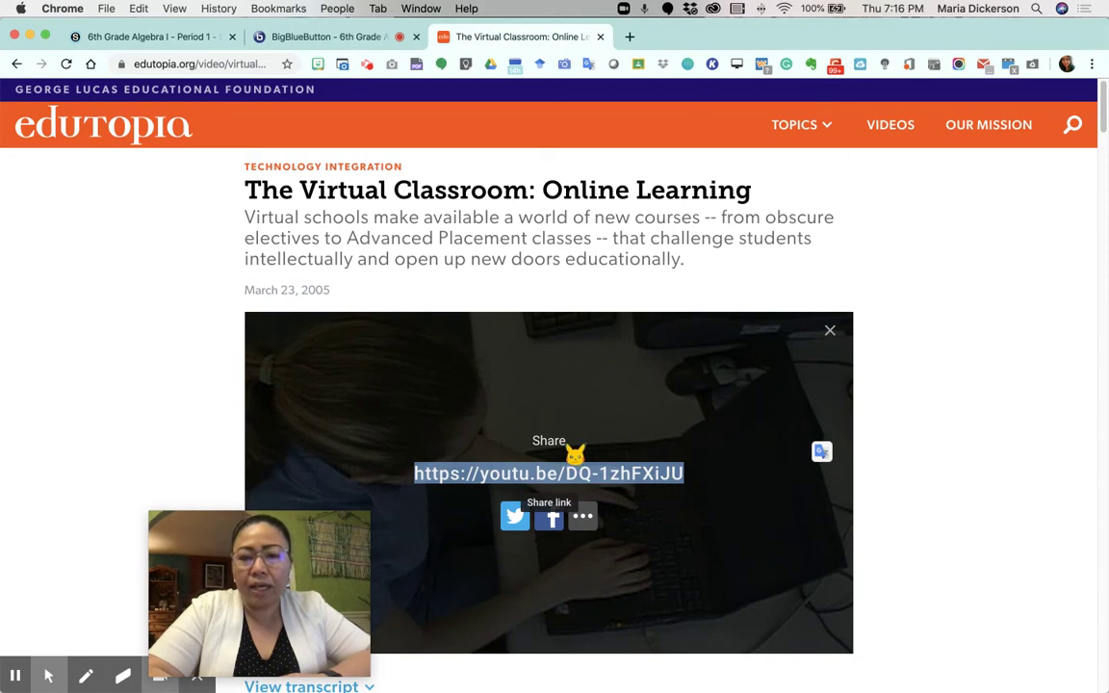
pyautogui.click(585, 475)
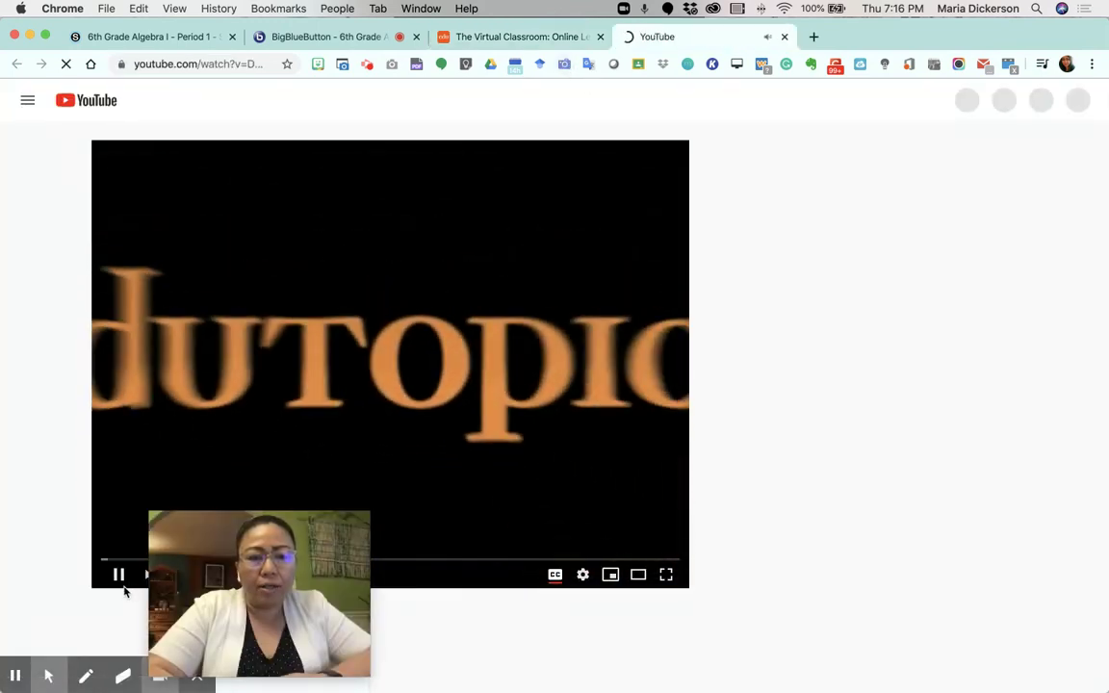
pyautogui.click(118, 577)
pyautogui.moveTo(250, 554); pyautogui.dragTo(804, 491)
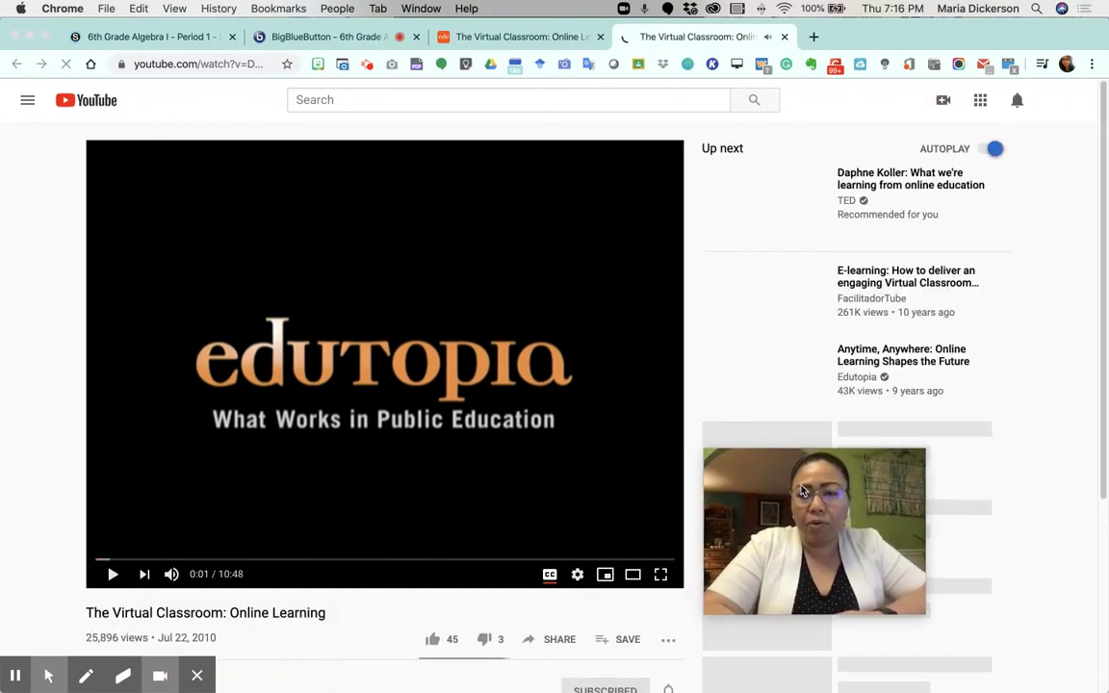
# Copy the YouTube share link of "The Virtual Classroom: Online Learning"
pyautogui.scroll(-5, 496, 626)
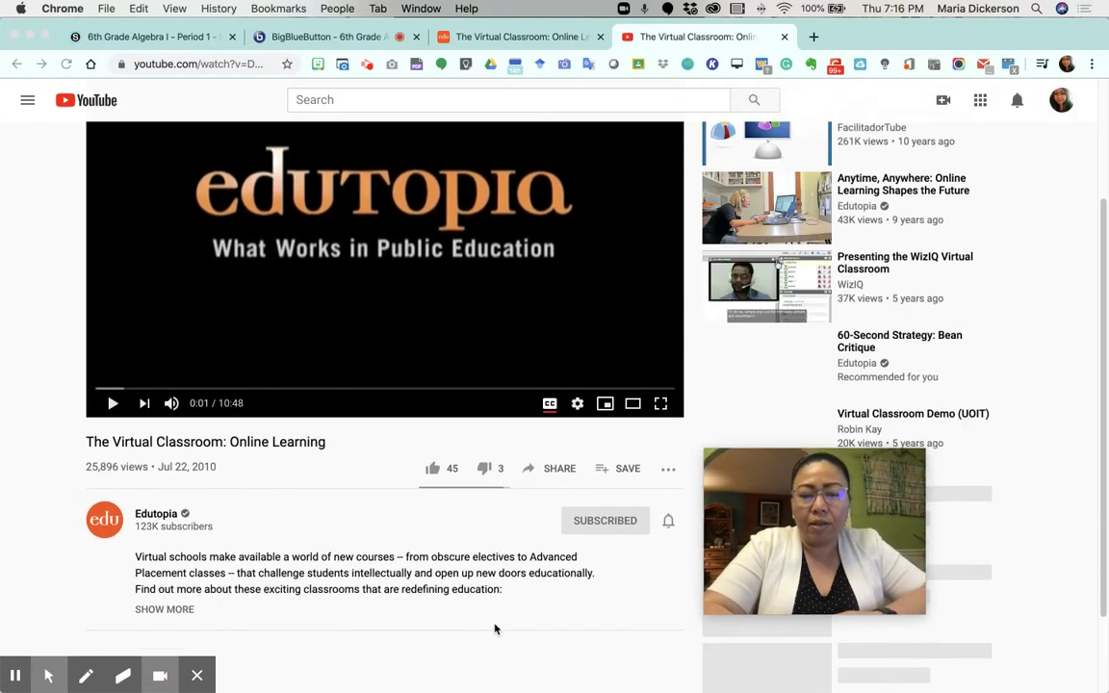
pyautogui.scroll(-1, 496, 629)
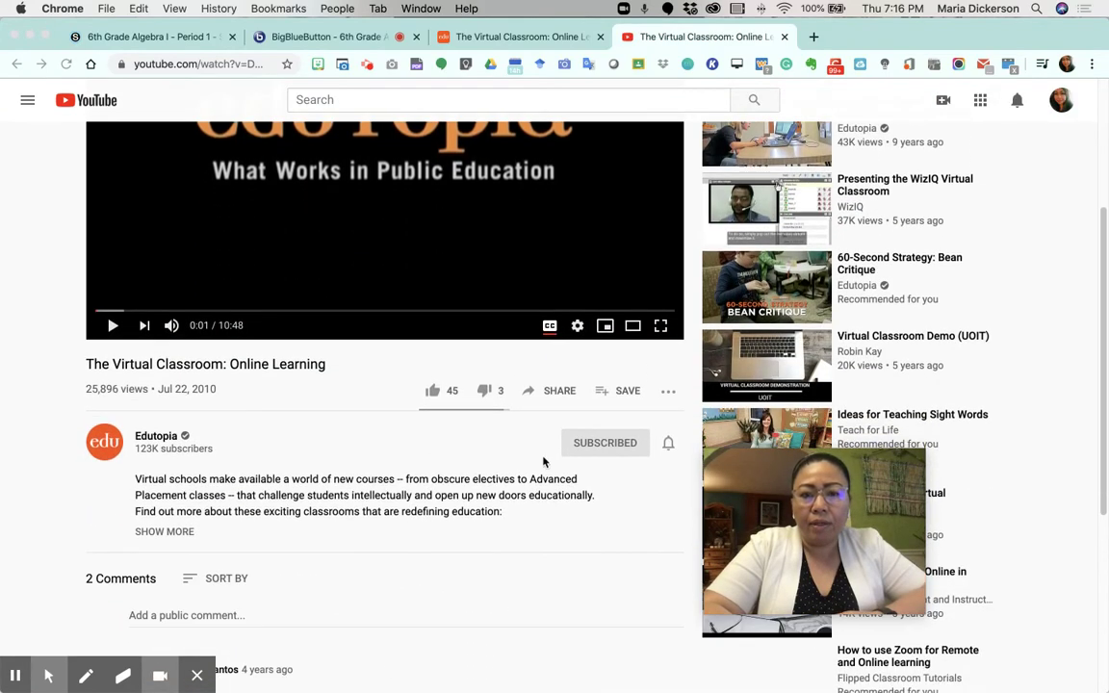
pyautogui.click(566, 393)
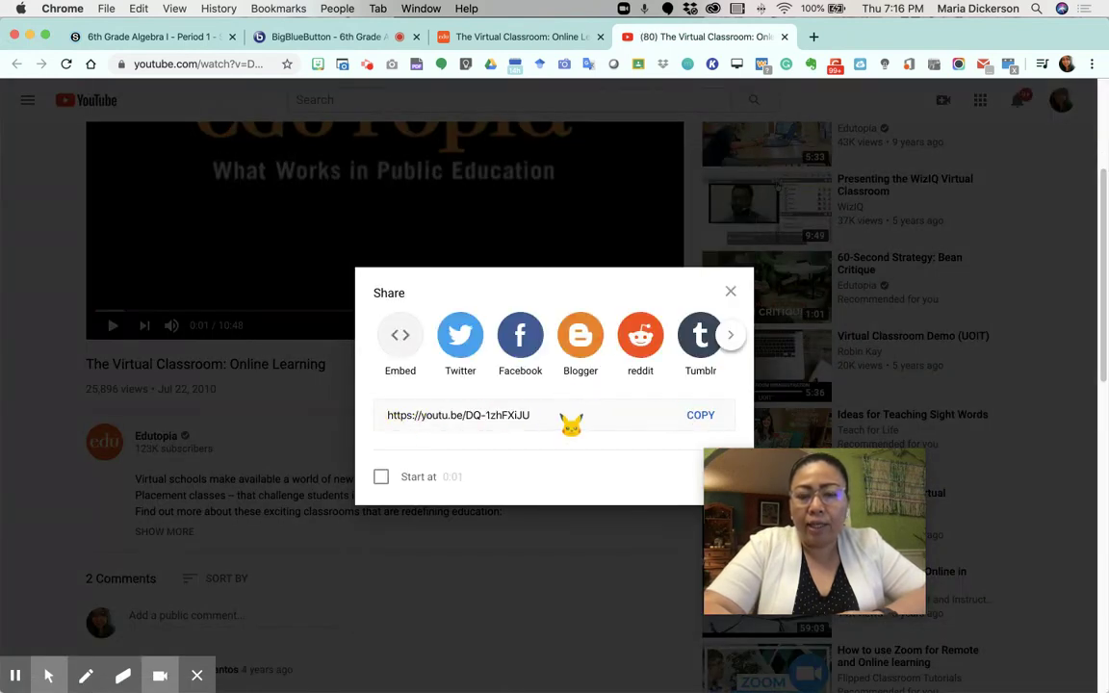
pyautogui.click(717, 420)
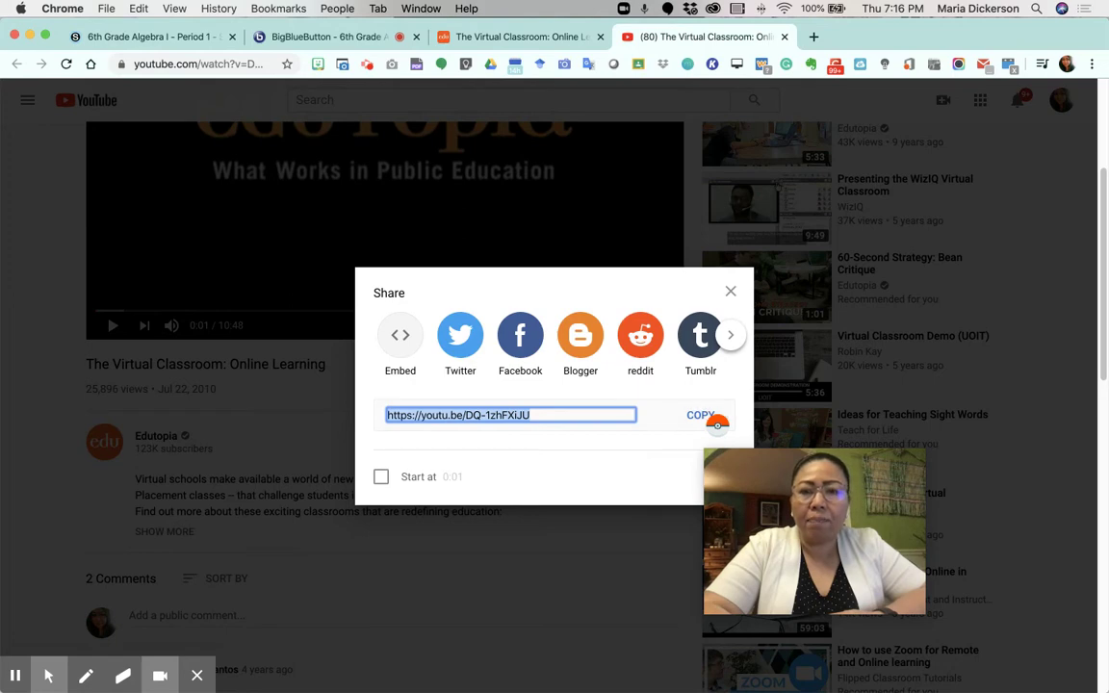
pyautogui.click(316, 39)
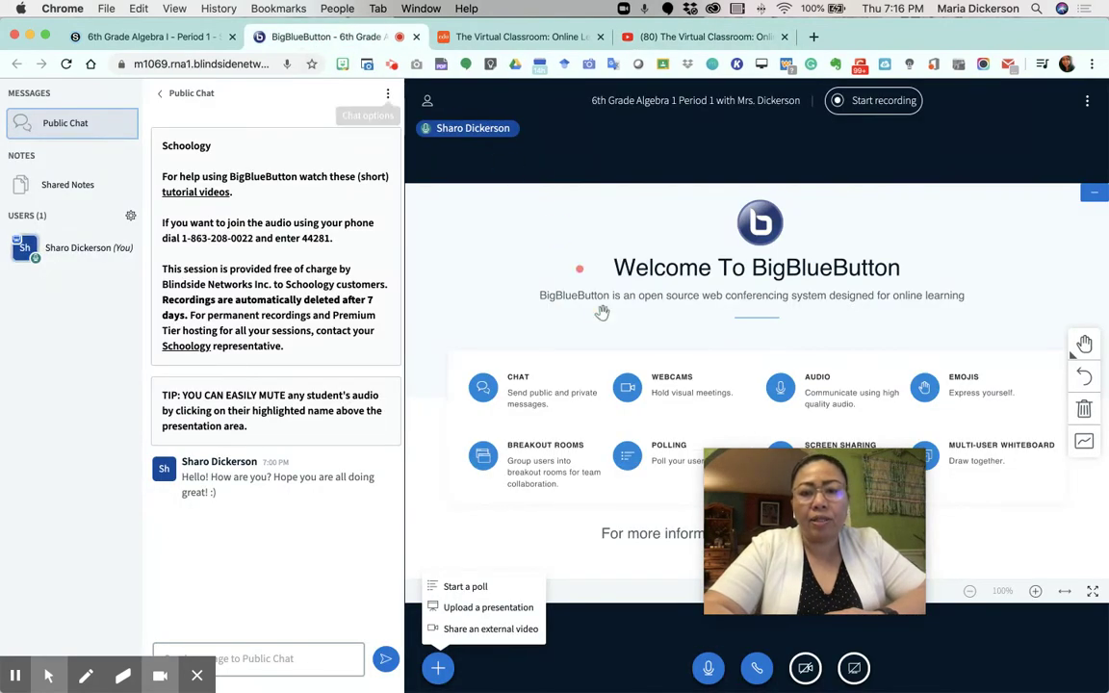
pyautogui.click(517, 631)
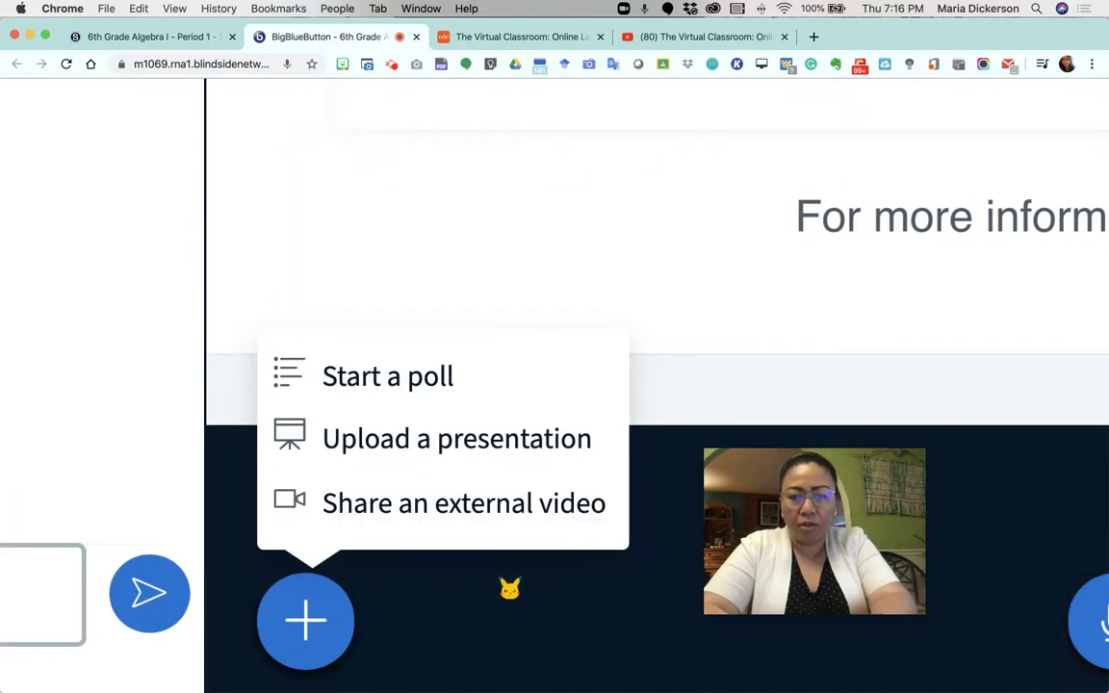
pyautogui.click(498, 520)
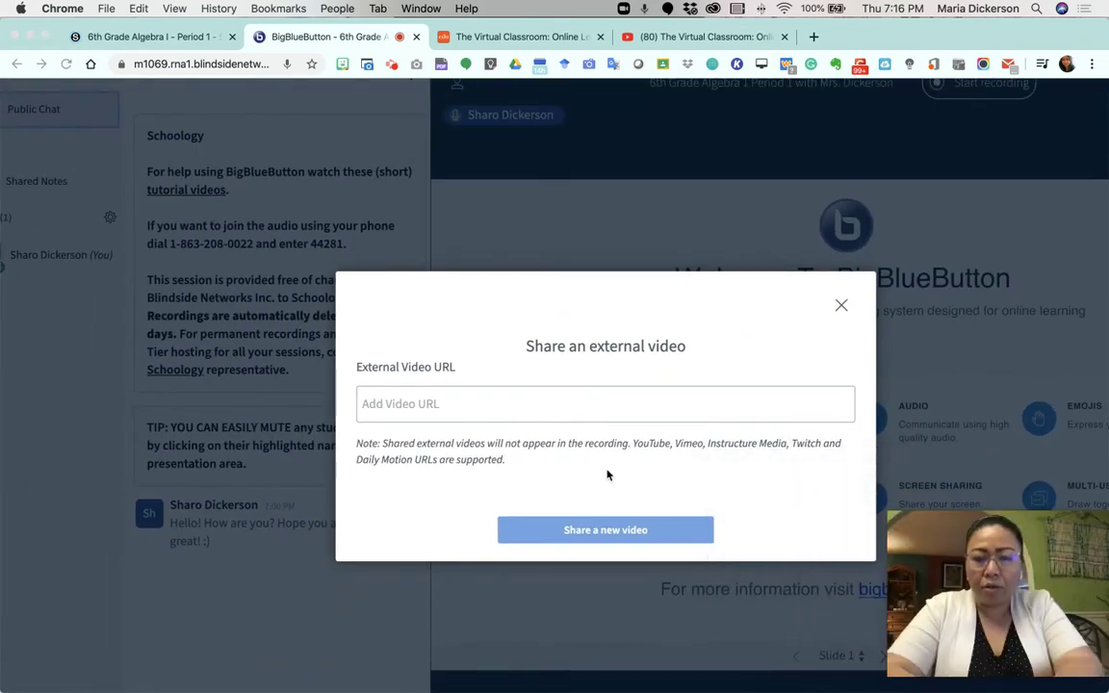
pyautogui.click(414, 406)
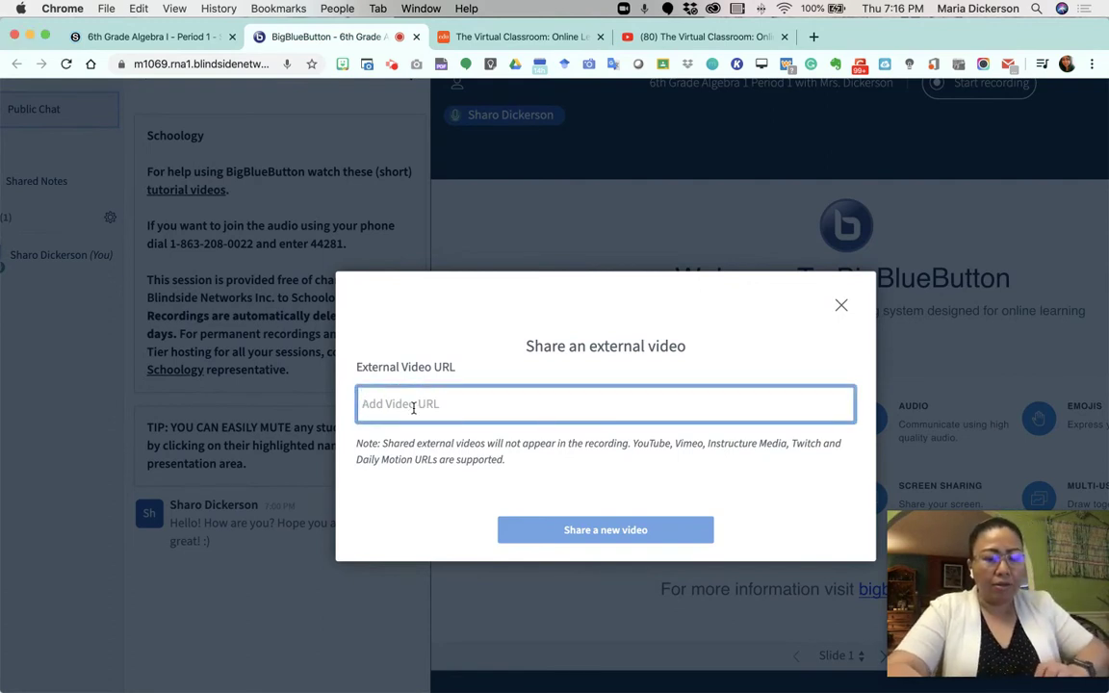
pyautogui.press('super+v')
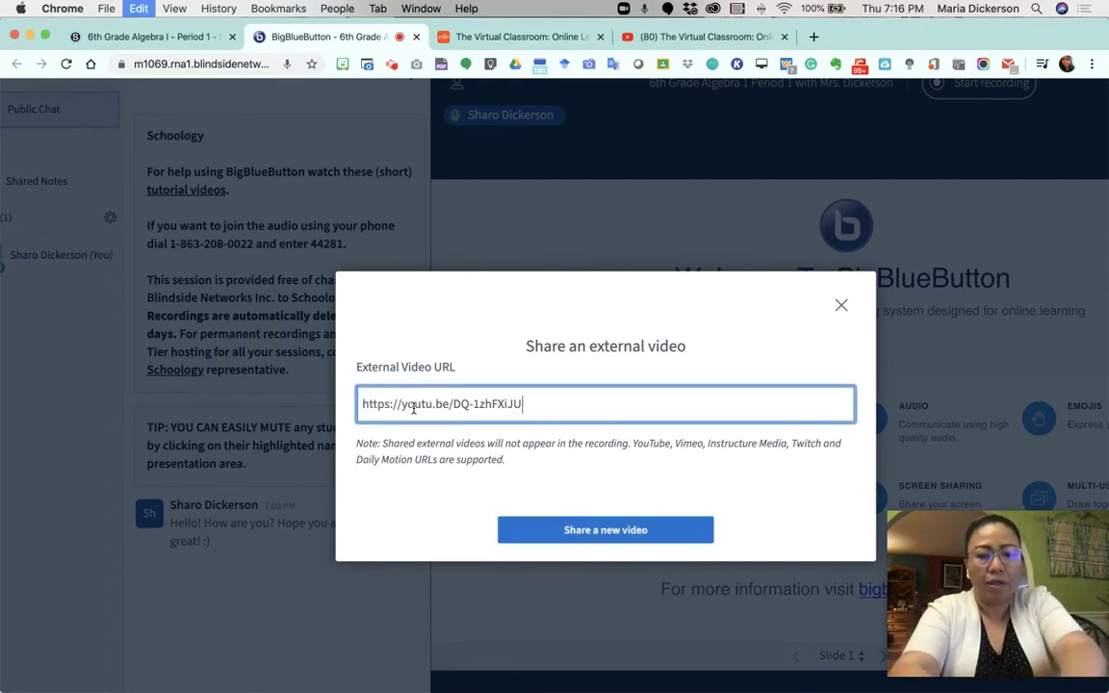
pyautogui.click(590, 535)
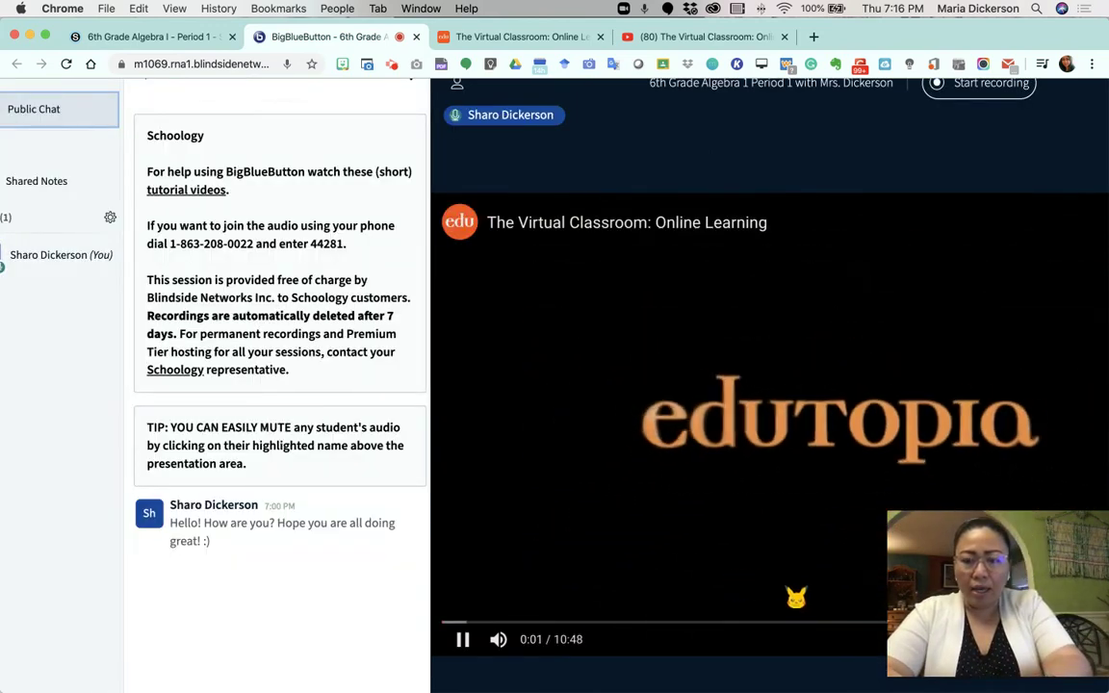
# Mute the shared video's sound and try its playback controls, leaving the video paused
pyautogui.moveTo(963, 617); pyautogui.dragTo(105, 578)
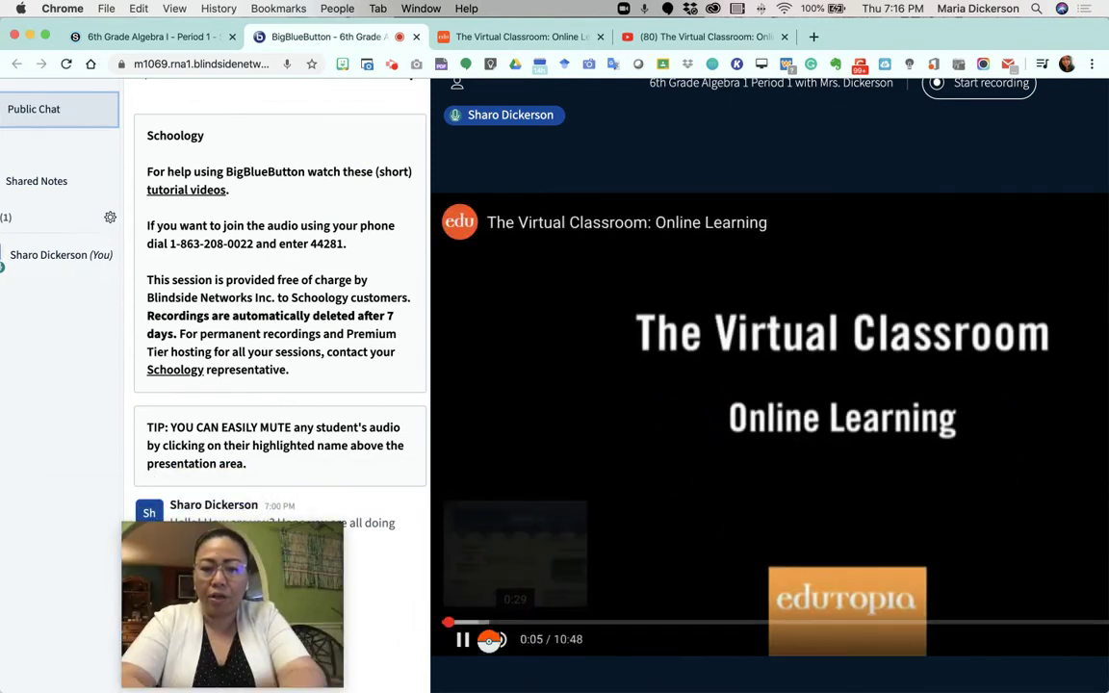
pyautogui.click(497, 640)
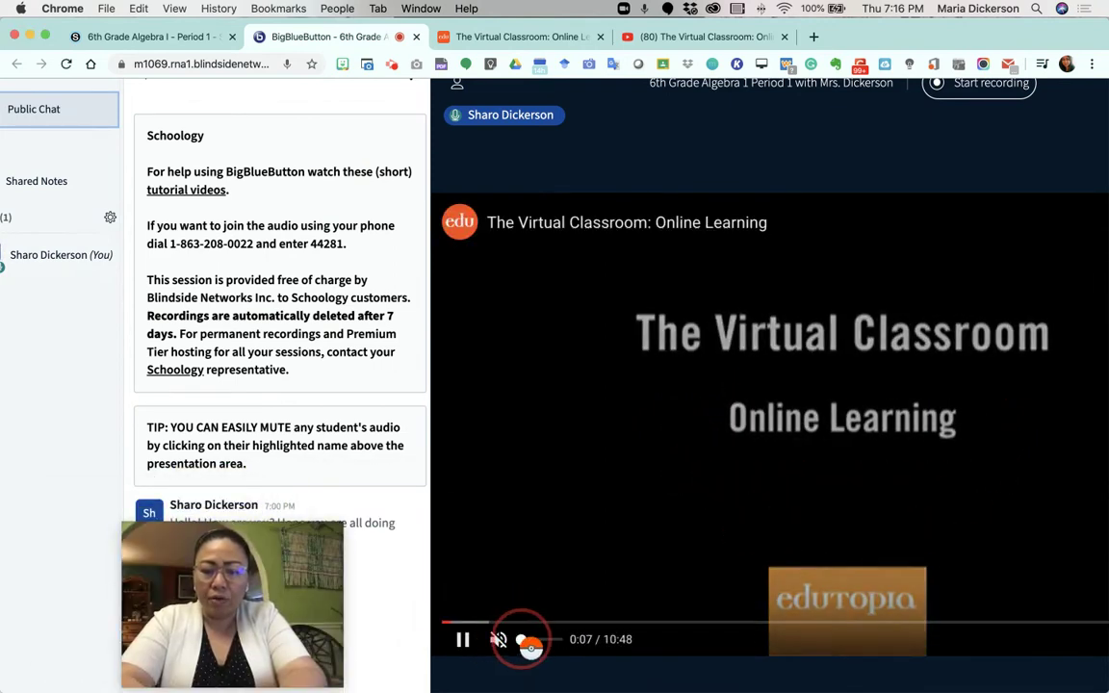
pyautogui.click(530, 642)
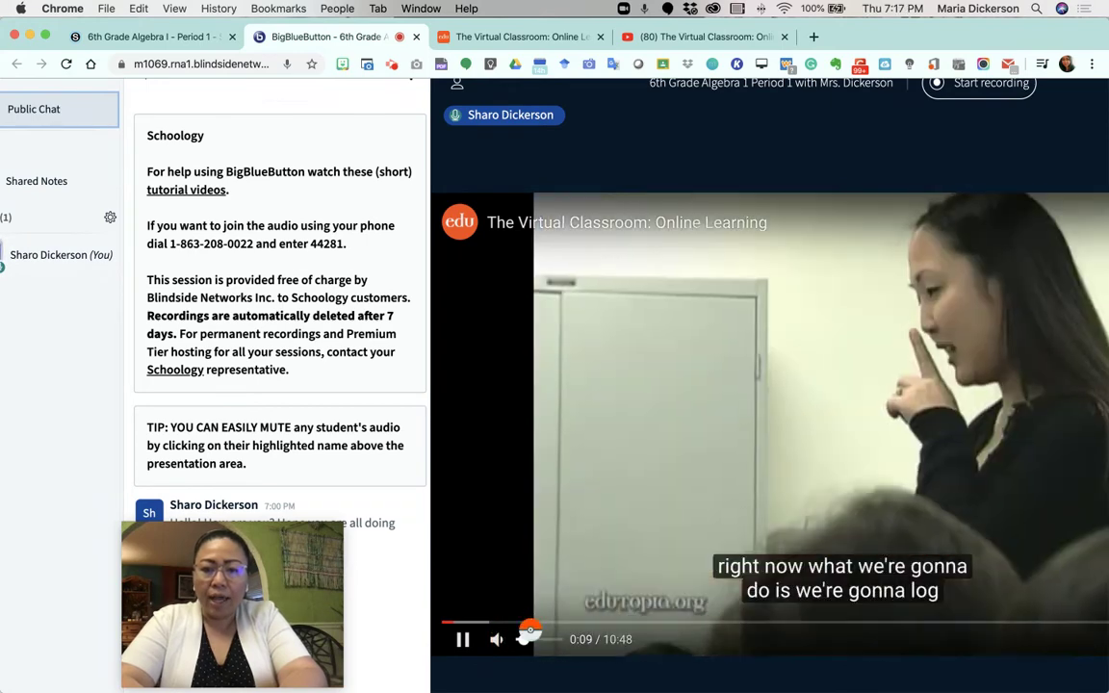
pyautogui.click(497, 639)
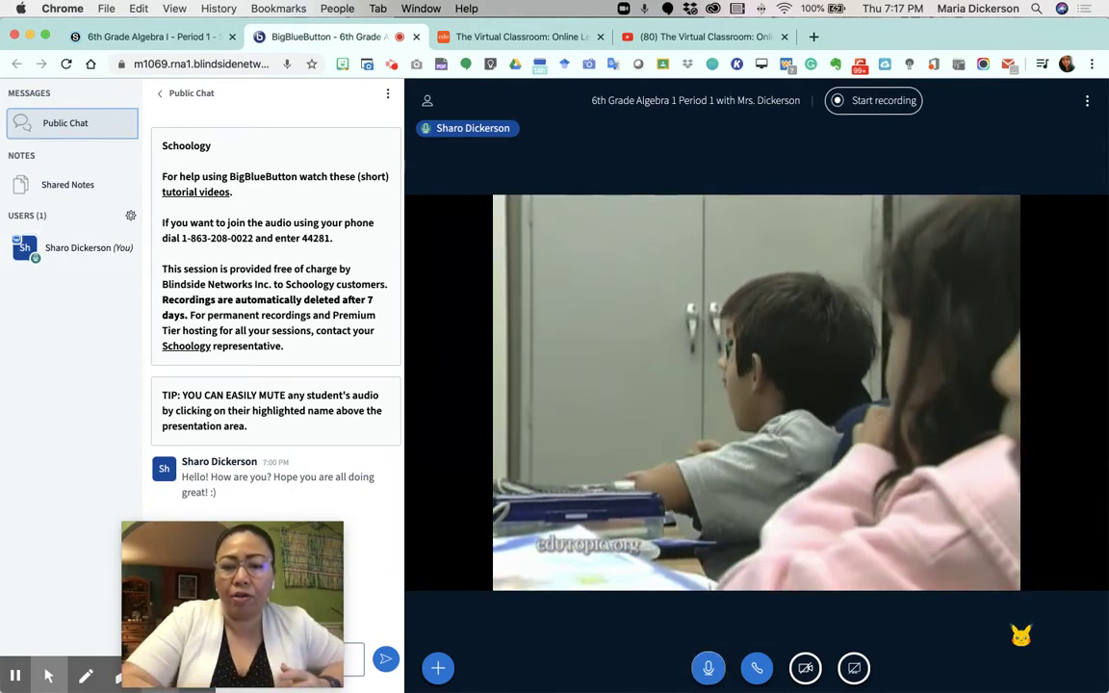
pyautogui.click(432, 576)
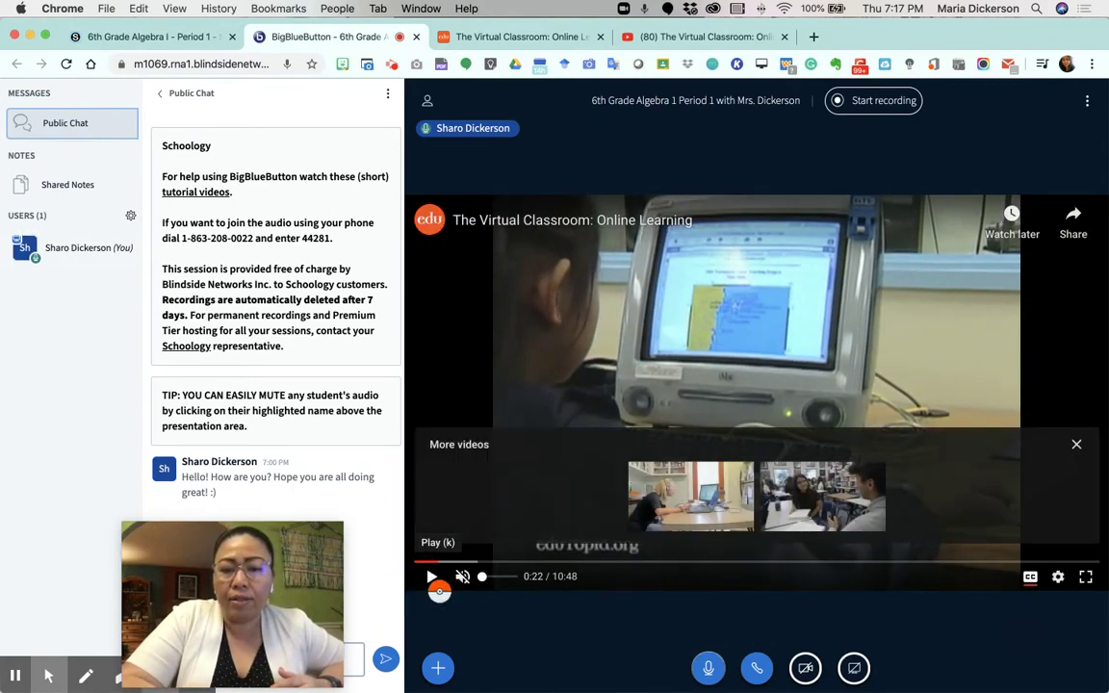
pyautogui.click(435, 577)
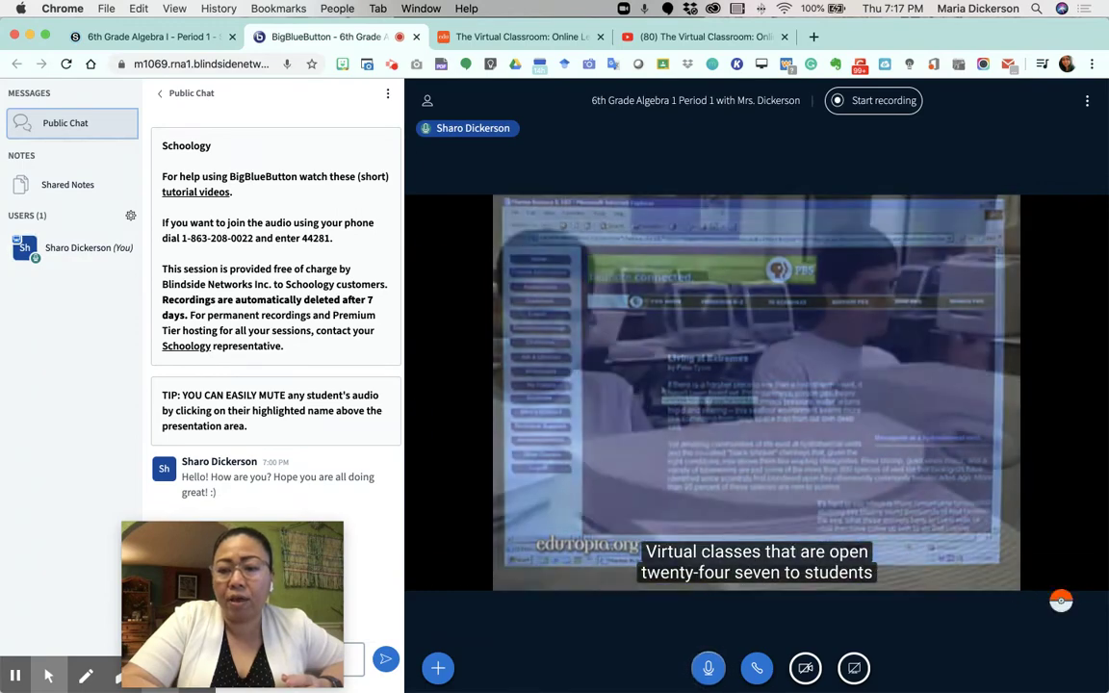
pyautogui.click(435, 579)
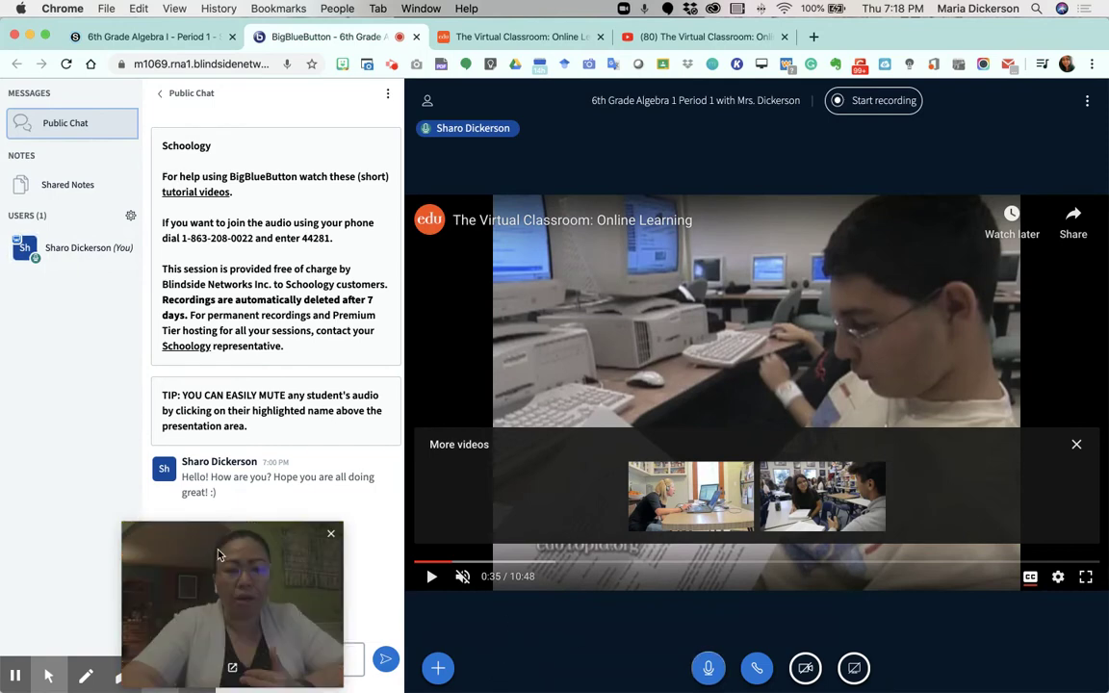
pyautogui.moveTo(235, 554); pyautogui.dragTo(908, 561)
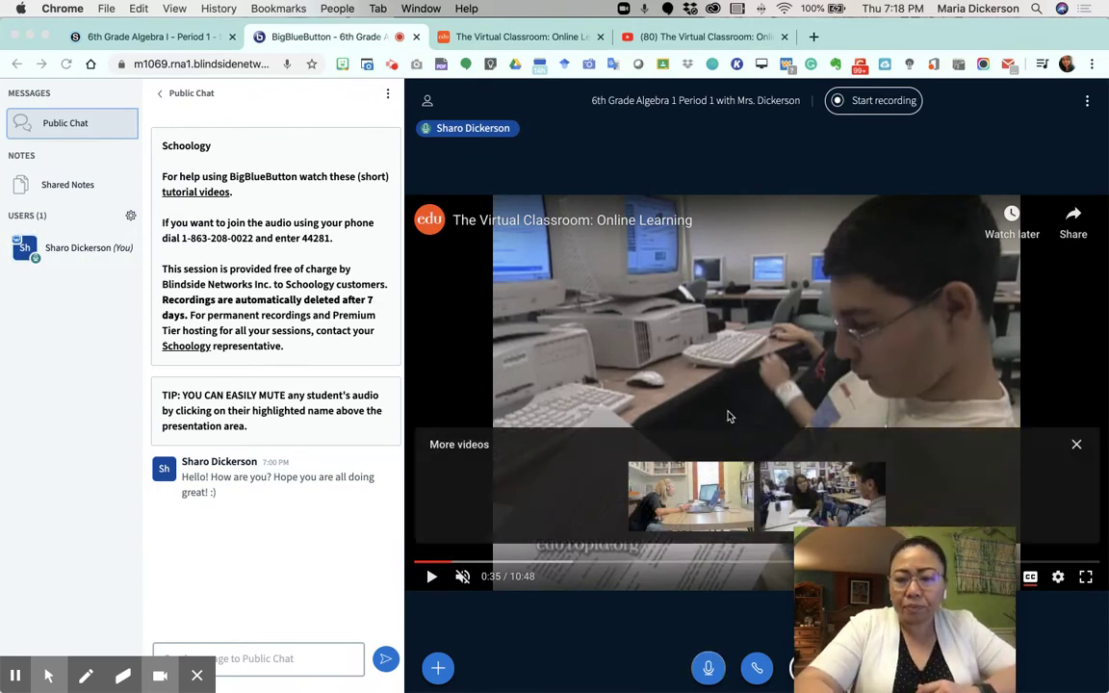
# Examine the conference's audio, webcam and screen sharing controls up close and mute the microphone
pyautogui.moveTo(854, 585); pyautogui.dragTo(263, 539)
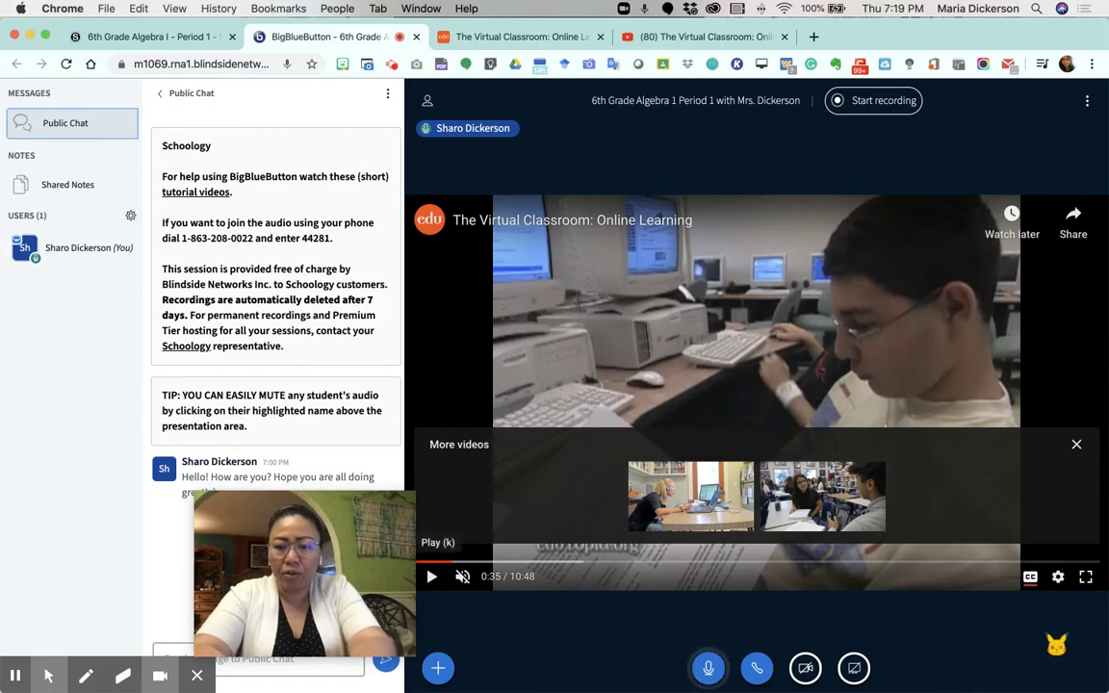
pyautogui.scroll(5, 911, 690)
pyautogui.scroll(-3, 911, 690)
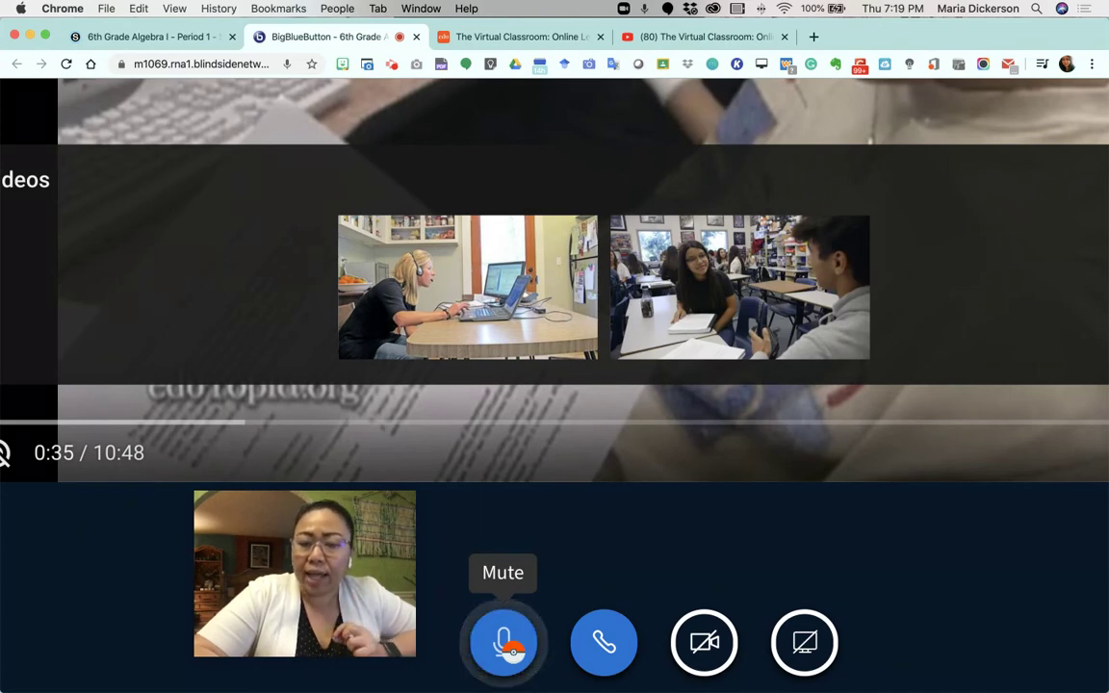
pyautogui.click(511, 651)
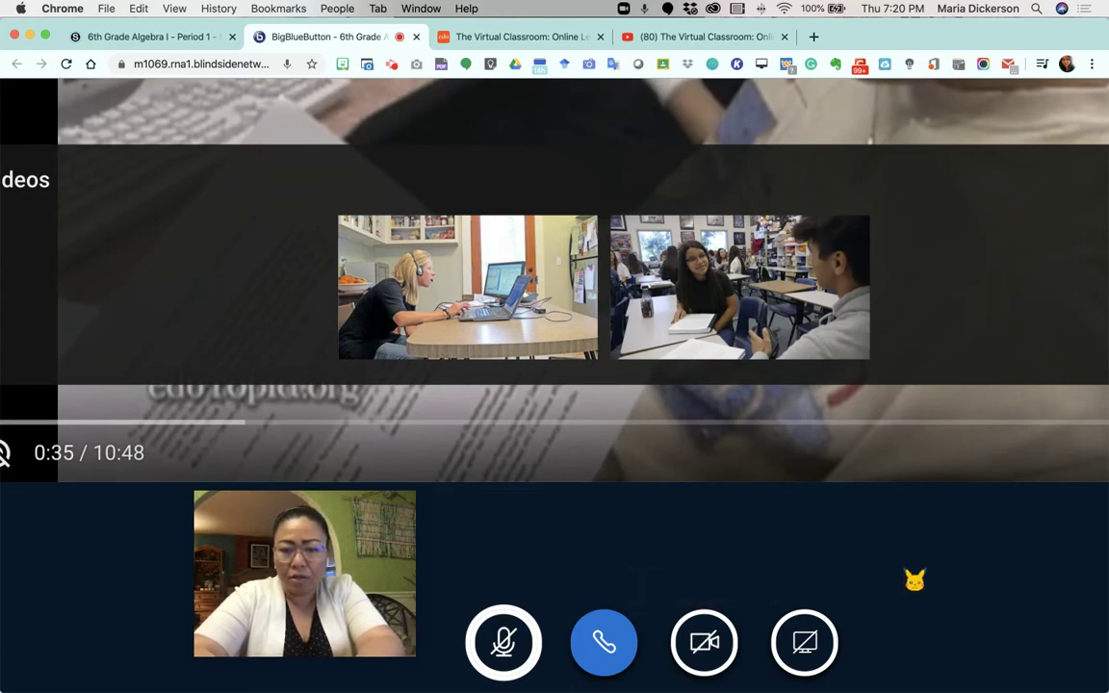
pyautogui.click(933, 577)
pyautogui.scroll(-5, 933, 579)
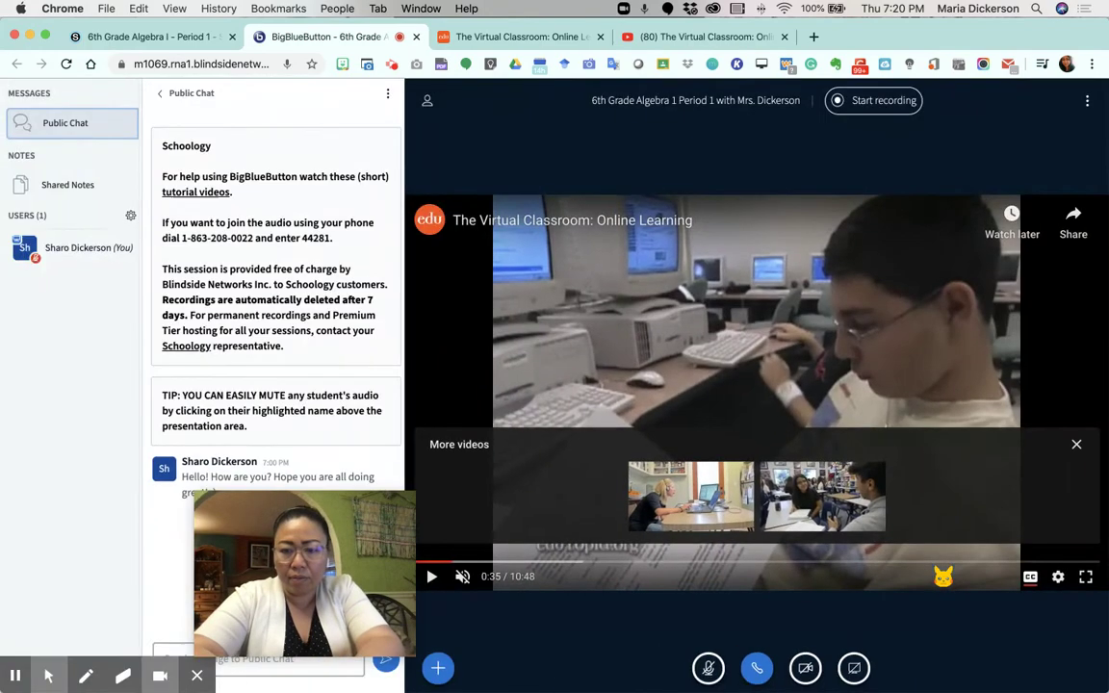
# Allow camera access and start sharing the webcam using the built-in FaceTime HD Camera at Low quality
pyautogui.click(805, 669)
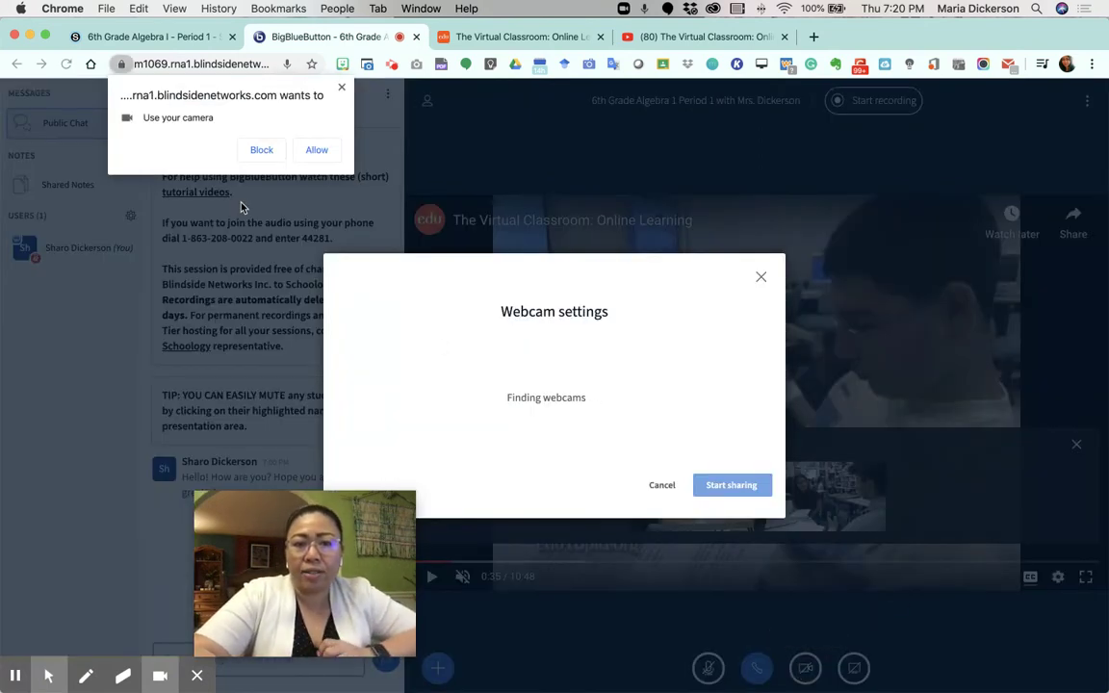
pyautogui.click(320, 153)
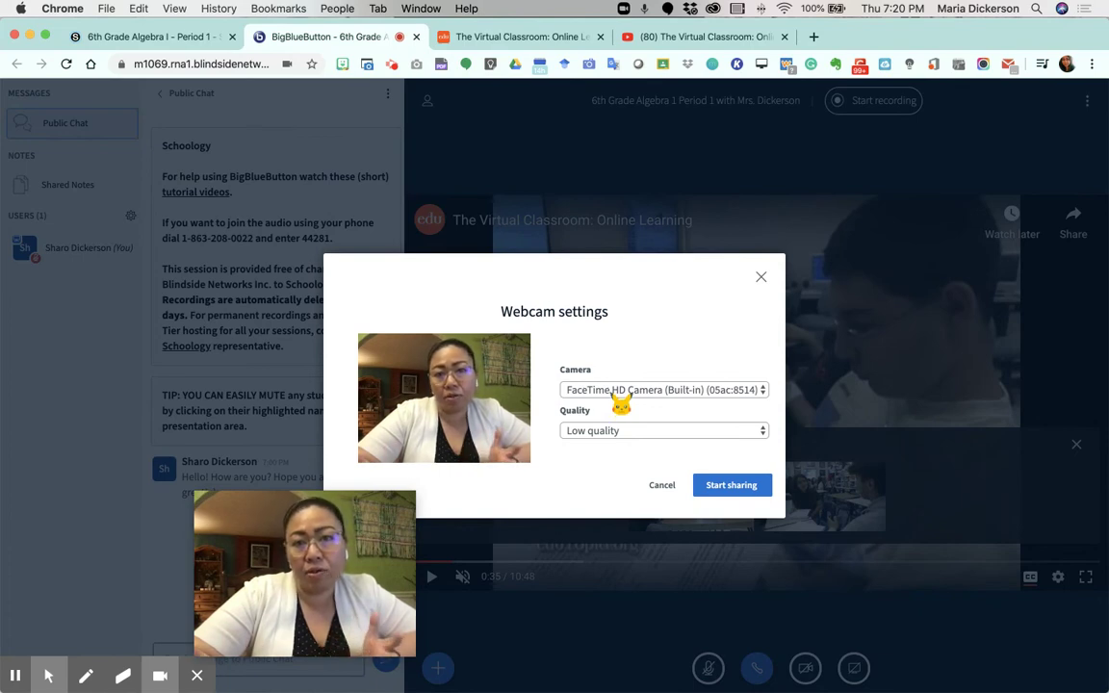
pyautogui.click(604, 433)
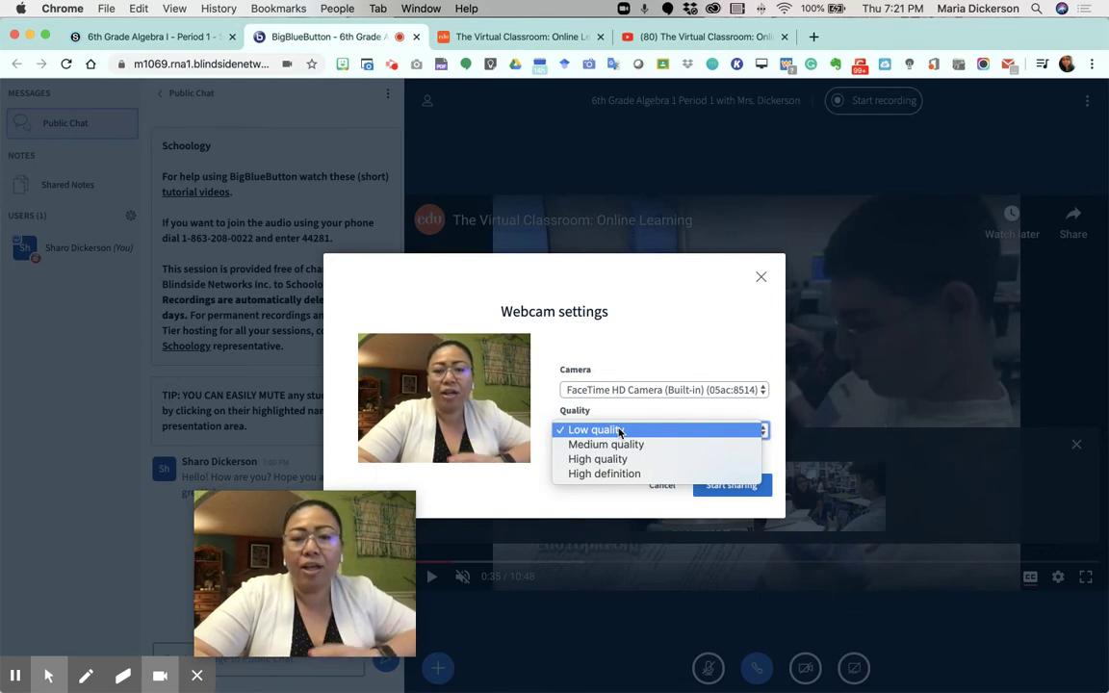
pyautogui.click(619, 431)
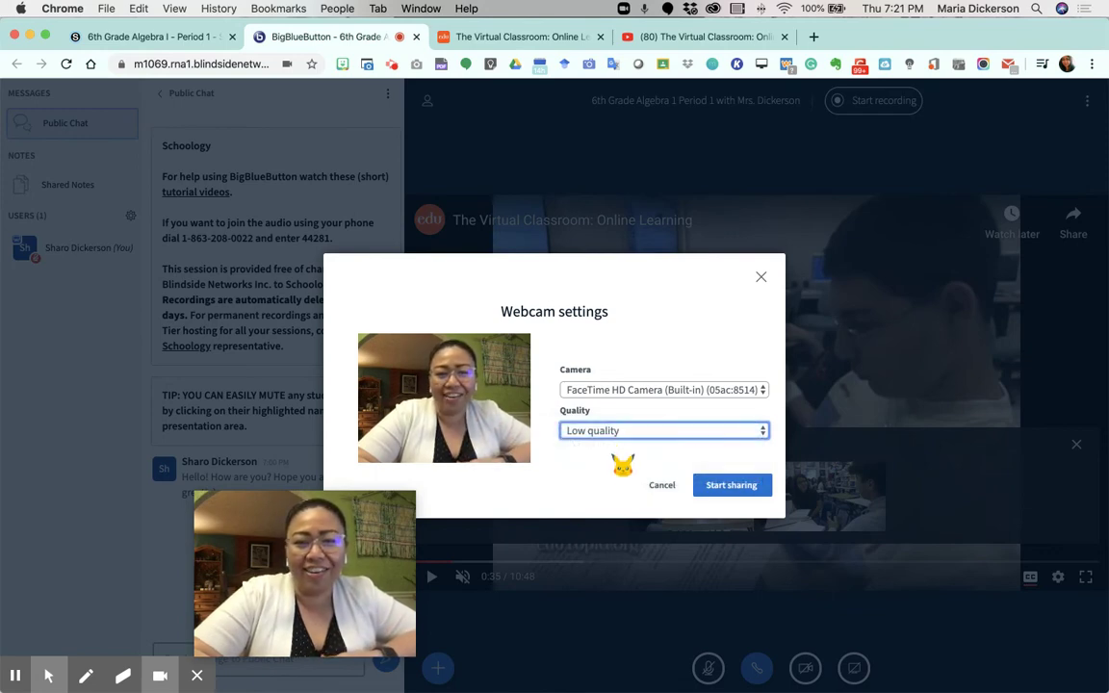
pyautogui.click(720, 485)
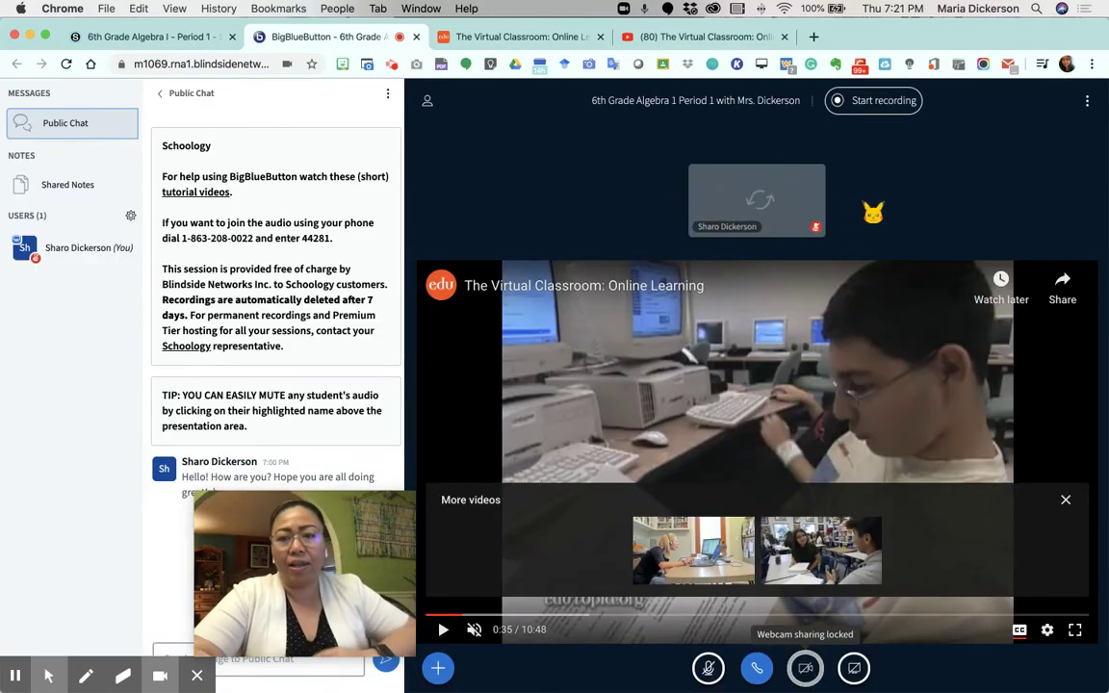
# Examine the shared webcam video tile up close, including its fullscreen and muted microphone indicators
pyautogui.scroll(3, 862, 212)
pyautogui.scroll(3, 858, 214)
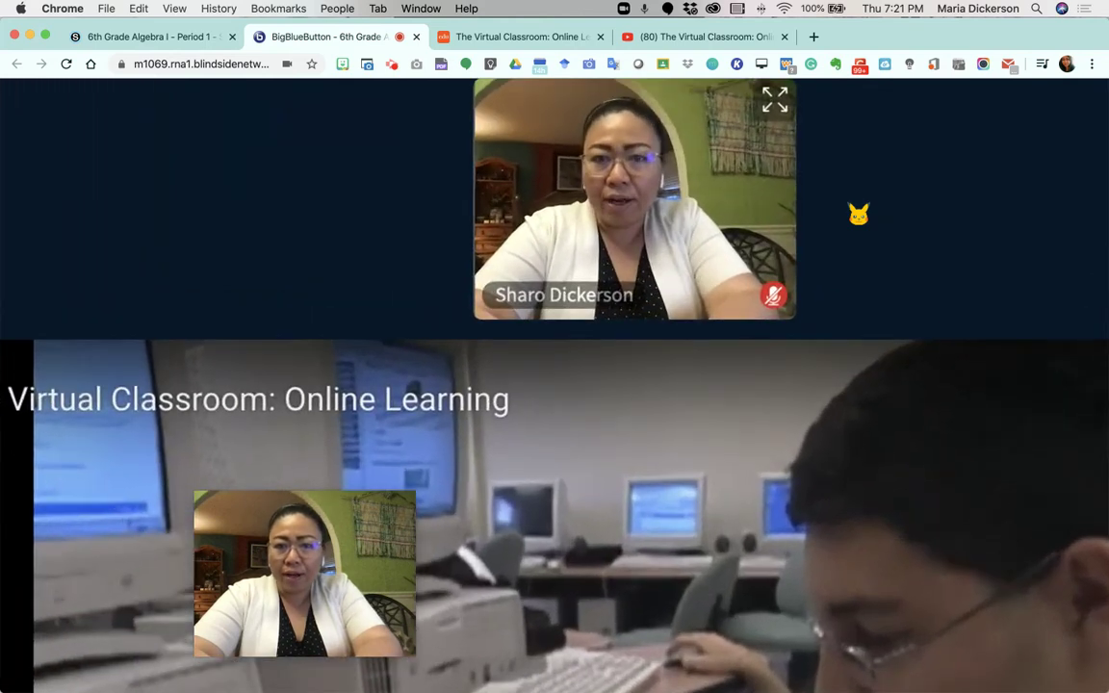
pyautogui.scroll(1, 856, 222)
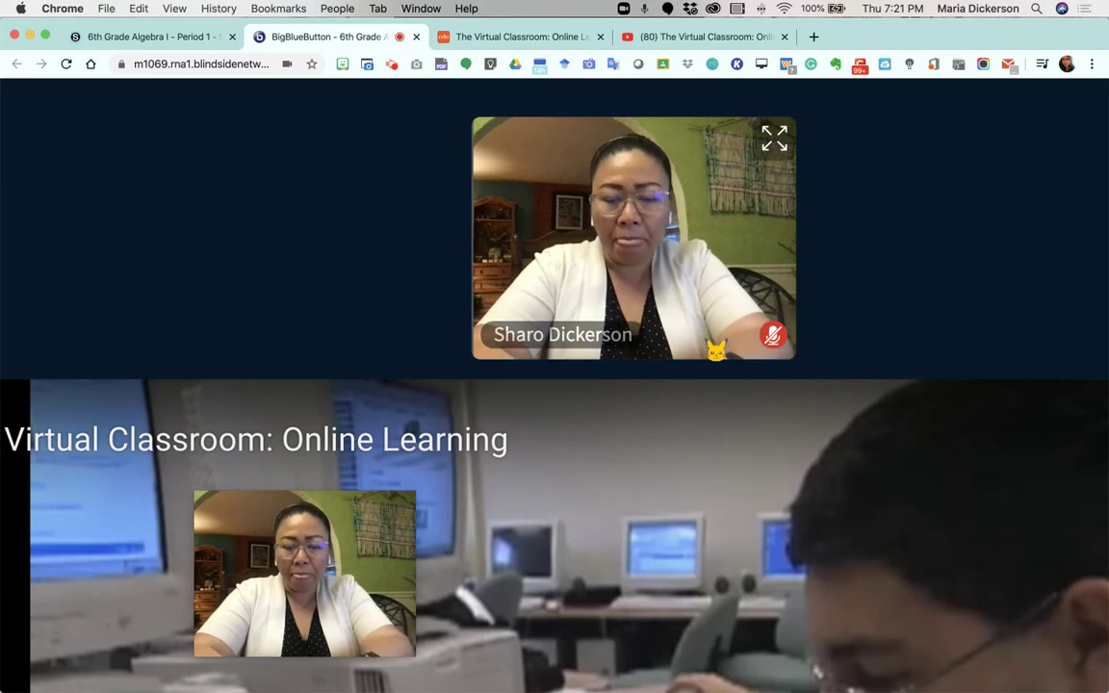
pyautogui.click(898, 334)
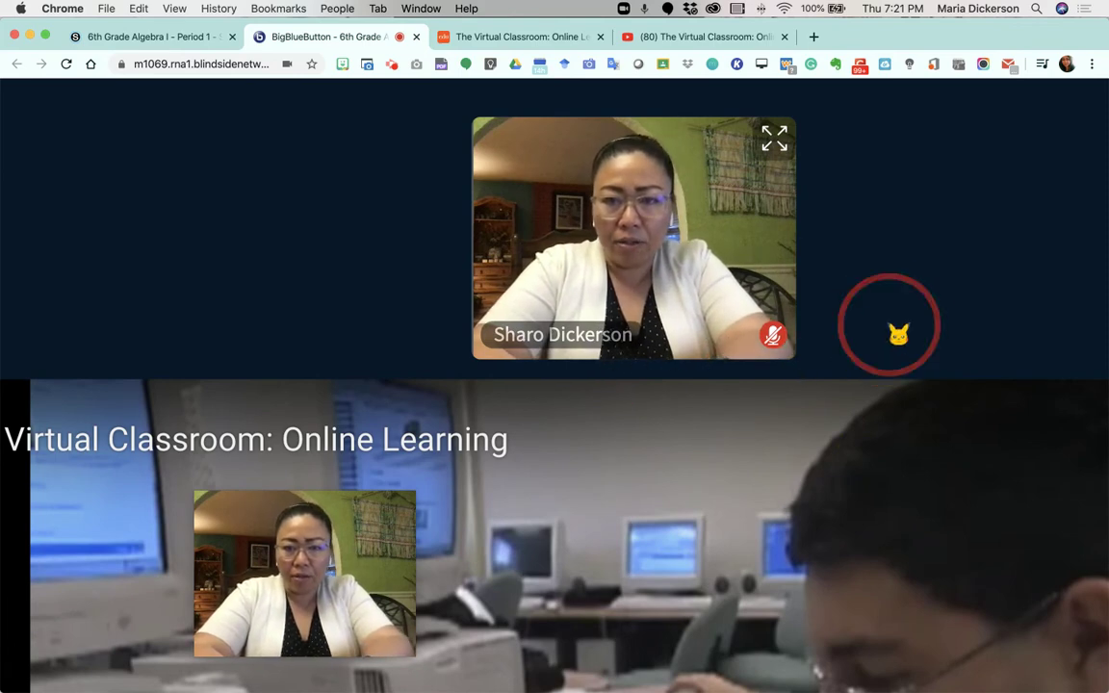
pyautogui.click(944, 286)
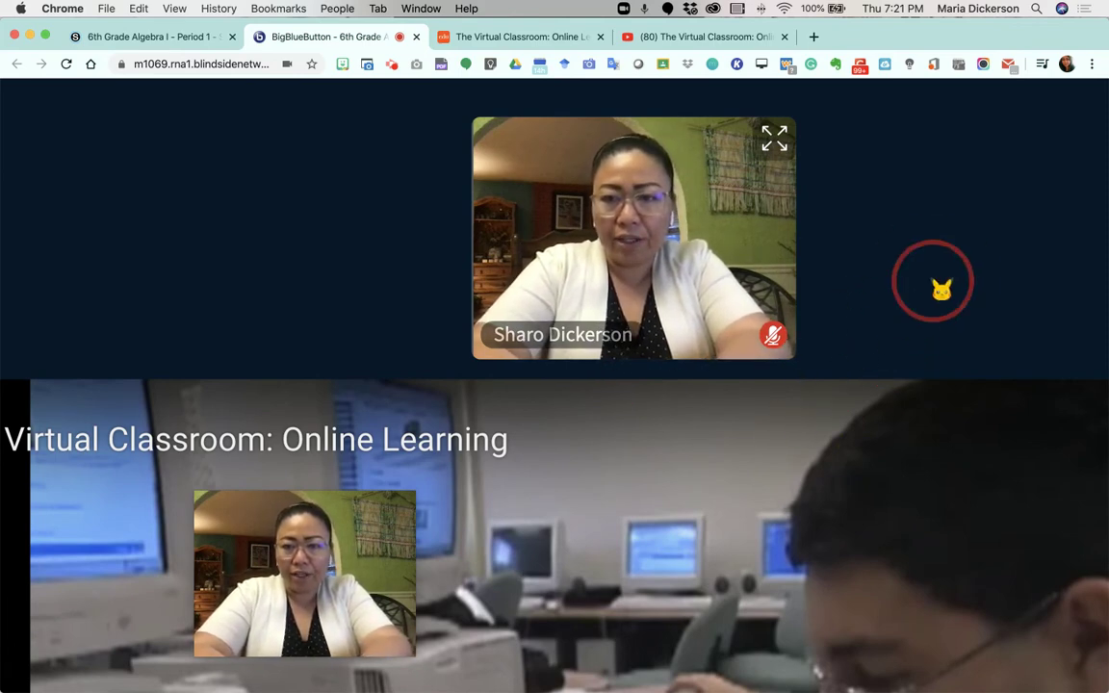
pyautogui.click(723, 430)
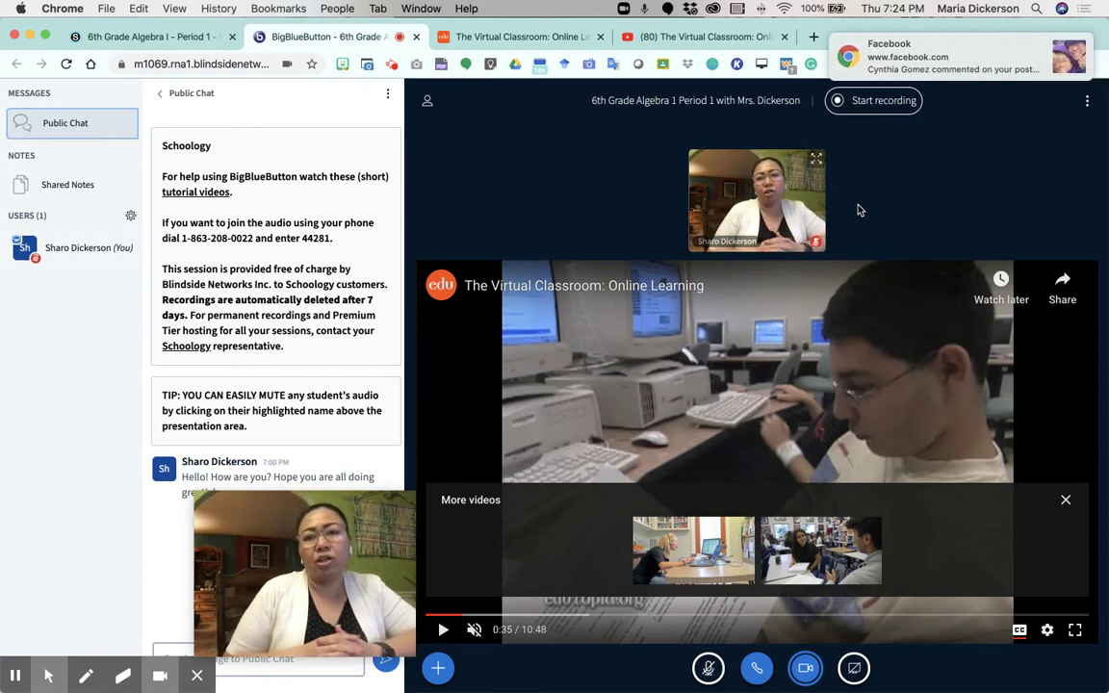
# Stop sharing the webcam and inspect the conference's screen sharing control up close
pyautogui.moveTo(985, 38)
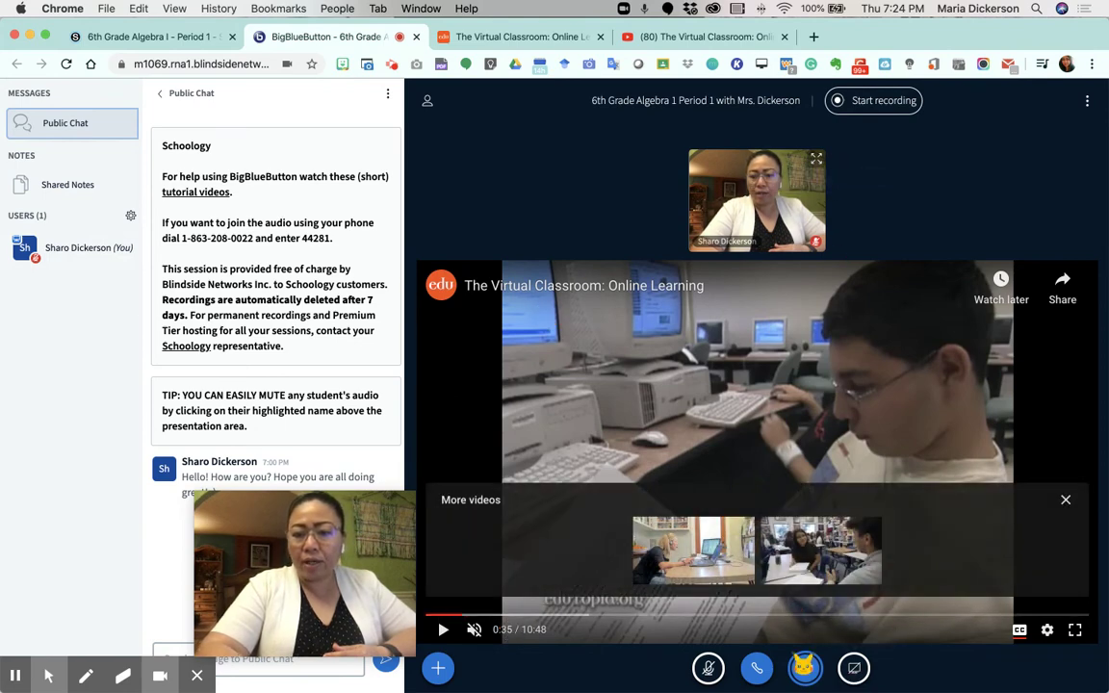
pyautogui.click(807, 669)
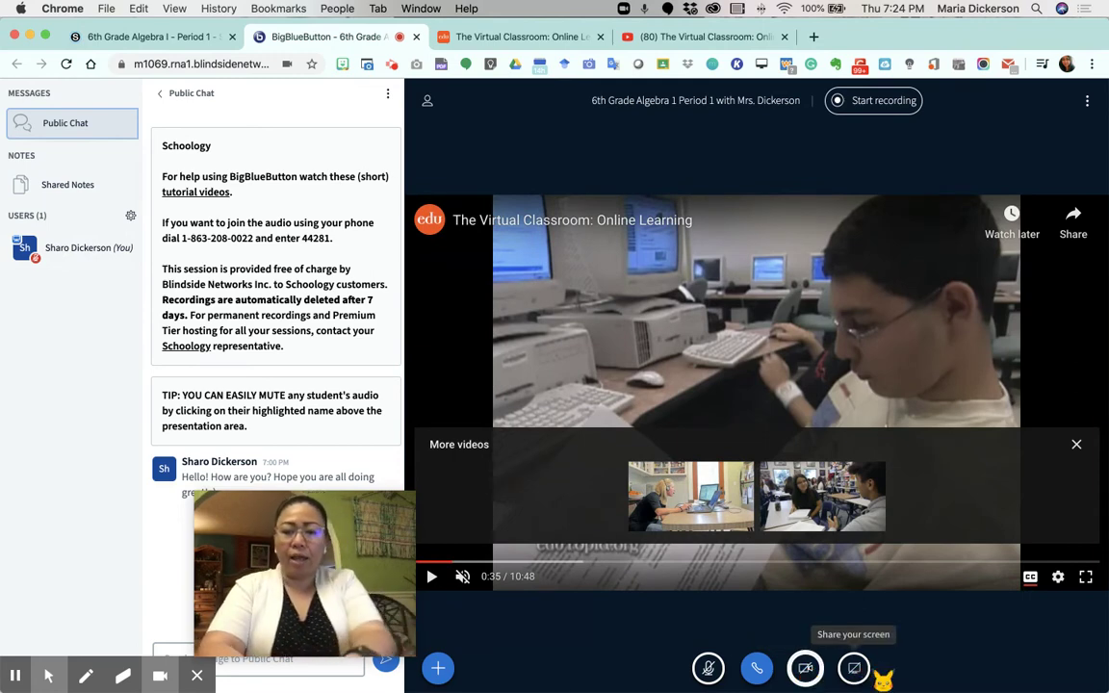
pyautogui.scroll(5, 881, 681)
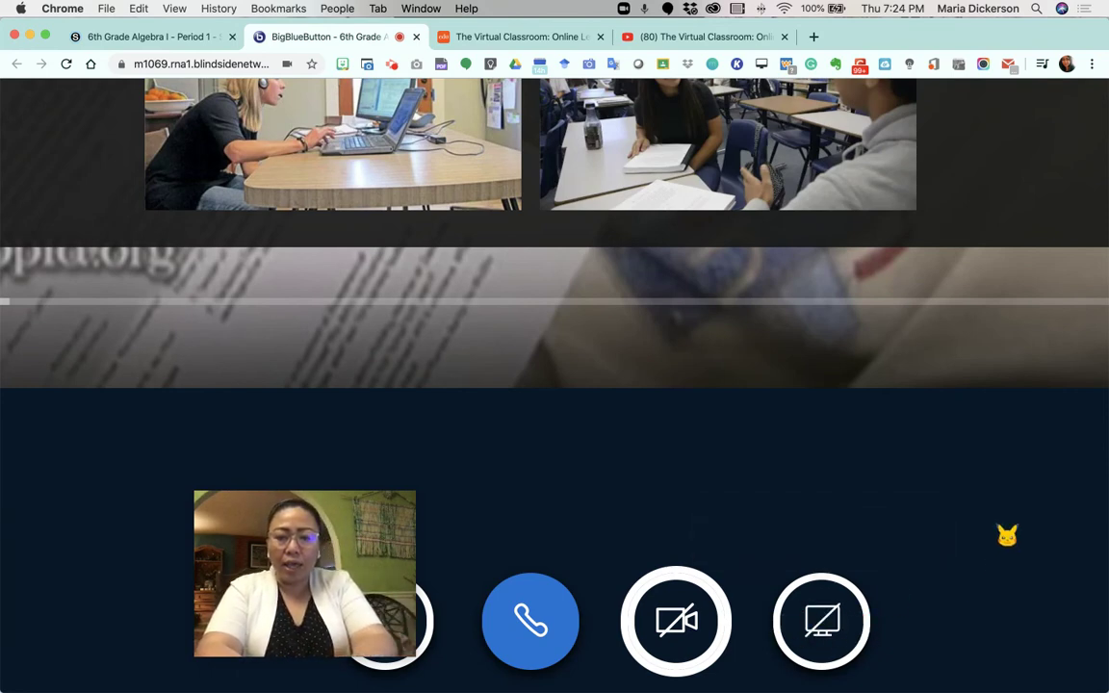
pyautogui.click(968, 497)
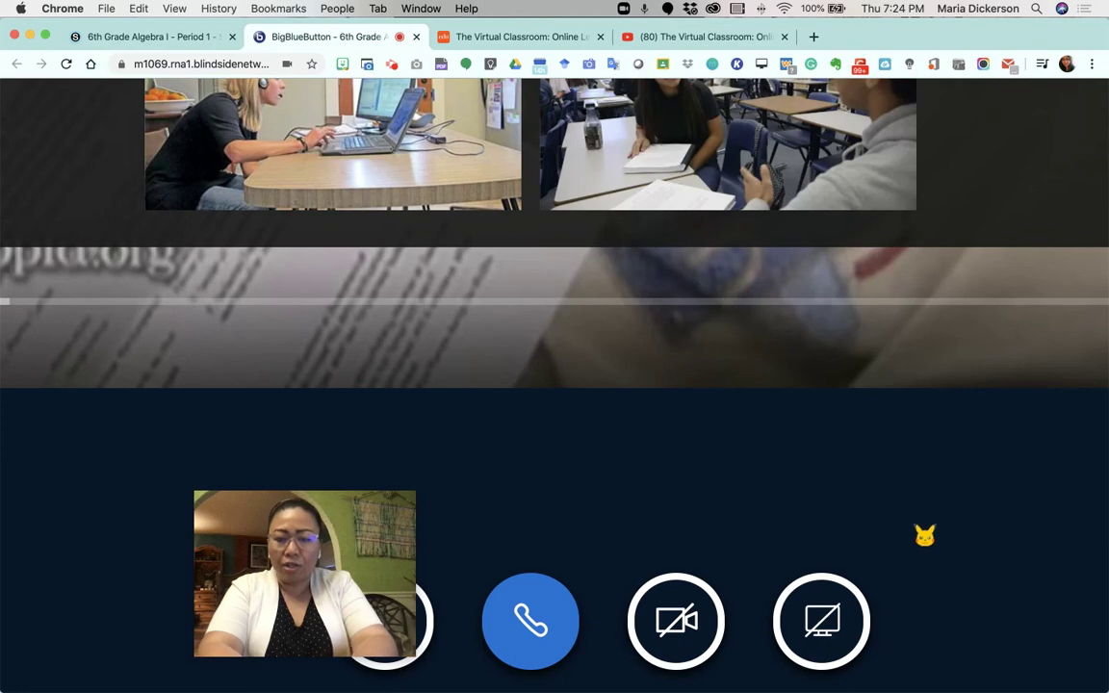
pyautogui.scroll(-5, 925, 535)
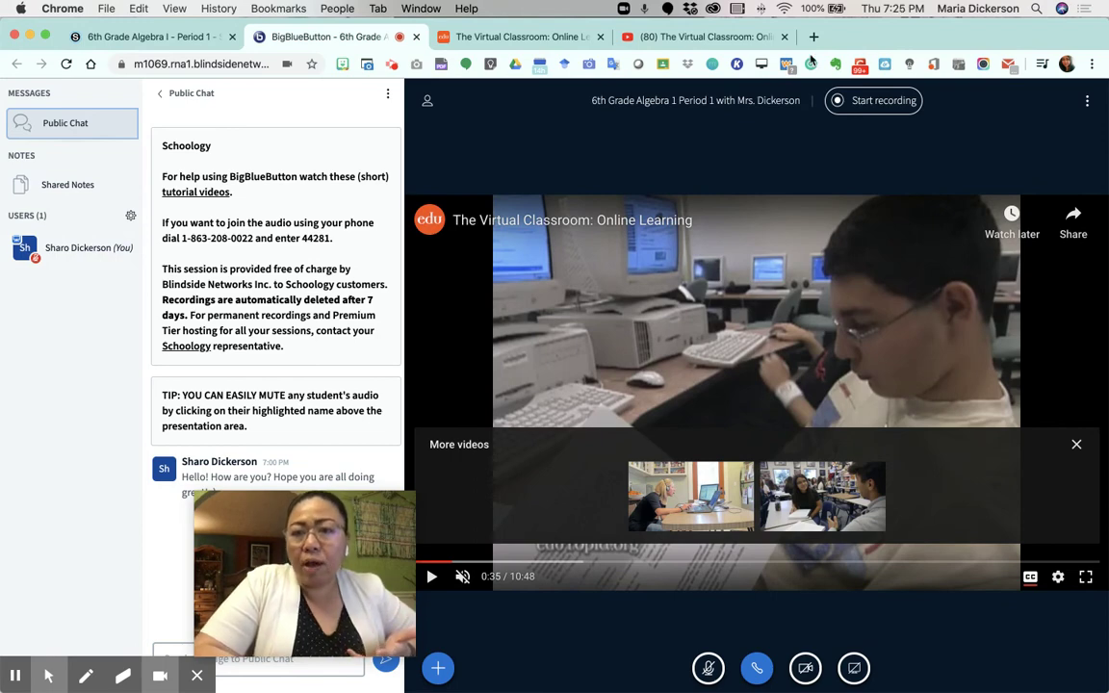
# Search Google for edgenuity in a new browser tab, open its login page and look over the login choices
pyautogui.press('super+t')
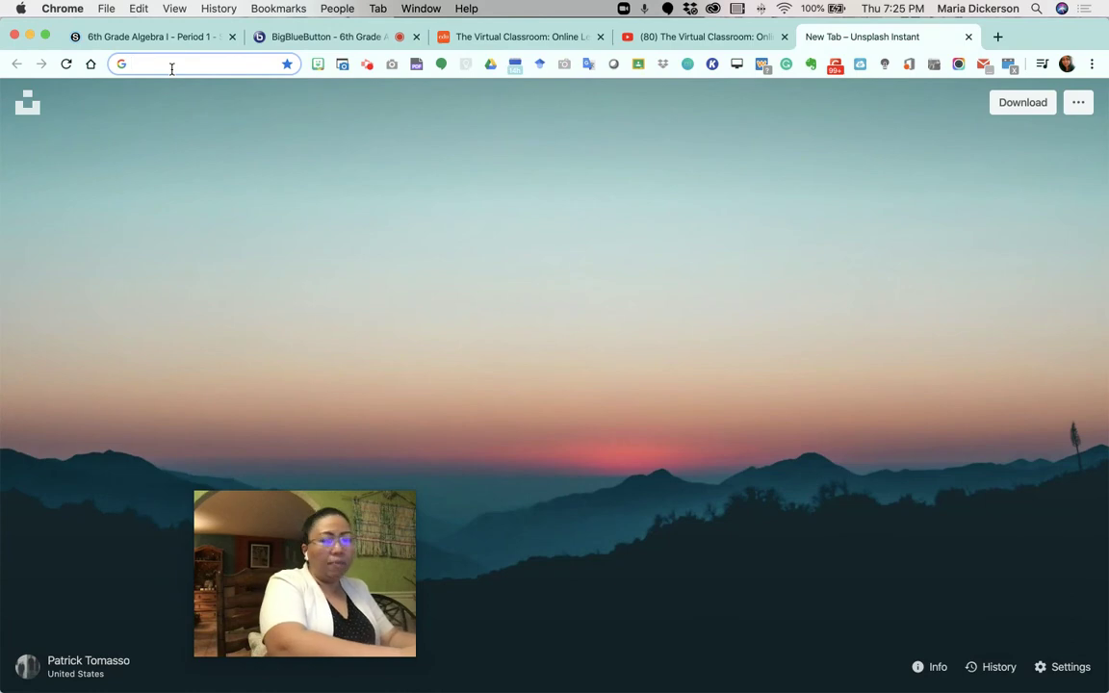
pyautogui.write('edge')
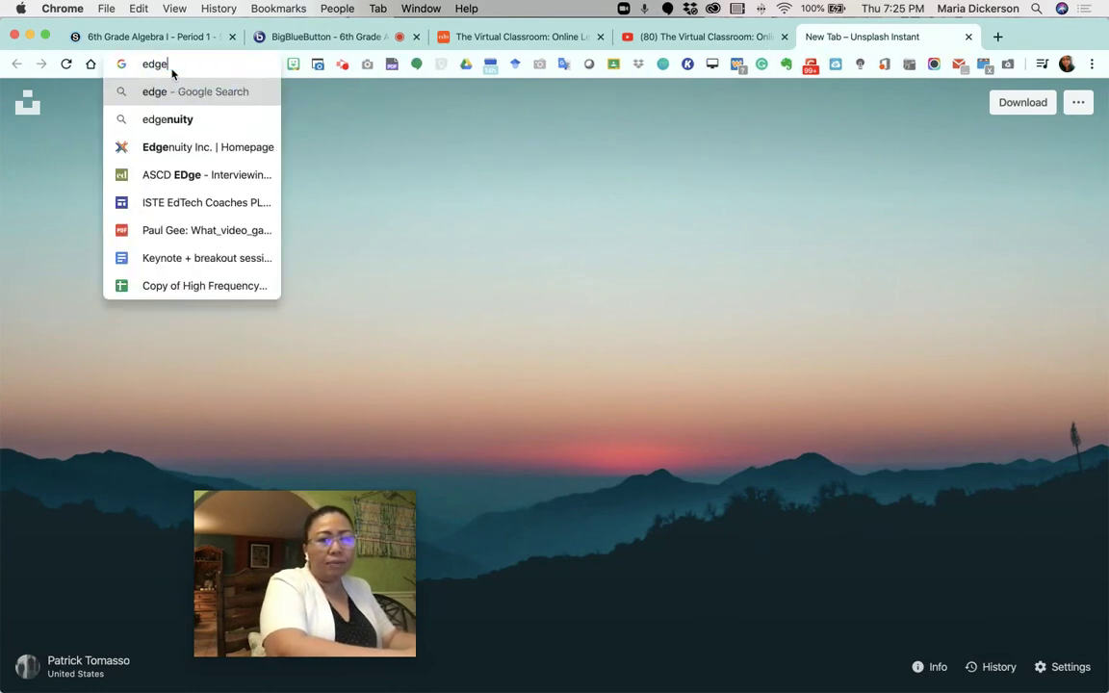
pyautogui.write('nuity')
pyautogui.press('Return')
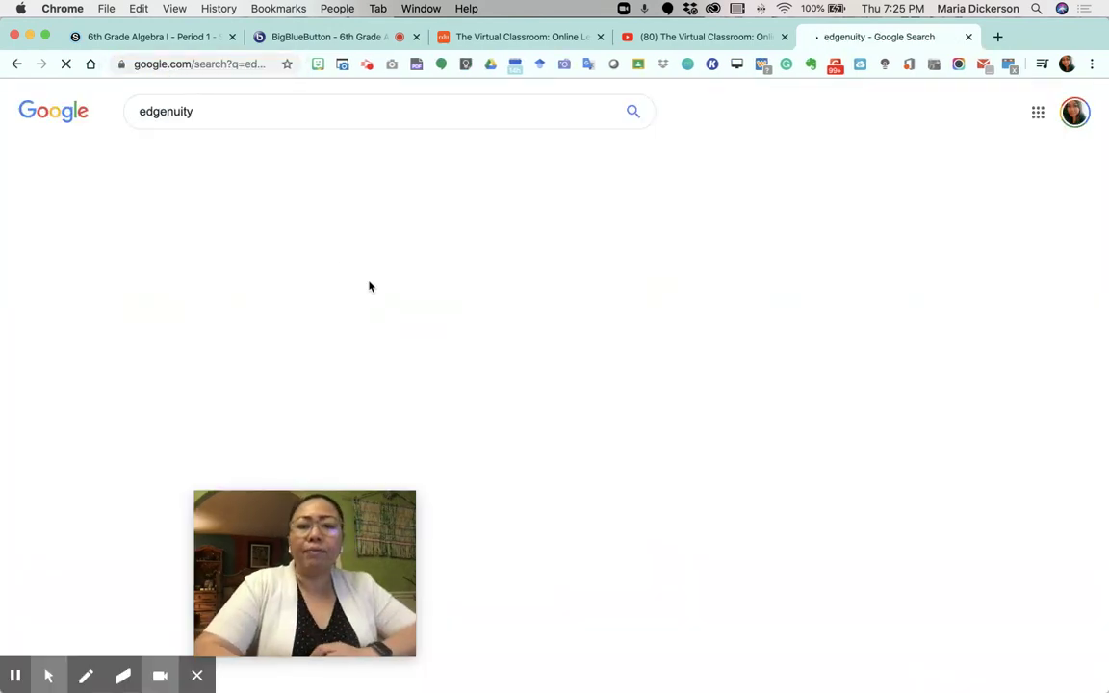
pyautogui.click(183, 327)
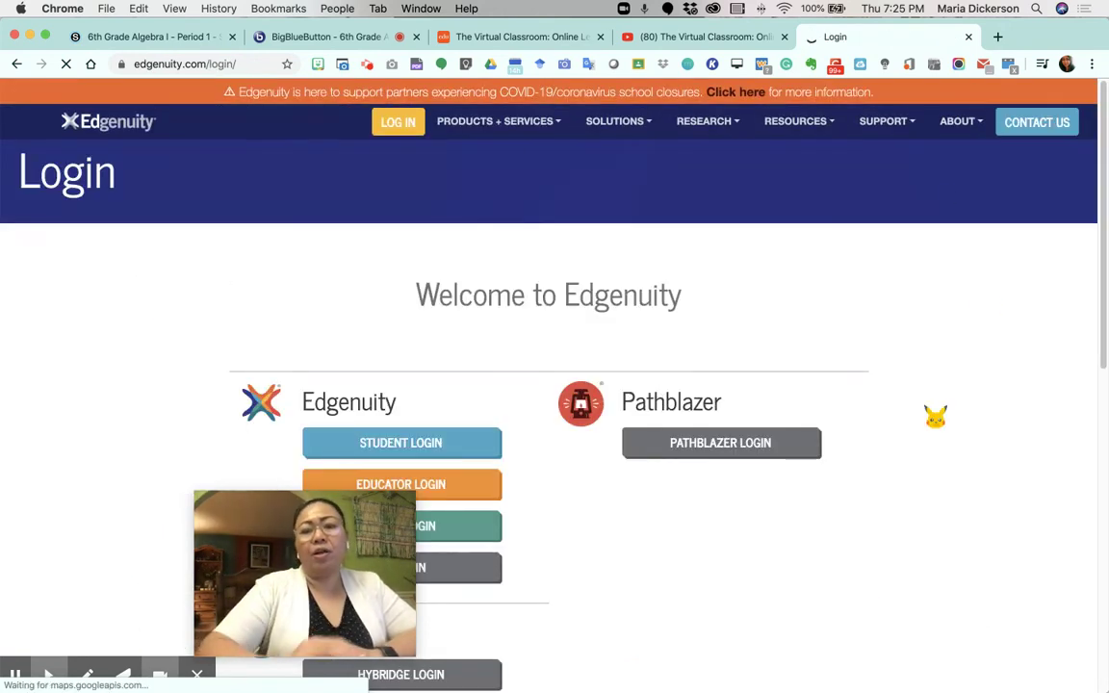
pyautogui.scroll(-4, 936, 416)
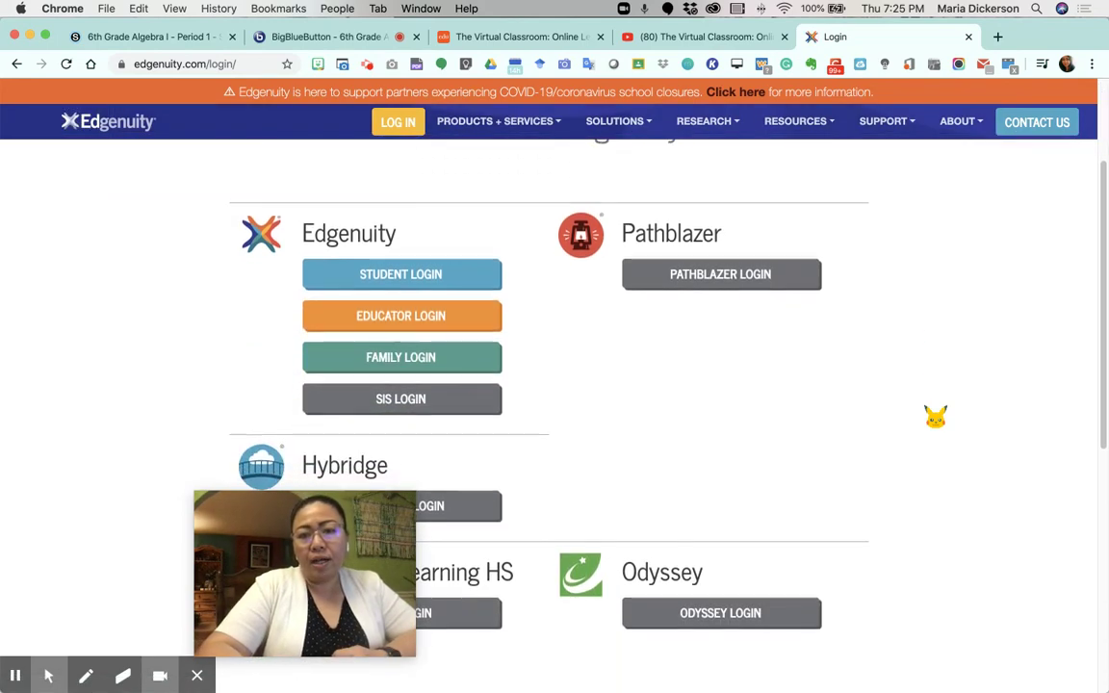
pyautogui.scroll(2, 935, 416)
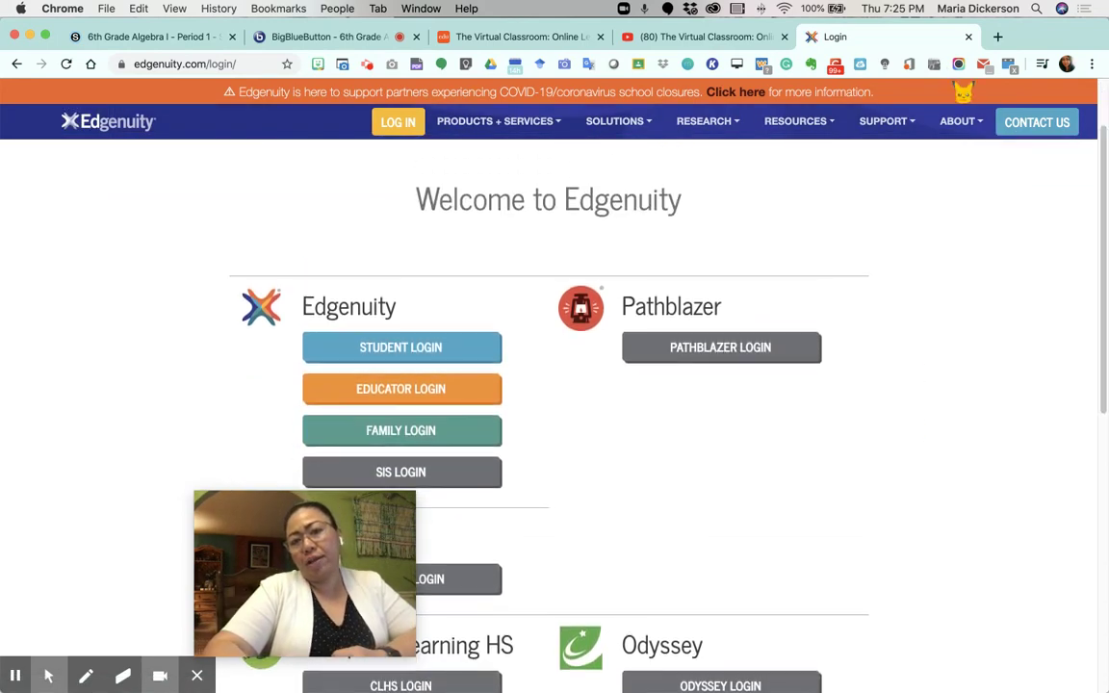
# Return to the BigBlueButton conference, open its options and examine the available entries up close
pyautogui.click(333, 38)
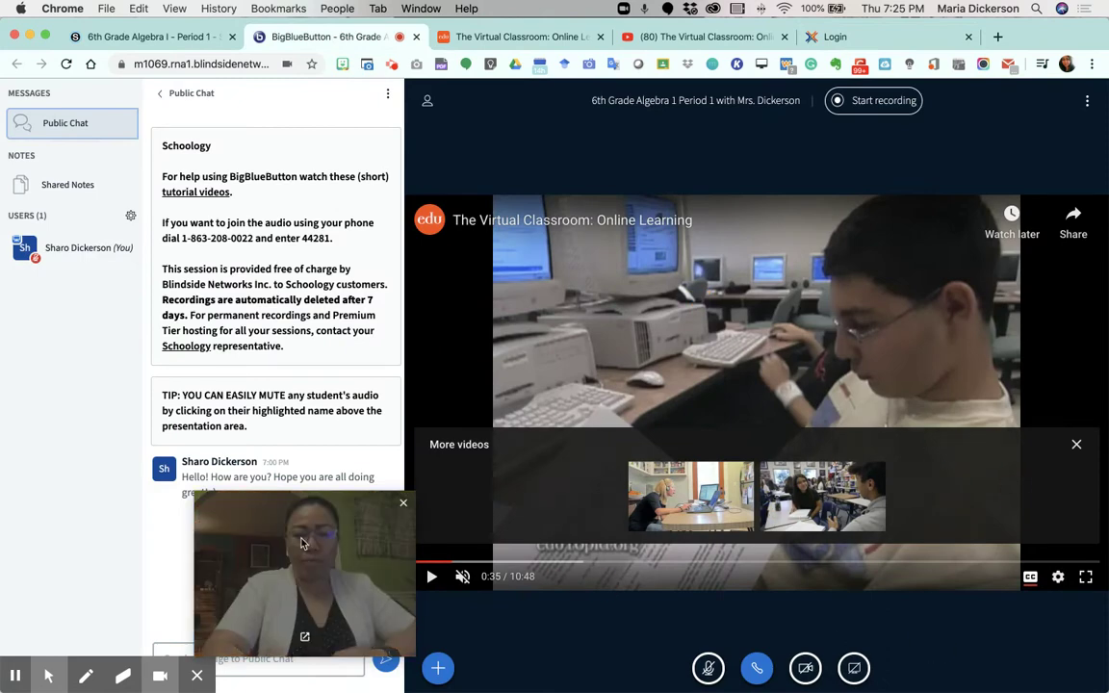
pyautogui.moveTo(1085, 612); pyautogui.dragTo(994, 547)
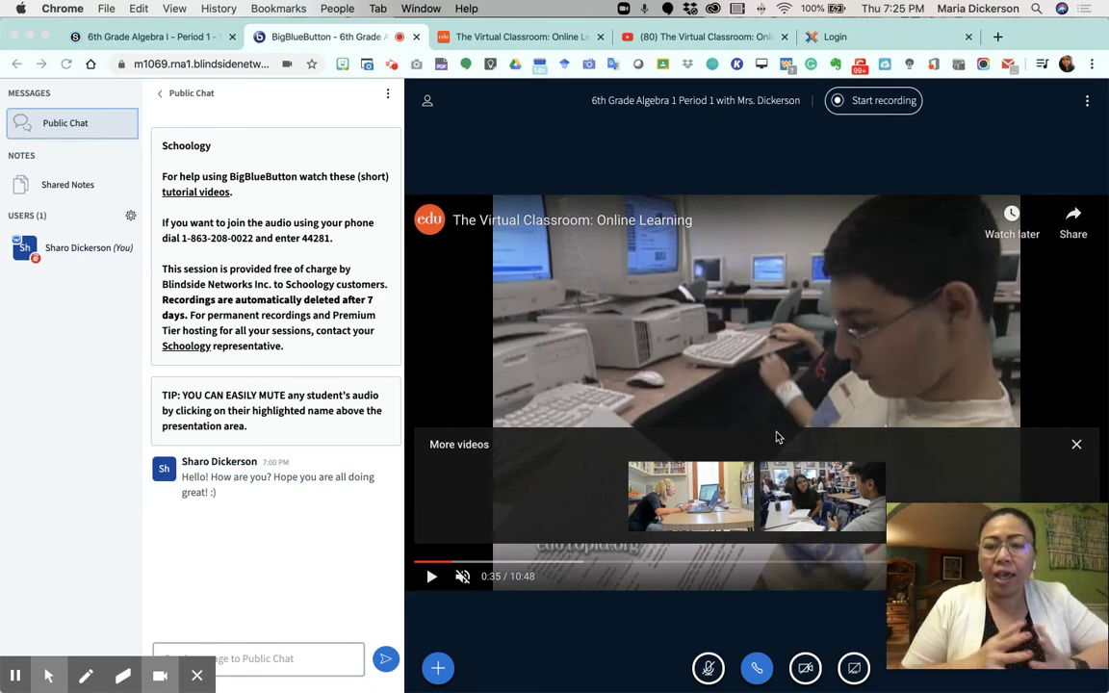
pyautogui.click(1057, 117)
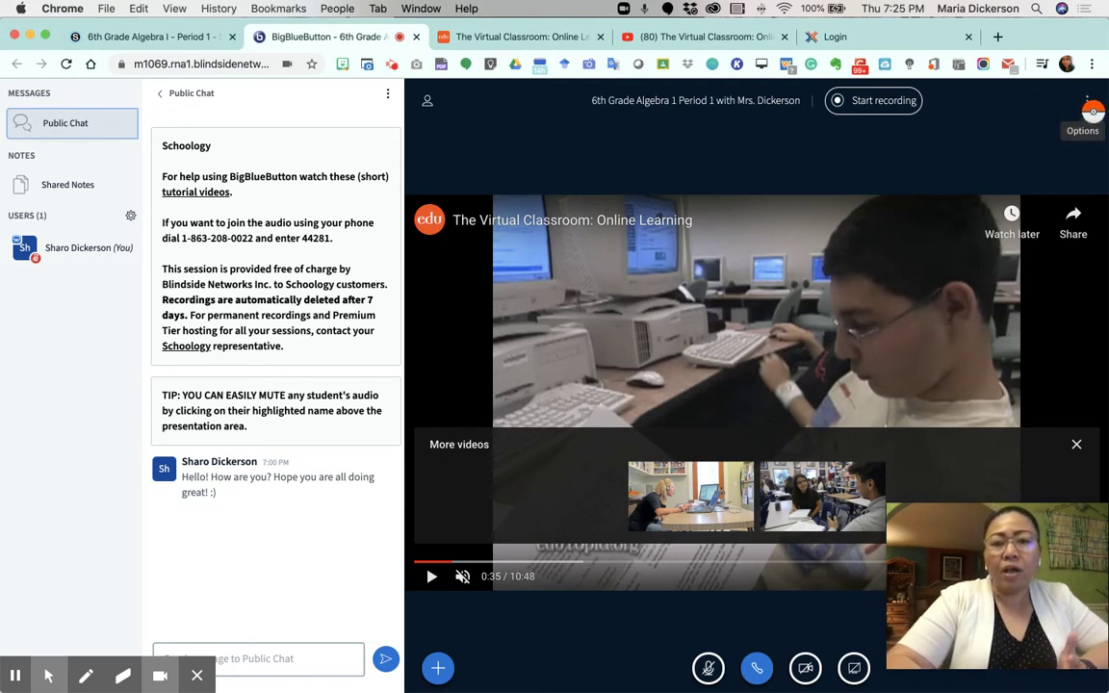
pyautogui.click(1092, 114)
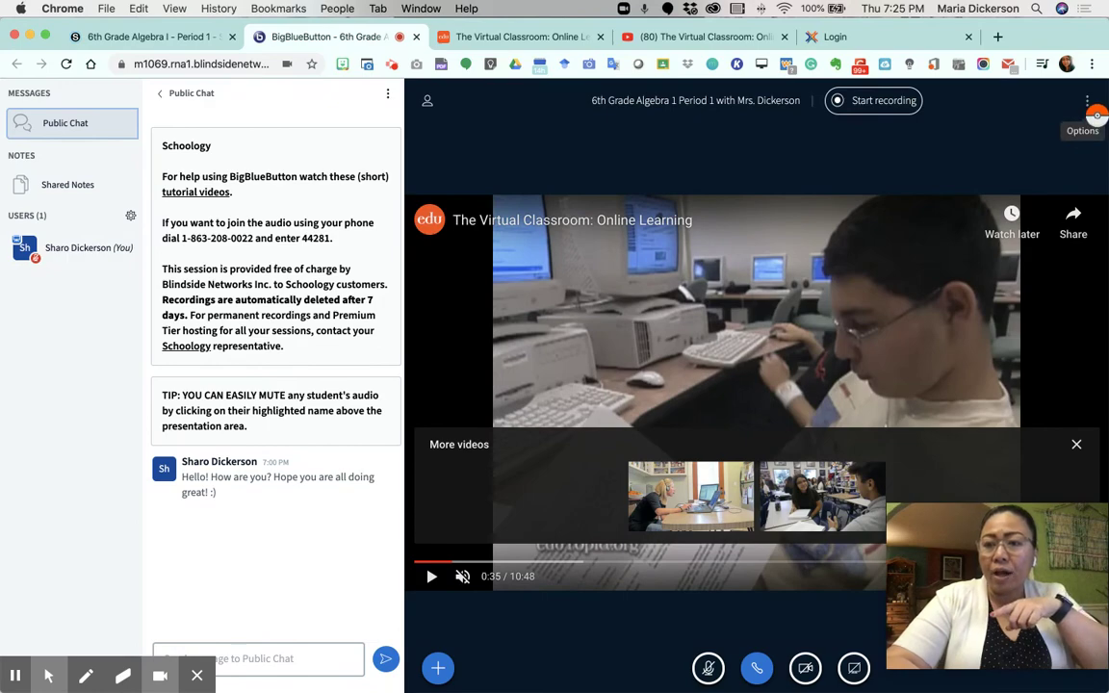
pyautogui.click(1097, 117)
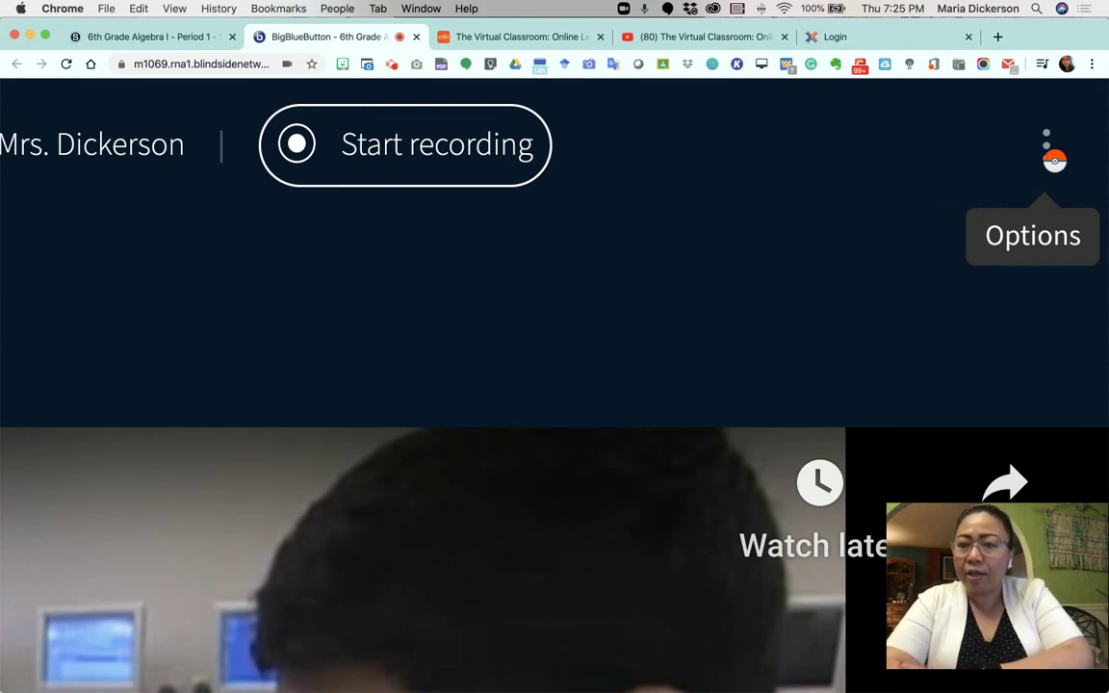
pyautogui.click(1052, 154)
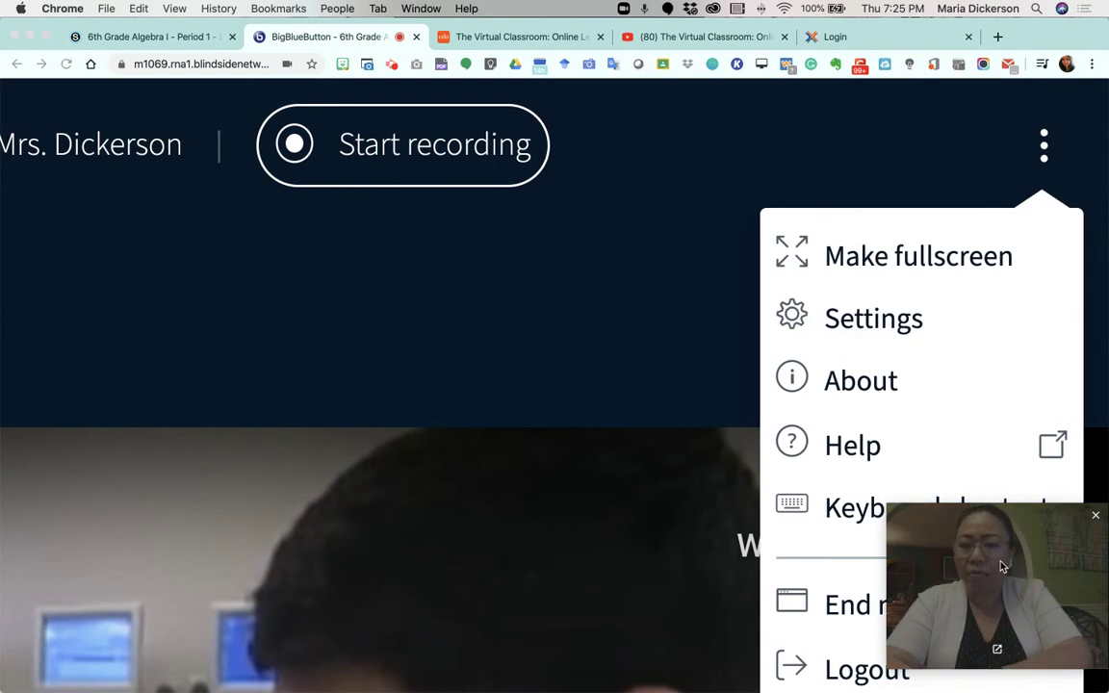
pyautogui.moveTo(1002, 566); pyautogui.dragTo(537, 570)
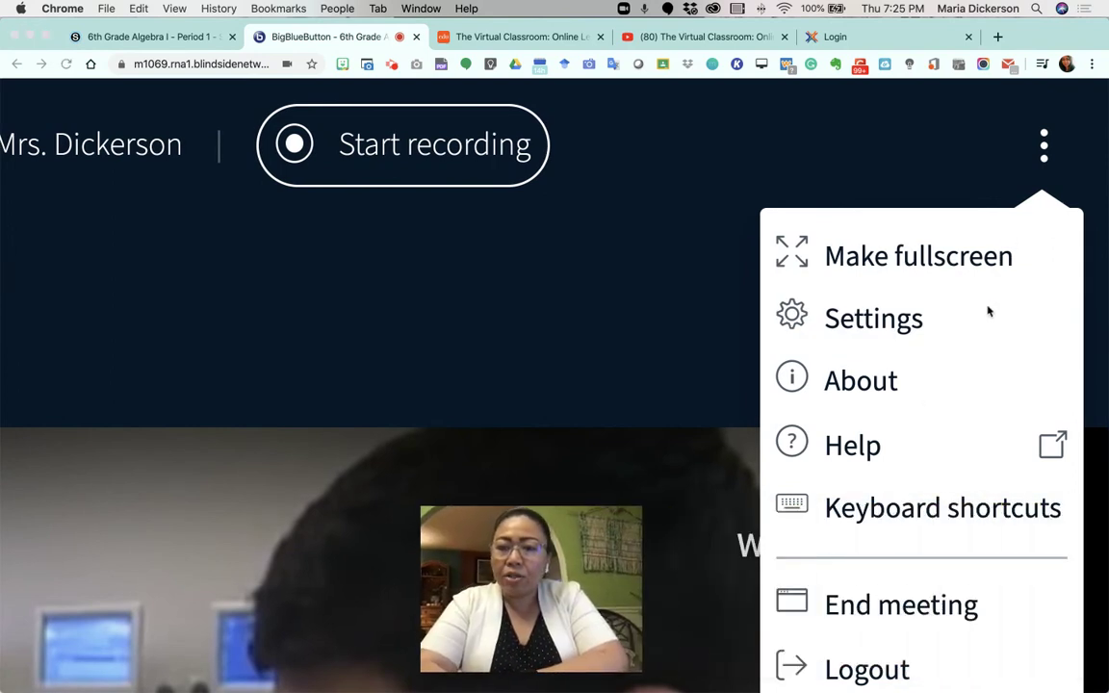
pyautogui.scroll(-1, 989, 311)
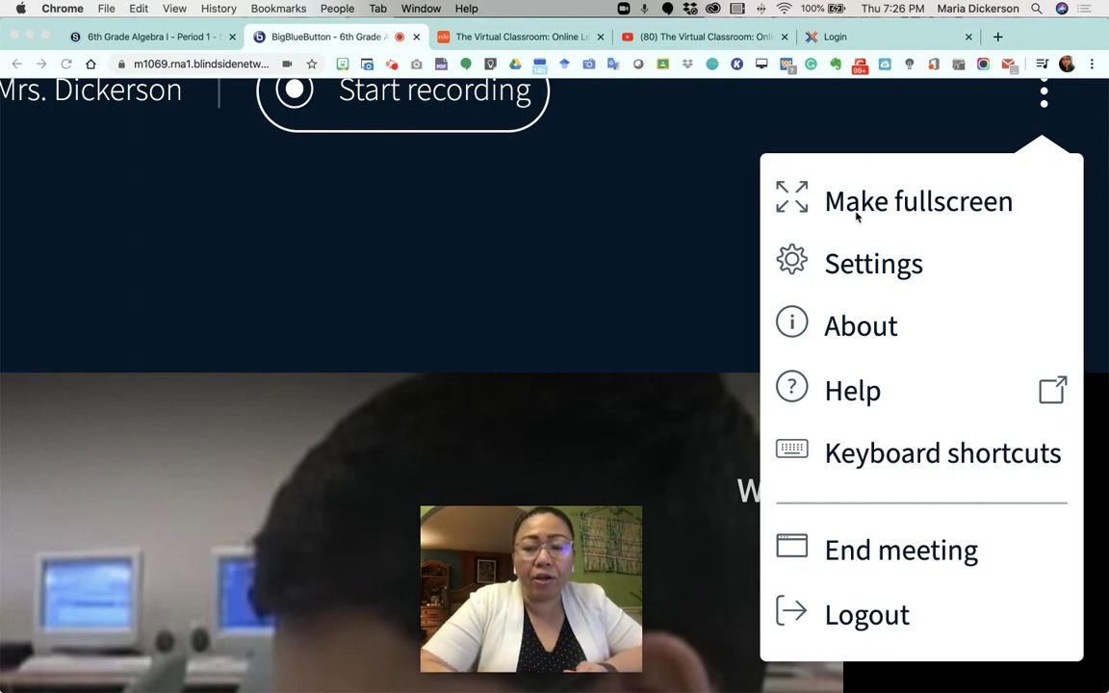
pyautogui.scroll(1, 1045, 130)
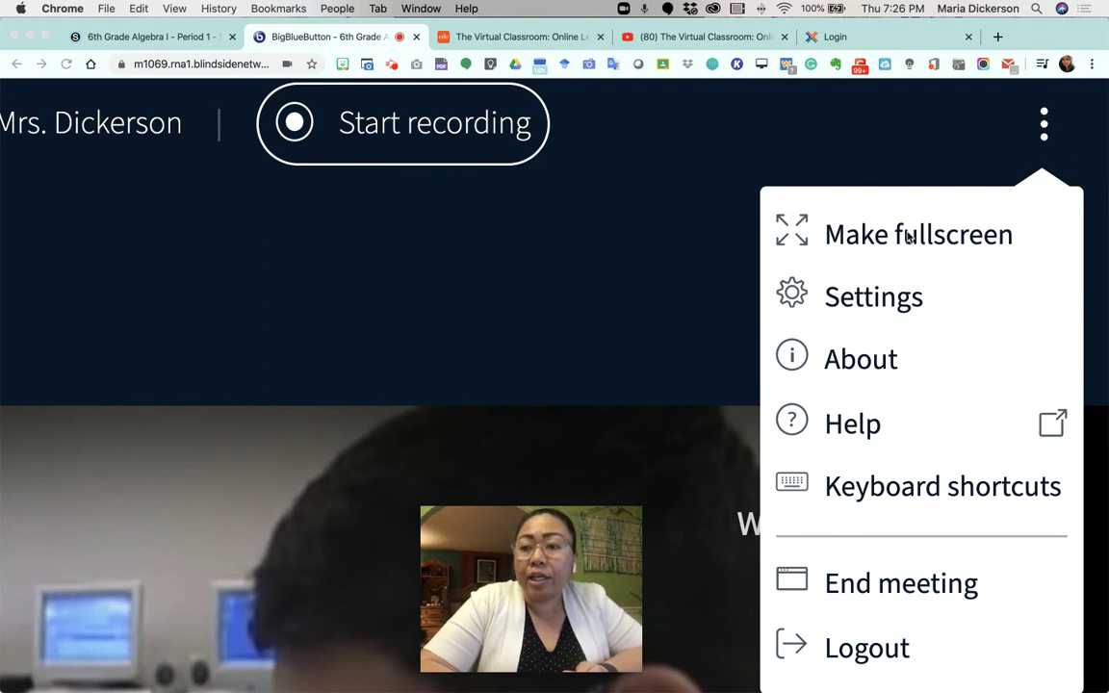
pyautogui.scroll(-1, 909, 238)
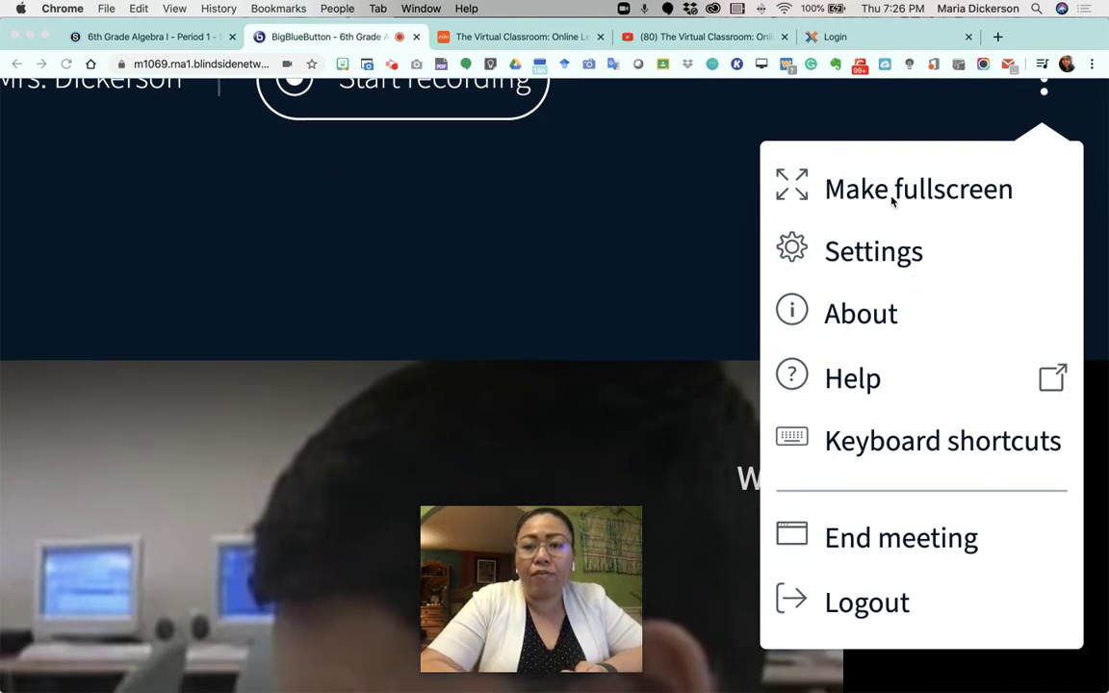
# Make the conference fullscreen and exit fullscreen again
pyautogui.click(891, 197)
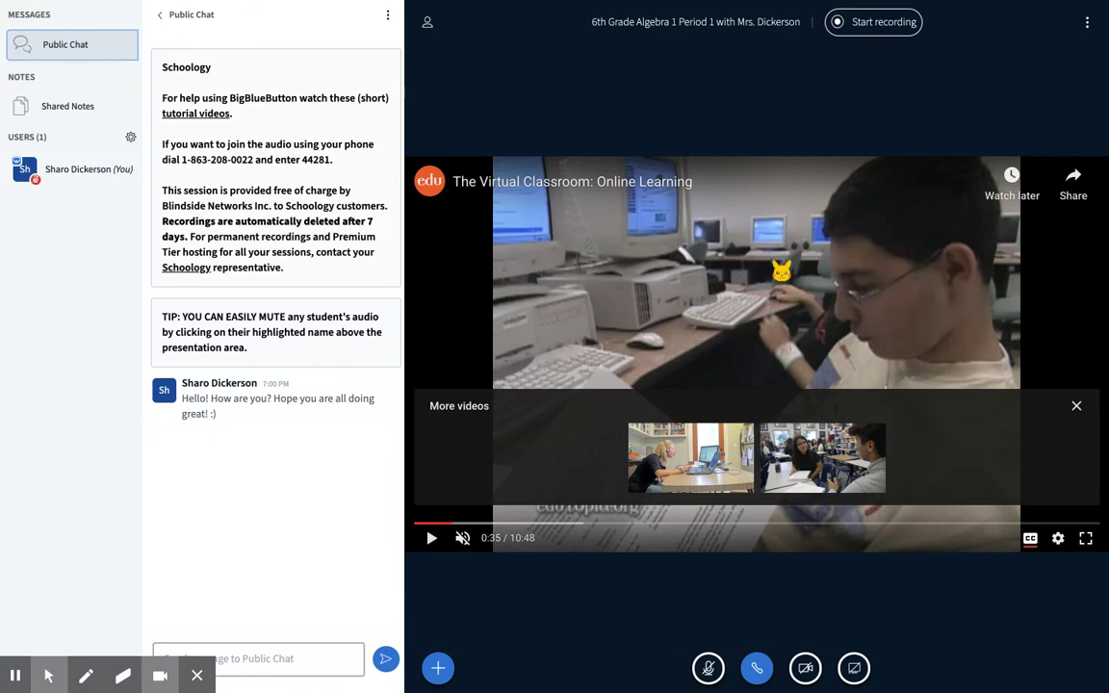
pyautogui.click(1087, 22)
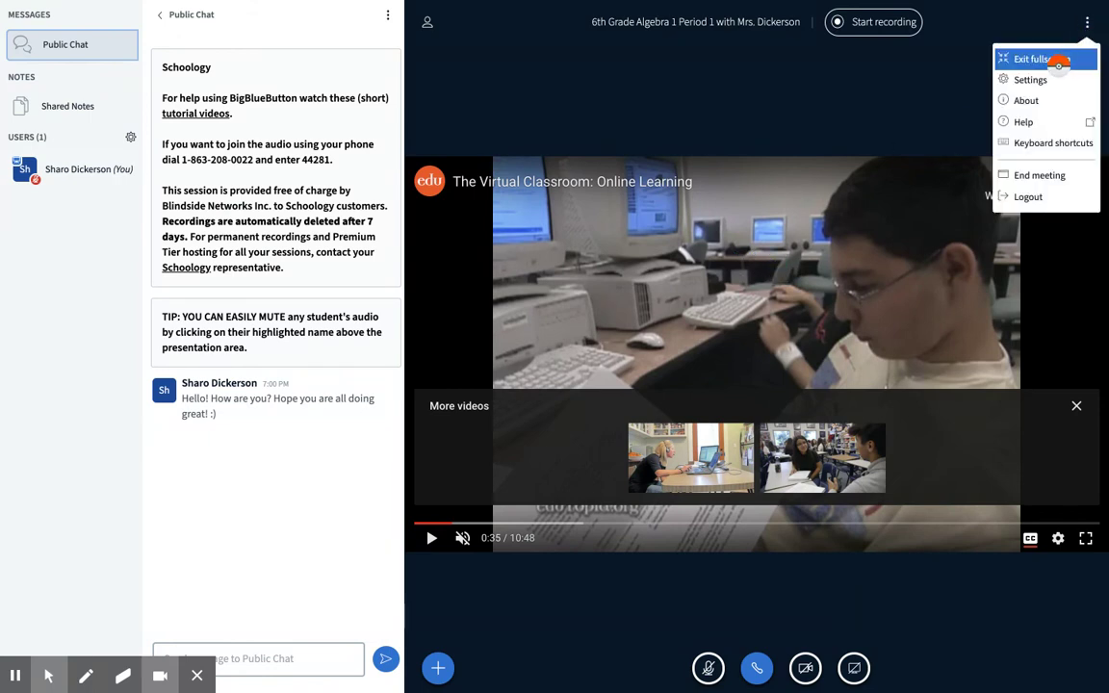
pyautogui.click(1059, 61)
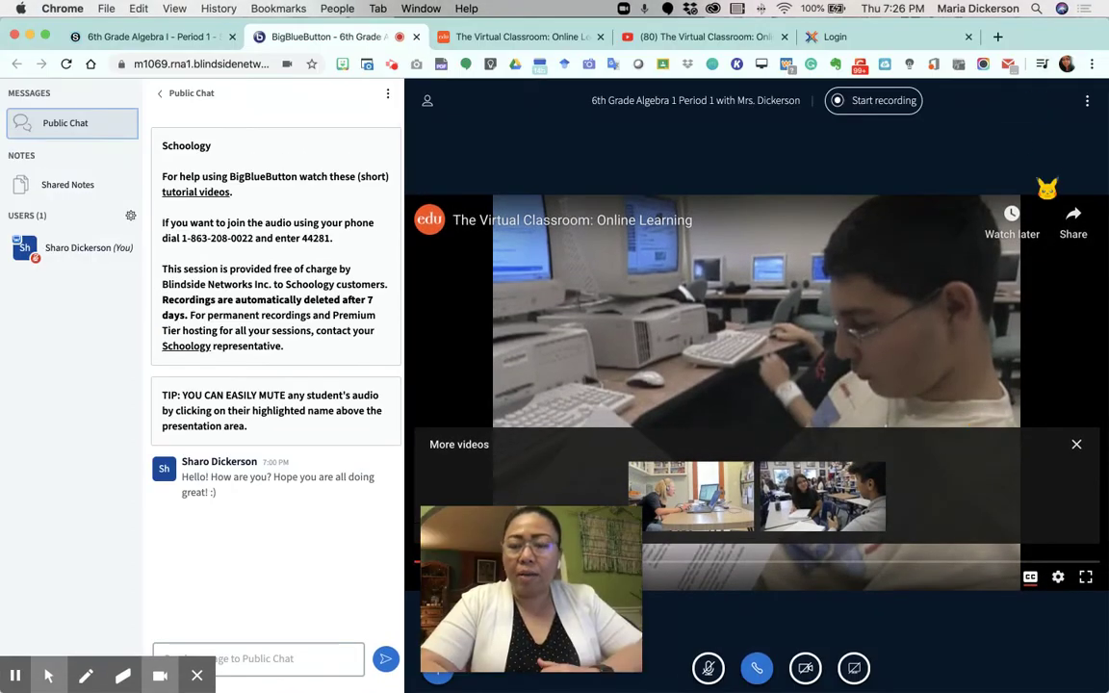
# Reopen the conference's options and examine the settings, help, keyboard shortcuts, end meeting and logout entries
pyautogui.scroll(5, 1048, 189)
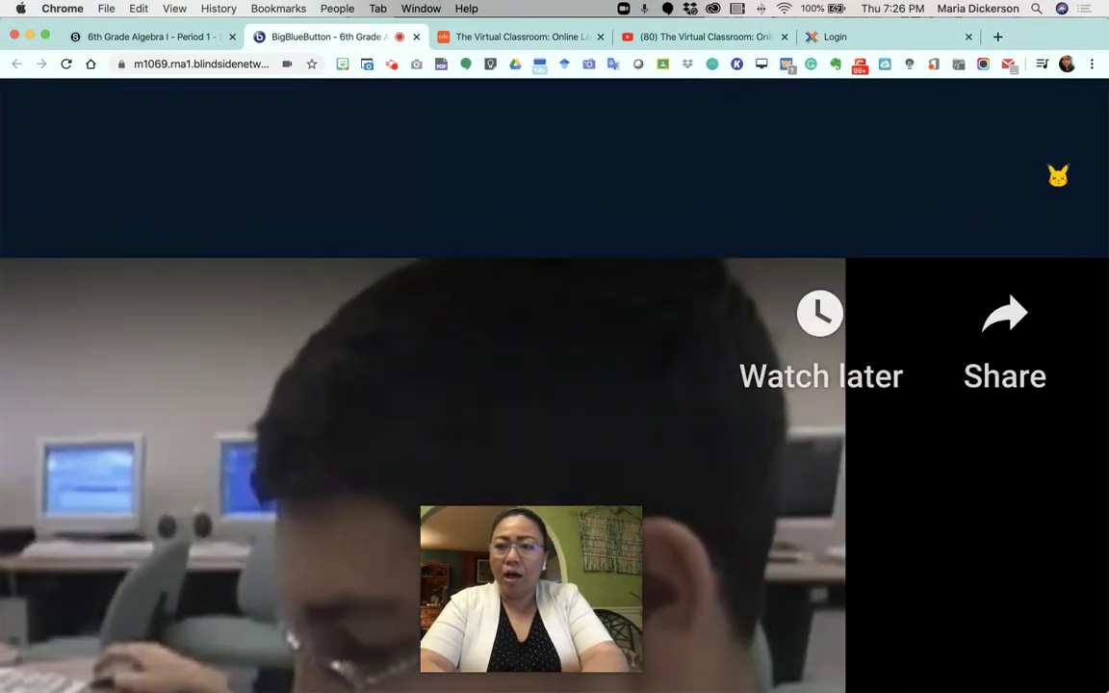
pyautogui.scroll(3, 1058, 175)
pyautogui.click(1050, 113)
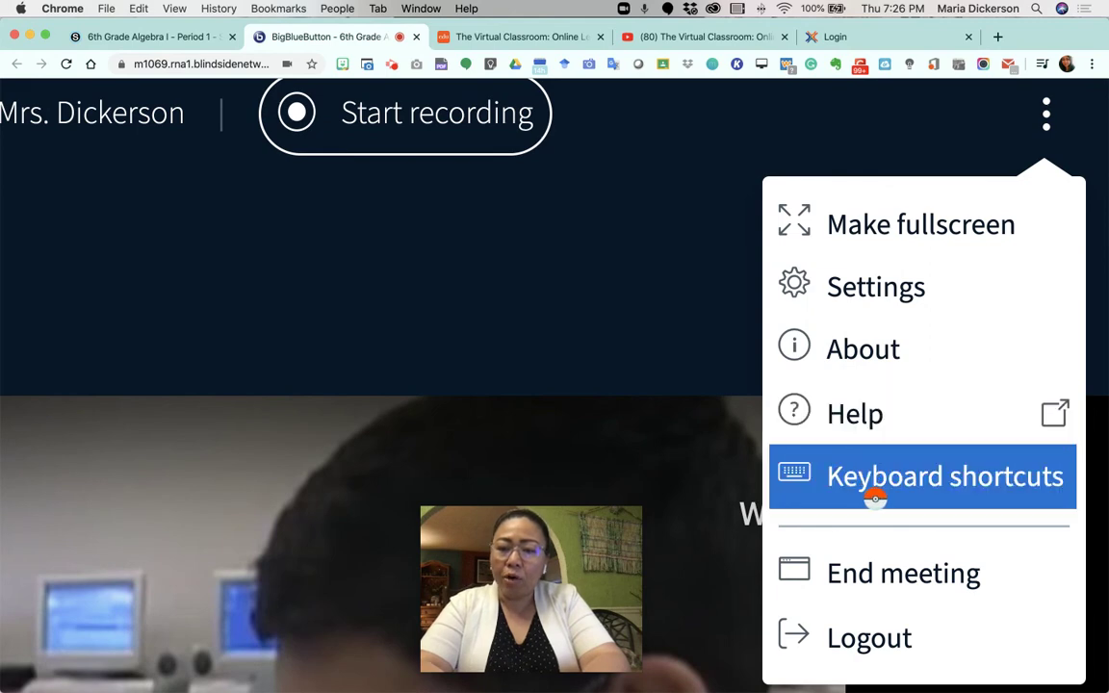
pyautogui.scroll(-3, 874, 496)
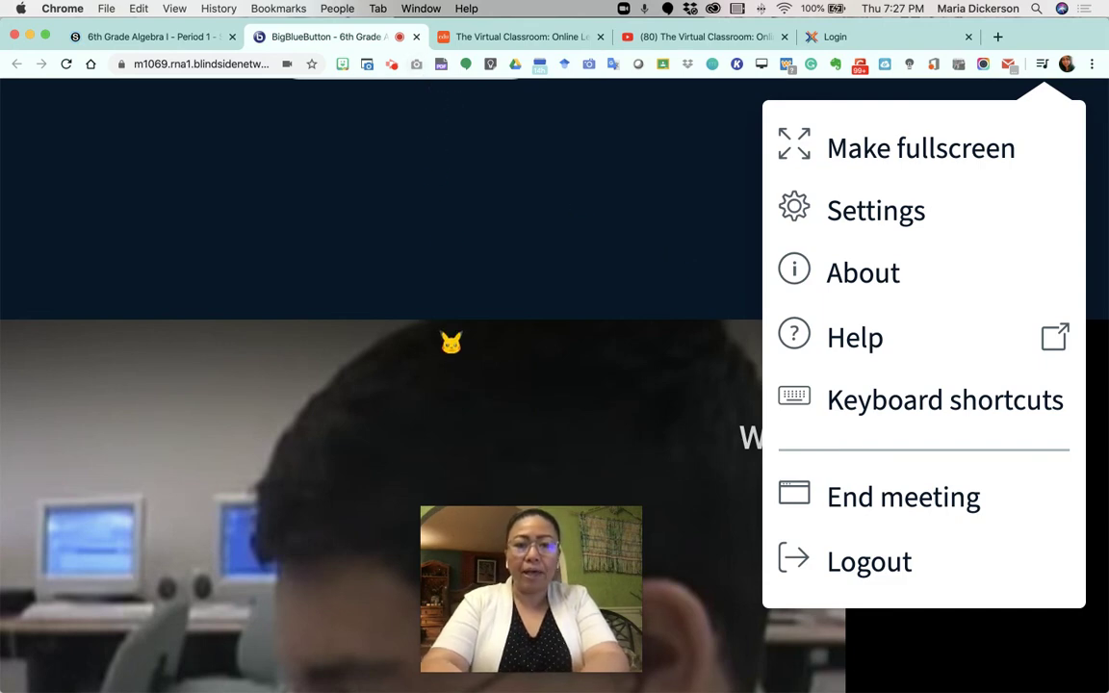
pyautogui.click(451, 342)
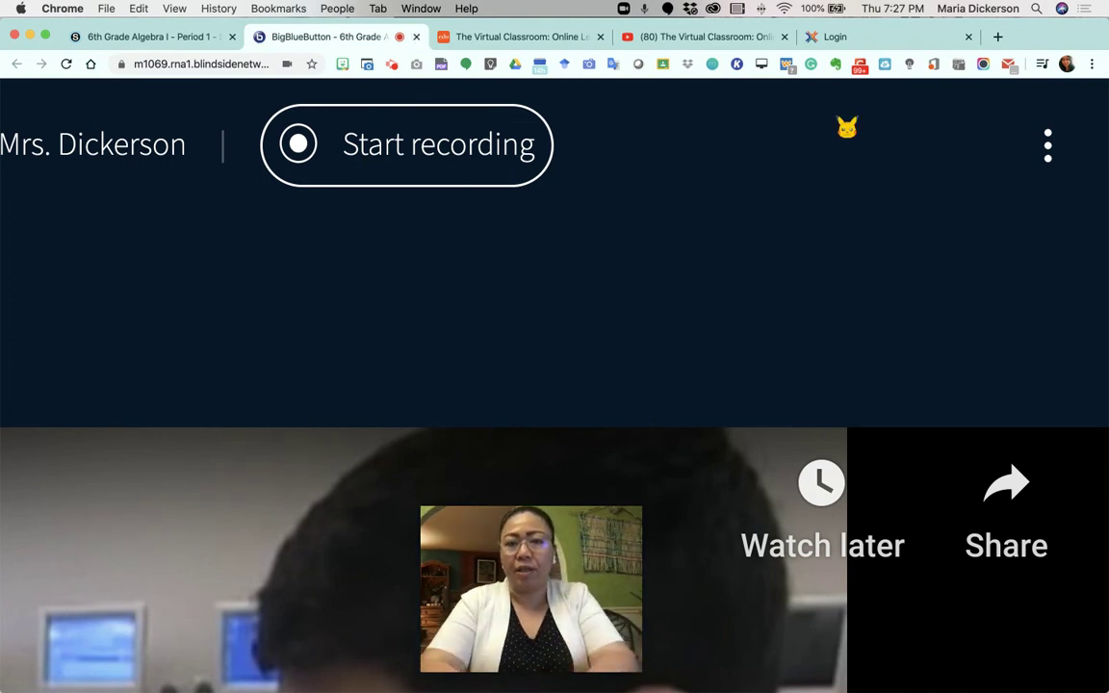
pyautogui.click(1049, 157)
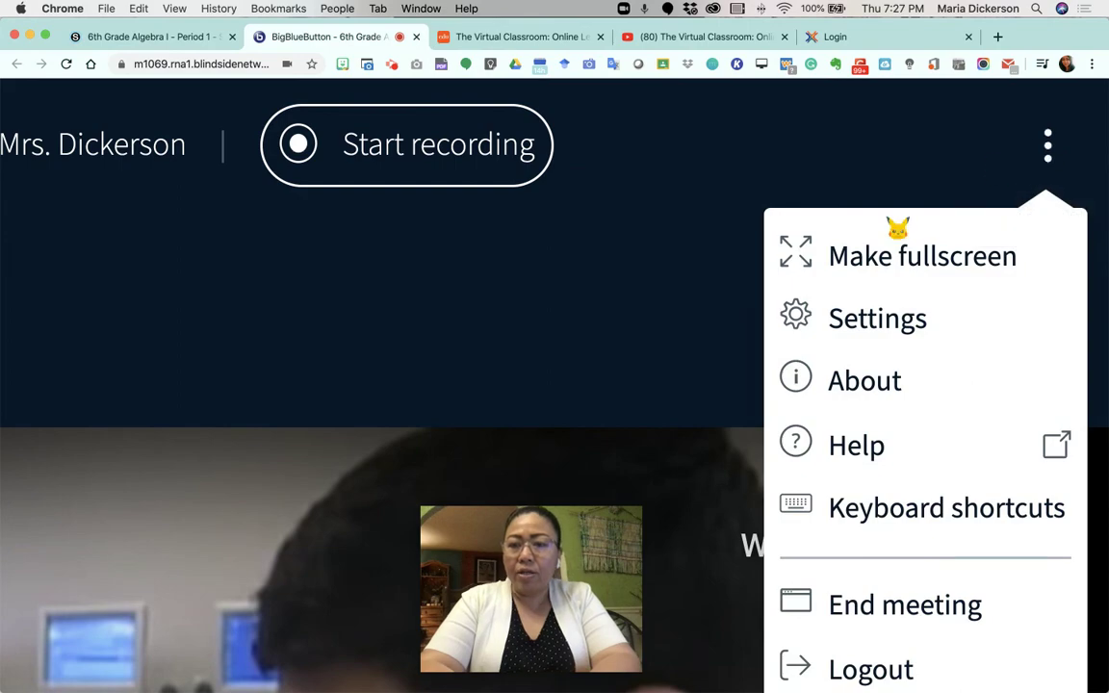
pyautogui.press('super+minus')
pyautogui.press('super+minus')
pyautogui.press('super+minus')
pyautogui.press('super+minus')
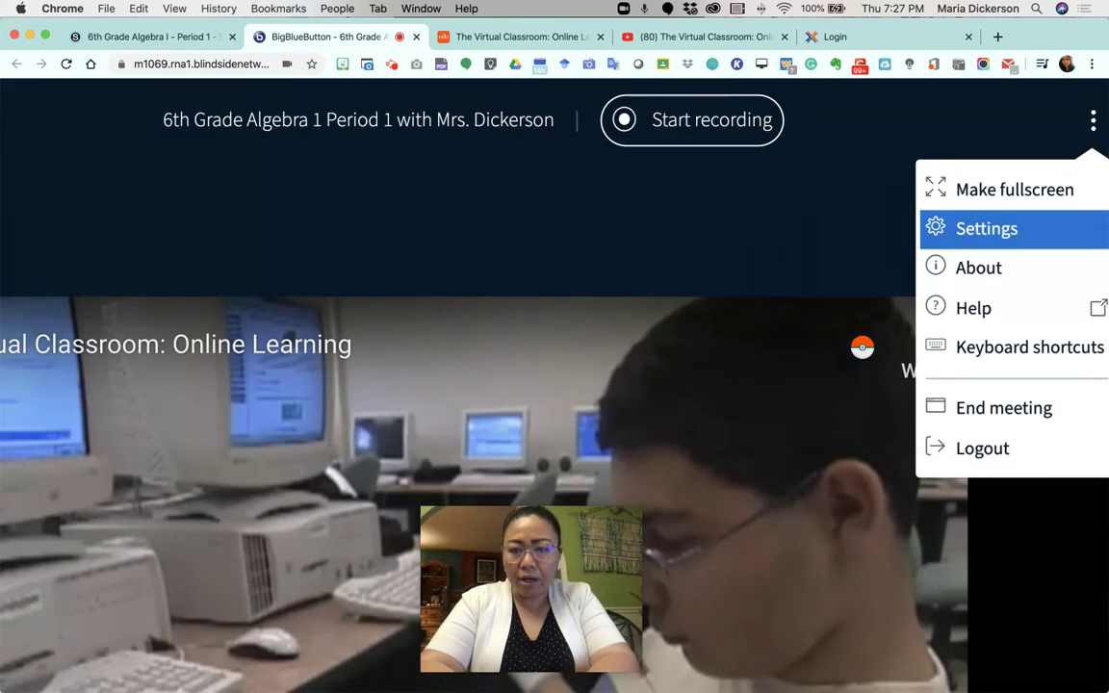
# Open the conference settings, look through the available application languages and increase the font size to 100%
pyautogui.click(1040, 158)
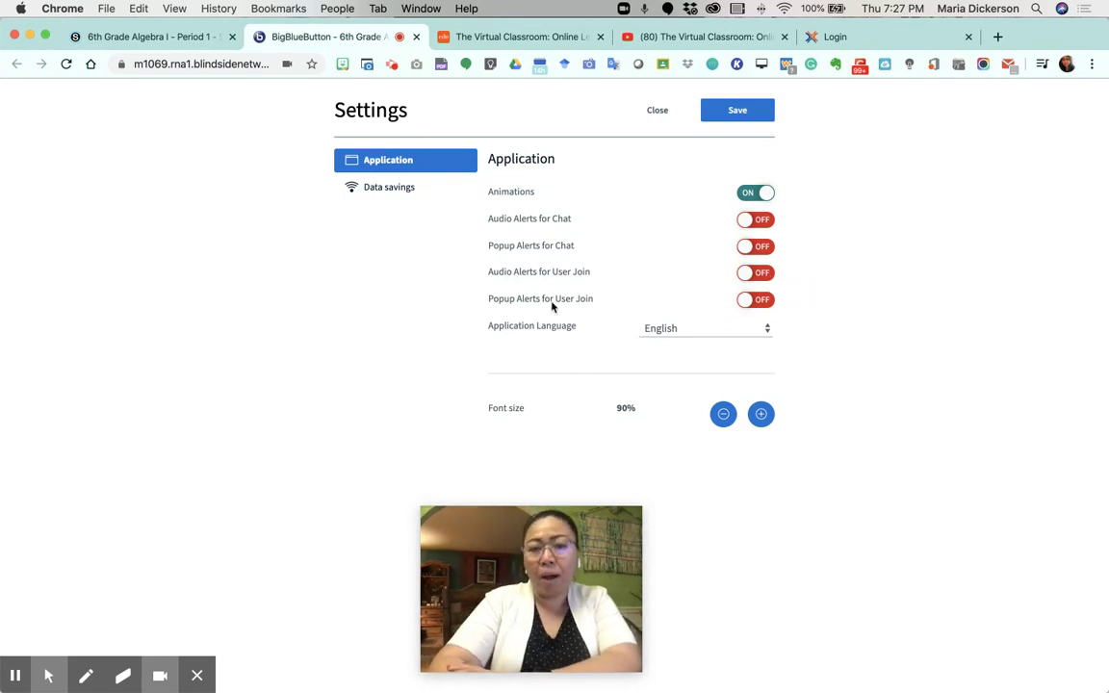
pyautogui.click(708, 330)
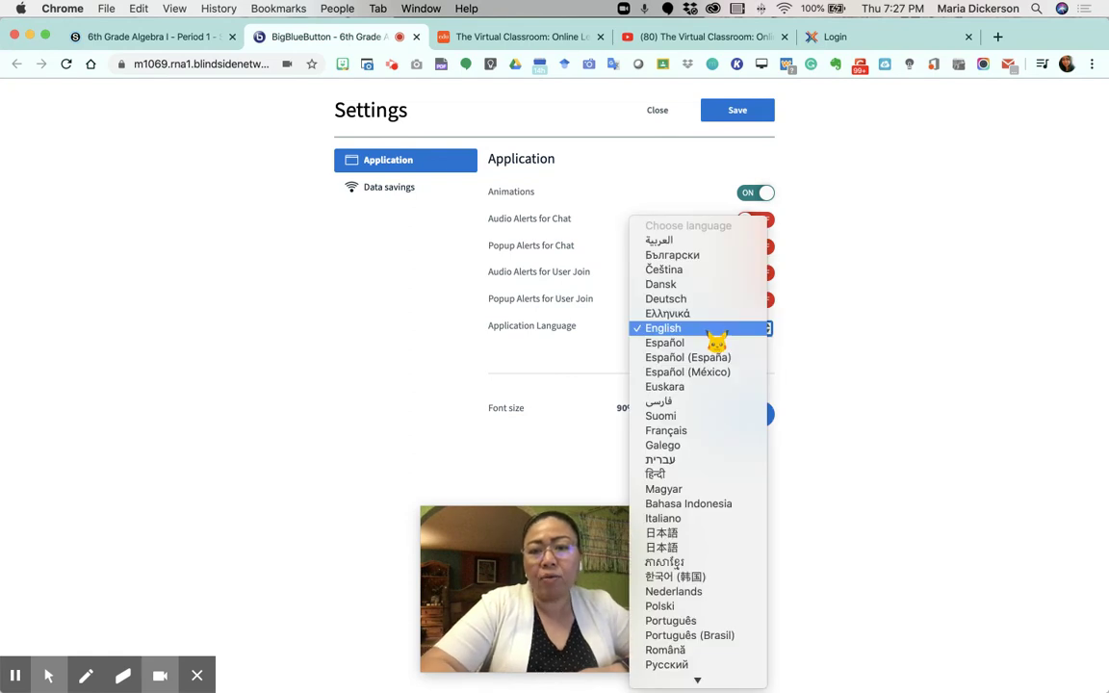
pyautogui.scroll(-3, 716, 622)
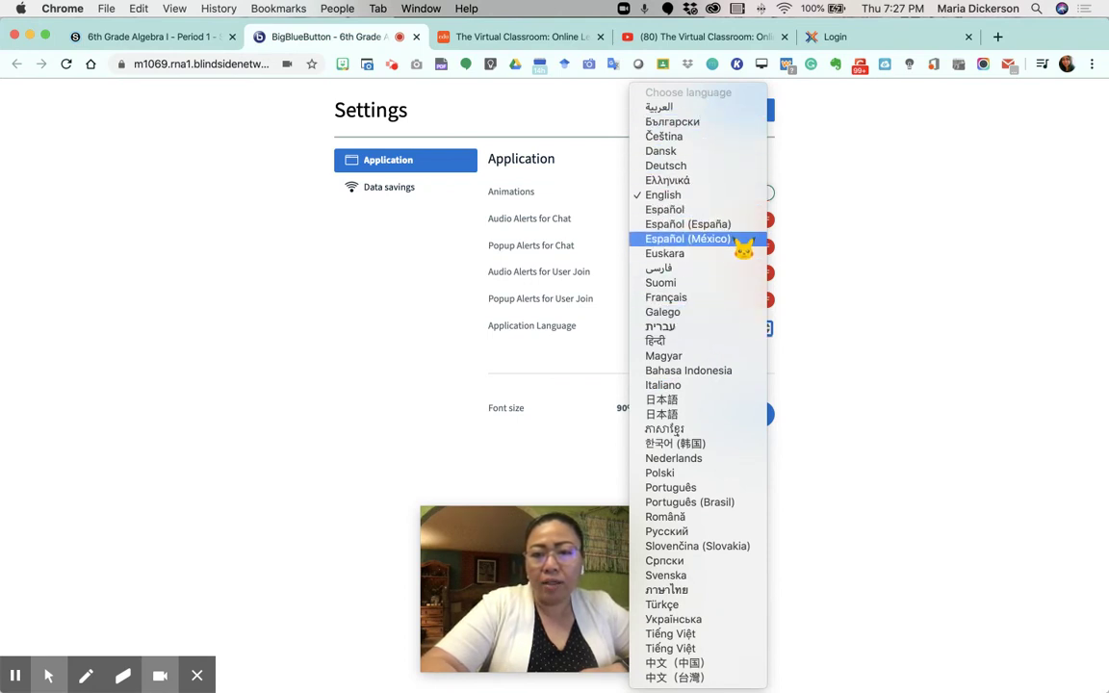
pyautogui.click(923, 252)
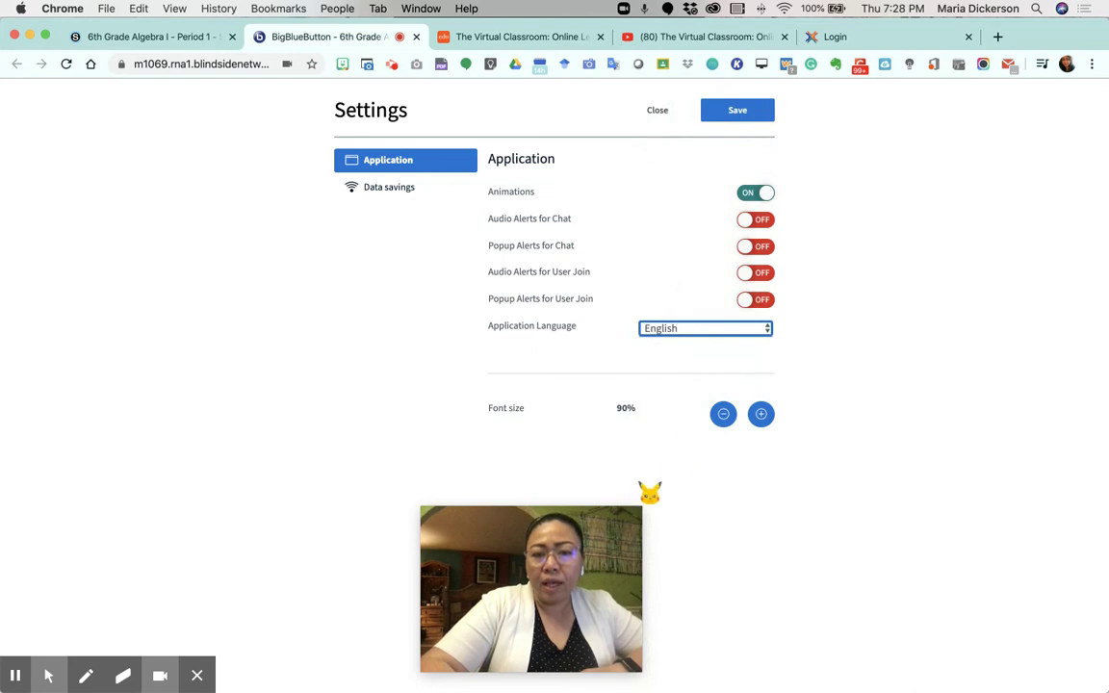
pyautogui.click(761, 415)
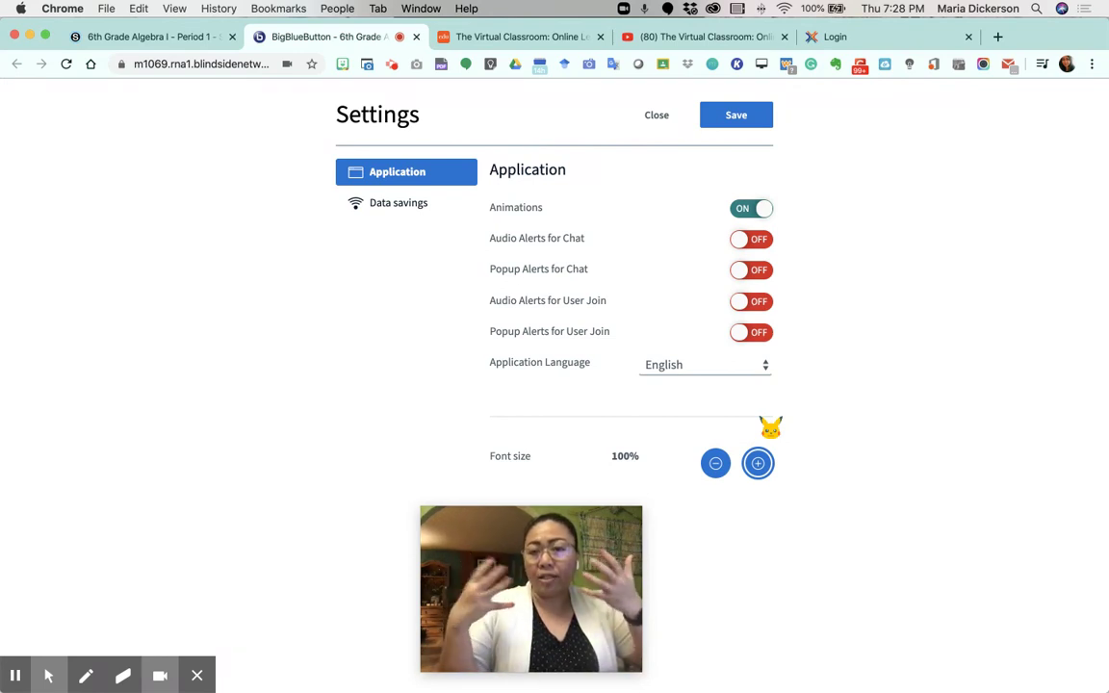
# In the data savings settings, switch webcams and desktop sharing off and back on, and save the settings
pyautogui.click(379, 205)
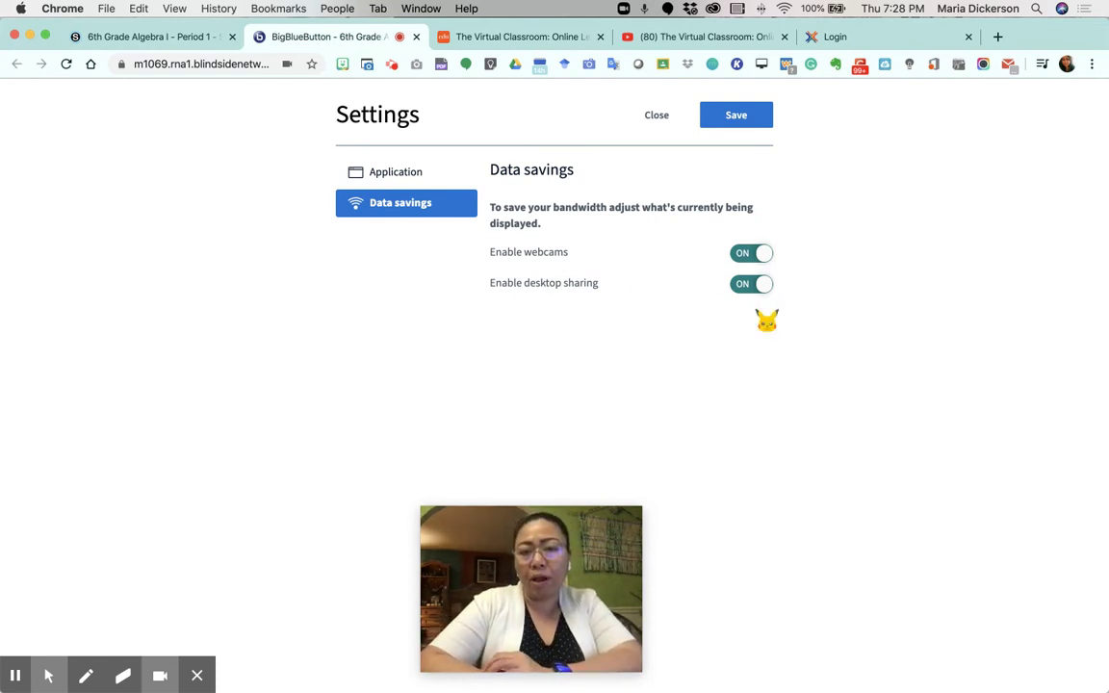
pyautogui.click(740, 256)
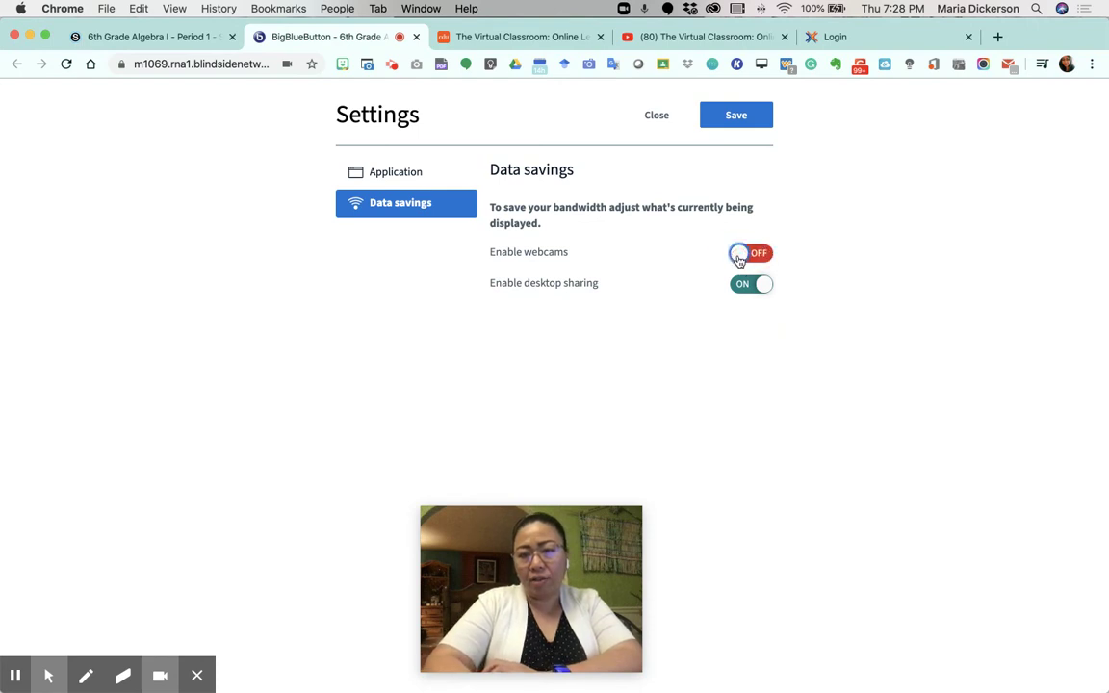
pyautogui.click(756, 253)
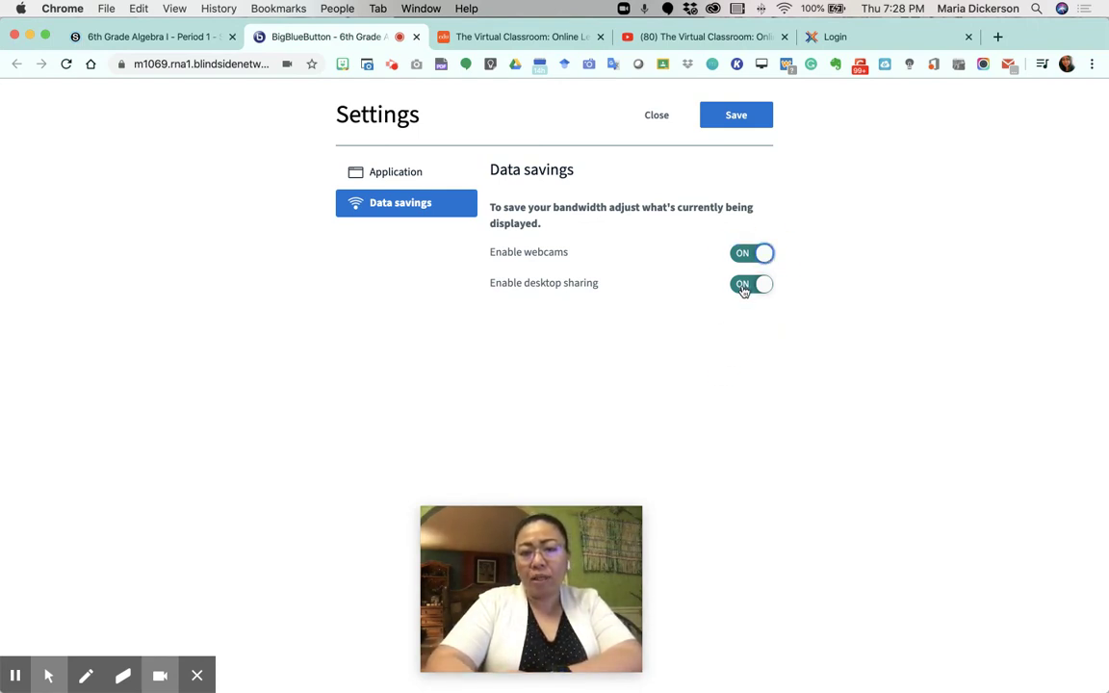
pyautogui.click(743, 287)
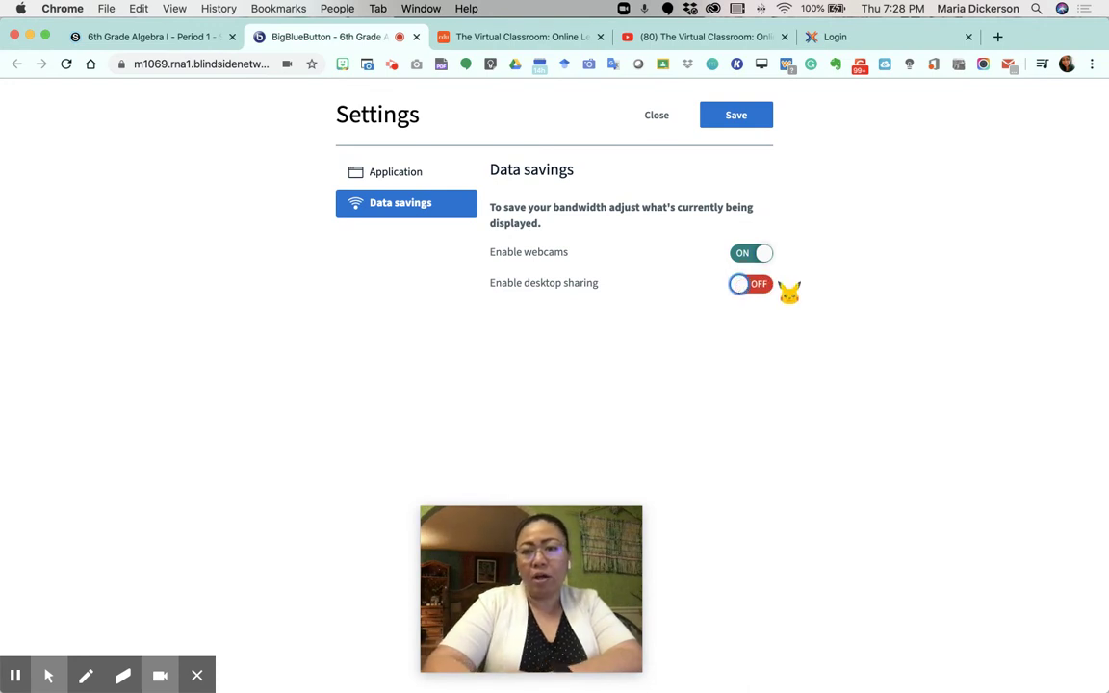
pyautogui.click(766, 283)
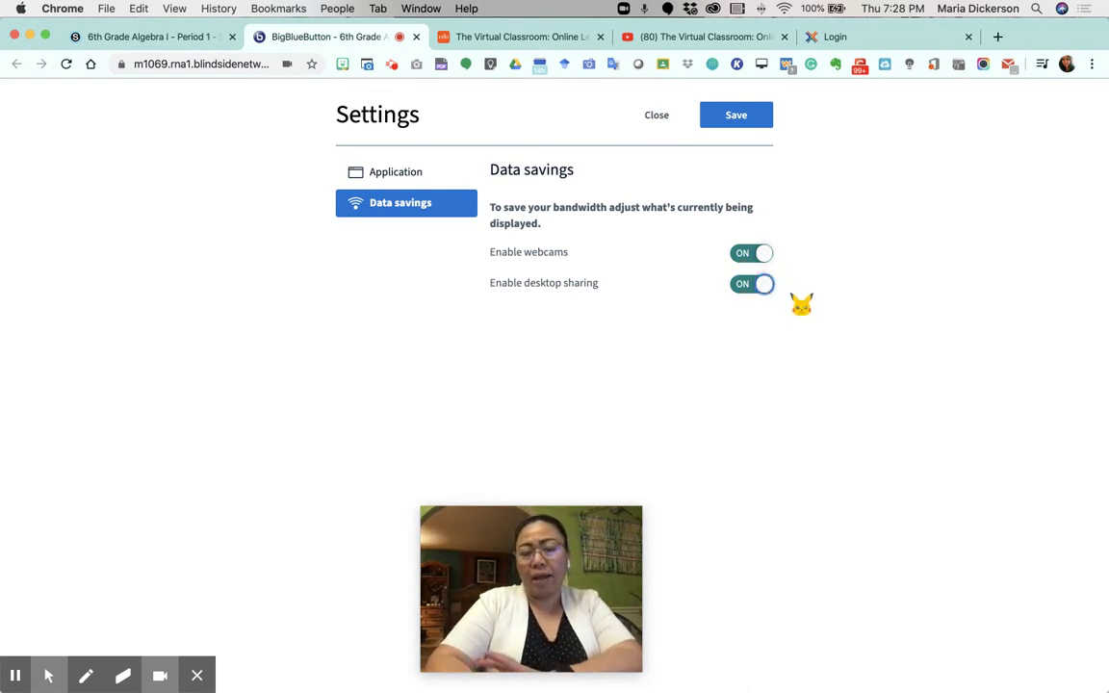
pyautogui.click(740, 117)
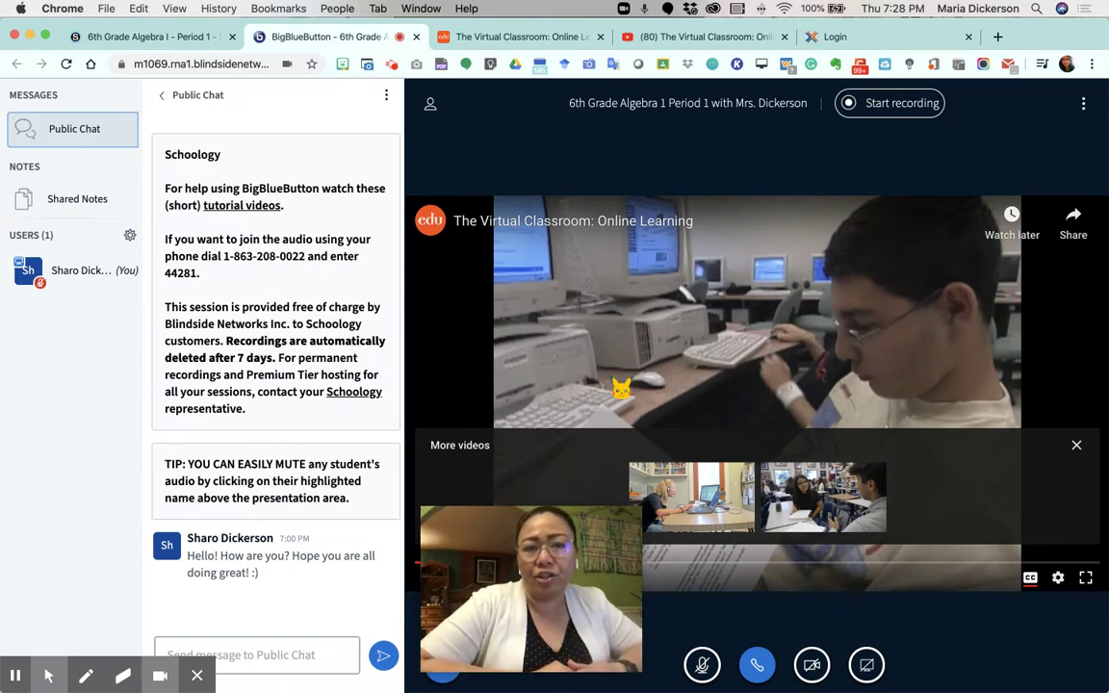
# Close the BigBlueButton tab, end the active 6th Grade Algebra 1 Period 1 conference in Schoology and open the completed conferences
pyautogui.click(416, 36)
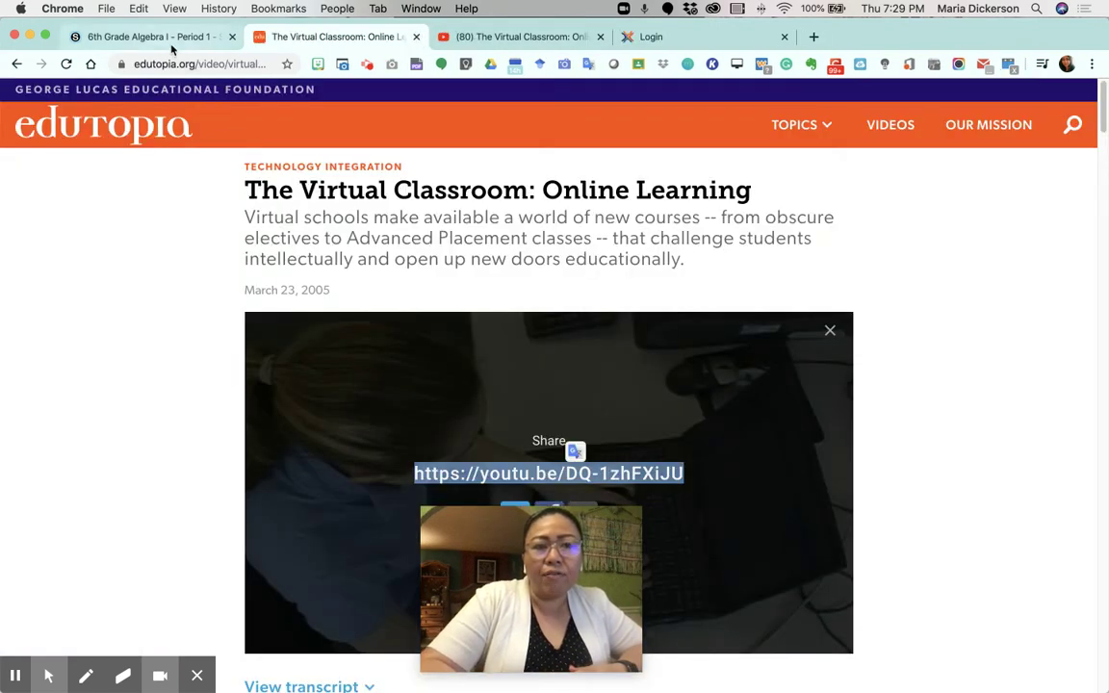
pyautogui.click(170, 41)
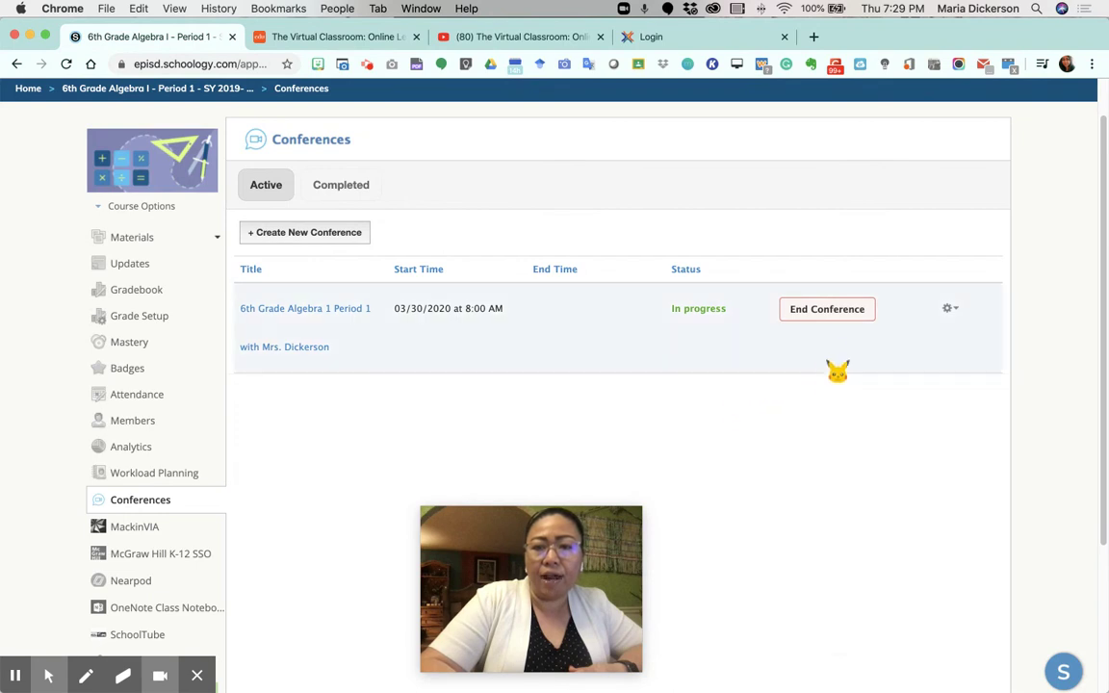
pyautogui.moveTo(539, 523); pyautogui.dragTo(997, 483)
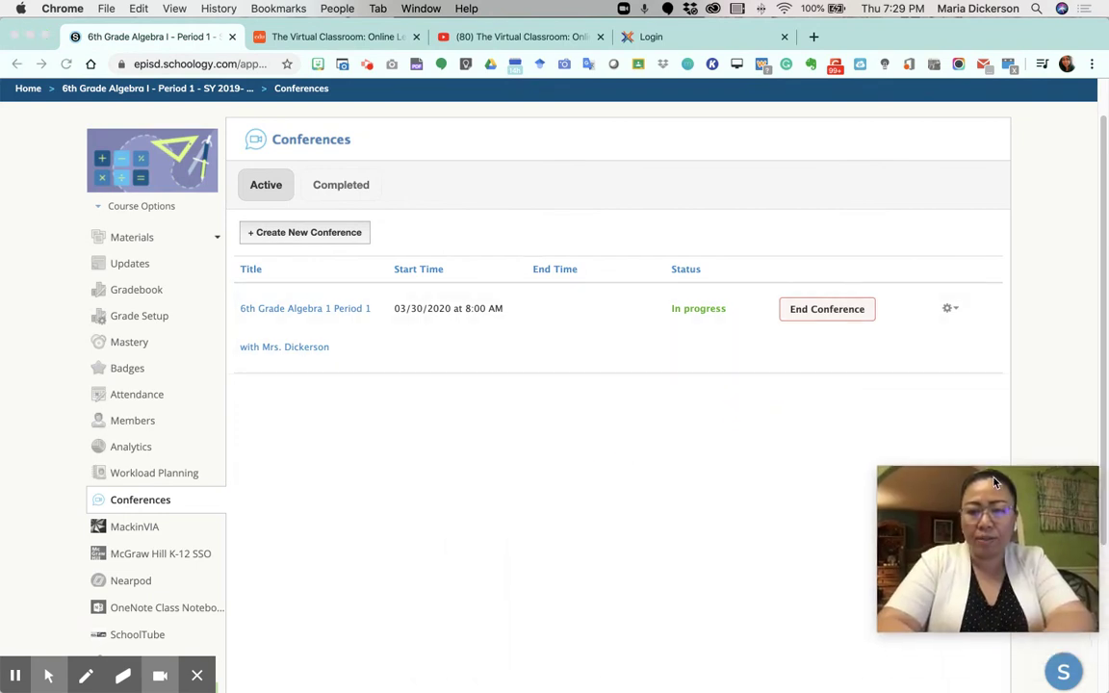
pyautogui.click(830, 316)
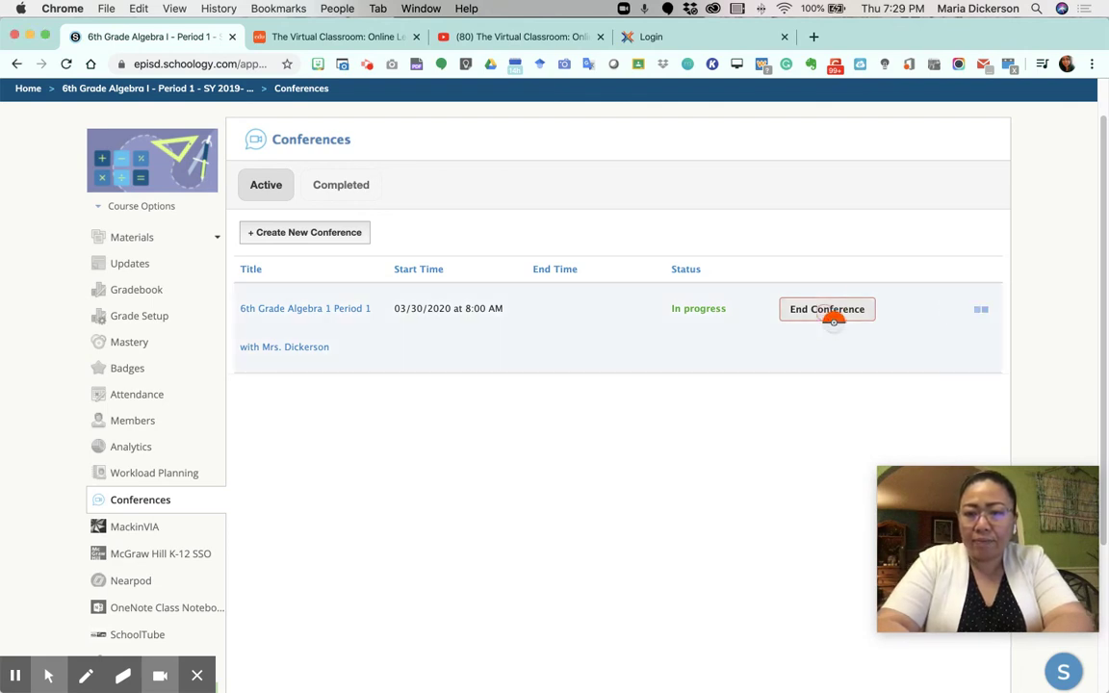
pyautogui.click(337, 193)
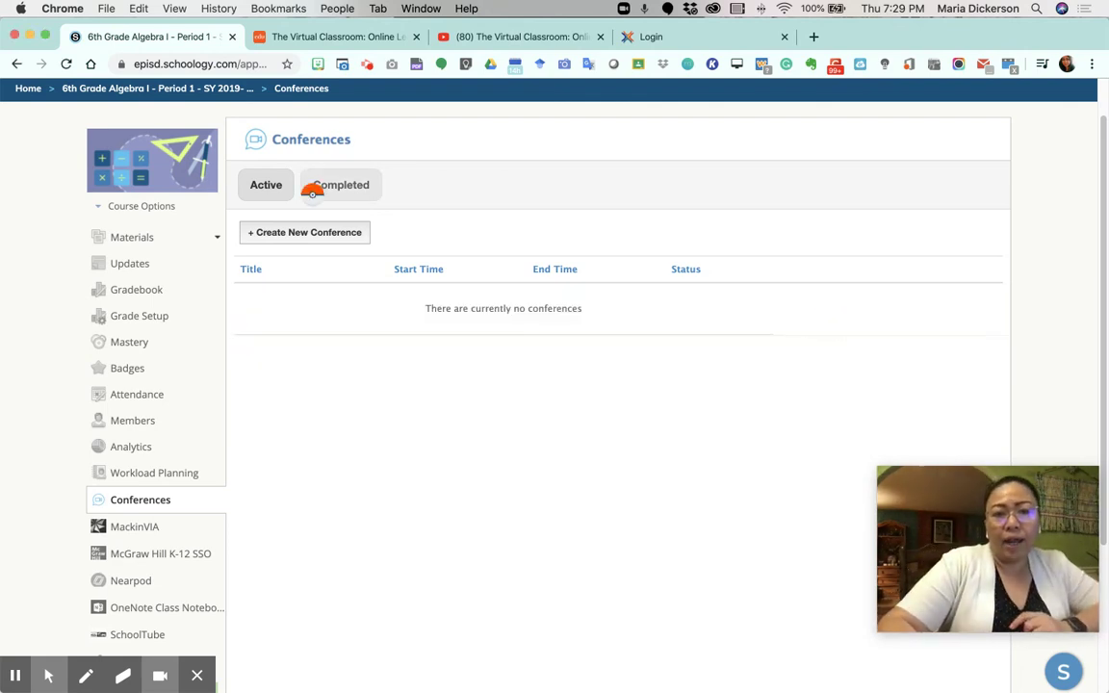